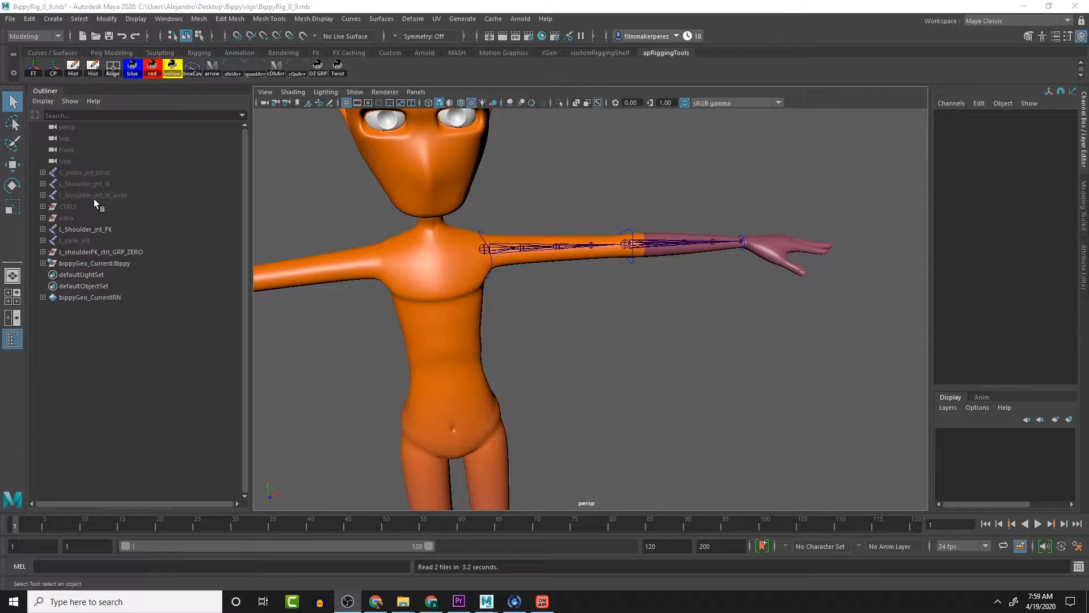
# Step: Turn on the visibility of the C_pelvis_jnt_bind skeleton
pyautogui.click(95, 172)
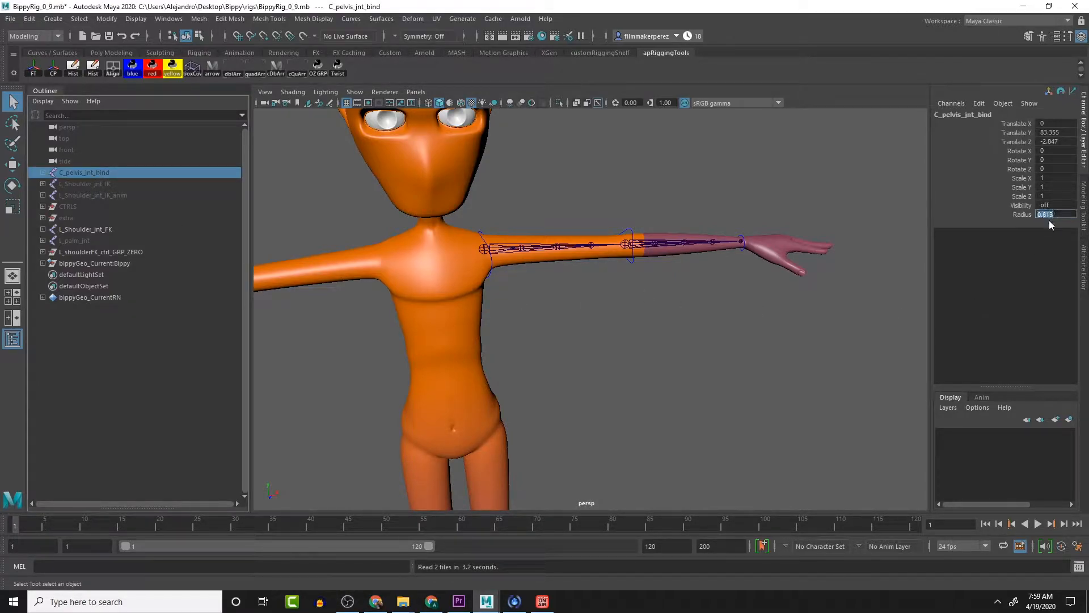
pyautogui.click(1048, 205)
pyautogui.write('1')
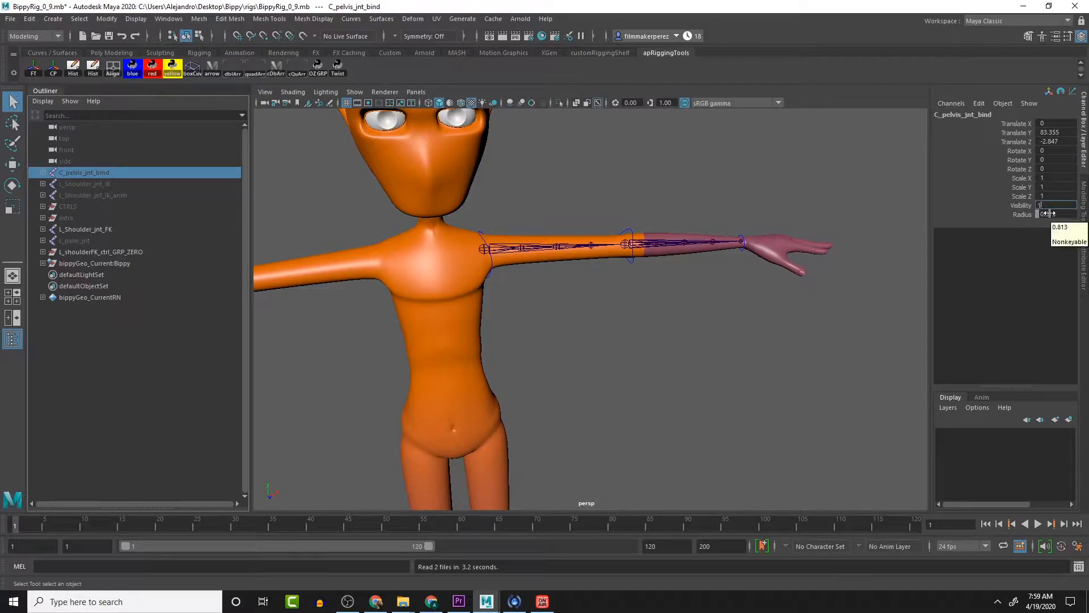
pyautogui.press('Return')
# Step: Duplicate the left palm joint L_palm_jnt of the bind skeleton together with its finger joints
pyautogui.keyDown('alt'); pyautogui.moveTo(815, 287); pyautogui.dragTo(812, 318); pyautogui.keyUp('alt')
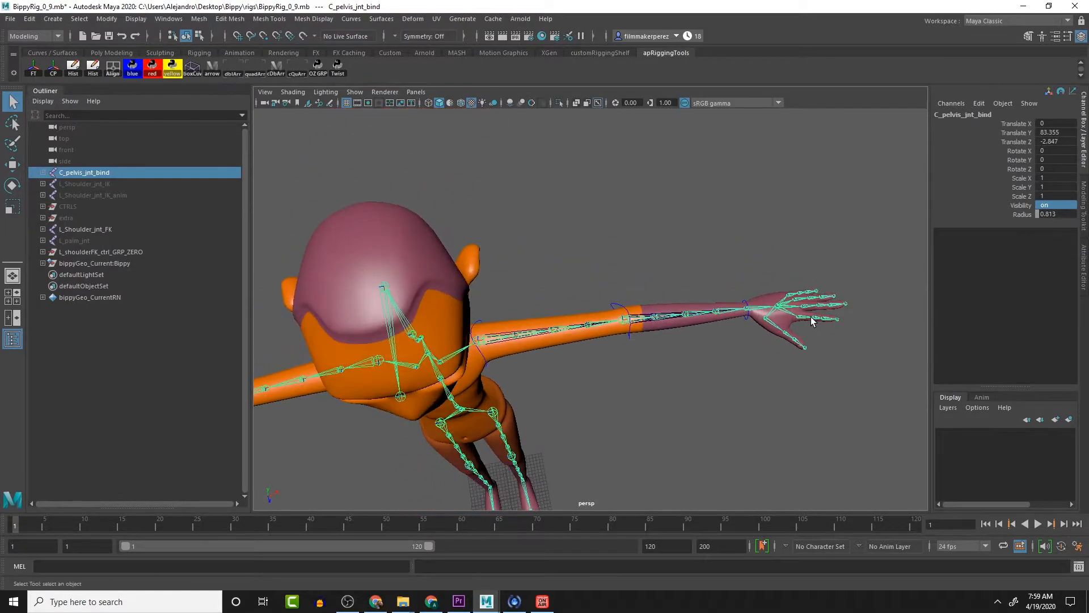
pyautogui.scroll(5, 812, 318)
pyautogui.keyDown('alt'); pyautogui.moveTo(793, 301); pyautogui.dragTo(615, 284, button='middle'); pyautogui.keyUp('alt')
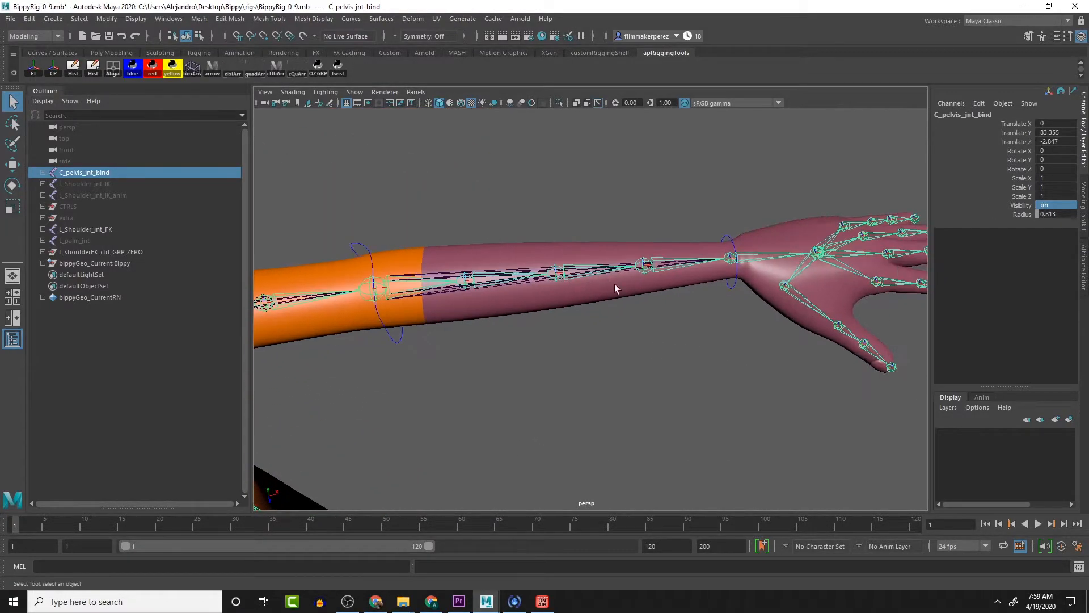
pyautogui.click(819, 251)
pyautogui.keyDown('alt'); pyautogui.moveTo(834, 332); pyautogui.dragTo(792, 308); pyautogui.keyUp('alt')
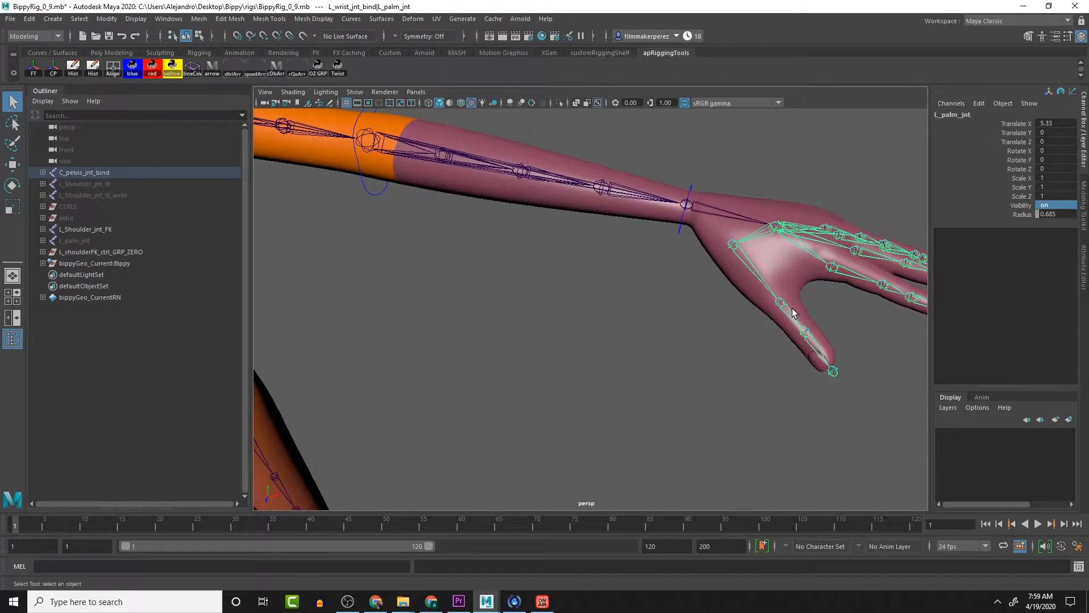
pyautogui.hotkey('ctrl', 'd')
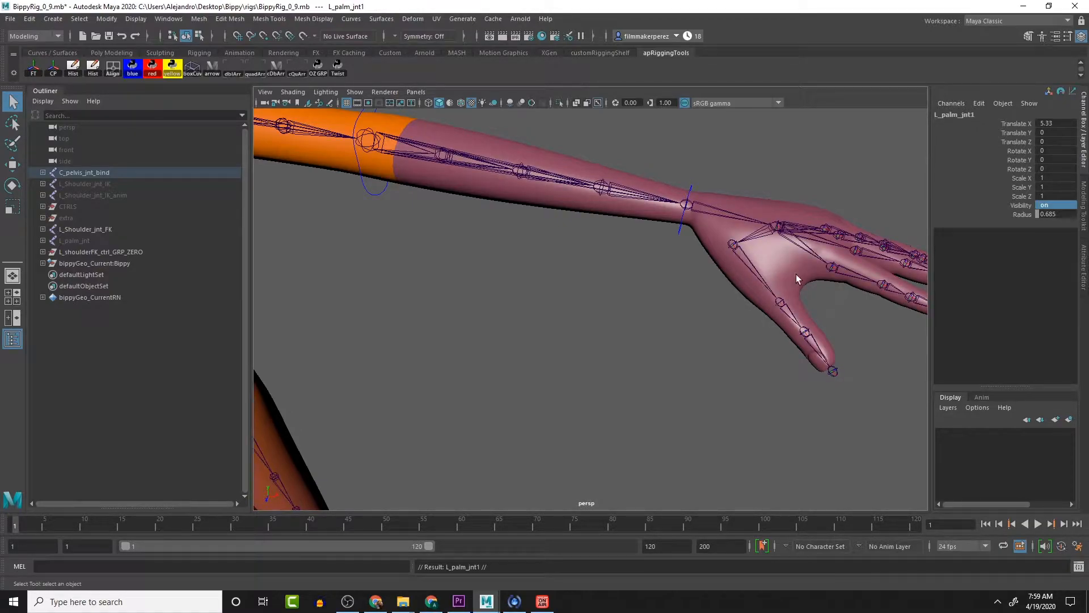
pyautogui.hotkey('shift', 'p')
pyautogui.press('w')
pyautogui.moveTo(779, 226); pyautogui.dragTo(795, 128)
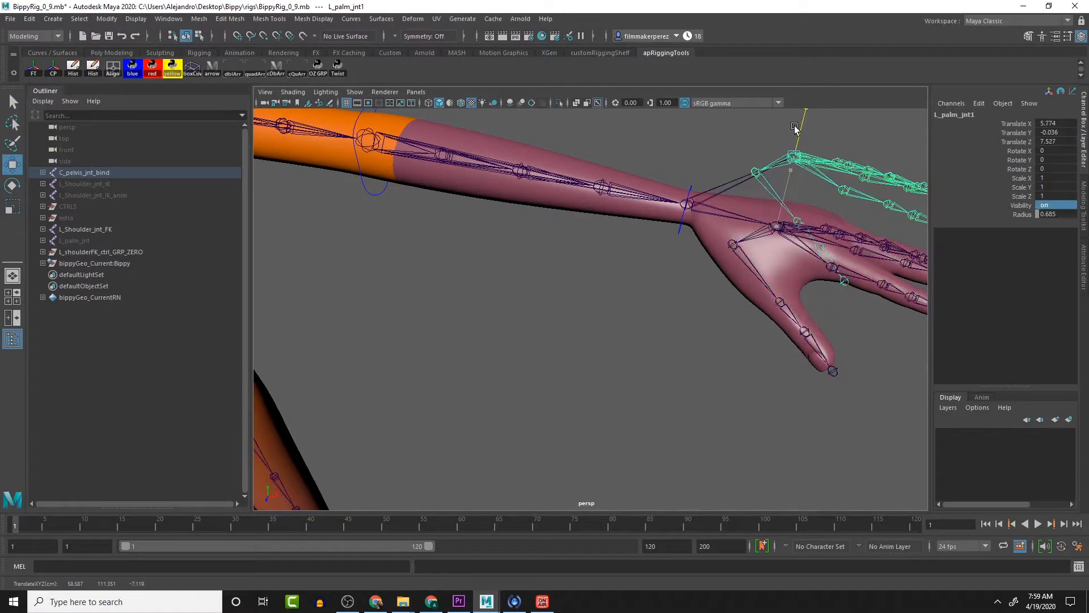
pyautogui.hotkey('ctrl', 'z')
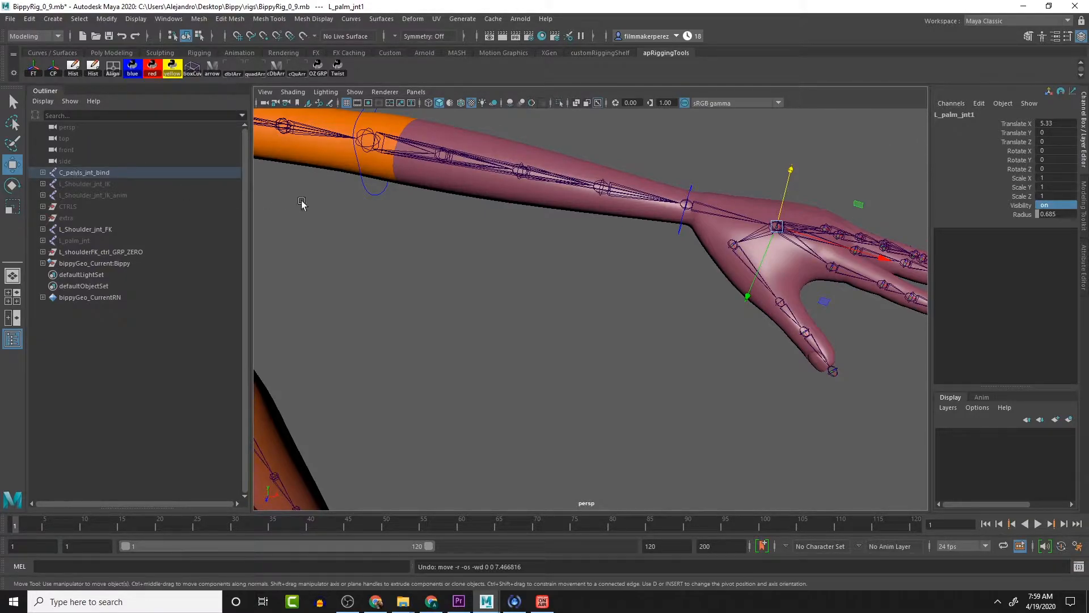
# Step: Unparent the duplicated palm joint from the skeleton and turn off the visibility of C_pelvis_jnt_bind
pyautogui.hotkey('shift', 'p')
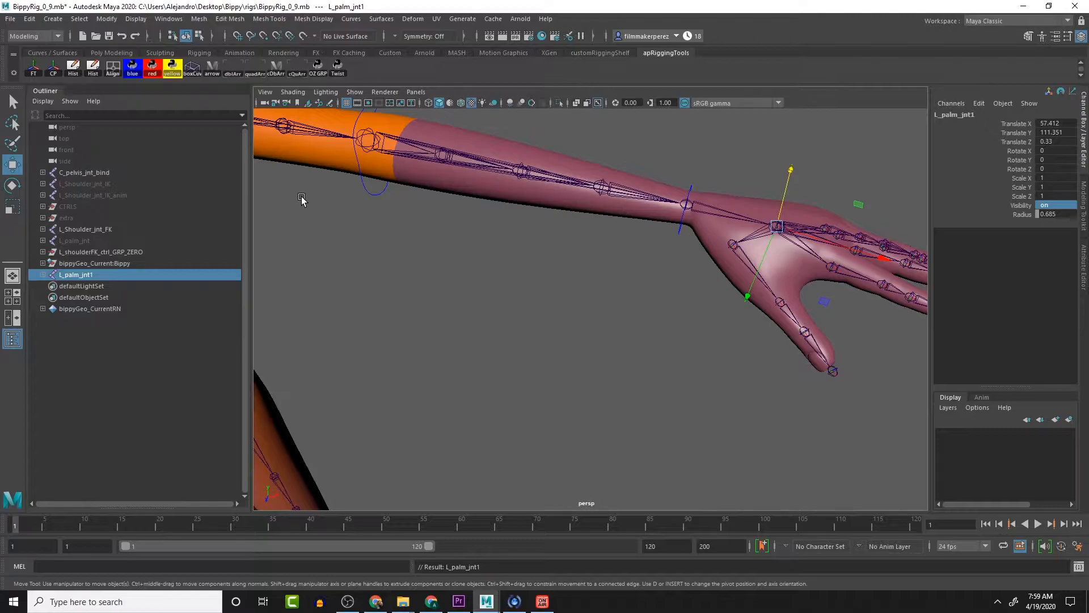
pyautogui.click(89, 170)
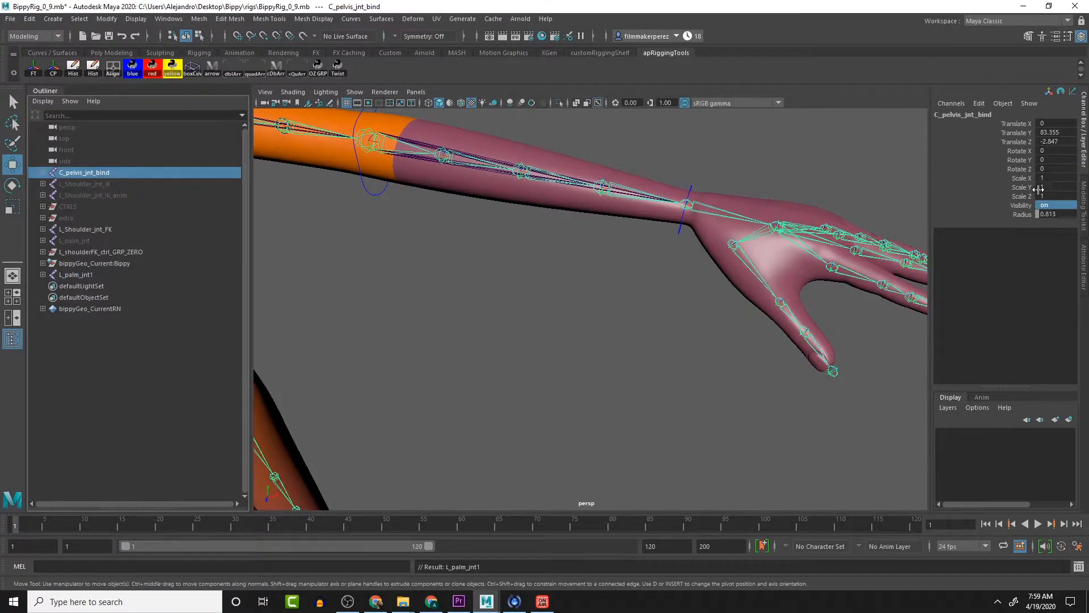
pyautogui.write('off')
pyautogui.press('Return')
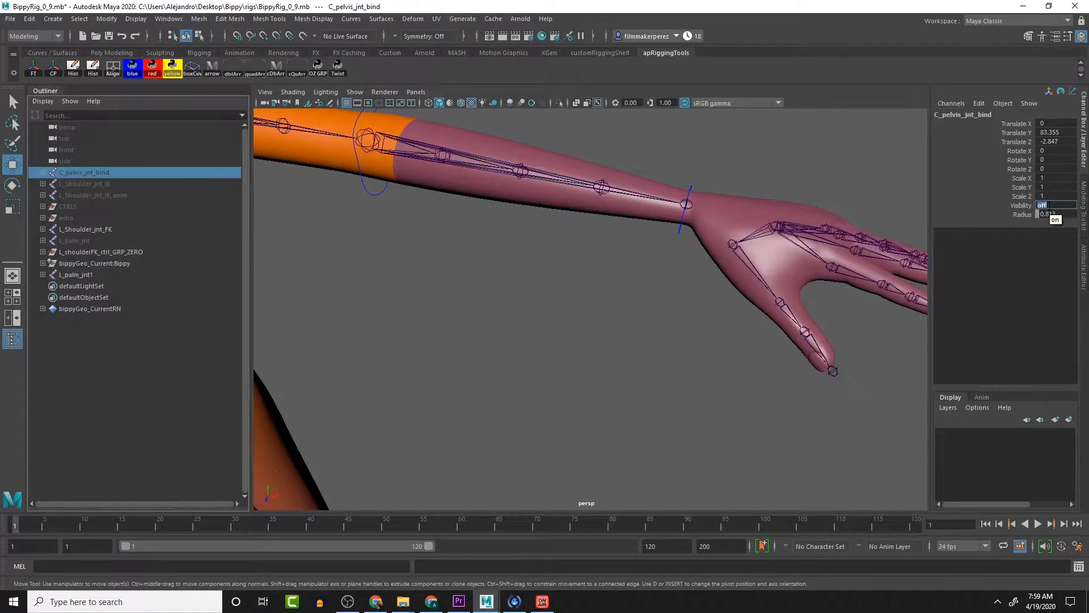
# Step: Rename the duplicated palm joint as L_palm_jnt_Anim
pyautogui.click(88, 274)
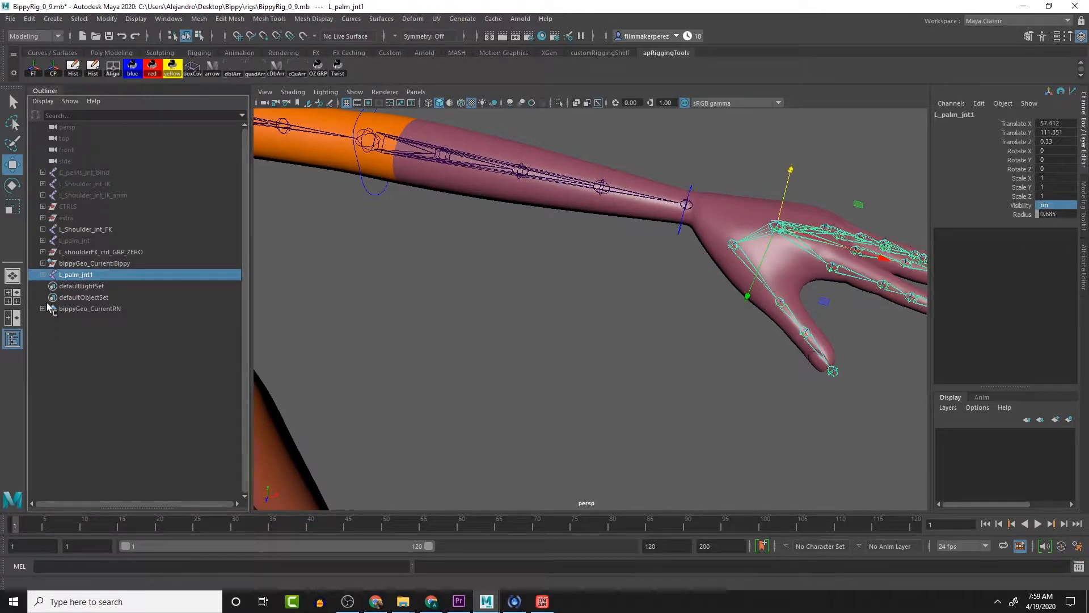
pyautogui.doubleClick(91, 276)
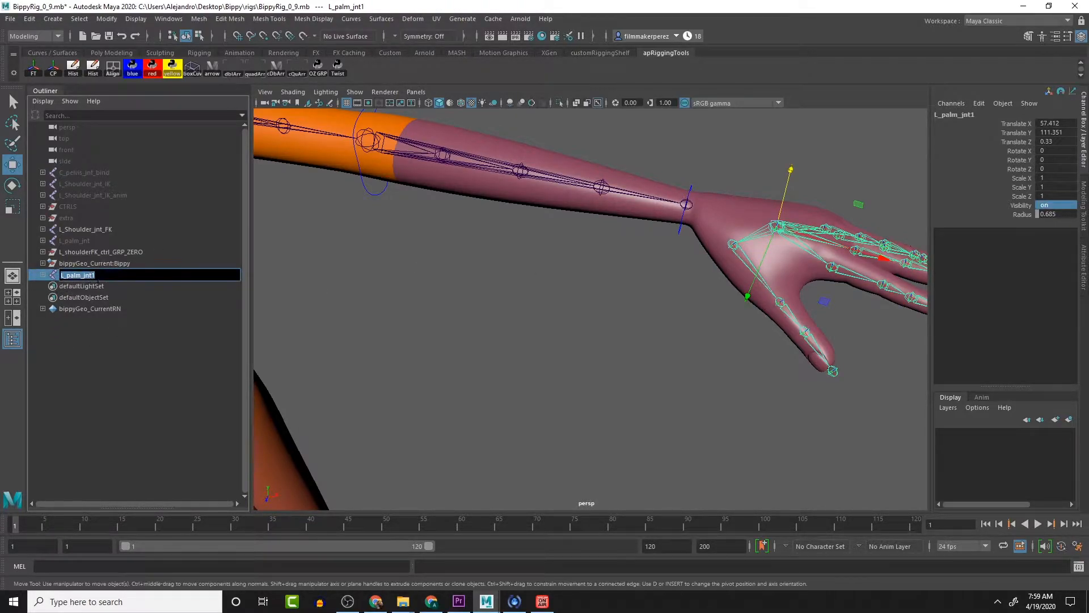
pyautogui.press('BackSpace')
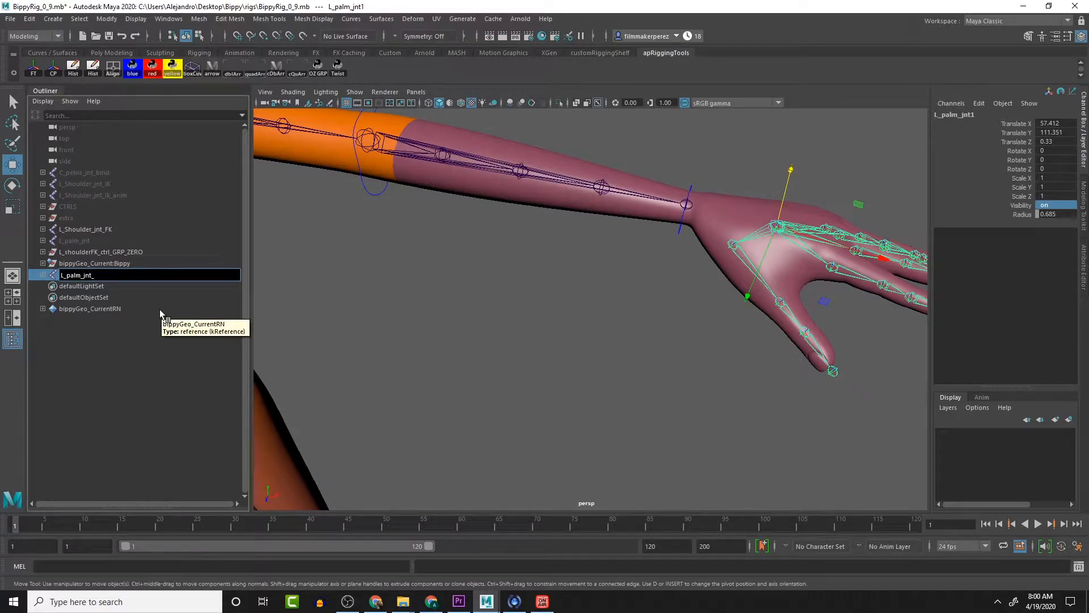
pyautogui.write('Anim')
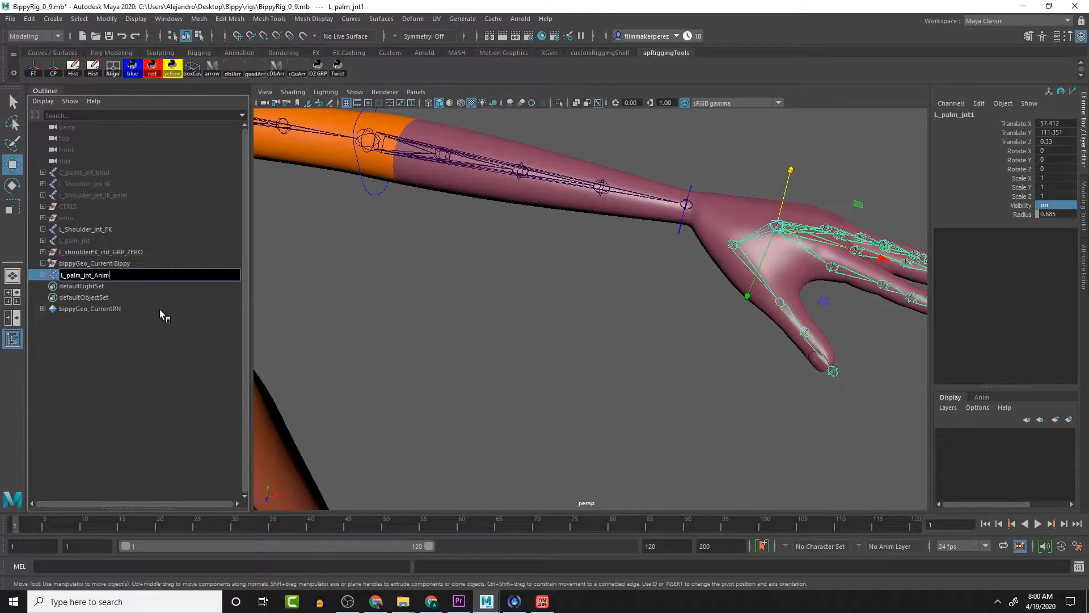
pyautogui.hotkey('ctrl', 'a')
pyautogui.click(96, 275)
pyautogui.hotkey('shift', 'End')
pyautogui.press('Return')
# Step: Expand the whole joint hierarchy of L_palm_jnt_Anim and copy the "_Anim" suffix from its name
pyautogui.click(43, 275)
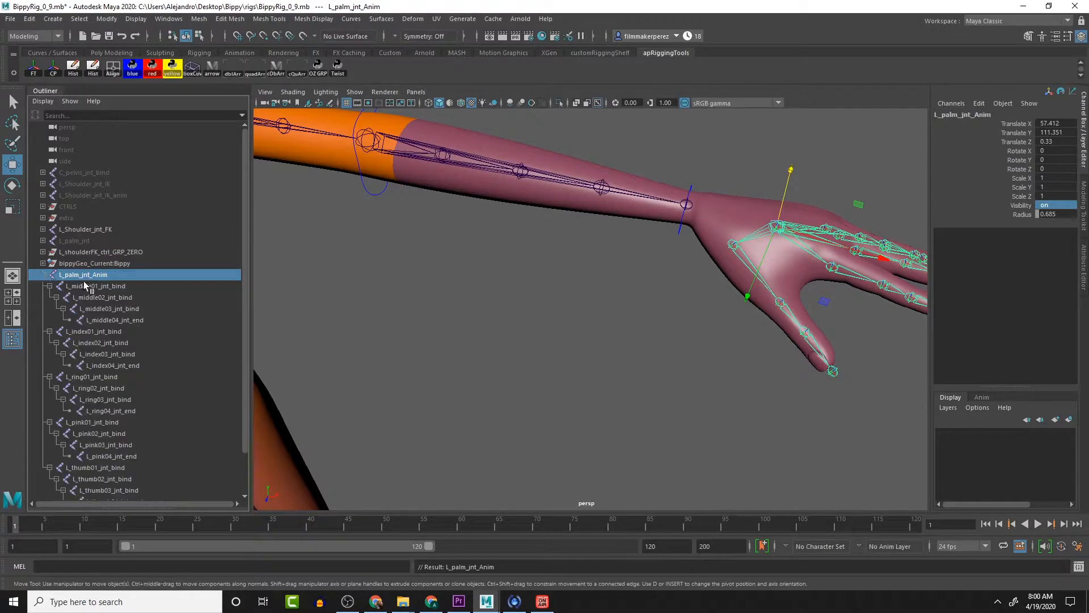
pyautogui.scroll(-2, 148, 436)
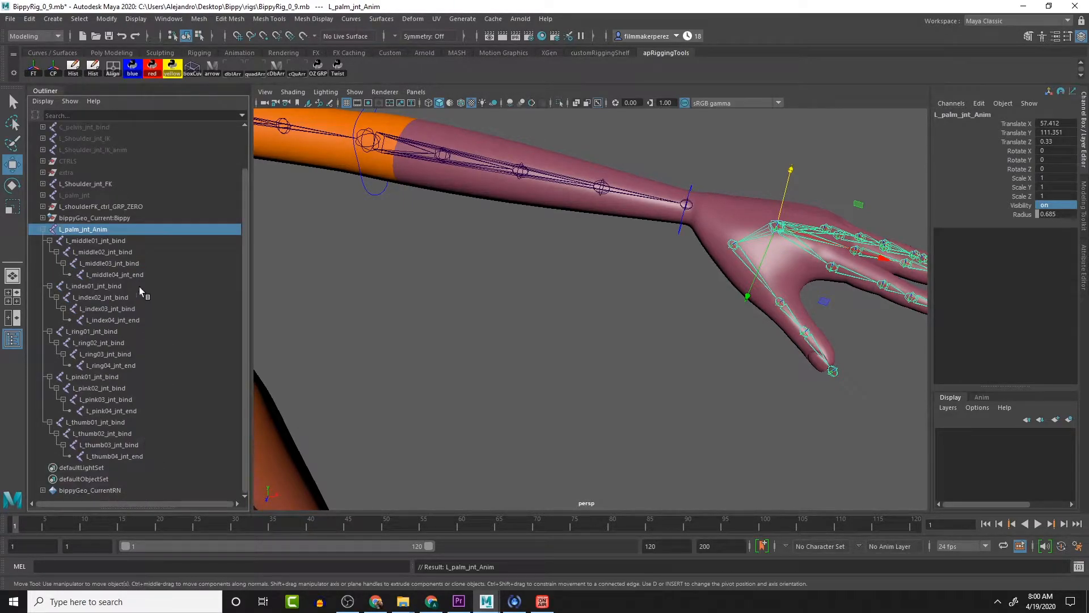
pyautogui.doubleClick(94, 229)
pyautogui.moveTo(89, 229); pyautogui.dragTo(186, 234)
pyautogui.hotkey('ctrl', 'c')
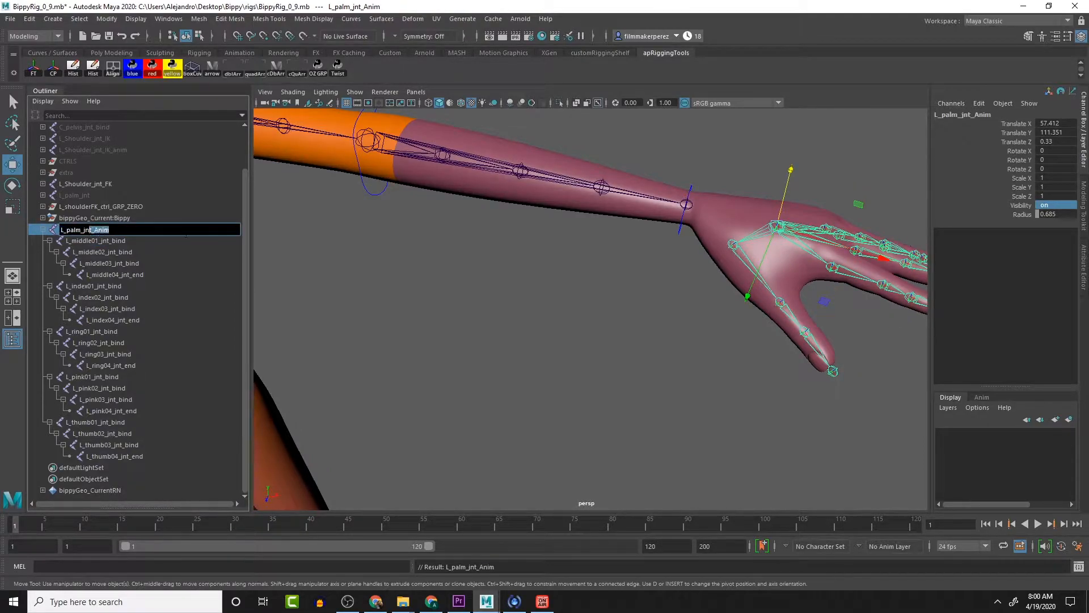
# Step: Rename the first middle-finger joint under L_palm_jnt_Anim as L_middle01_jnt_Anim
pyautogui.doubleClick(169, 240)
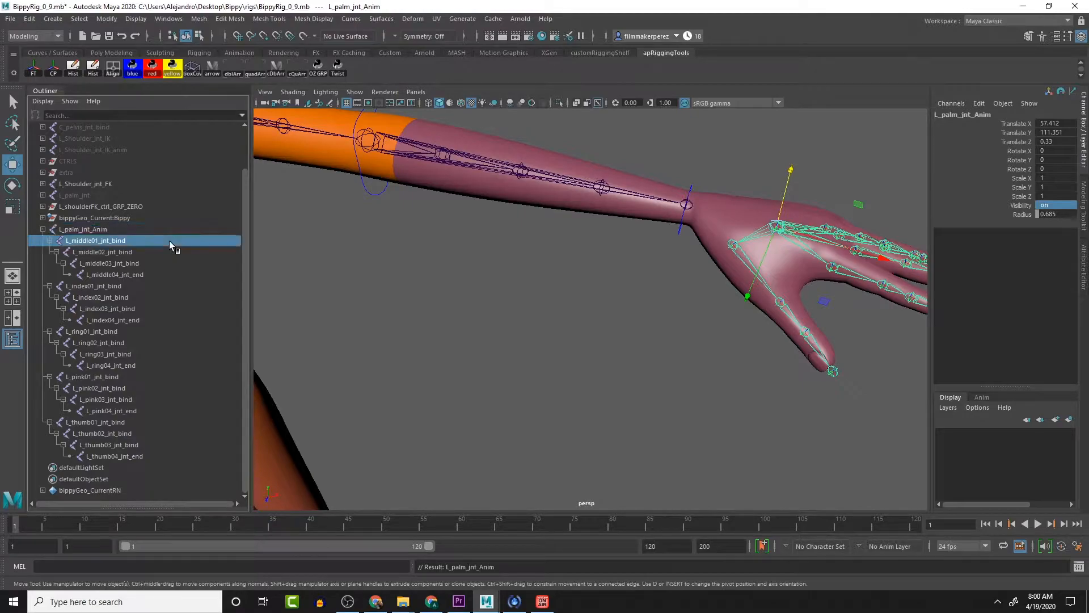
pyautogui.click(128, 241)
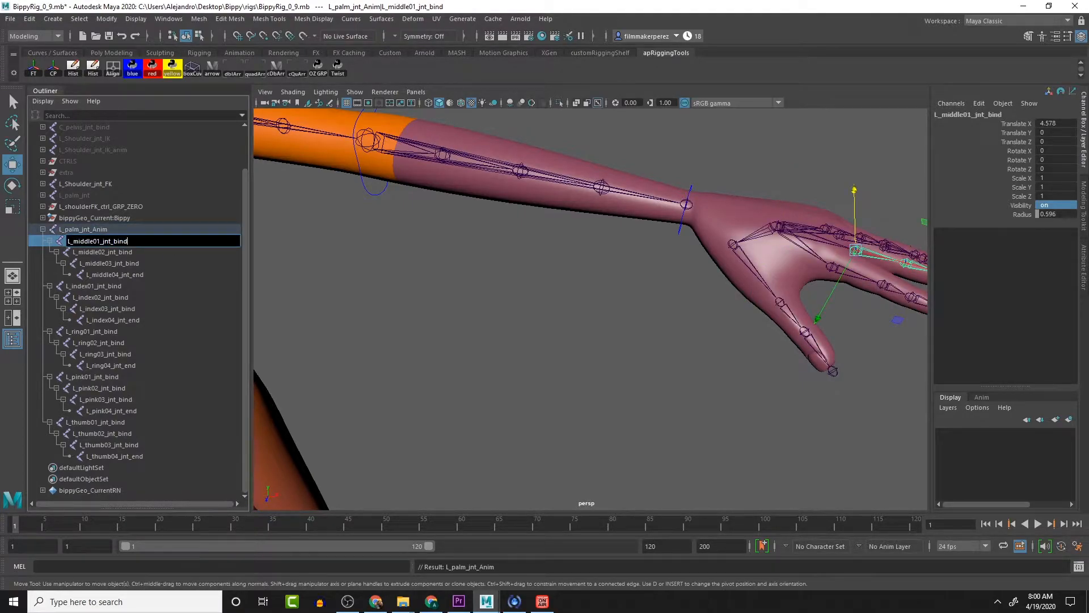
pyautogui.press('BackSpace')
pyautogui.press('BackSpace')
pyautogui.press('BackSpace')
pyautogui.press('BackSpace')
pyautogui.write('Anim')
# Step: Rename the second middle-finger joint as L_middle02_jnt_Anim
pyautogui.doubleClick(146, 254)
pyautogui.press('Right')
pyautogui.press('BackSpace')
pyautogui.press('BackSpace')
pyautogui.press('BackSpace')
pyautogui.press('BackSpace')
pyautogui.press('BackSpace')
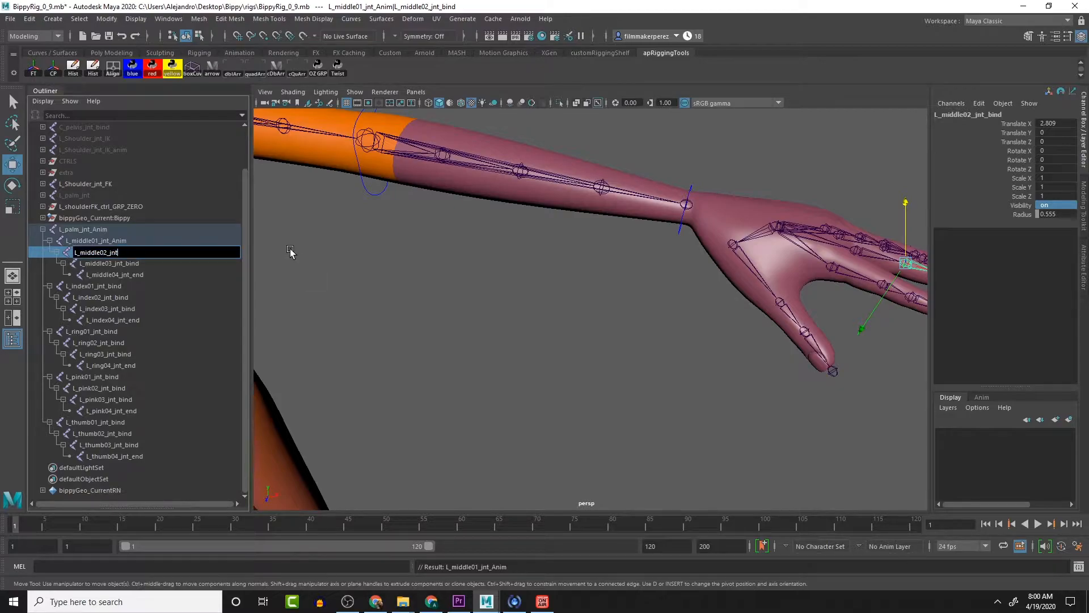
pyautogui.write('_Anim')
# Step: Rename the last two middle-finger joints as L_middle03_jnt_Anim and L_middle04_jnt_end_Anim
pyautogui.doubleClick(141, 264)
pyautogui.press('Right')
pyautogui.press('BackSpace')
pyautogui.press('BackSpace')
pyautogui.press('BackSpace')
pyautogui.press('BackSpace')
pyautogui.press('BackSpace')
pyautogui.write('_Anim')
pyautogui.click(135, 275)
pyautogui.doubleClick(135, 275)
pyautogui.click(131, 275)
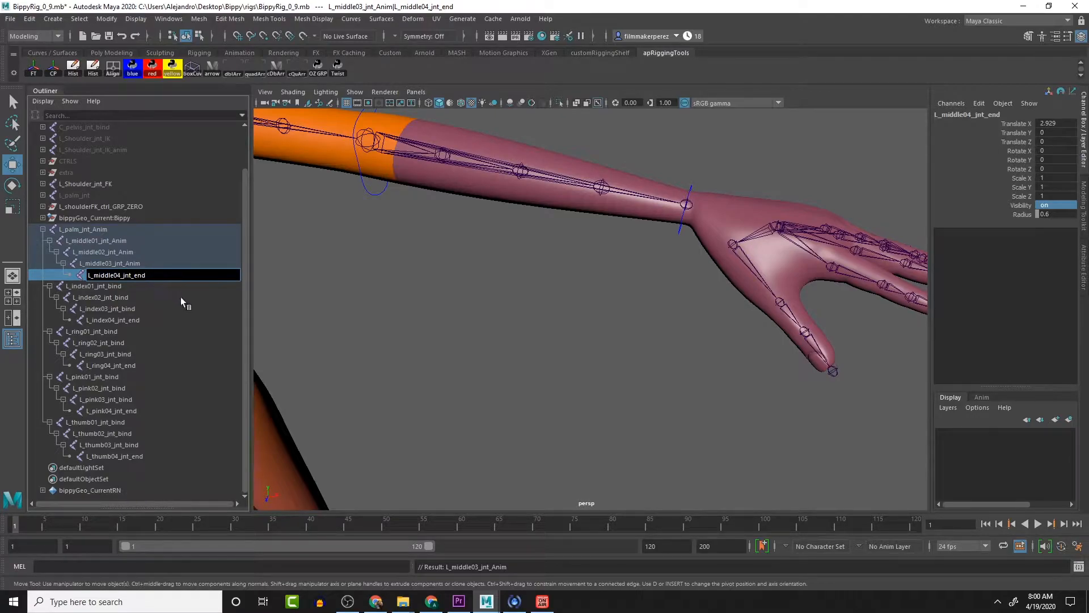
# Step: Rename the first index-finger joint as L_index01_jnt_Anim
pyautogui.click(117, 286)
pyautogui.doubleClick(118, 286)
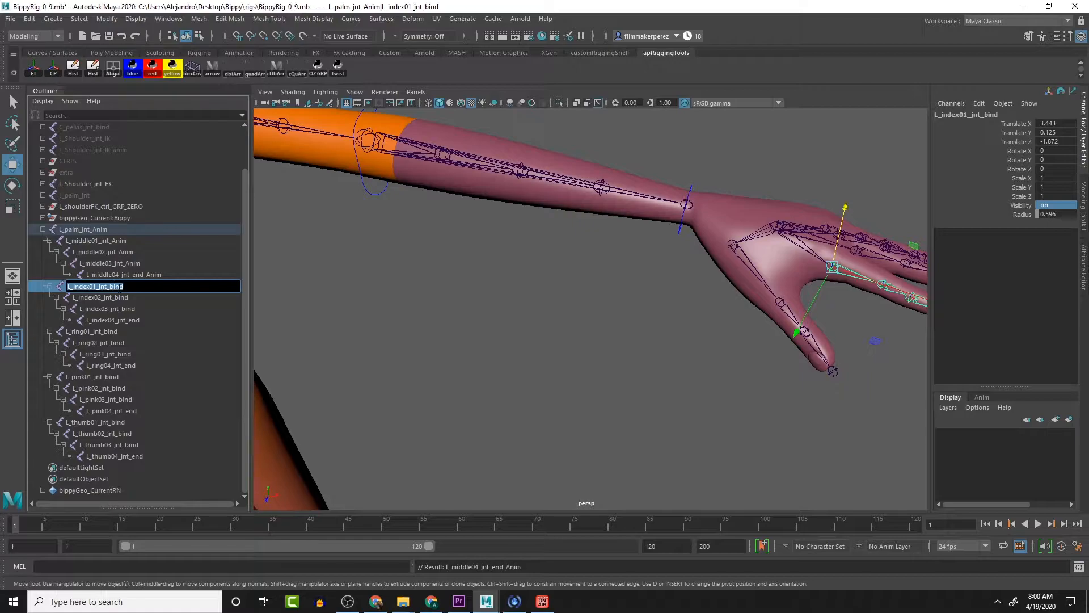
pyautogui.click(109, 287)
pyautogui.moveTo(108, 286); pyautogui.dragTo(149, 293)
pyautogui.write('Anim')
pyautogui.press('Tab')
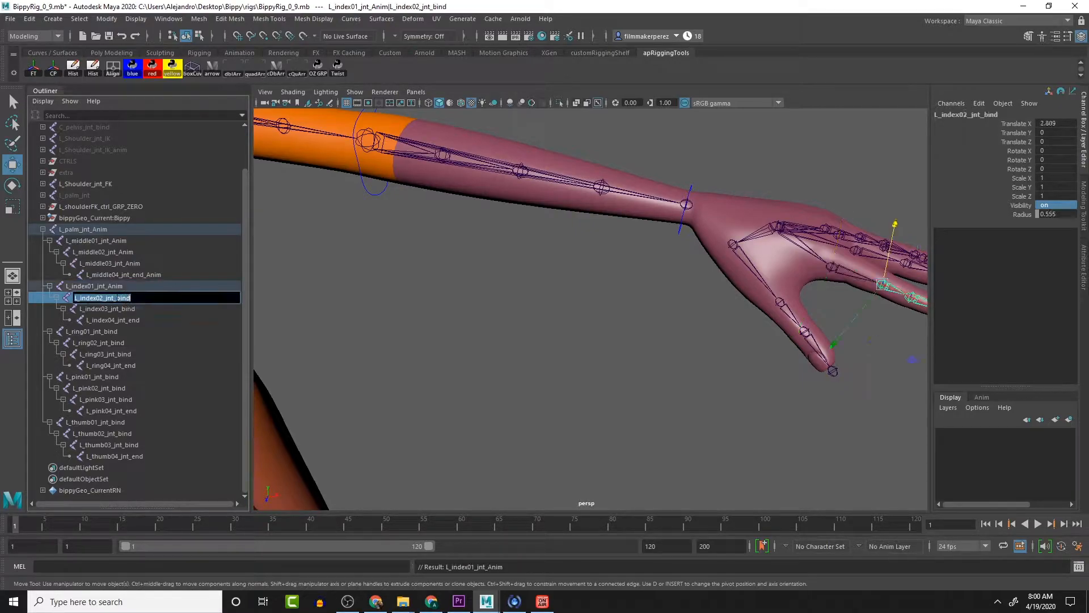
# Step: Rename the remaining index-finger joints as L_index02_jnt_Anim, L_index03_jnt_Anim and L_index04_jnt_end_Anim
pyautogui.moveTo(113, 297); pyautogui.dragTo(137, 309)
pyautogui.write('Anim')
pyautogui.press('Tab')
pyautogui.write('Anim')
pyautogui.press('Tab')
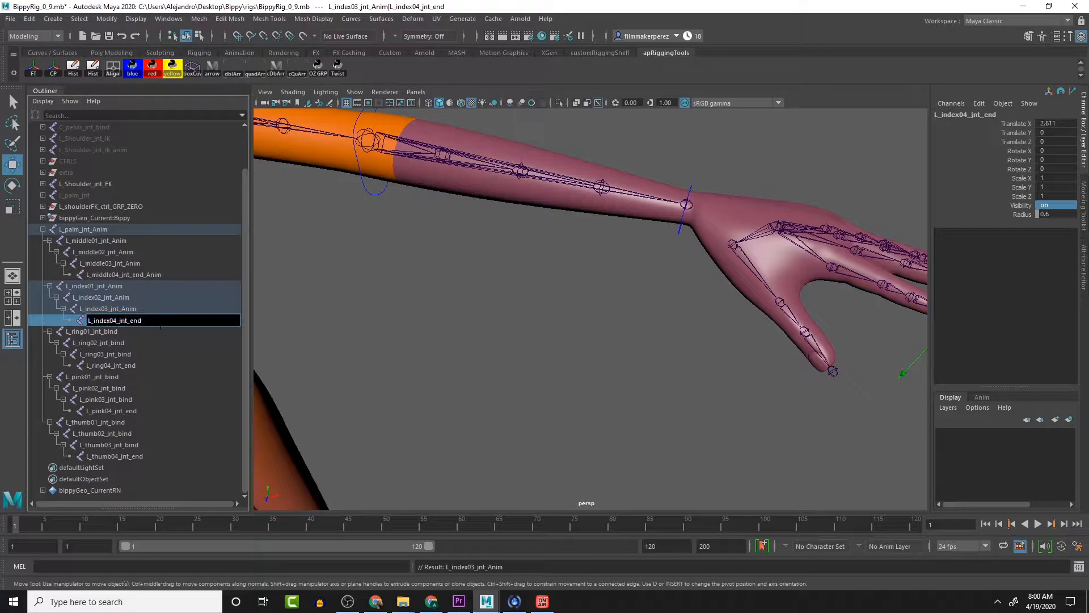
pyautogui.press('Tab')
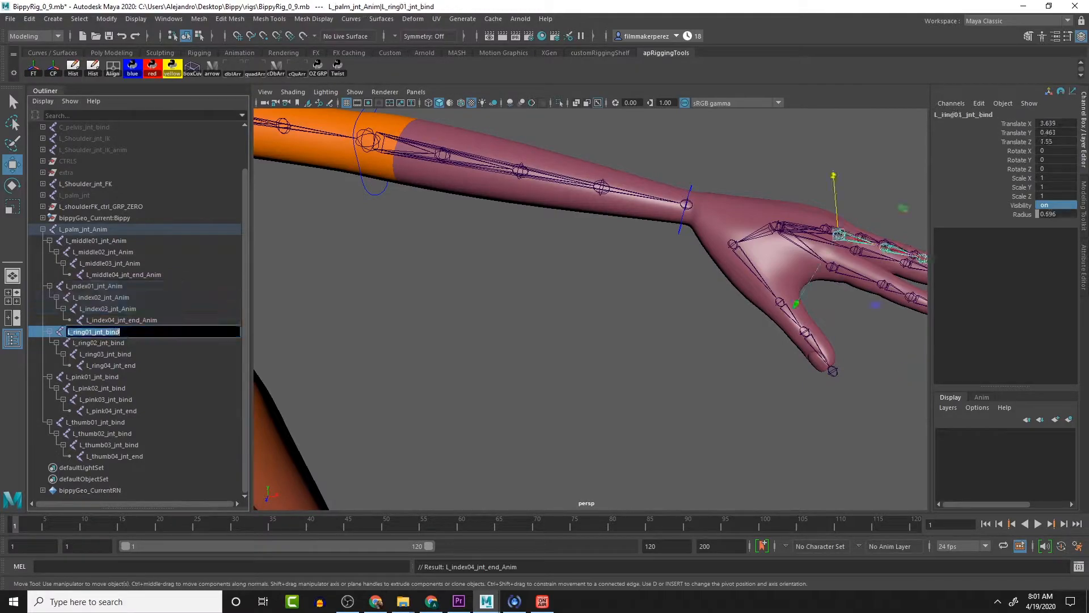
# Step: Rename the first two ring-finger joints as L_ring01_jnt_Anim and L_ring02_jnt_Anim
pyautogui.click(102, 332)
pyautogui.moveTo(102, 332); pyautogui.dragTo(130, 332)
pyautogui.hotkey('ctrl', 'v')
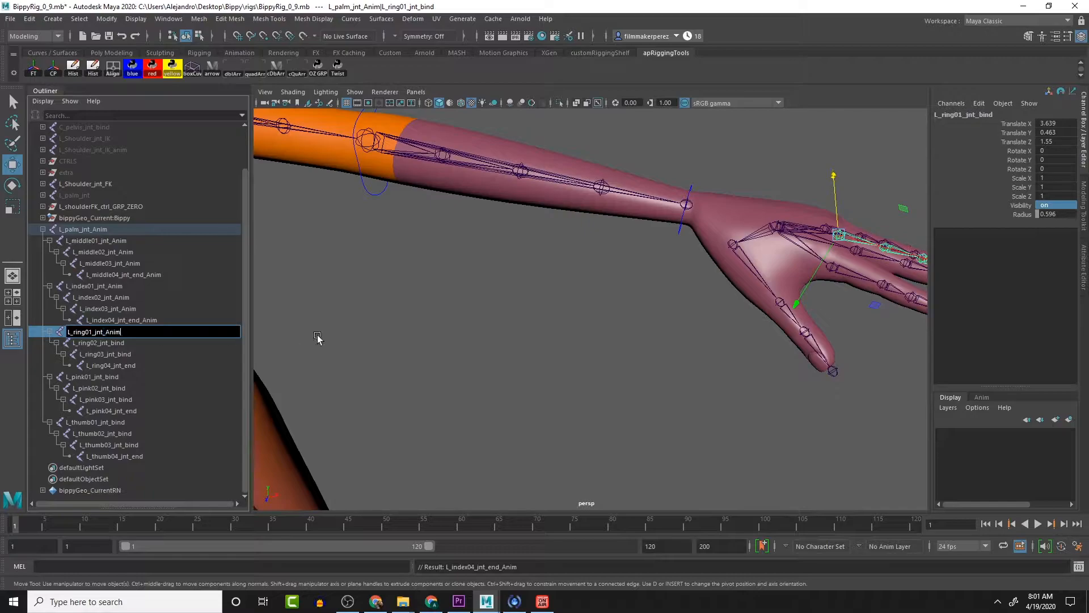
pyautogui.click(110, 343)
pyautogui.doubleClick(110, 343)
pyautogui.click(111, 343)
pyautogui.moveTo(110, 343); pyautogui.dragTo(128, 343)
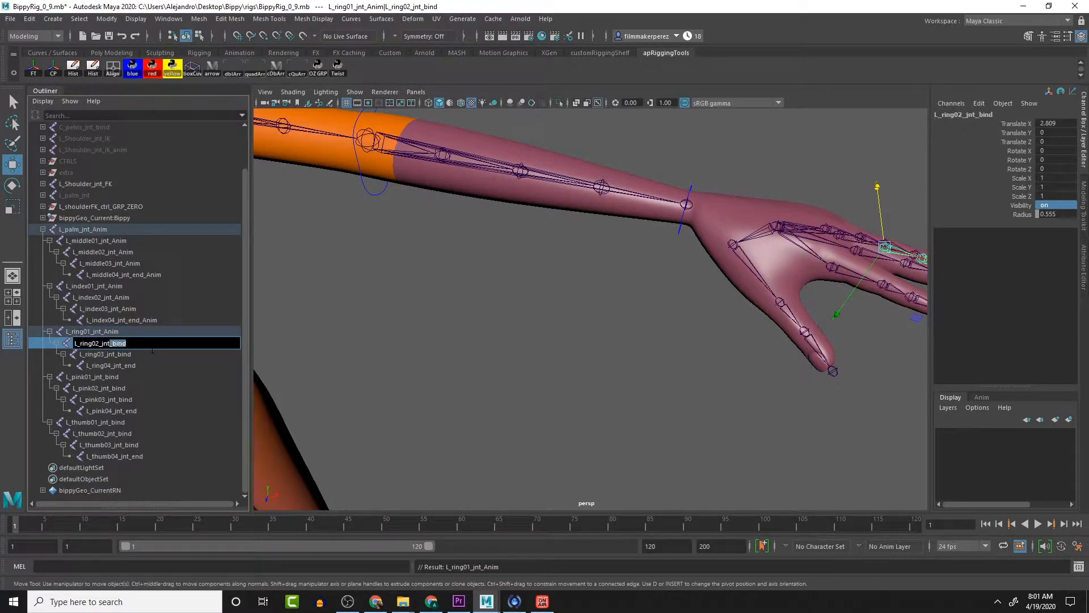
pyautogui.hotkey('ctrl', 'v')
# Step: Rename the last two ring-finger joints as L_ring03_jnt_Anim and L_ring04_jnt_end_Anim
pyautogui.doubleClick(117, 355)
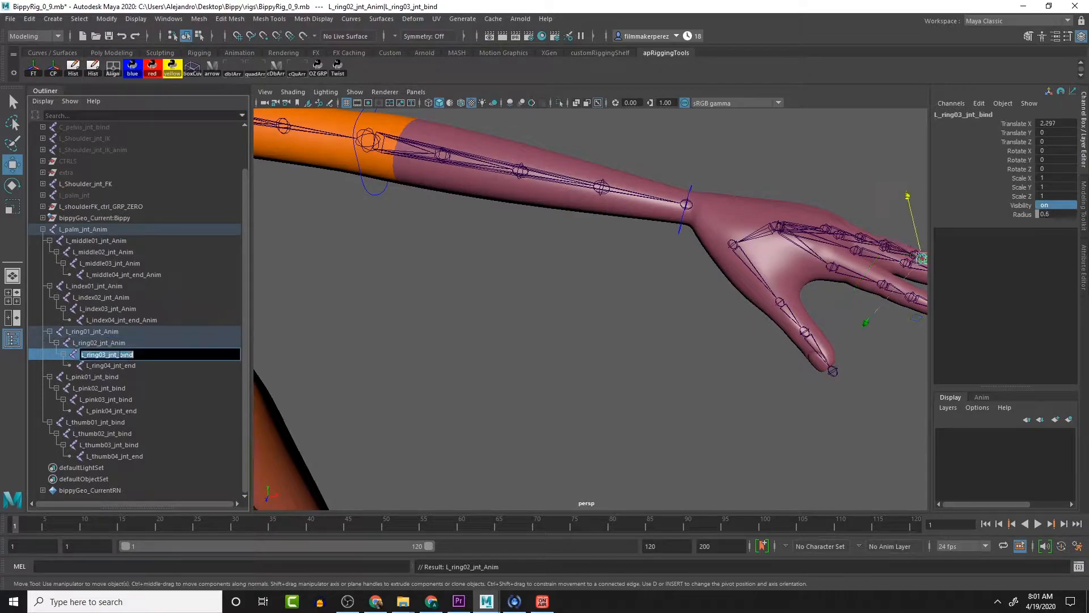
pyautogui.moveTo(117, 354); pyautogui.dragTo(136, 354)
pyautogui.hotkey('ctrl', 'v')
pyautogui.click(124, 366)
pyautogui.doubleClick(143, 366)
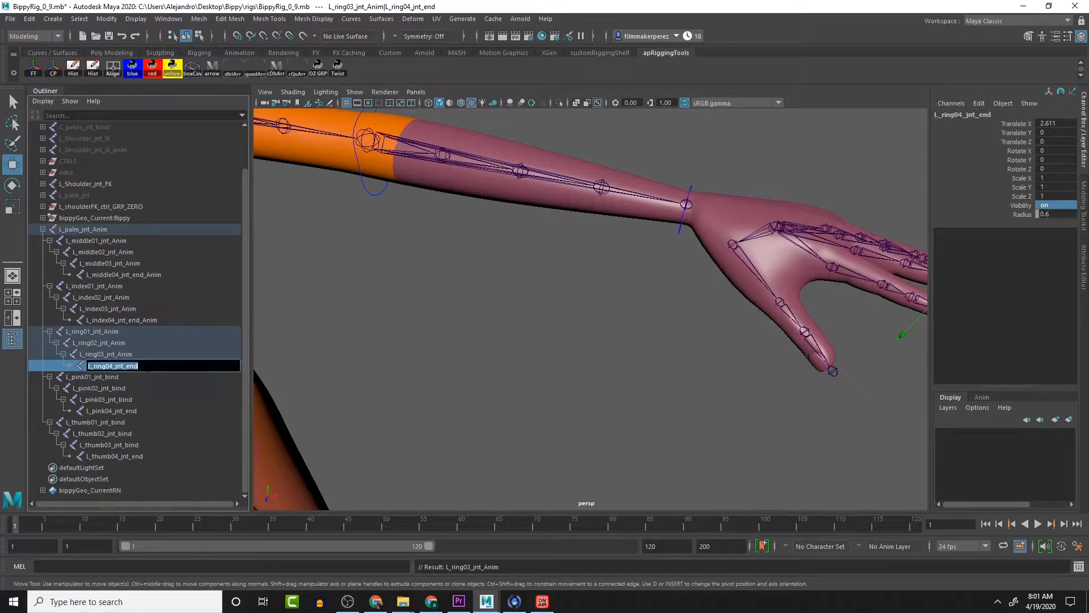
# Step: Rename the first two pinky joints as L_pink01_jnt_Anim and L_pink02_jnt_Anim
pyautogui.doubleClick(106, 378)
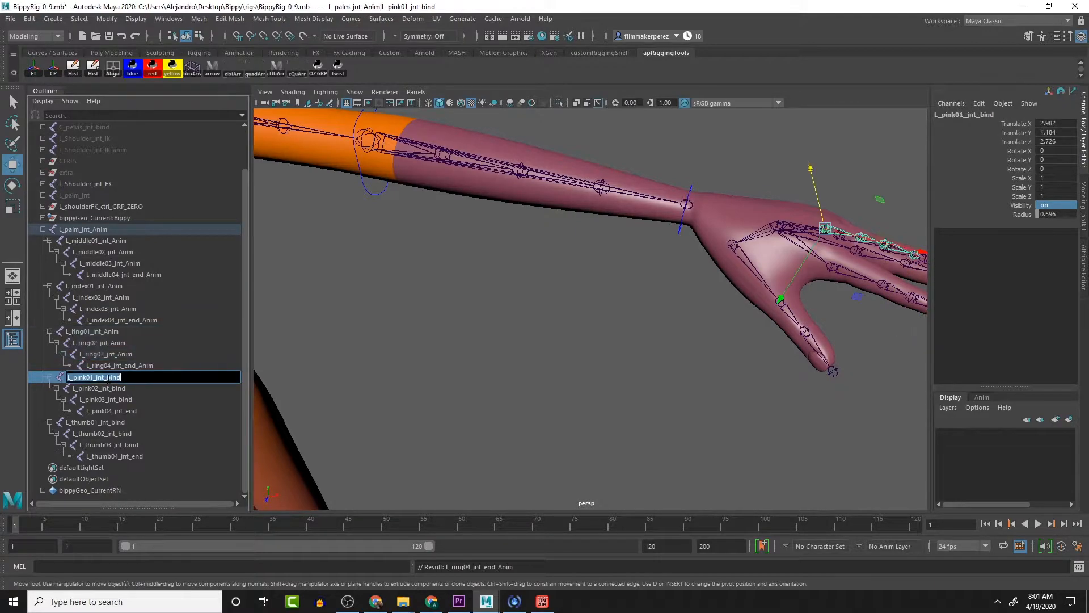
pyautogui.moveTo(105, 377); pyautogui.dragTo(250, 394)
pyautogui.hotkey('ctrl', 'v')
pyautogui.doubleClick(118, 391)
pyautogui.hotkey('ctrl', 'v')
# Step: Rename the last two pinky joints as L_pink03_jnt_Anim and L_pink04_jnt_end_Anim
pyautogui.doubleClick(121, 399)
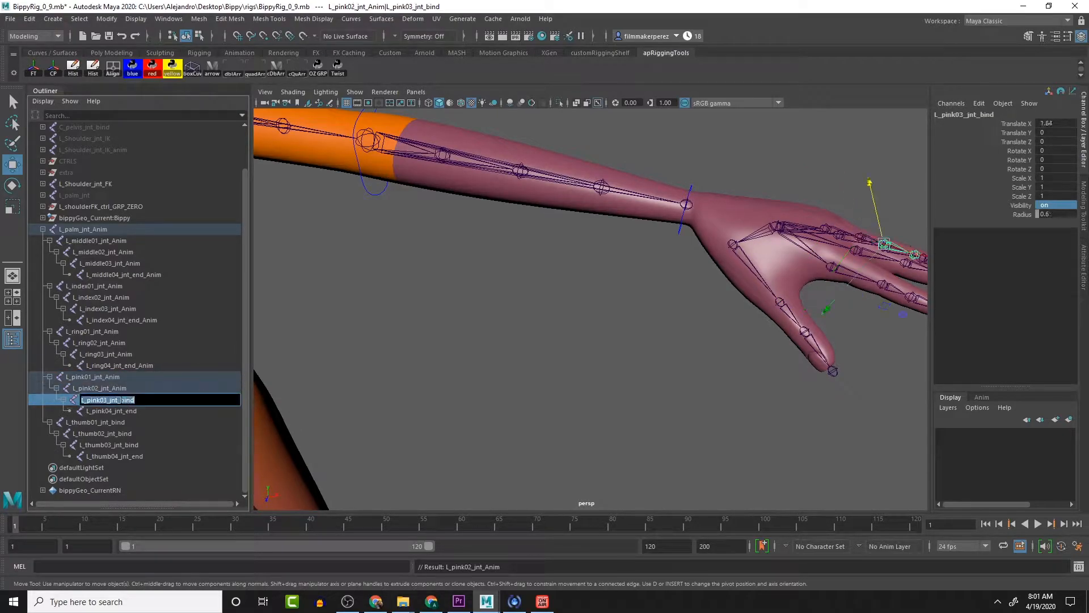
pyautogui.moveTo(118, 400); pyautogui.dragTo(153, 418)
pyautogui.hotkey('ctrl', 'v')
pyautogui.doubleClick(126, 410)
pyautogui.click(209, 417)
pyautogui.hotkey('ctrl', 'v')
# Step: Rename the first two thumb joints as L_thumb01_jnt_Anim and L_thumb02_jnt_Anim
pyautogui.doubleClick(109, 423)
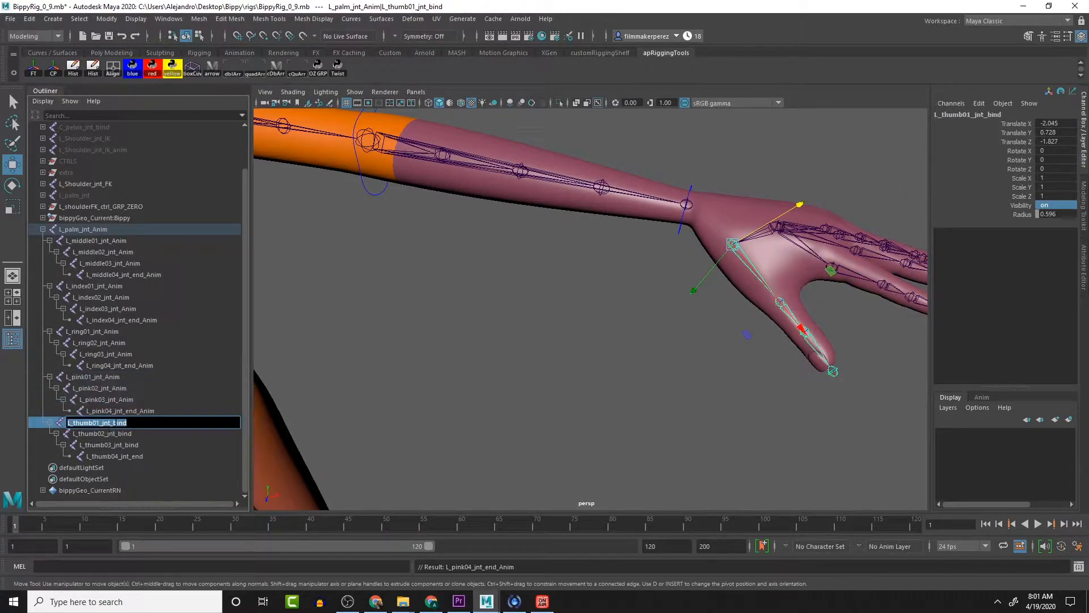
pyautogui.click(109, 423)
pyautogui.moveTo(109, 423); pyautogui.dragTo(138, 431)
pyautogui.write('Anim')
pyautogui.doubleClick(122, 434)
pyautogui.click(135, 434)
pyautogui.moveTo(135, 434); pyautogui.dragTo(117, 434)
pyautogui.write('Anim')
# Step: Rename the last two thumb joints as L_thumb03_jnt_Anim and L_thumb04_jnt_end_Anim
pyautogui.doubleClick(126, 443)
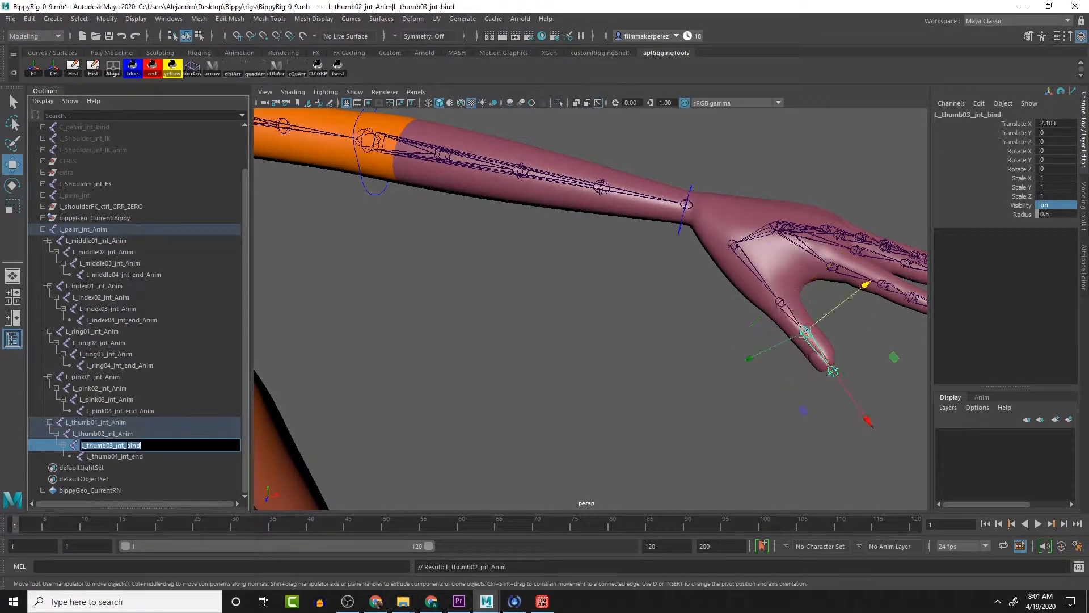
pyautogui.click(141, 445)
pyautogui.moveTo(140, 446); pyautogui.dragTo(122, 446)
pyautogui.write('Anim')
pyautogui.doubleClick(148, 455)
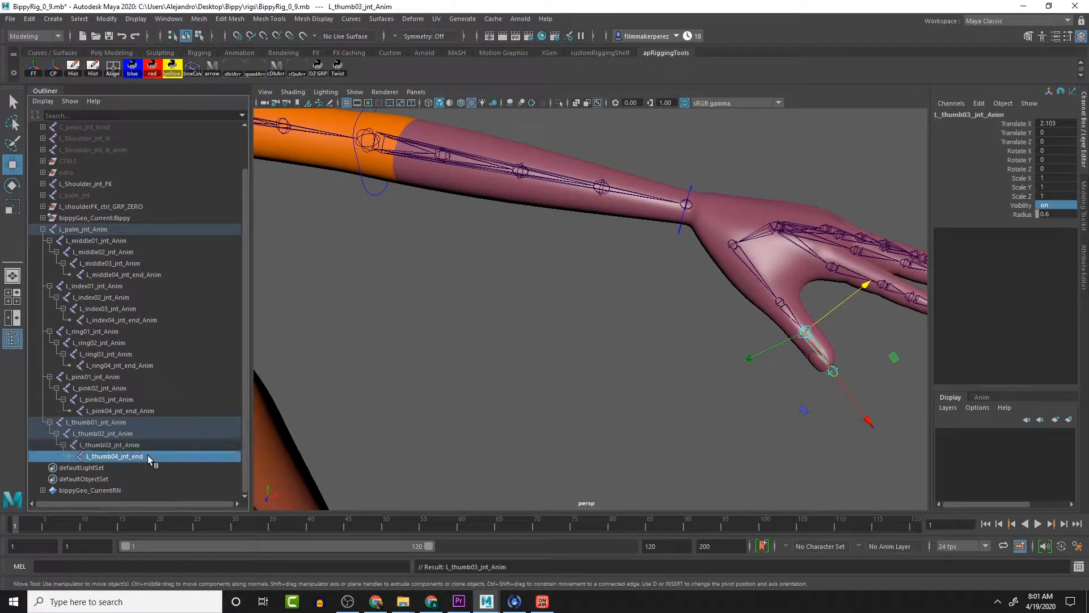
pyautogui.click(145, 456)
pyautogui.write('_Anim')
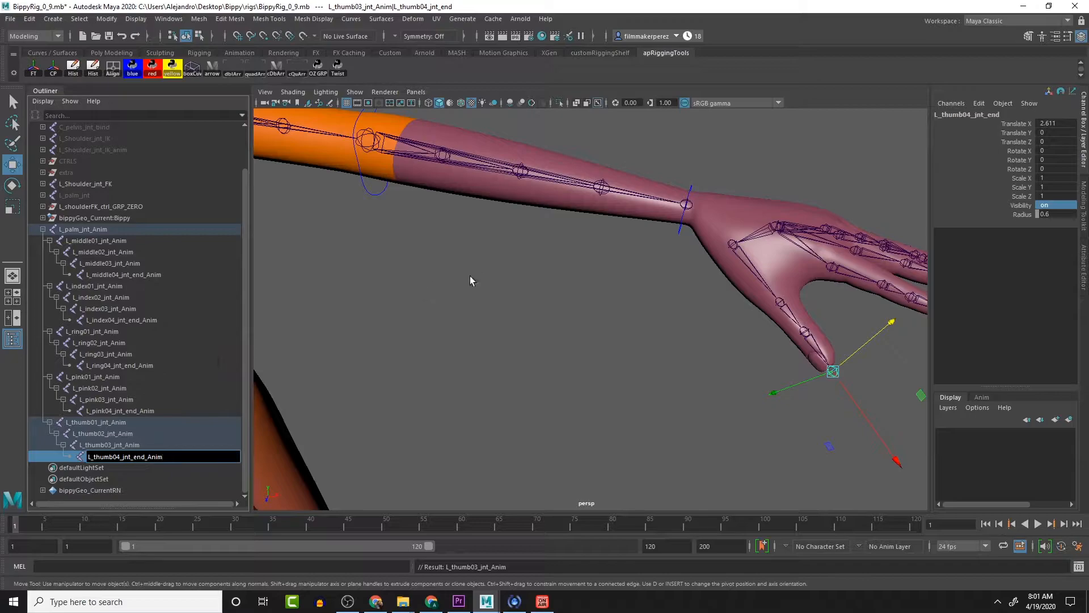
pyautogui.click(563, 349)
pyautogui.press('space')
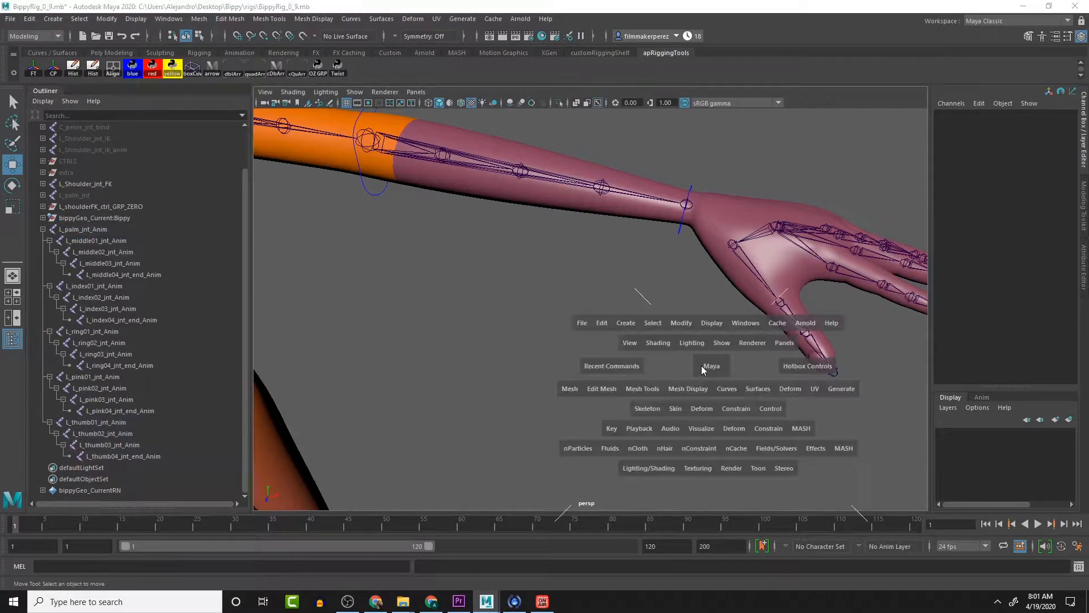
pyautogui.scroll(-8, 664, 343)
pyautogui.scroll(4, 663, 343)
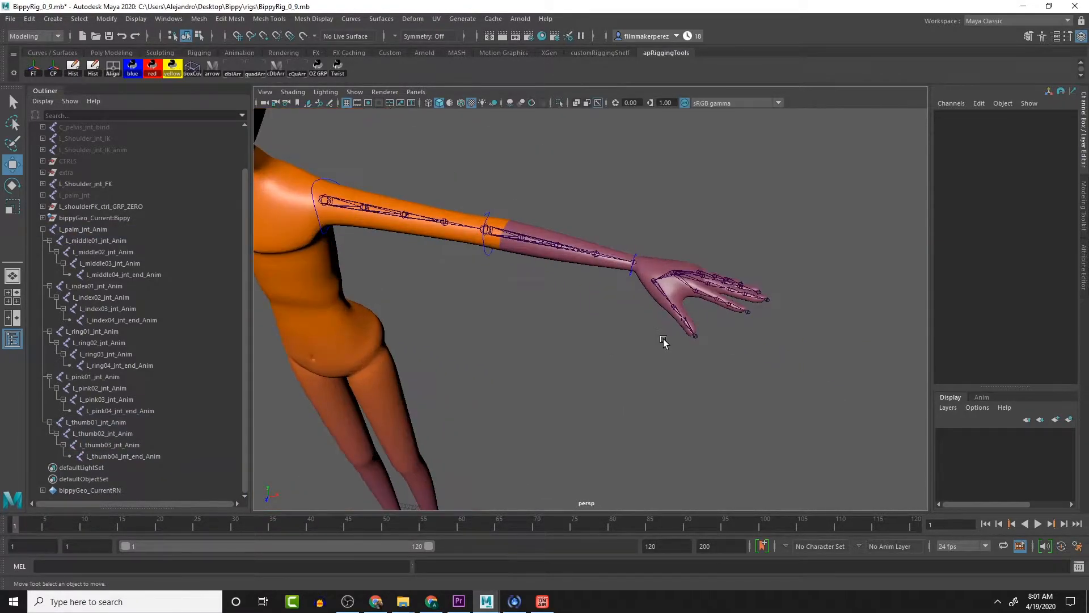
pyautogui.keyDown('alt'); pyautogui.moveTo(649, 352); pyautogui.dragTo(635, 332); pyautogui.keyUp('alt')
pyautogui.moveTo(489, 341)
pyautogui.keyDown('alt'); pyautogui.mouseDown()
pyautogui.moveTo(565, 333)
pyautogui.moveTo(483, 340)
pyautogui.mouseUp(); pyautogui.keyUp('alt')
pyautogui.scroll(-8, 461, 366)
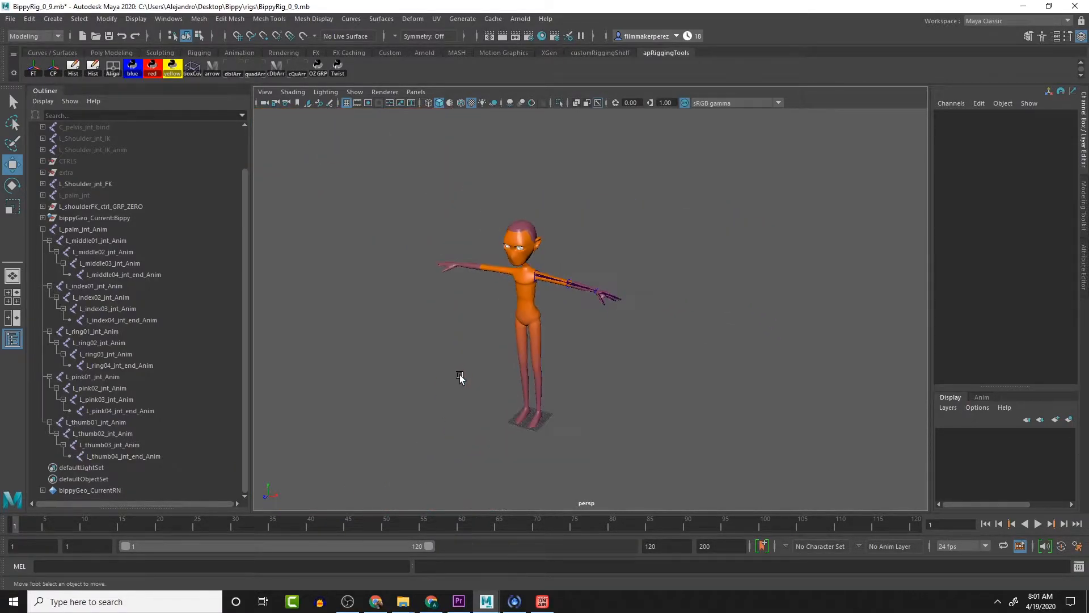
pyautogui.scroll(4, 474, 368)
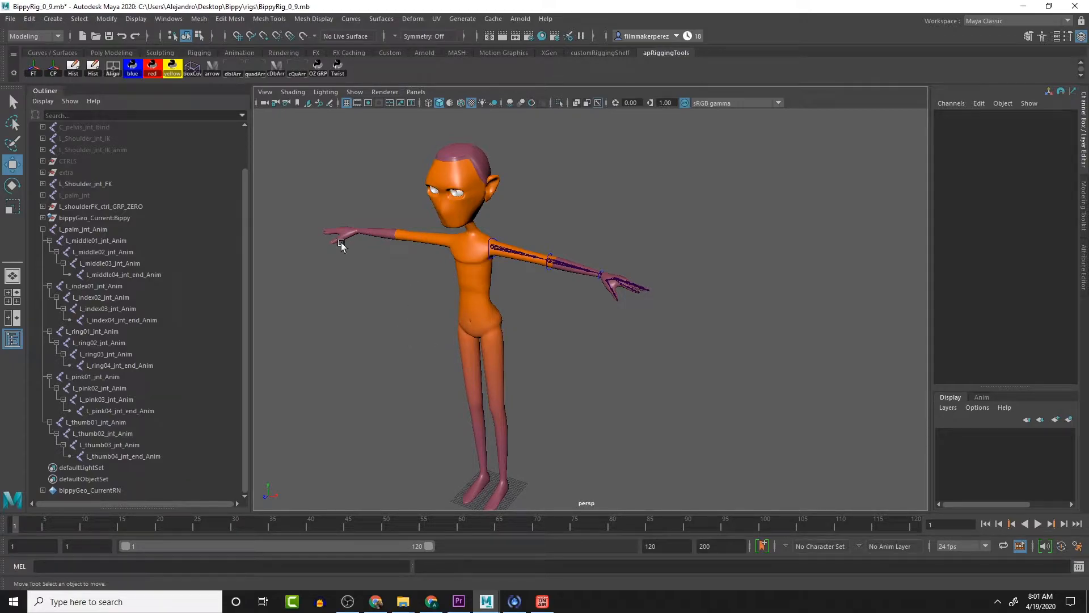
pyautogui.keyDown('alt'); pyautogui.moveTo(567, 201); pyautogui.dragTo(677, 353); pyautogui.keyUp('alt')
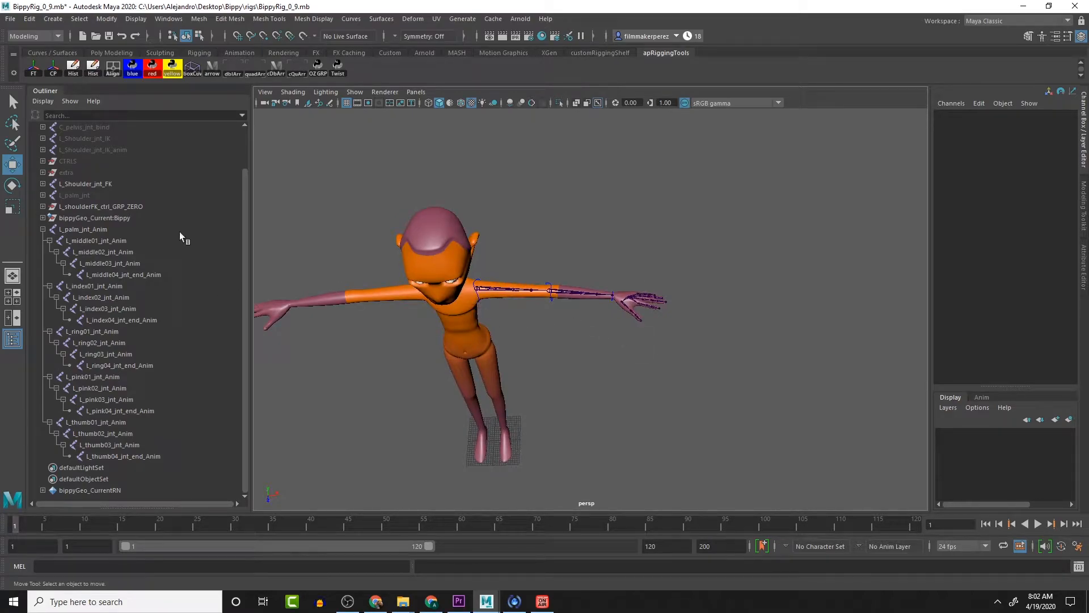
# Step: Create a NURBS circle and align it to the first index-finger joint, L_index01_jnt_Anim
pyautogui.click(54, 20)
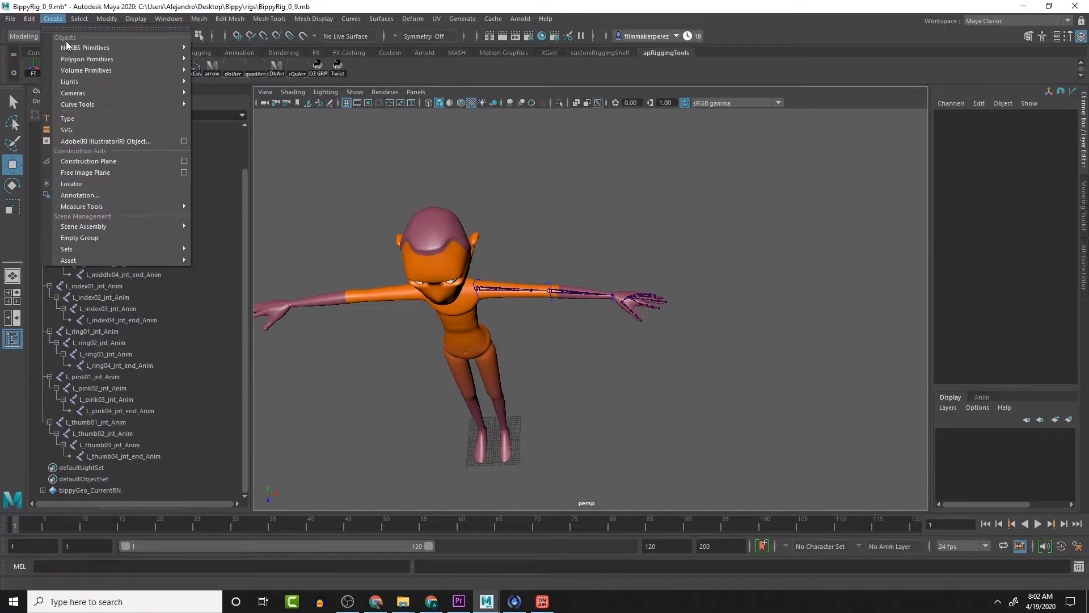
pyautogui.moveTo(99, 47)
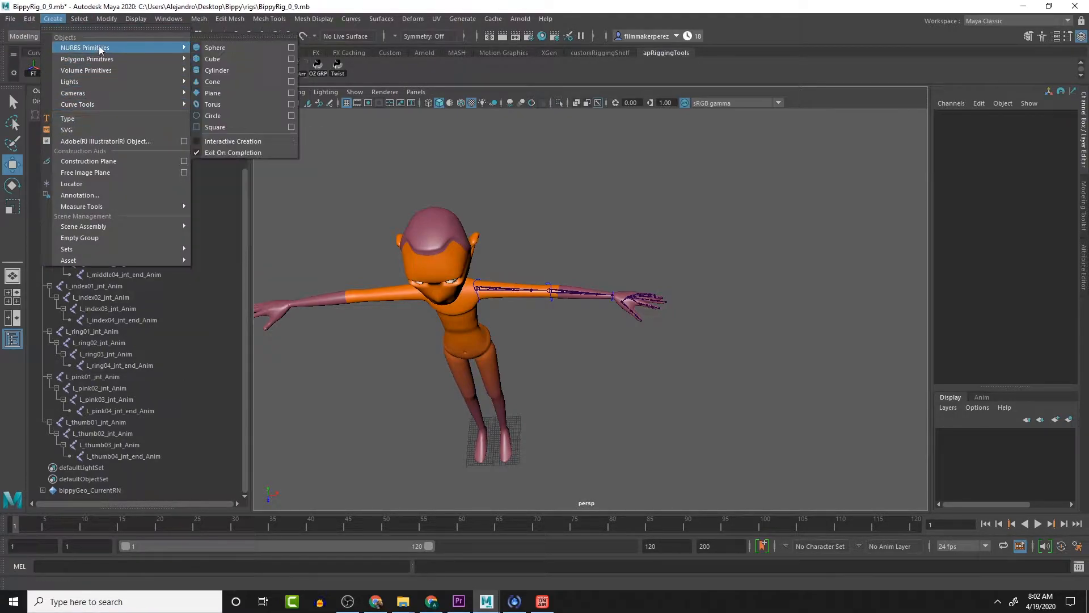
pyautogui.click(230, 115)
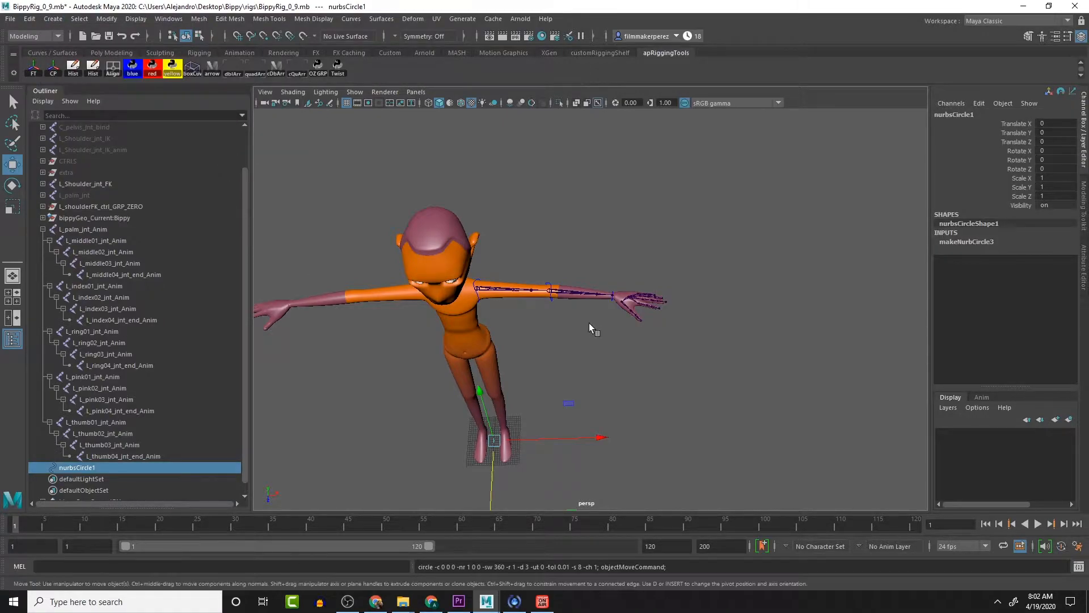
pyautogui.scroll(5, 626, 321)
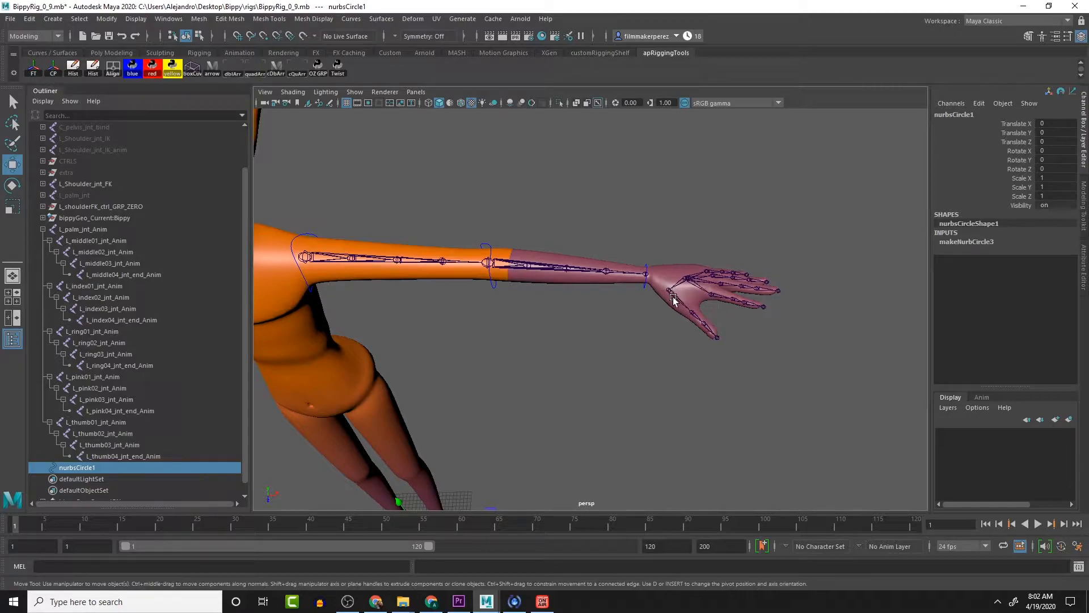
pyautogui.keyDown('alt'); pyautogui.moveTo(721, 307); pyautogui.dragTo(720, 318); pyautogui.keyUp('alt')
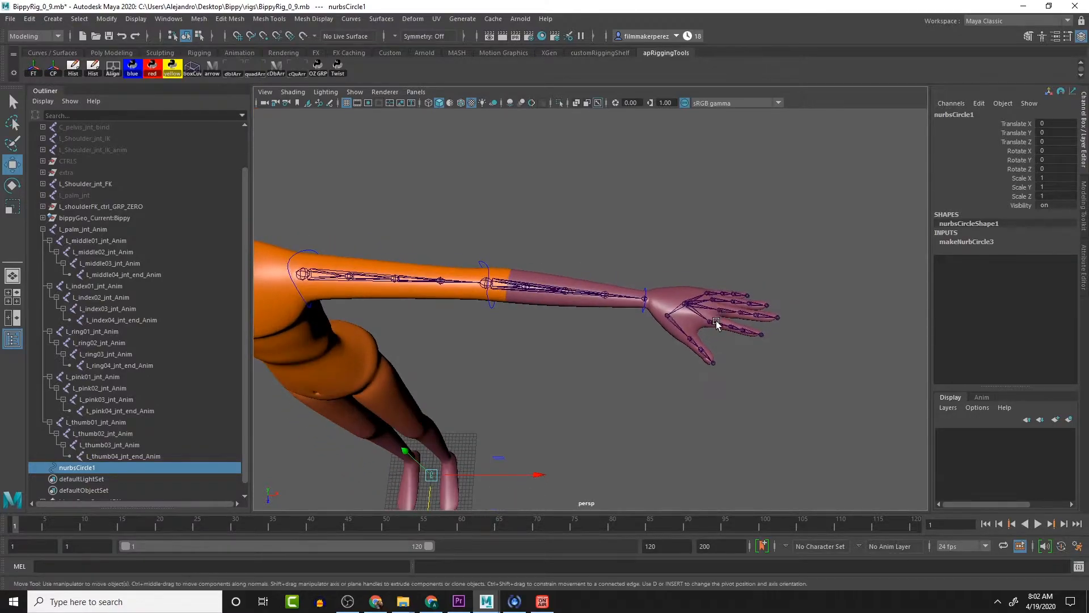
pyautogui.click(716, 331)
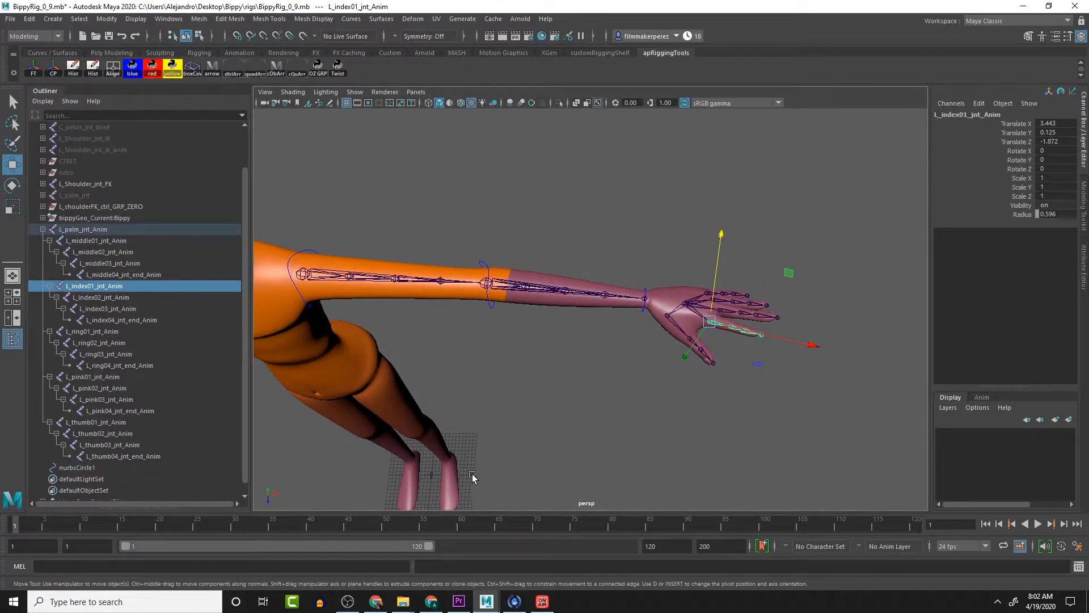
pyautogui.click(432, 476)
pyautogui.keyDown('shift'); pyautogui.click(718, 321); pyautogui.keyUp('shift')
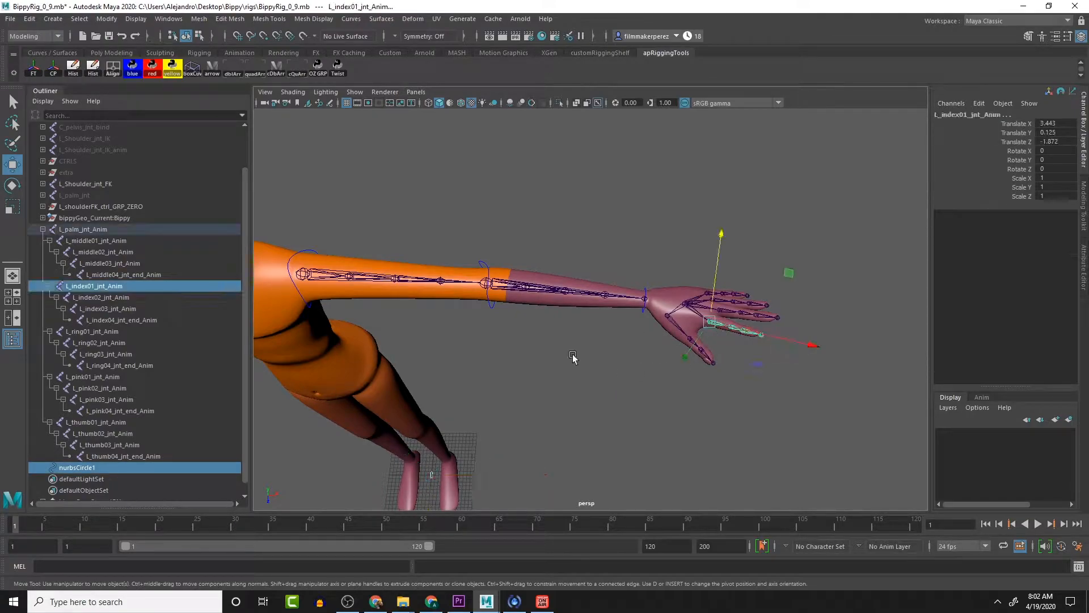
pyautogui.click(111, 69)
# Step: Scale all control vertices of the NURBS circle uniformly to resize it around the base of the index finger
pyautogui.keyDown('alt'); pyautogui.moveTo(728, 319); pyautogui.dragTo(738, 288); pyautogui.keyUp('alt')
pyautogui.scroll(5, 721, 282)
pyautogui.keyDown('alt'); pyautogui.moveTo(721, 281); pyautogui.dragTo(629, 409, button='middle'); pyautogui.keyUp('alt')
pyautogui.scroll(3, 713, 325)
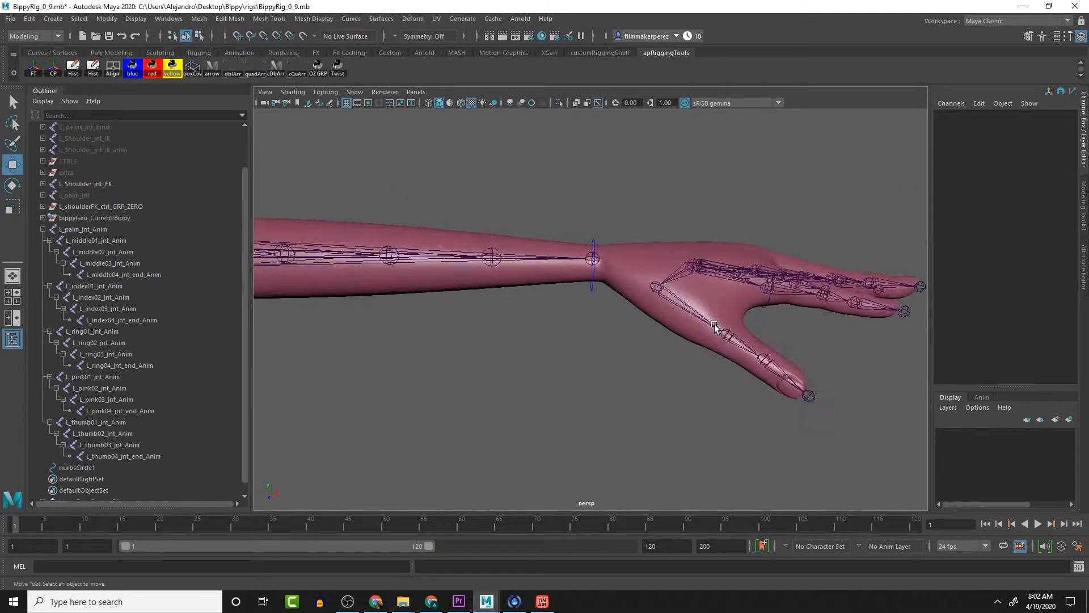
pyautogui.keyDown('alt'); pyautogui.moveTo(714, 324); pyautogui.dragTo(626, 367, button='middle'); pyautogui.keyUp('alt')
pyautogui.keyDown('alt'); pyautogui.moveTo(641, 387); pyautogui.dragTo(594, 418); pyautogui.keyUp('alt')
pyautogui.click(681, 442)
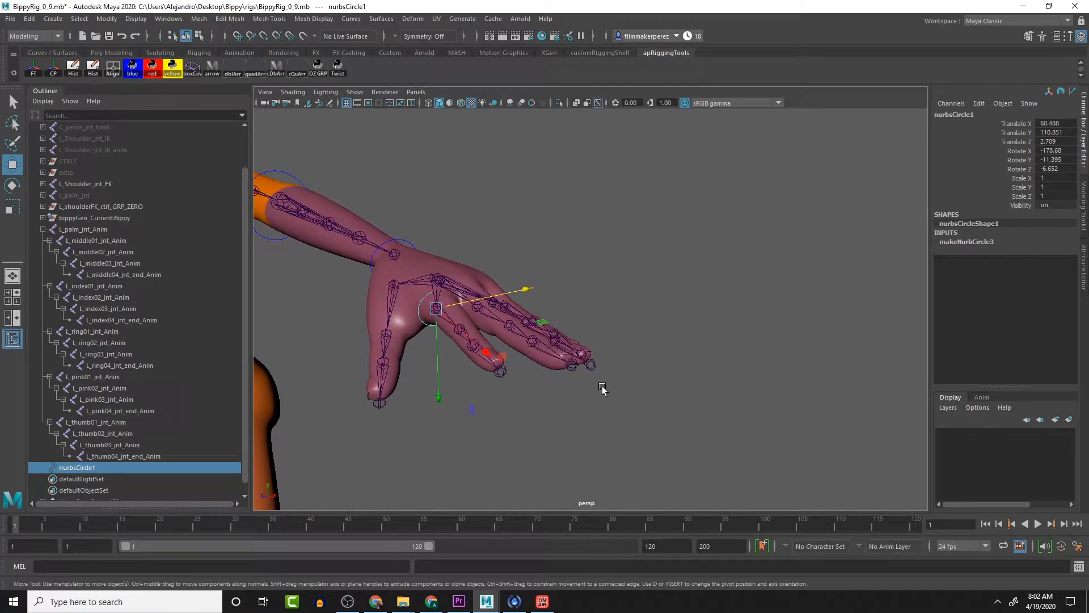
pyautogui.press('F8')
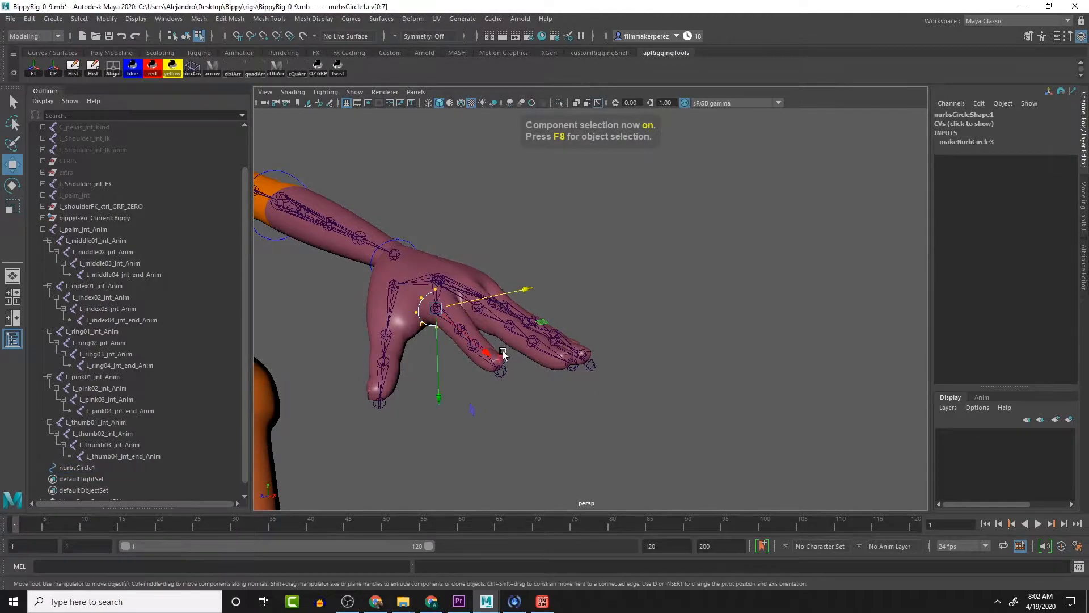
pyautogui.press('r')
pyautogui.moveTo(434, 310)
pyautogui.mouseDown()
pyautogui.moveTo(455, 314)
pyautogui.moveTo(427, 313)
pyautogui.mouseUp()
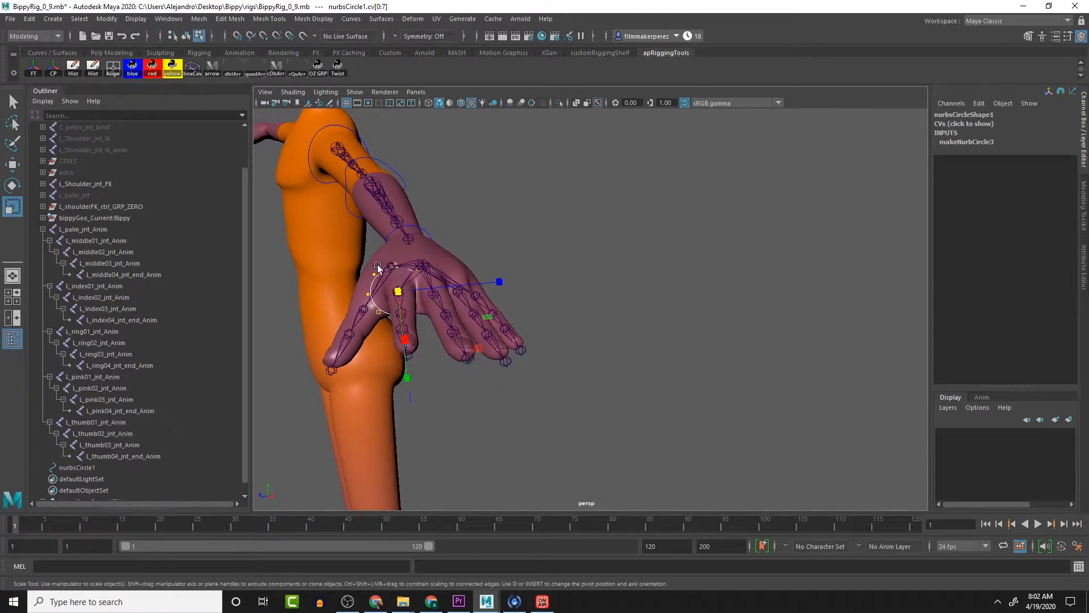
# Step: Narrow the circle's upper control vertices and raise the top one above the hand to form a point, finishing in object mode
pyautogui.moveTo(370, 267); pyautogui.dragTo(426, 281)
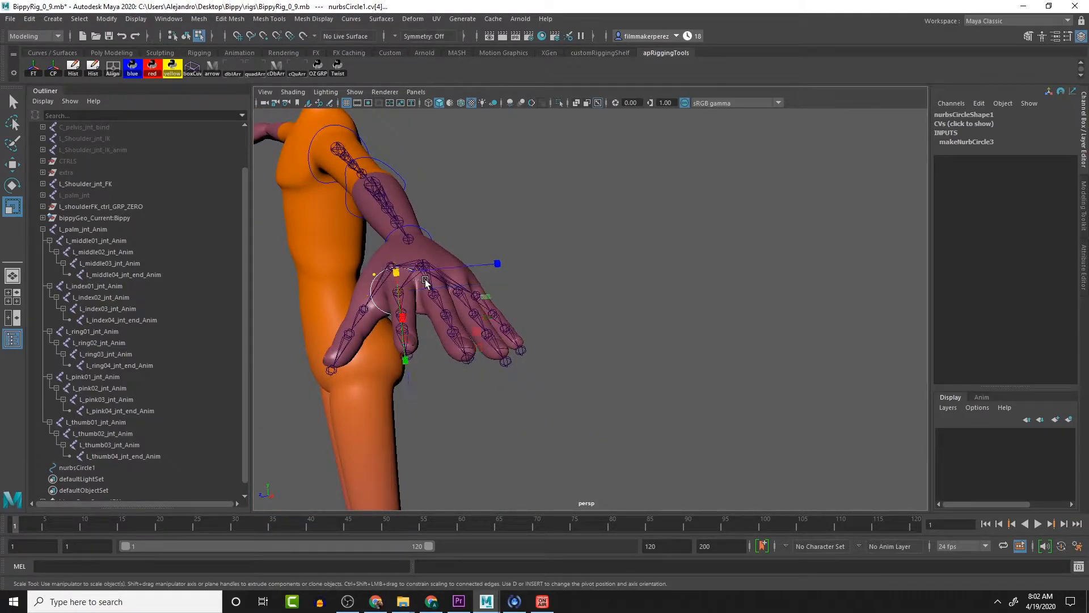
pyautogui.moveTo(497, 263); pyautogui.dragTo(458, 268)
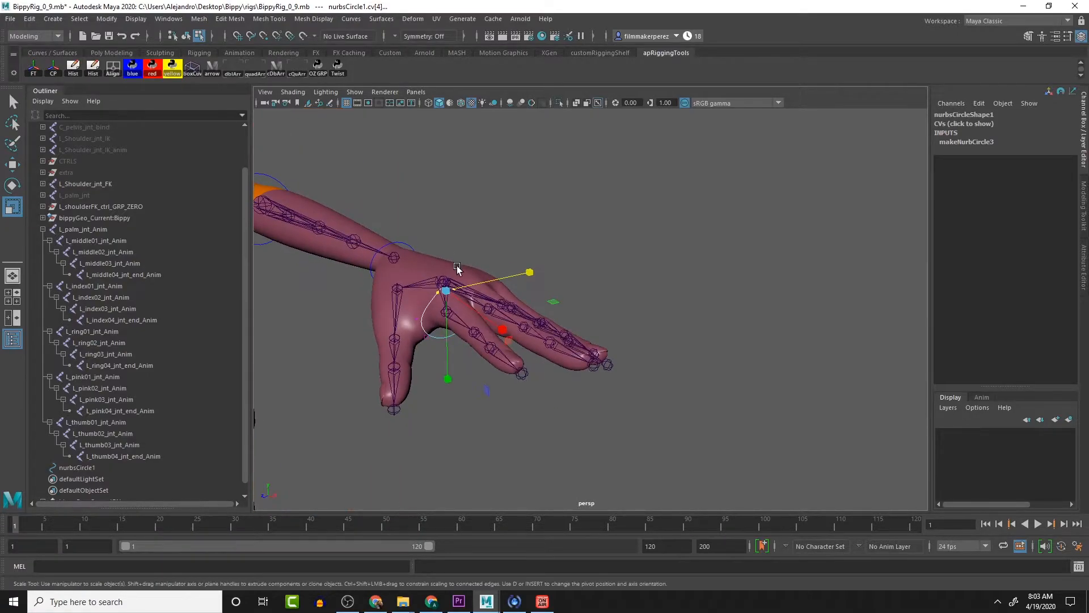
pyautogui.scroll(3, 458, 268)
pyautogui.click(329, 259)
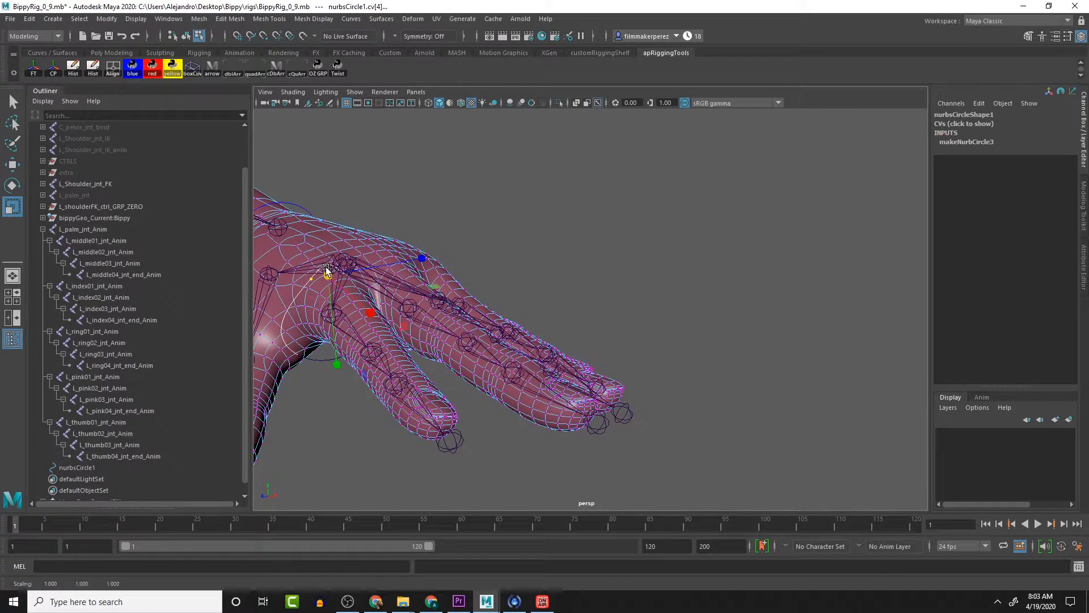
pyautogui.hotkey('ctrl', 'z')
pyautogui.click(325, 260)
pyautogui.press('w')
pyautogui.moveTo(332, 294); pyautogui.dragTo(328, 258)
pyautogui.scroll(-3, 329, 254)
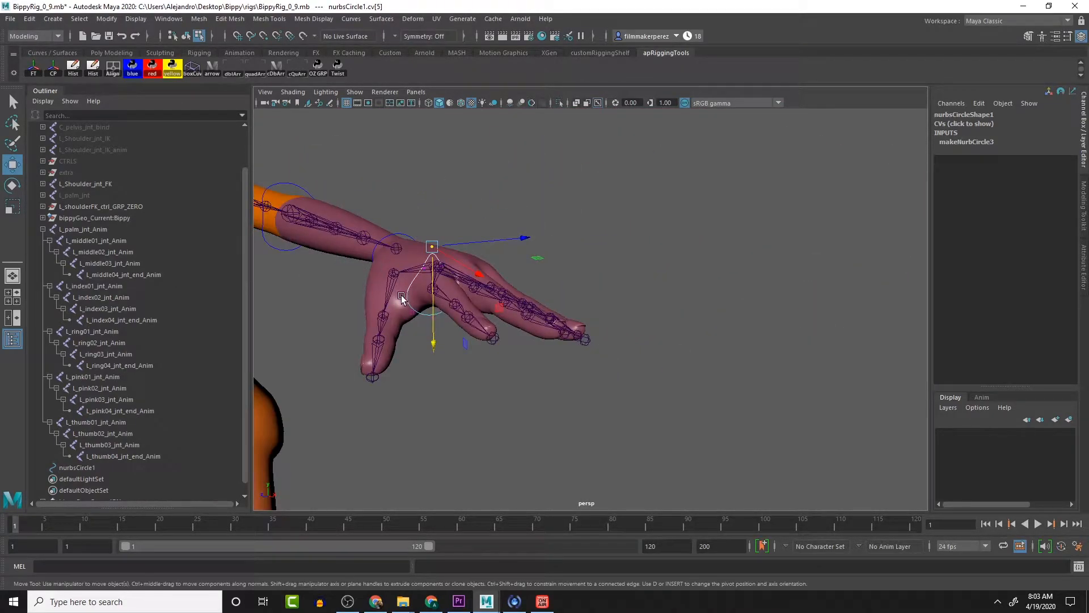
pyautogui.moveTo(441, 274); pyautogui.dragTo(456, 282, button='right')
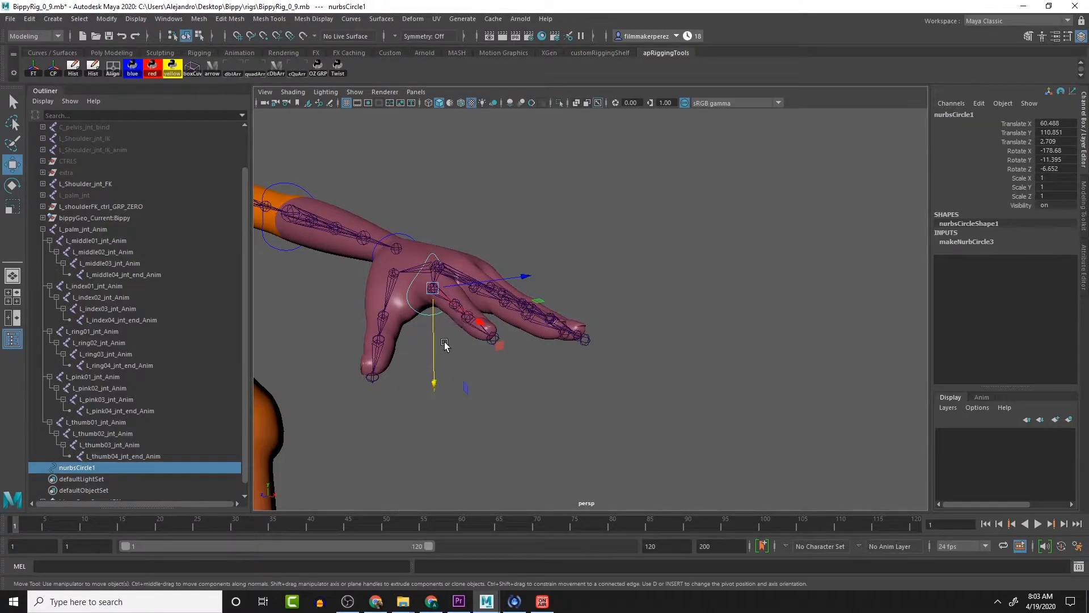
# Step: Duplicate the pointed control circle in place and align the original to the second index-finger joint, L_index02_jnt_Anim
pyautogui.keyDown('alt'); pyautogui.moveTo(447, 344); pyautogui.dragTo(475, 353); pyautogui.keyUp('alt')
pyautogui.press('q')
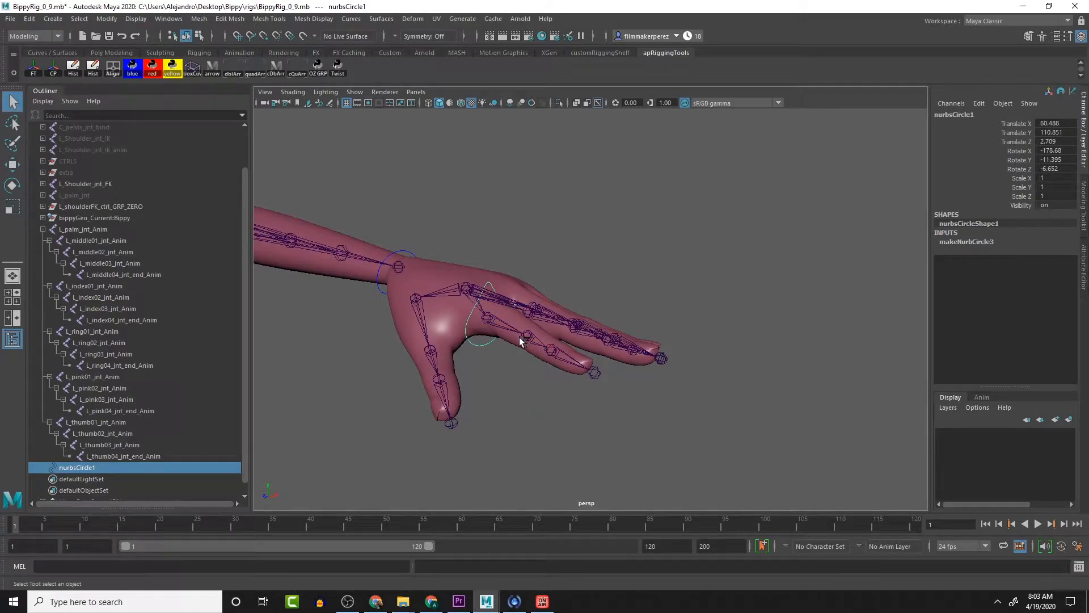
pyautogui.hotkey('ctrl', 'd')
pyautogui.click(526, 337)
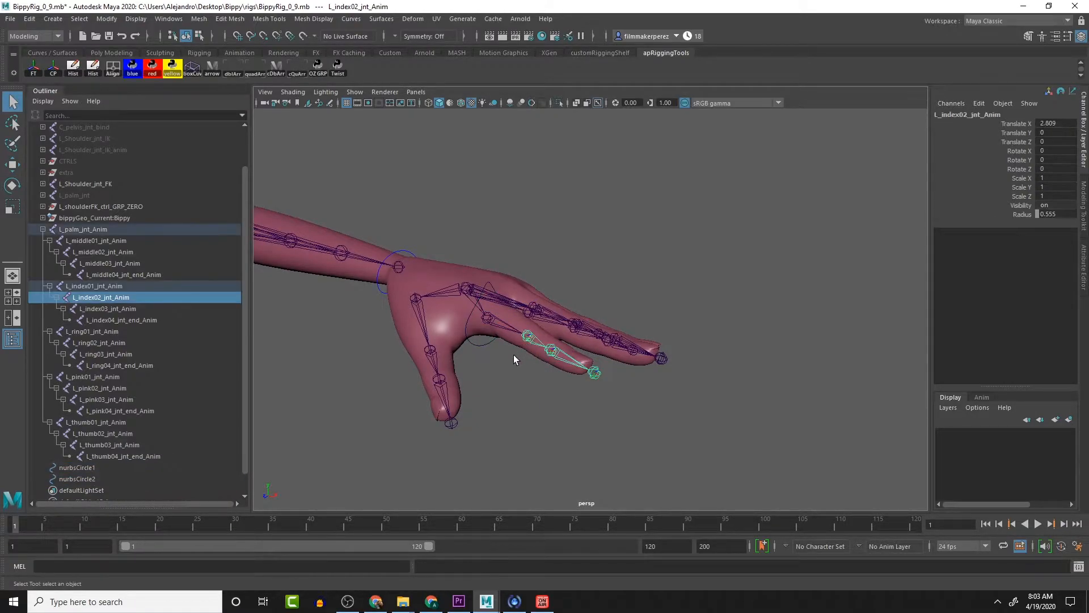
pyautogui.click(113, 68)
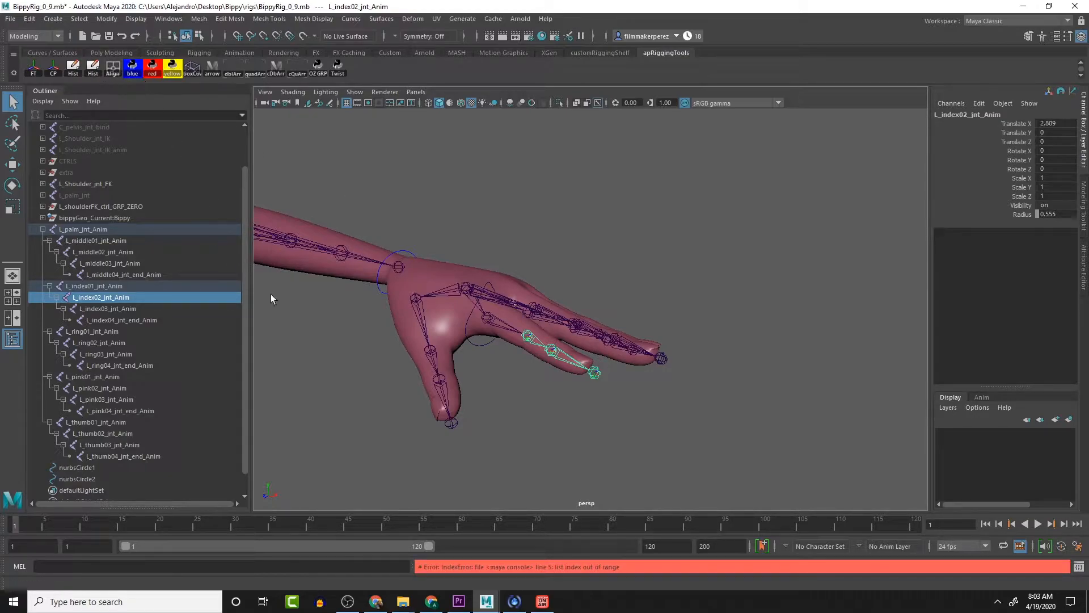
pyautogui.click(473, 342)
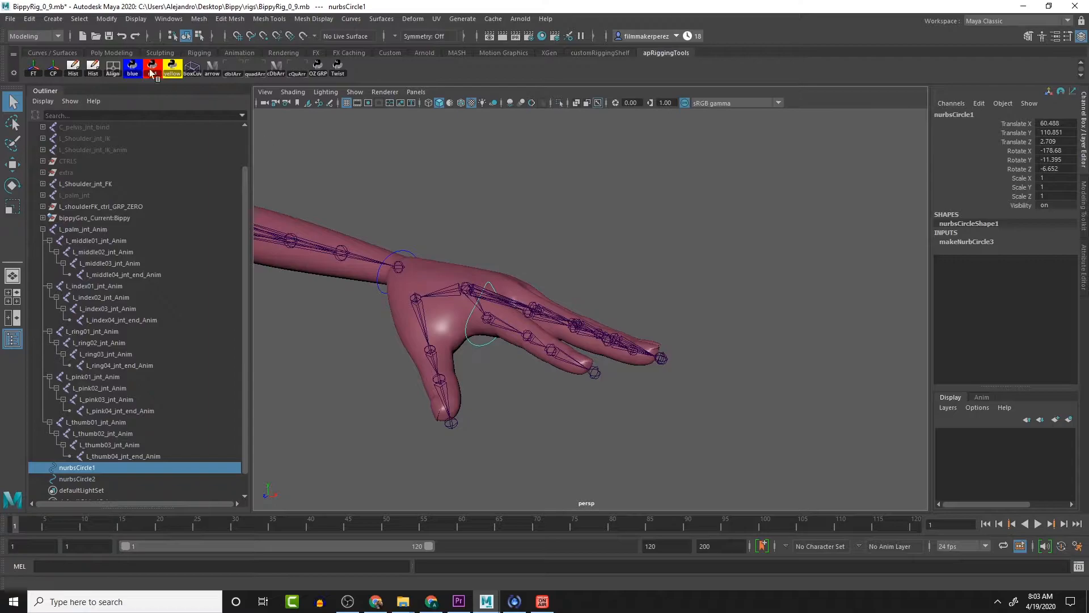
pyautogui.click(113, 68)
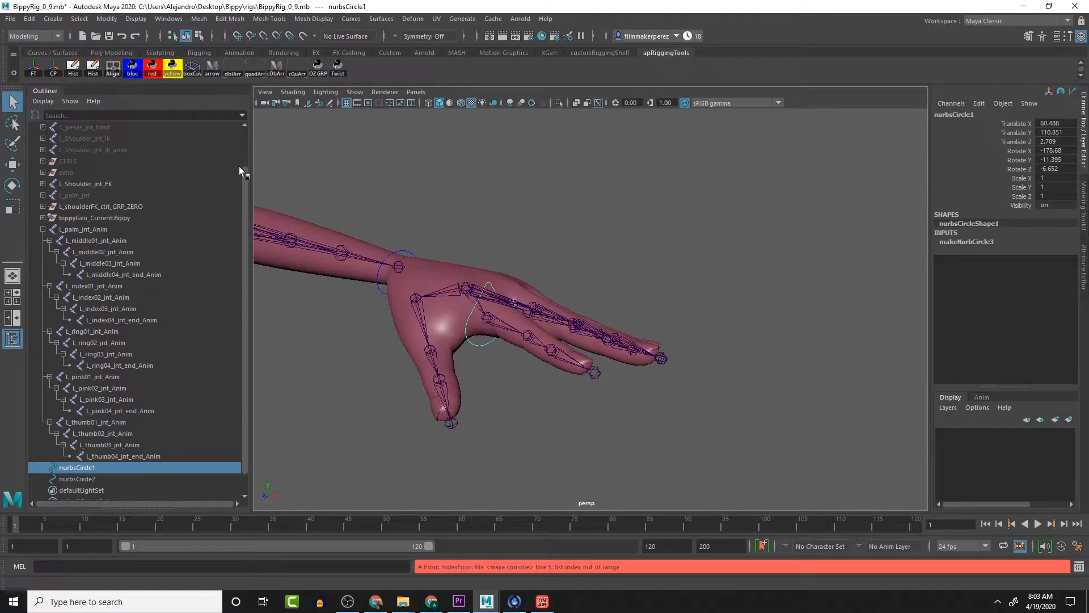
pyautogui.keyDown('shift'); pyautogui.click(535, 339); pyautogui.keyUp('shift')
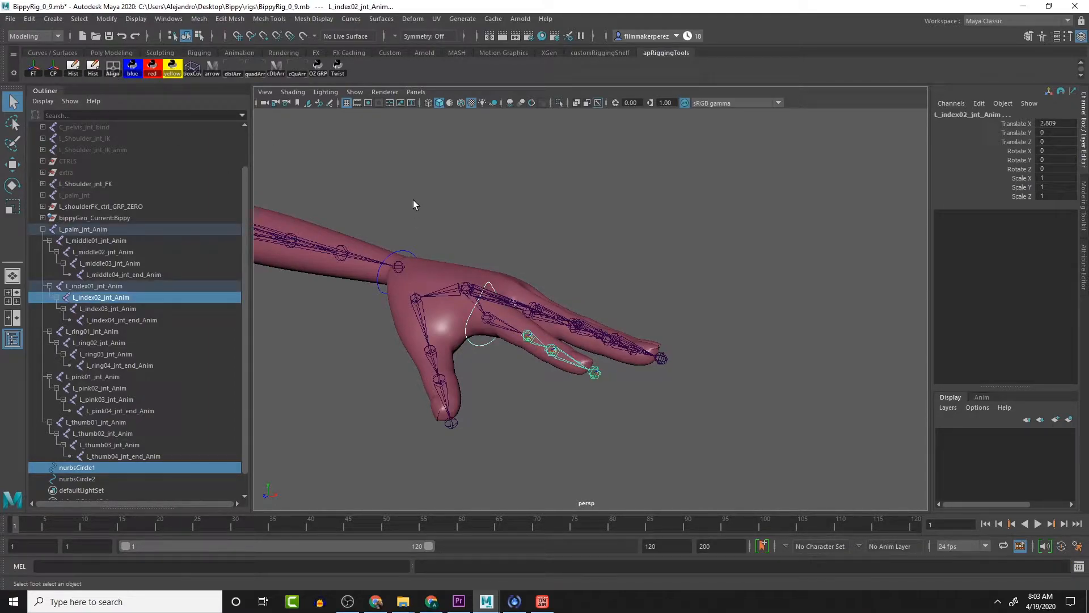
pyautogui.click(112, 68)
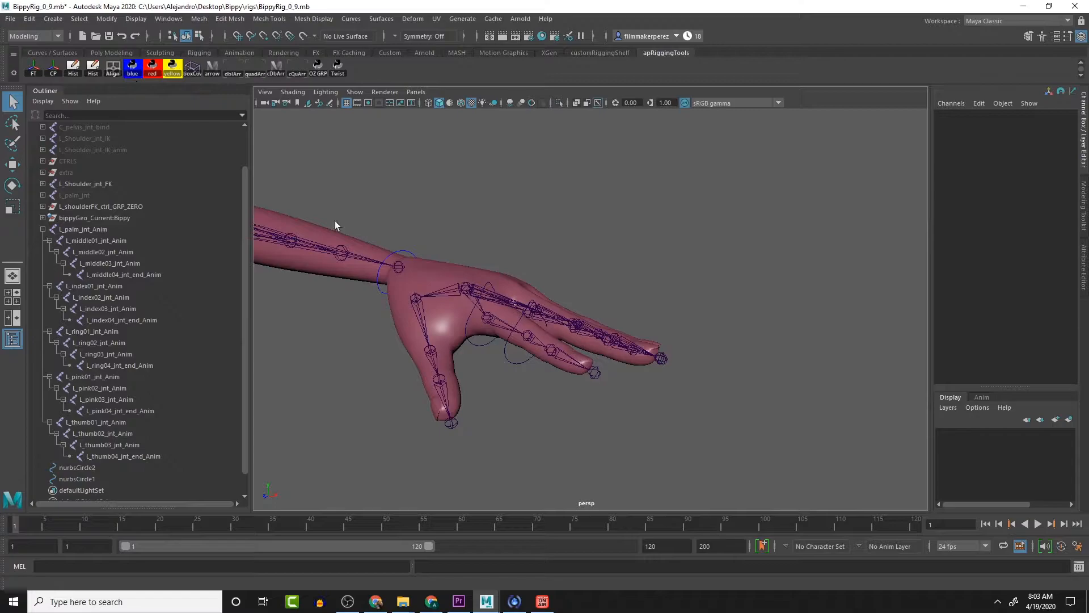
# Step: Duplicate the circle at the second index-finger joint and align the copy to L_index03_jnt_Anim
pyautogui.click(515, 361)
pyautogui.keyDown('alt'); pyautogui.moveTo(515, 356); pyautogui.dragTo(581, 325); pyautogui.keyUp('alt')
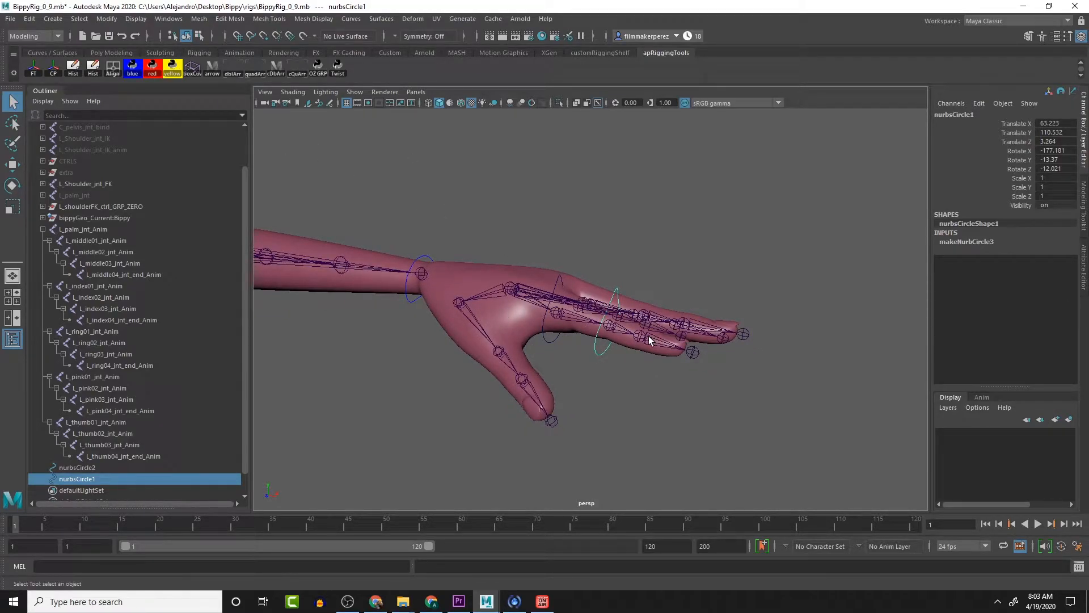
pyautogui.hotkey('ctrl', 'd')
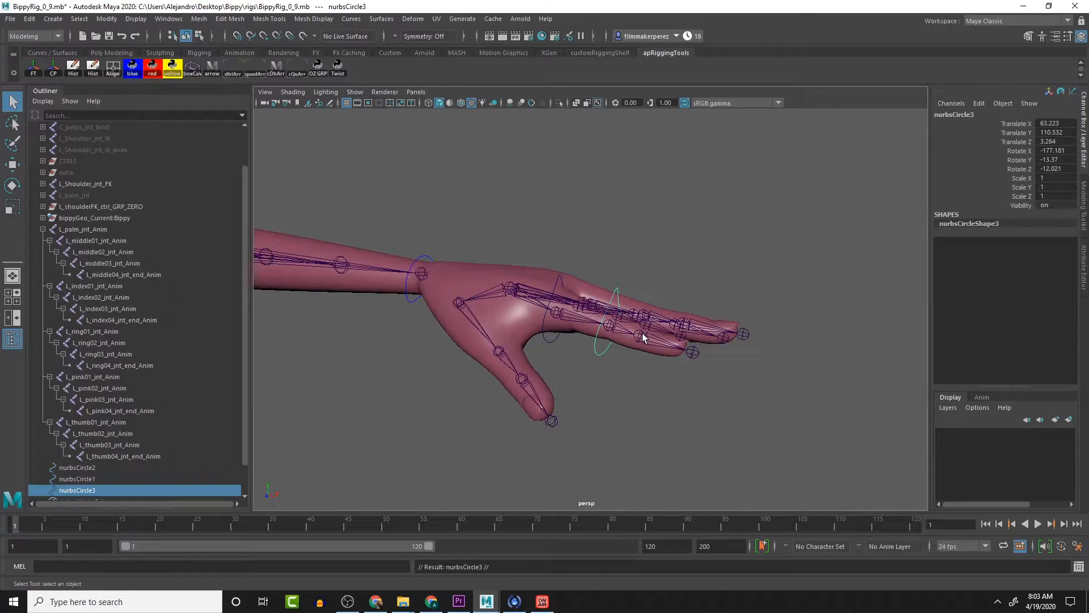
pyautogui.keyDown('shift'); pyautogui.click(641, 337); pyautogui.keyUp('shift')
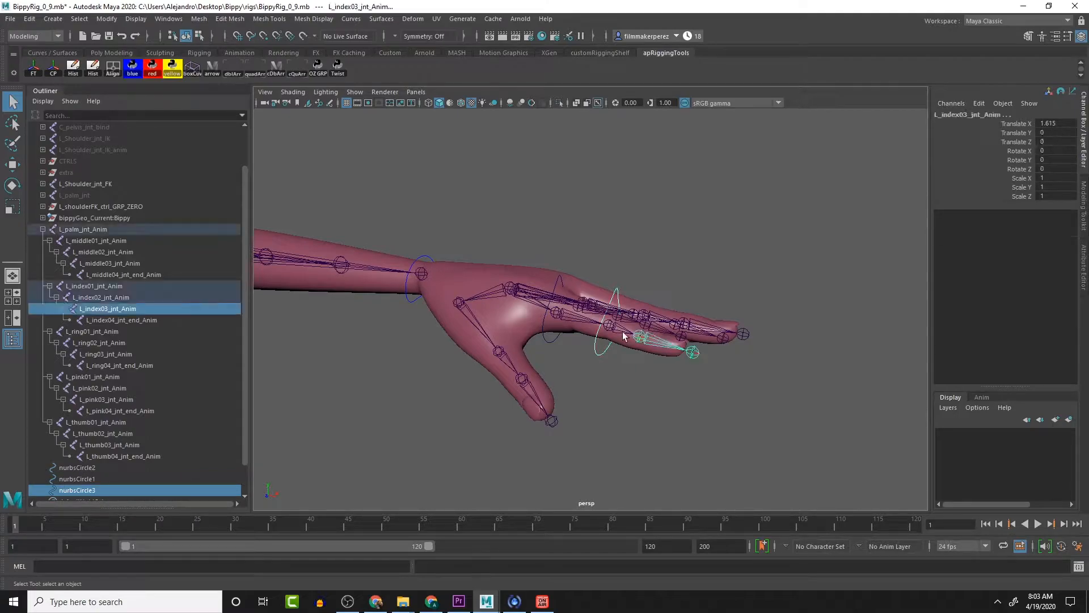
pyautogui.click(118, 71)
# Step: Shrink the control circle at the second index-finger joint by scaling all its control vertices uniformly, finishing in object mode
pyautogui.keyDown('alt'); pyautogui.moveTo(607, 291); pyautogui.dragTo(532, 309); pyautogui.keyUp('alt')
pyautogui.click(556, 400)
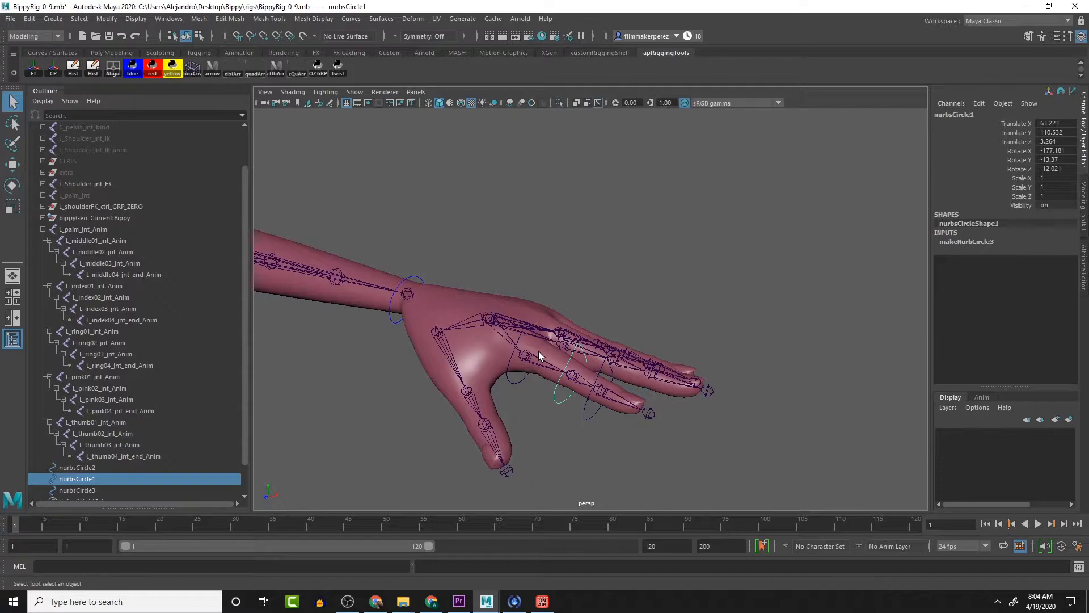
pyautogui.press('F8')
pyautogui.moveTo(570, 314); pyautogui.dragTo(591, 423)
pyautogui.moveTo(527, 312); pyautogui.dragTo(613, 427)
pyautogui.press('r')
pyautogui.moveTo(584, 377); pyautogui.dragTo(586, 420)
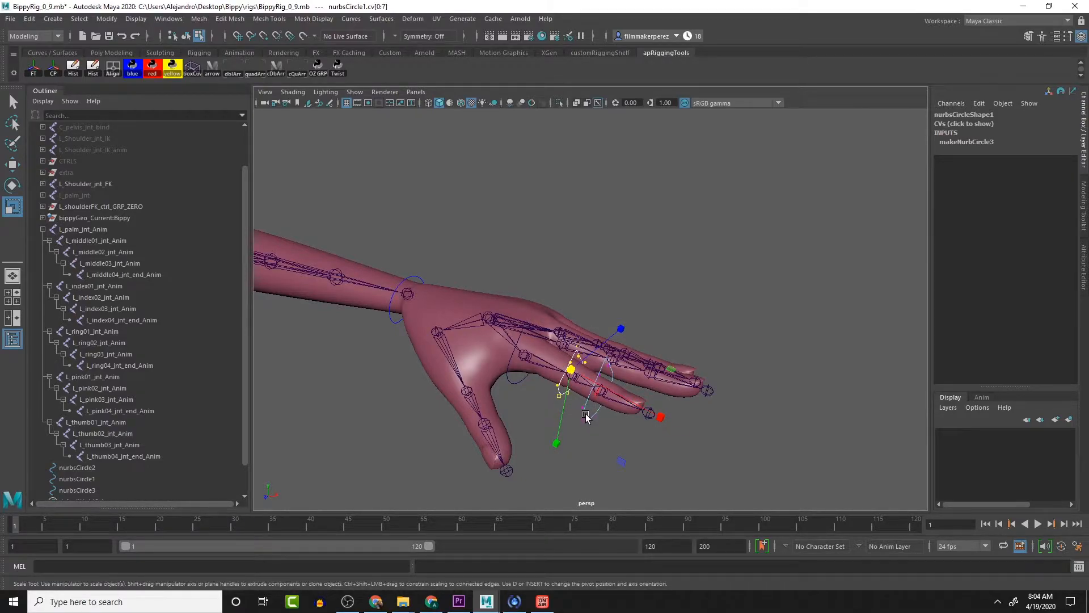
pyautogui.press('F8')
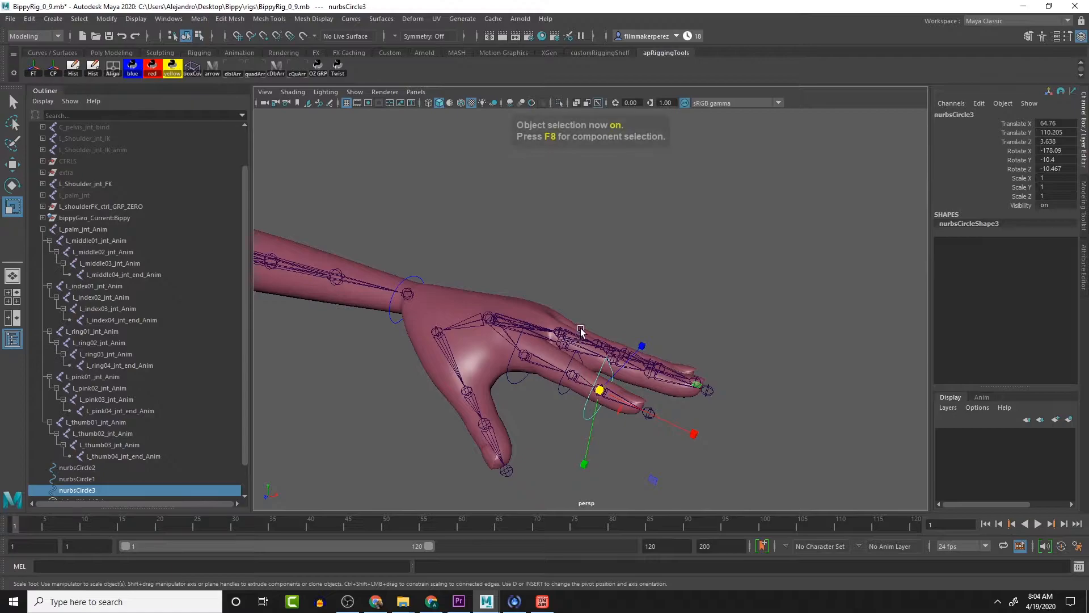
# Step: Scale down all control vertices of the control circle at the third index-finger joint to fit the fingertip
pyautogui.press('F8')
pyautogui.moveTo(571, 342); pyautogui.dragTo(647, 446)
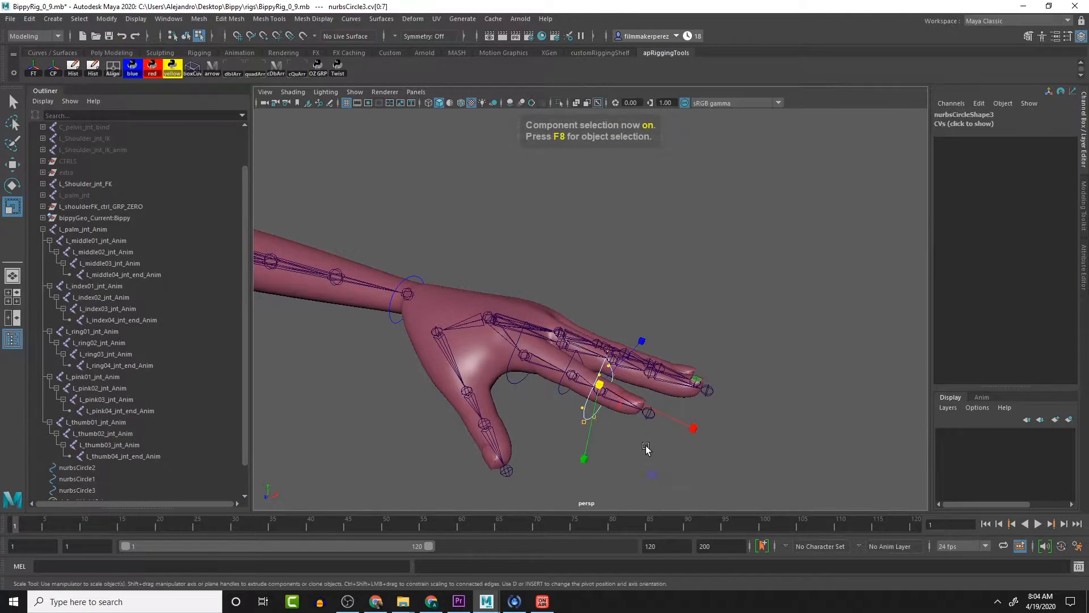
pyautogui.click(600, 384)
pyautogui.moveTo(600, 384); pyautogui.dragTo(640, 374)
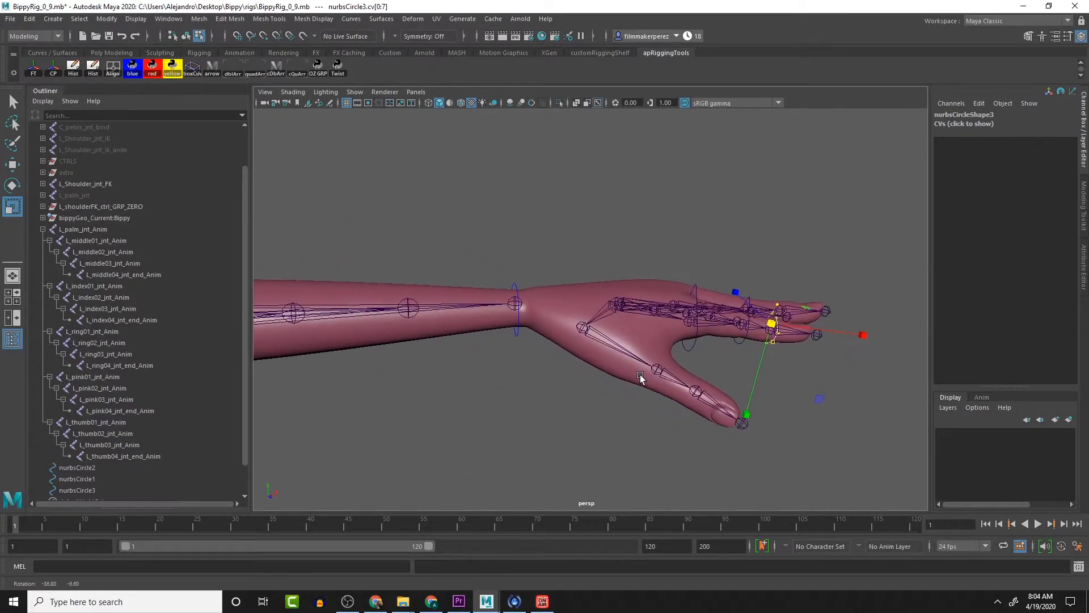
pyautogui.click(818, 380)
pyautogui.keyDown('alt'); pyautogui.moveTo(822, 389); pyautogui.dragTo(784, 384); pyautogui.keyUp('alt')
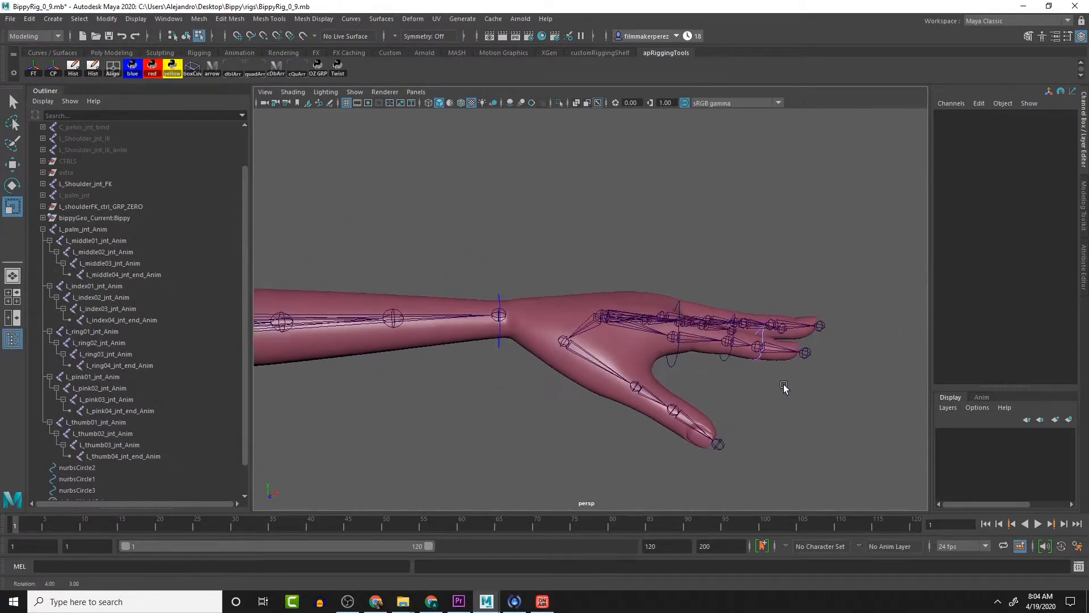
# Step: Colour all three index-finger control circles blue
pyautogui.click(759, 346)
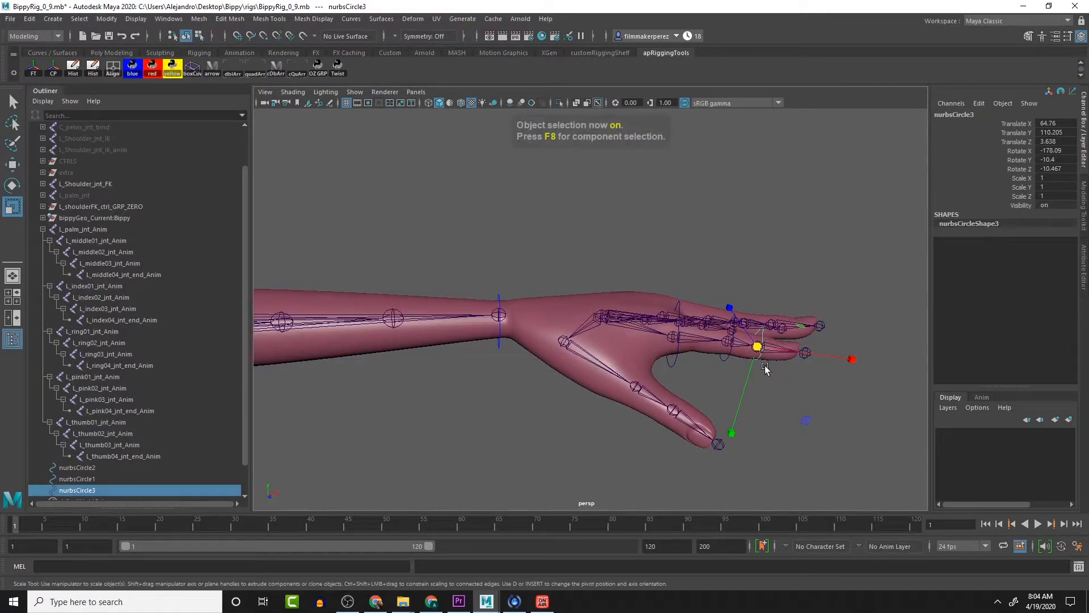
pyautogui.keyDown('shift'); pyautogui.click(684, 365); pyautogui.keyUp('shift')
pyautogui.keyDown('shift'); pyautogui.click(678, 364); pyautogui.keyUp('shift')
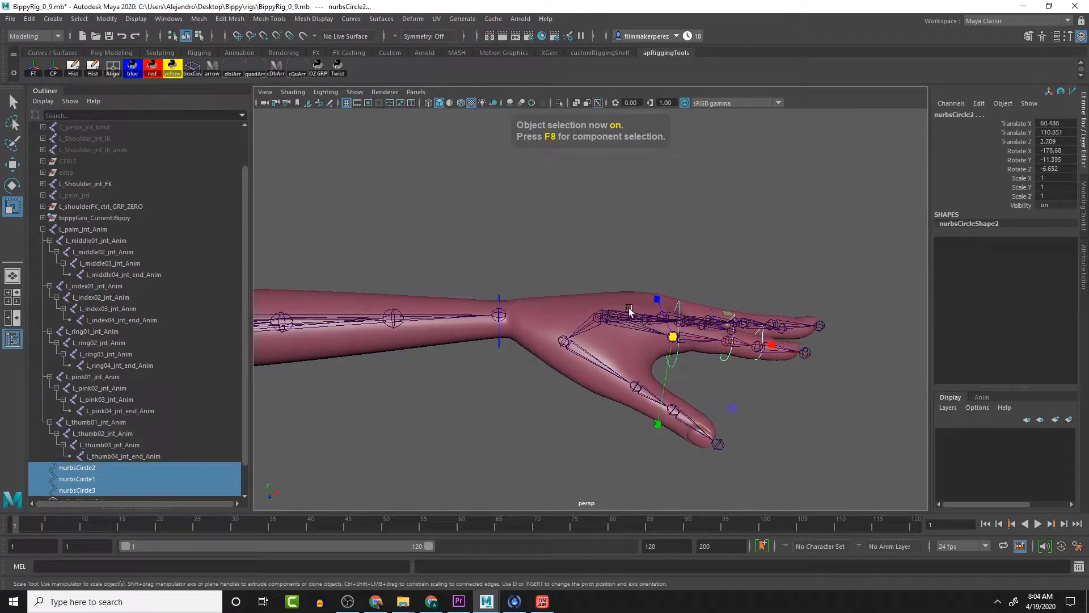
pyautogui.click(171, 68)
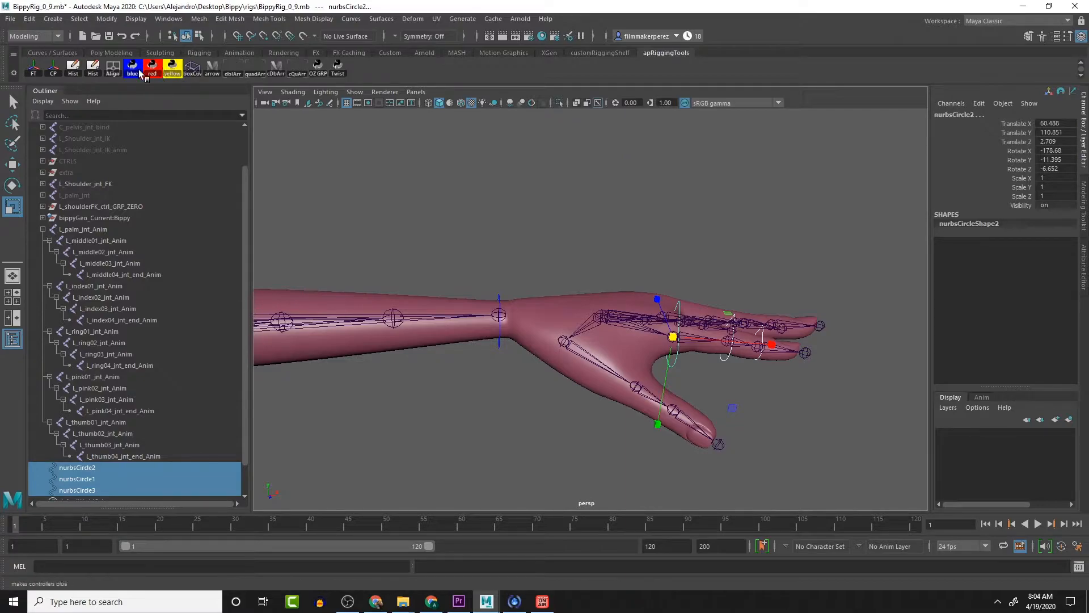
pyautogui.click(746, 268)
# Step: Rename the control circle at the base of the index finger as L_index01_CTRL
pyautogui.keyDown('alt'); pyautogui.moveTo(732, 360); pyautogui.dragTo(645, 384); pyautogui.keyUp('alt')
pyautogui.keyDown('alt'); pyautogui.moveTo(666, 355); pyautogui.dragTo(619, 344, button='middle'); pyautogui.keyUp('alt')
pyautogui.scroll(5, 669, 394)
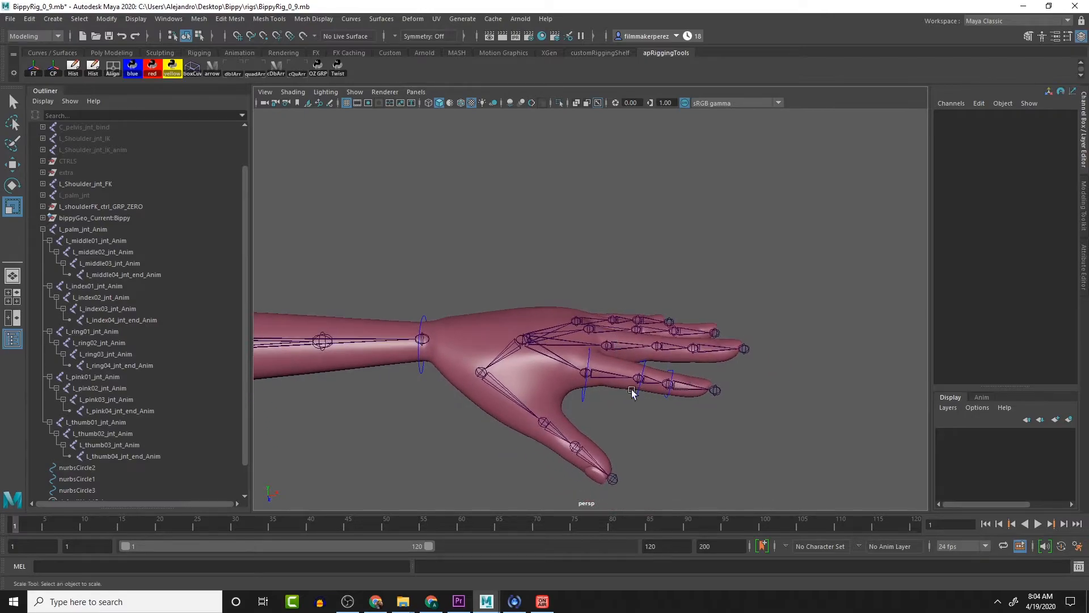
pyautogui.click(583, 392)
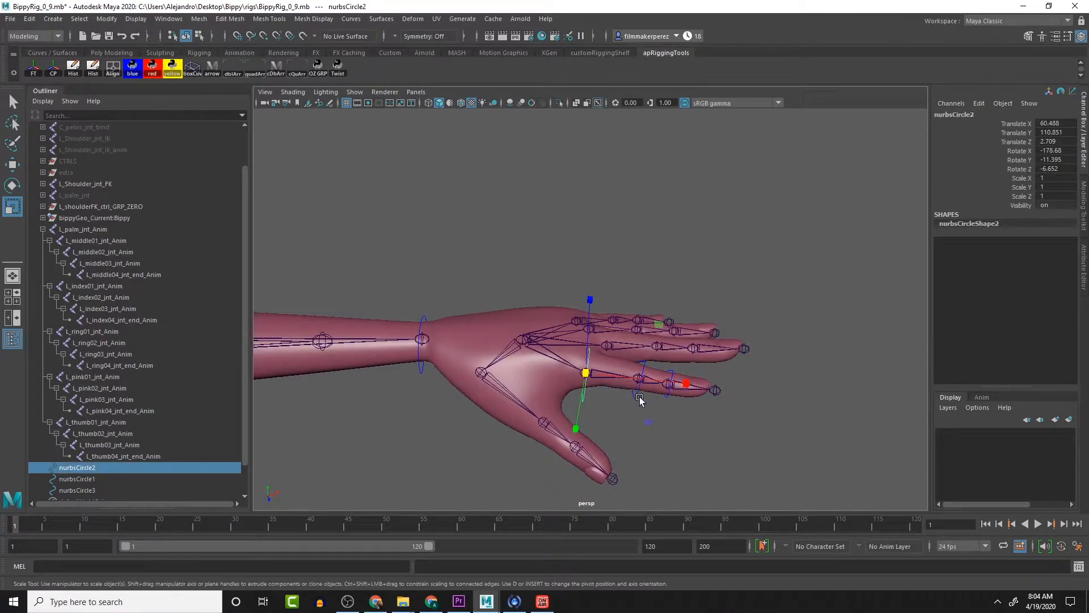
pyautogui.keyDown('alt'); pyautogui.moveTo(685, 397); pyautogui.dragTo(552, 369); pyautogui.keyUp('alt')
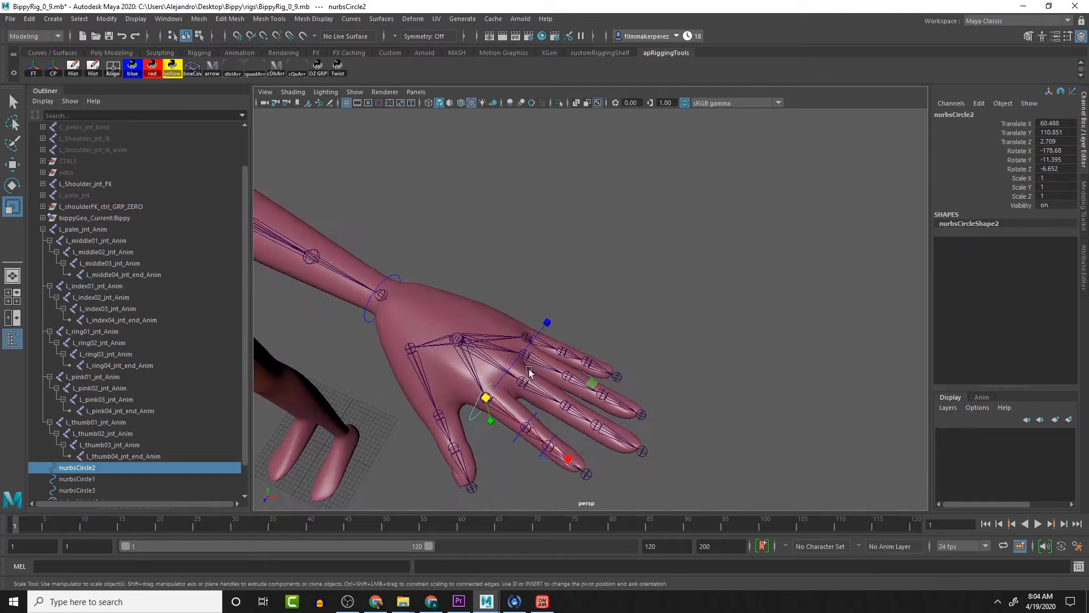
pyautogui.doubleClick(90, 467)
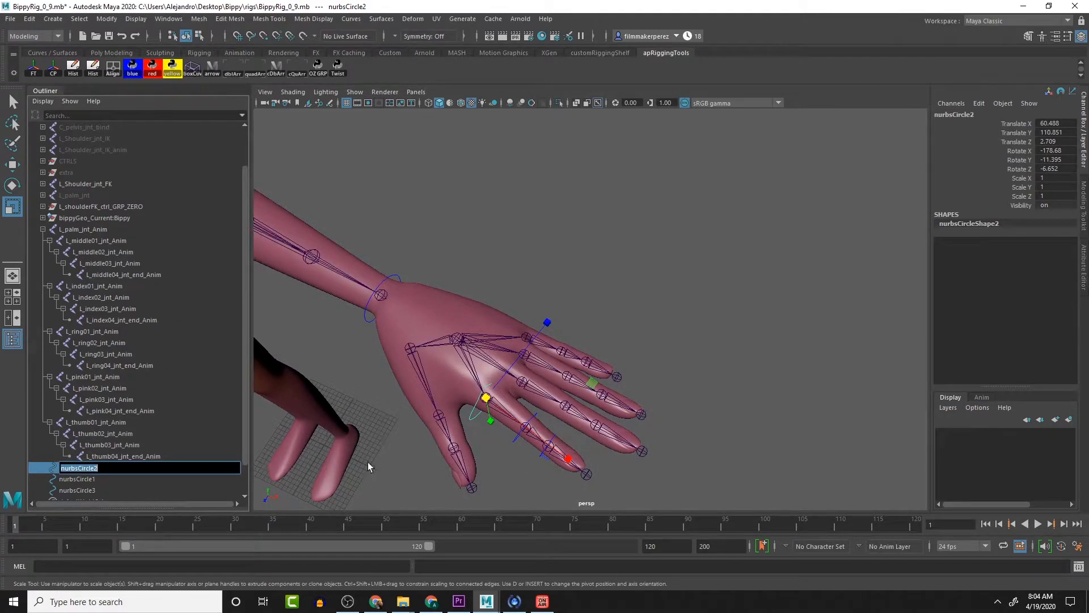
pyautogui.scroll(-3, 369, 467)
pyautogui.keyDown('alt'); pyautogui.moveTo(370, 470); pyautogui.dragTo(423, 405, button='middle'); pyautogui.keyUp('alt')
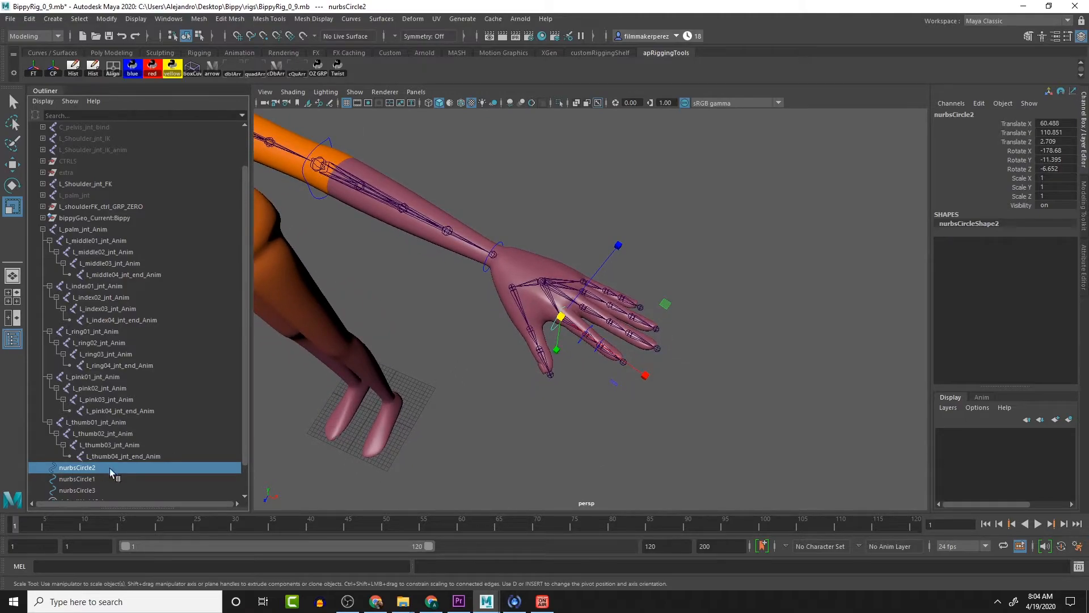
pyautogui.scroll(-2, 110, 468)
pyautogui.doubleClick(94, 433)
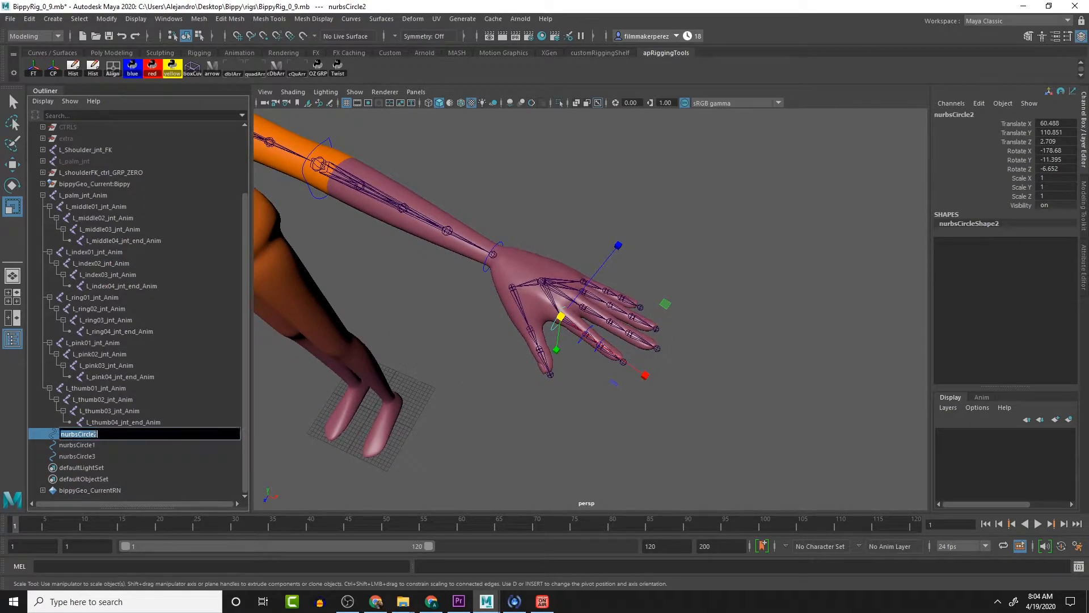
pyautogui.write('L_index01_CTRL')
pyautogui.press('Return')
# Step: Rename nurbsCircle1 as L_index02_CTRL, reusing the copied name of the first index control
pyautogui.doubleClick(94, 433)
pyautogui.hotkey('ctrl', 'c')
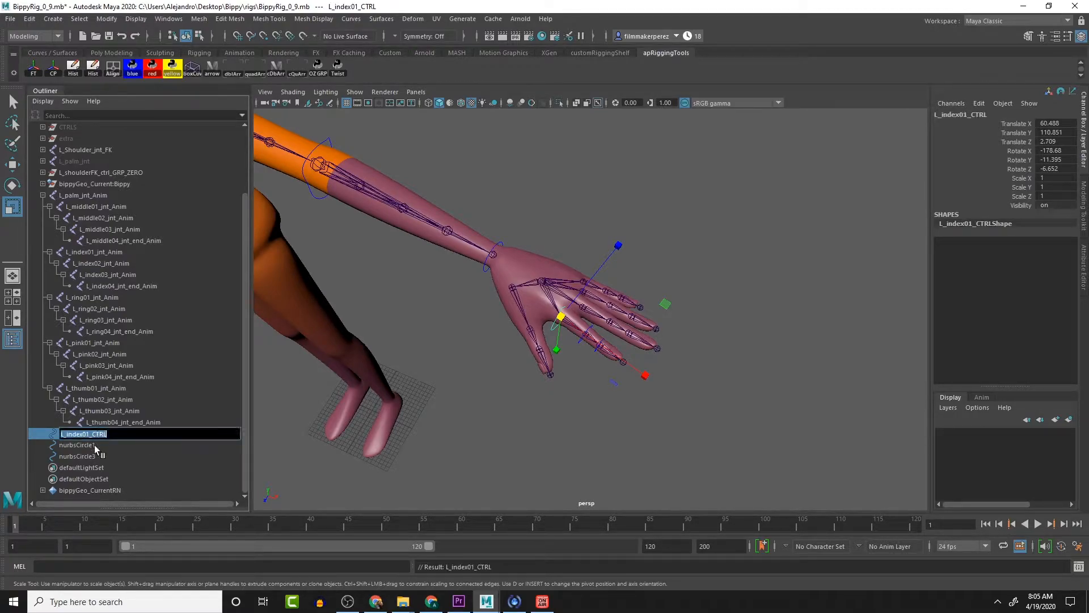
pyautogui.doubleClick(76, 445)
pyautogui.hotkey('ctrl', 'v')
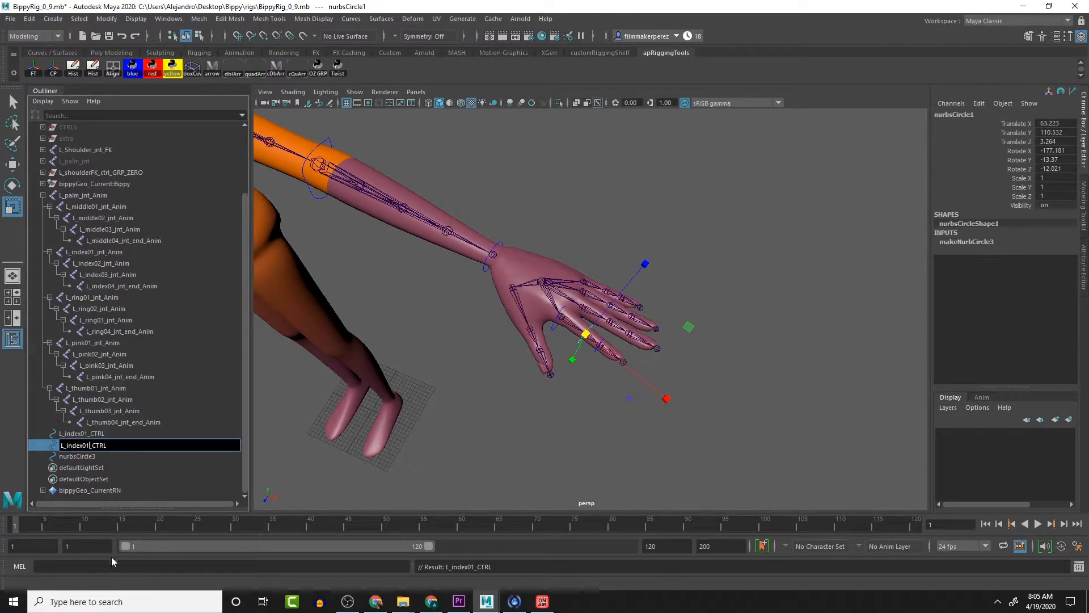
pyautogui.press('Left')
pyautogui.press('Left')
pyautogui.press('Left')
pyautogui.press('Left')
pyautogui.press('Left')
pyautogui.press('BackSpace')
pyautogui.write('2')
pyautogui.press('Return')
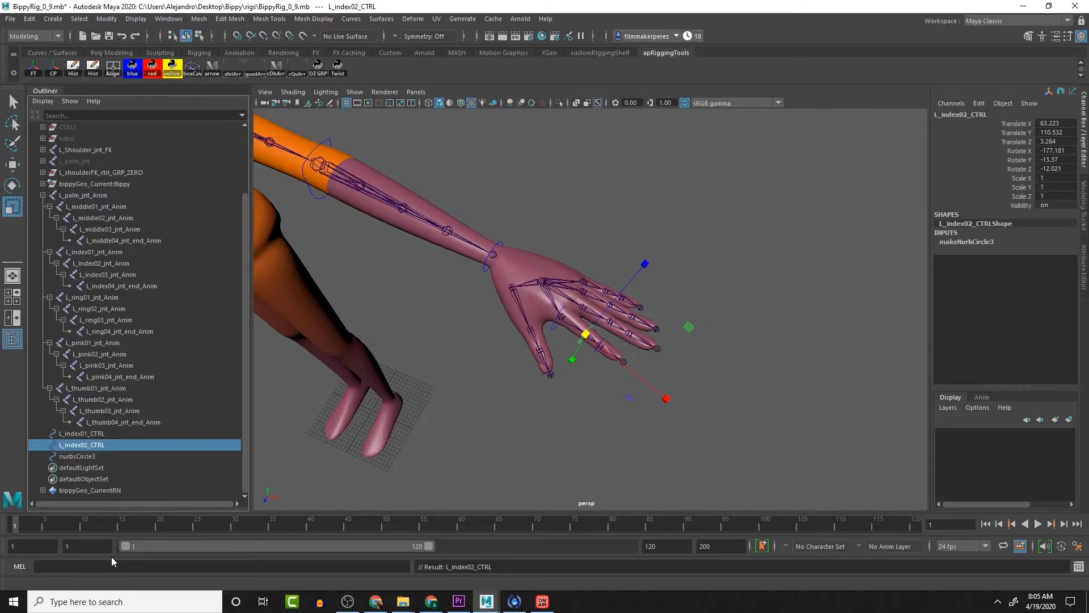
# Step: Rename nurbsCircle3 as L_index03_CTRL, reusing the copied control name
pyautogui.doubleClick(84, 457)
pyautogui.hotkey('ctrl', 'v')
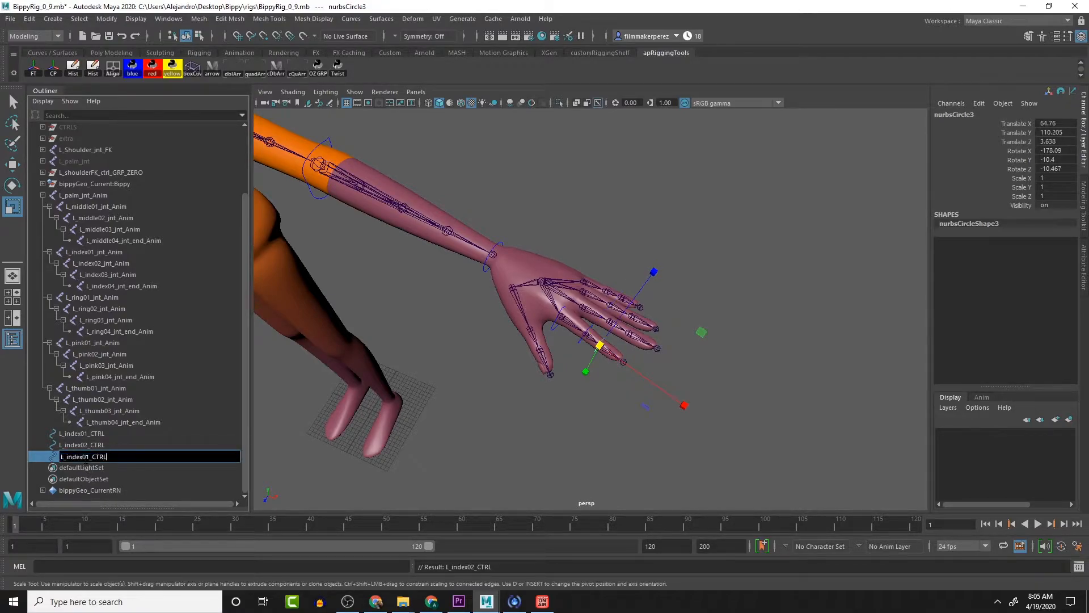
pyautogui.press('BackSpace')
pyautogui.write('3')
pyautogui.press('Return')
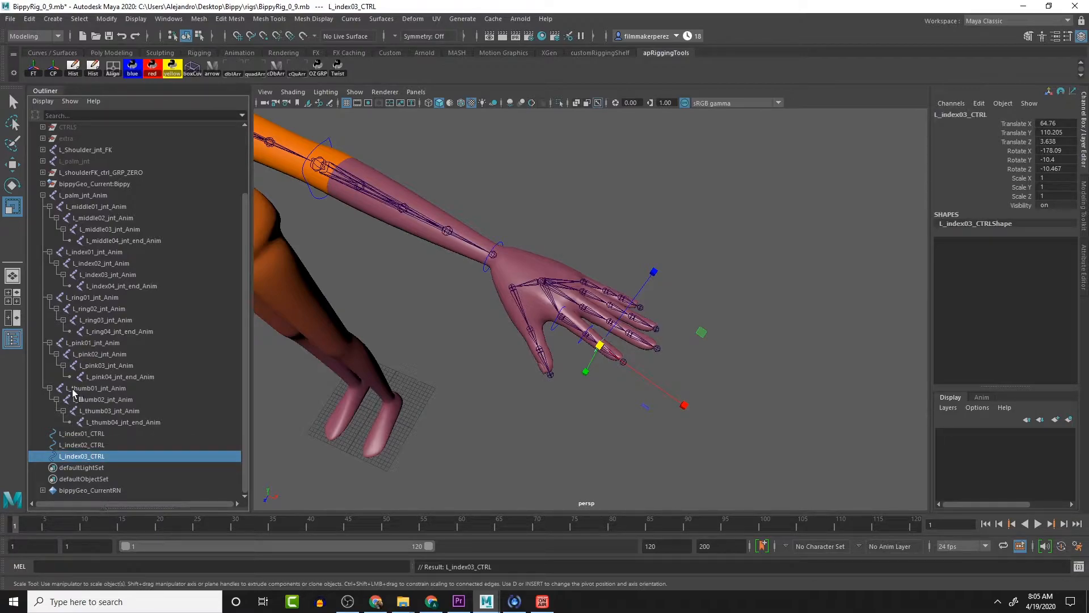
# Step: Check the naming of the existing controls in the CTRLS group and rename the first index control as L_index01_ctrl
pyautogui.scroll(3, 77, 195)
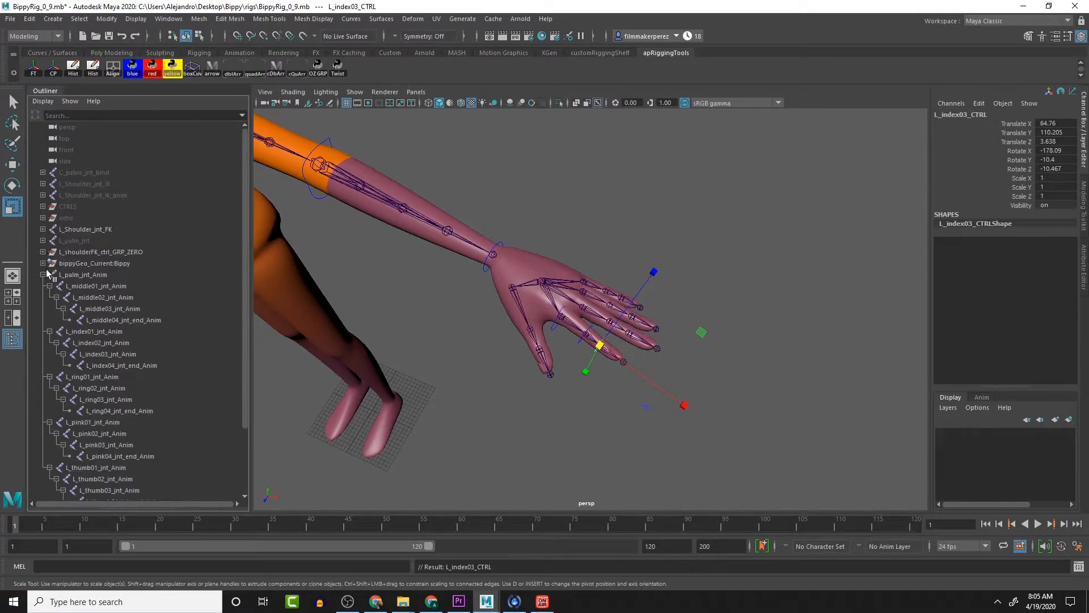
pyautogui.click(42, 206)
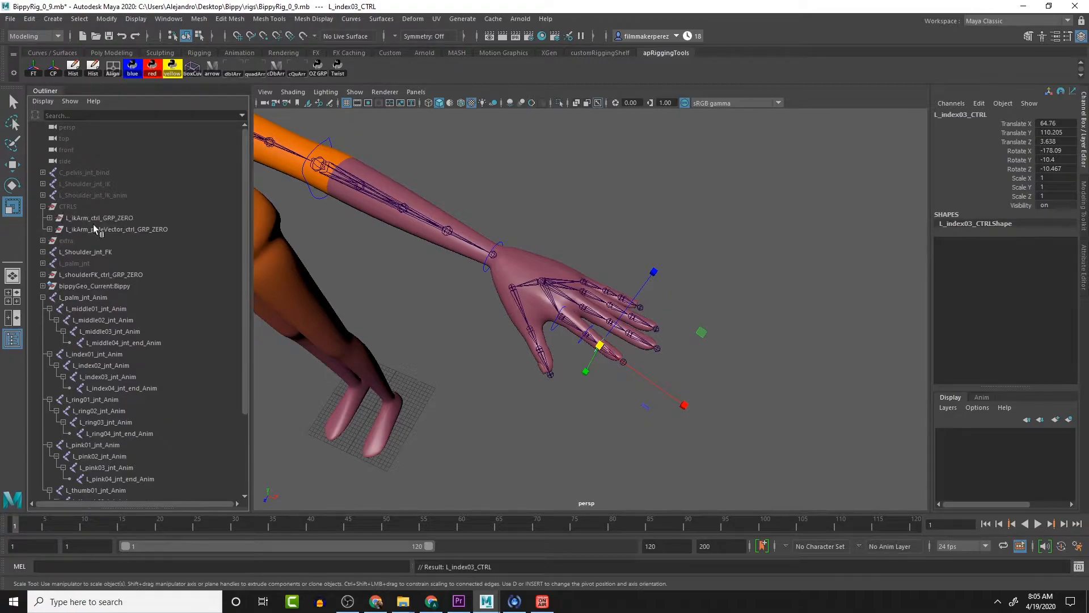
pyautogui.click(42, 206)
pyautogui.scroll(-3, 121, 335)
pyautogui.doubleClick(102, 435)
pyautogui.press('BackSpace')
pyautogui.press('BackSpace')
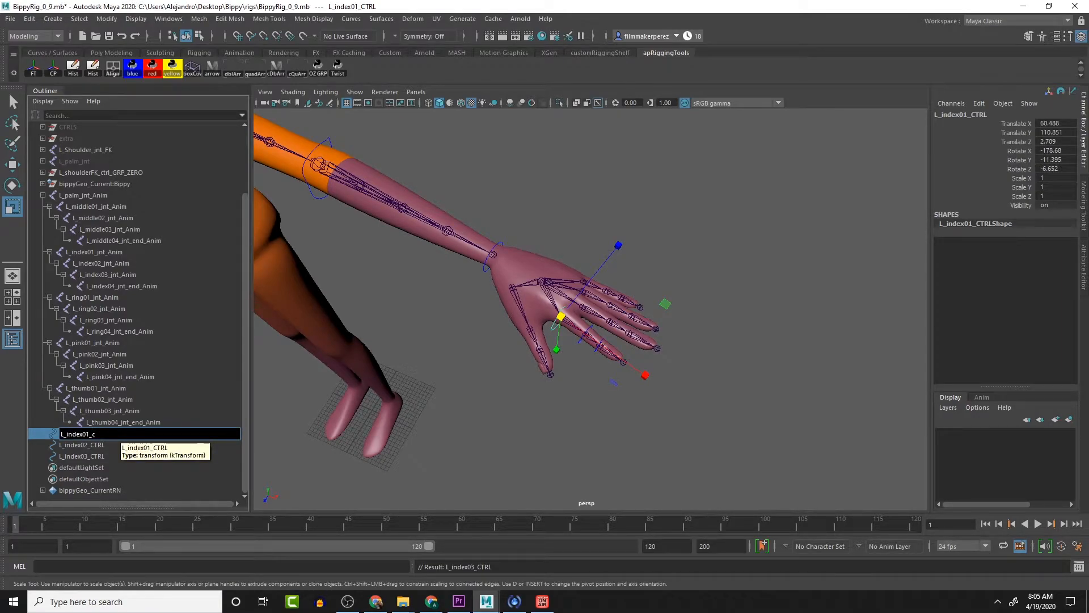
pyautogui.press('Return')
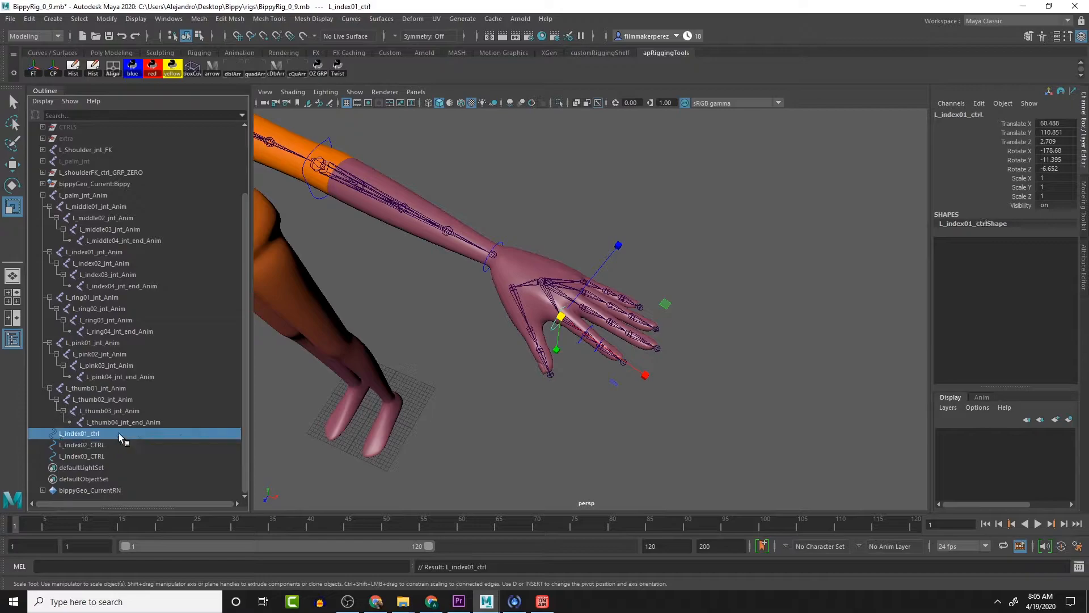
# Step: Rename the second and third index controls as L_index02_ctrl and L_index03_ctrl
pyautogui.doubleClick(104, 445)
pyautogui.click(107, 445)
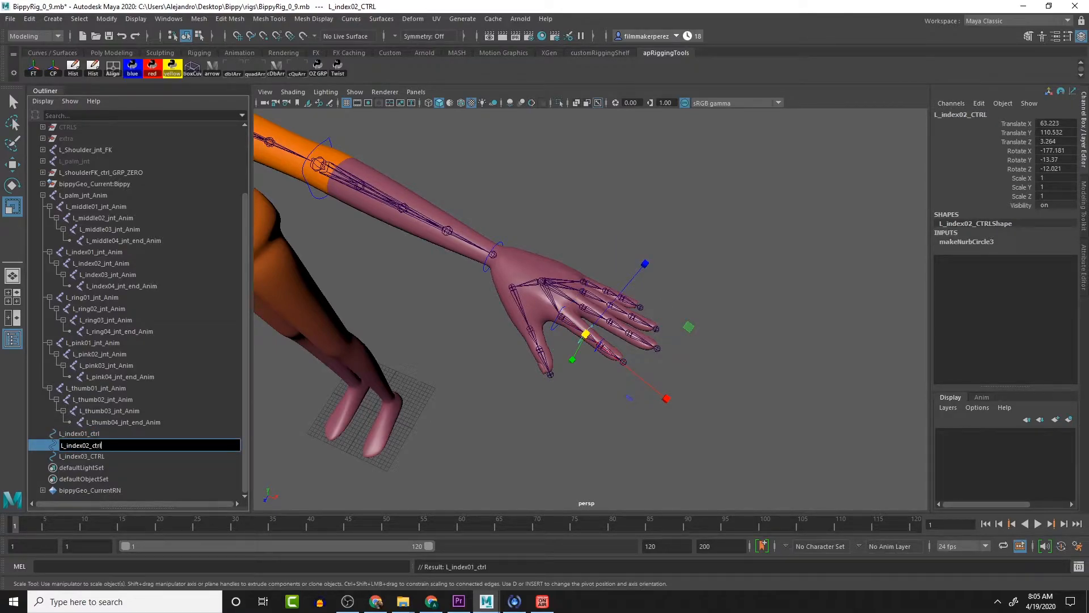
pyautogui.press('Return')
pyautogui.doubleClick(104, 457)
pyautogui.click(107, 456)
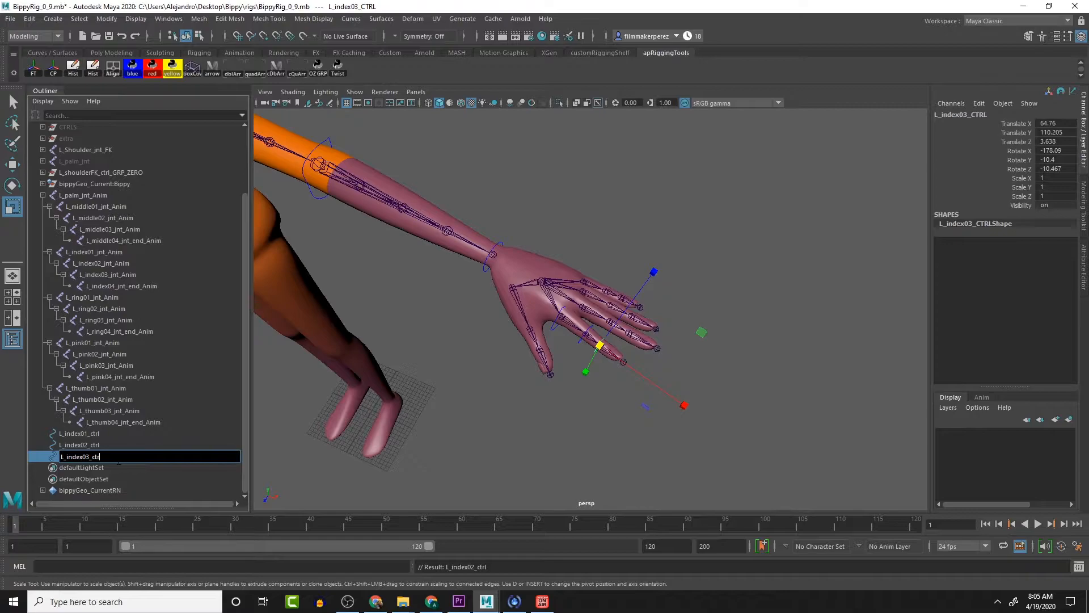
pyautogui.write('ctrl')
pyautogui.press('Return')
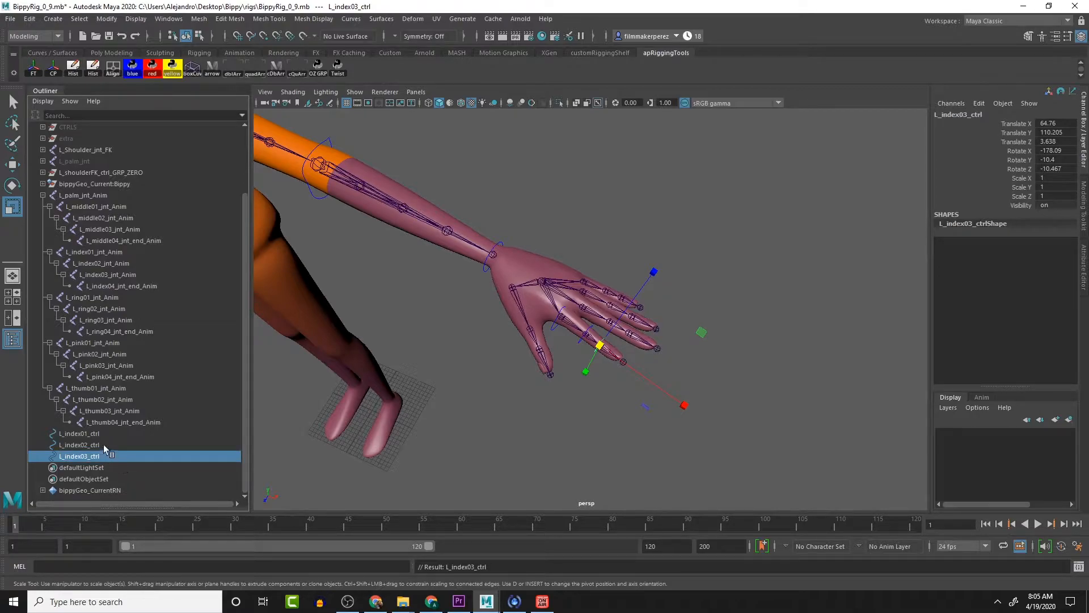
# Step: Duplicate the three controls L_index01_ctrl, L_index02_ctrl and L_index03_ctrl together in place
pyautogui.keyDown('shift'); pyautogui.click(94, 434); pyautogui.keyUp('shift')
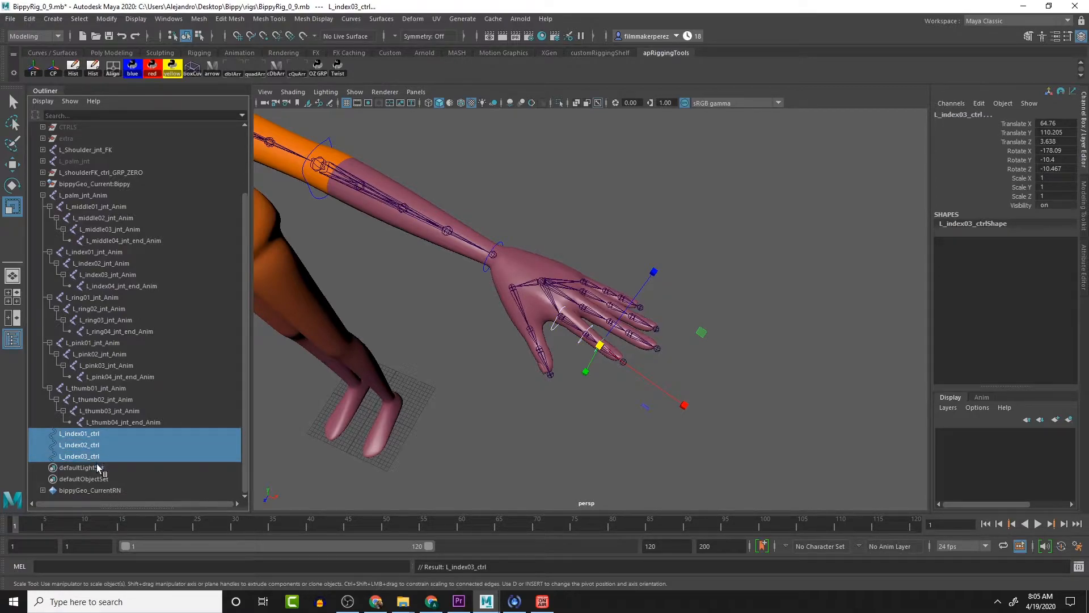
pyautogui.hotkey('ctrl', 'd')
pyautogui.scroll(-1, 117, 460)
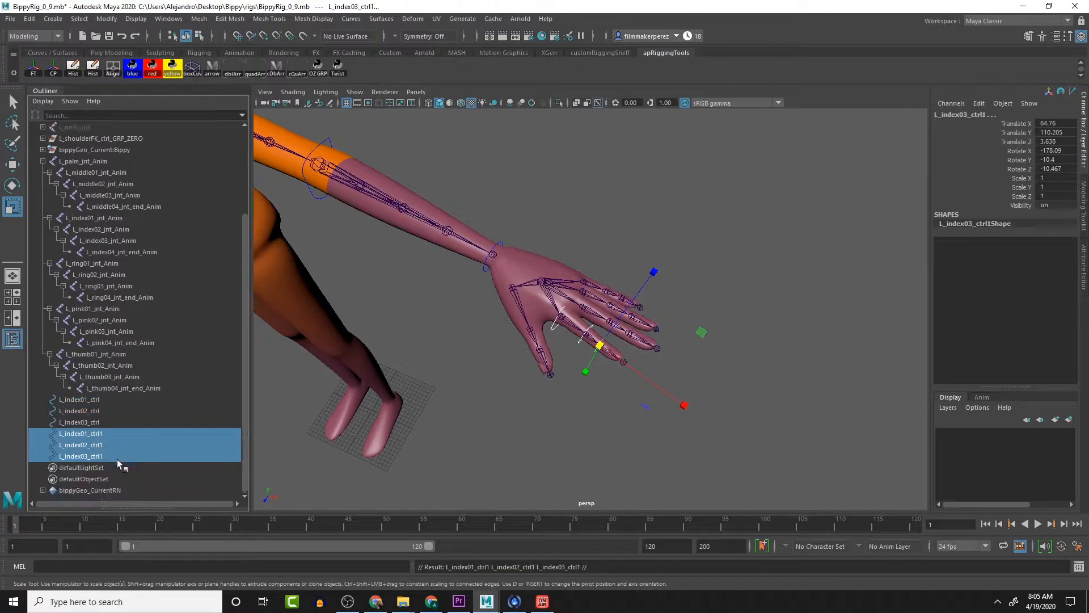
# Step: Rename the duplicated control L_index01_ctrl1 as L_middle01_ctrl1
pyautogui.doubleClick(82, 434)
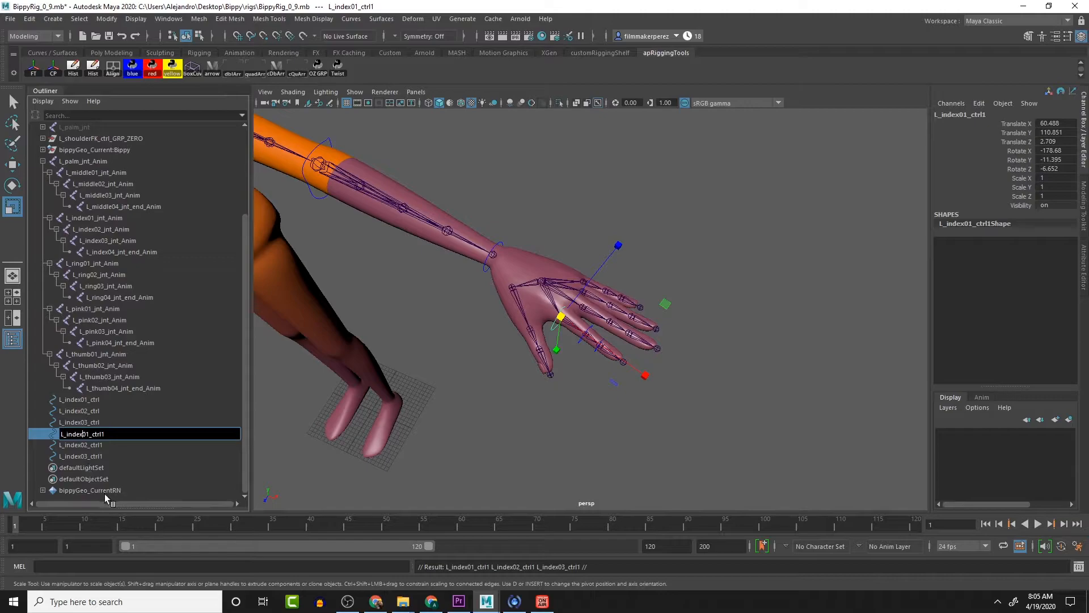
pyautogui.press('BackSpace')
pyautogui.press('BackSpace')
pyautogui.press('BackSpace')
pyautogui.press('BackSpace')
pyautogui.press('BackSpace')
pyautogui.write('m')
pyautogui.write('iddle')
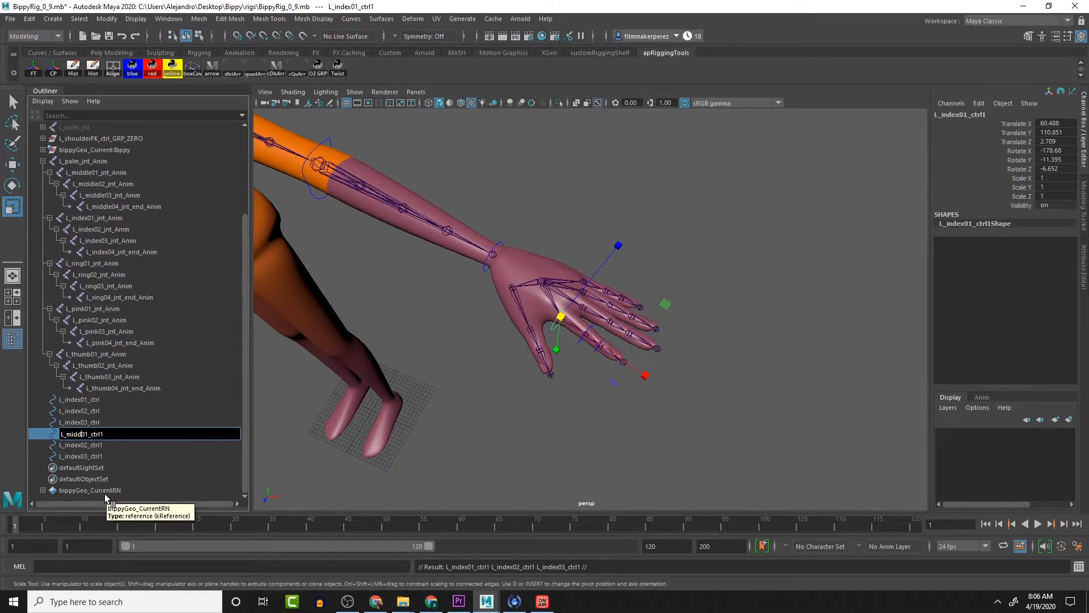
pyautogui.press('Return')
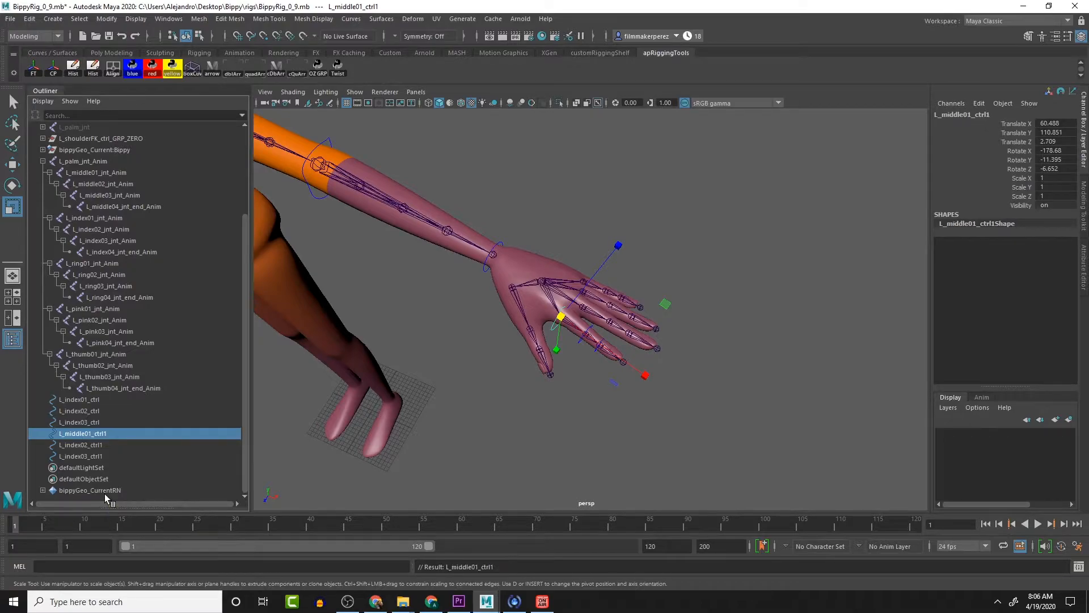
# Step: Rename the duplicated control L_index02_ctrl1 as L_middle02_ctrl1
pyautogui.click(86, 445)
pyautogui.doubleClick(86, 445)
pyautogui.click(83, 445)
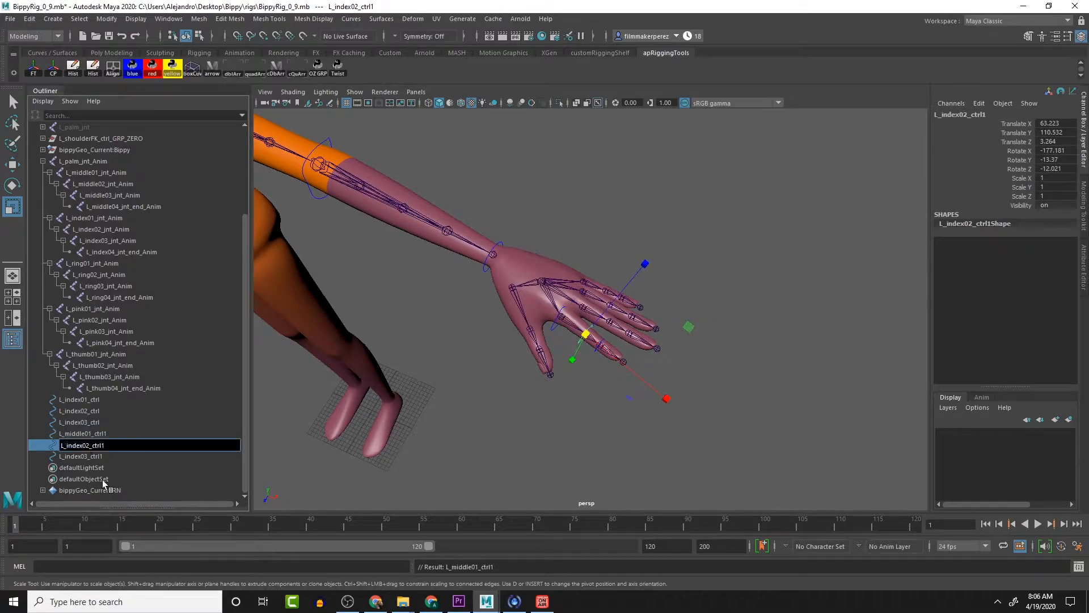
pyautogui.press('BackSpace')
pyautogui.press('BackSpace')
pyautogui.press('BackSpace')
pyautogui.press('BackSpace')
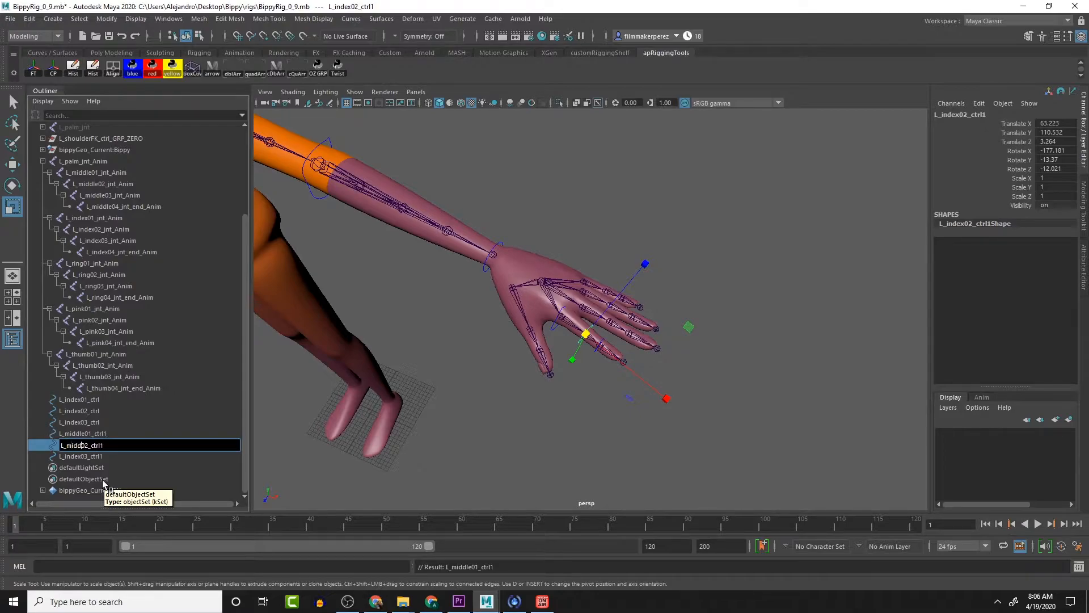
pyautogui.press('Return')
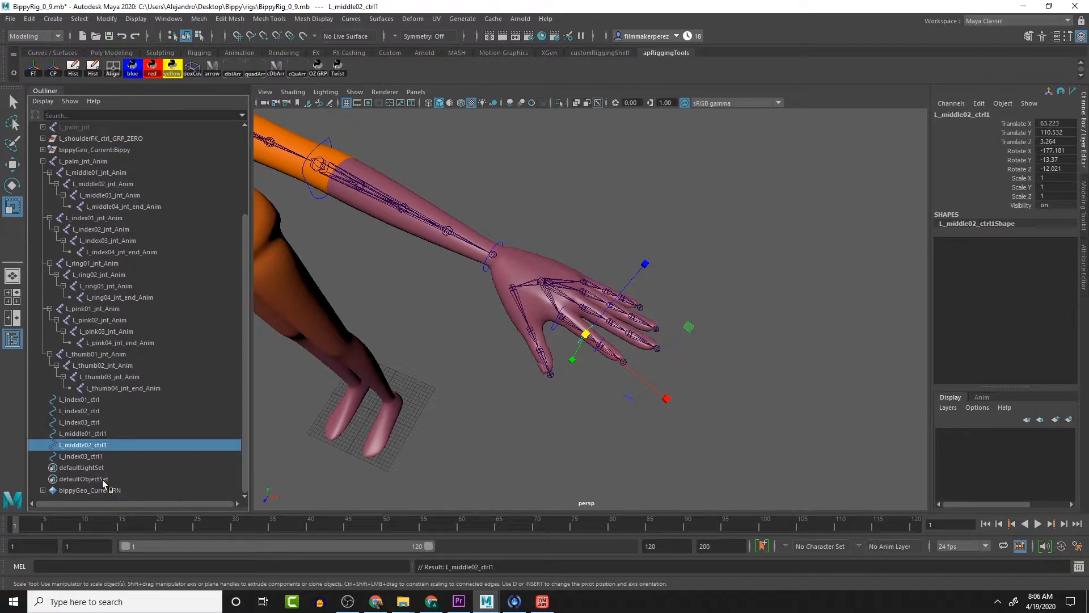
# Step: Rename L_index03_ctrl1 as L_middle03_ctrl1 and L_middle01_ctrl1 as L_middle01_ctrl
pyautogui.doubleClick(85, 457)
pyautogui.click(85, 457)
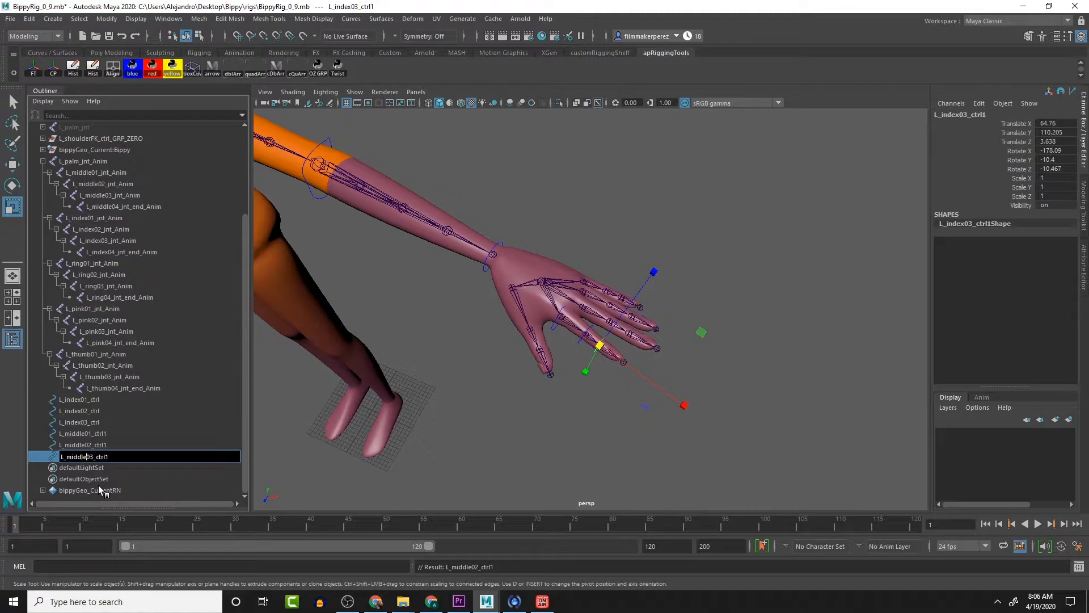
pyautogui.doubleClick(114, 434)
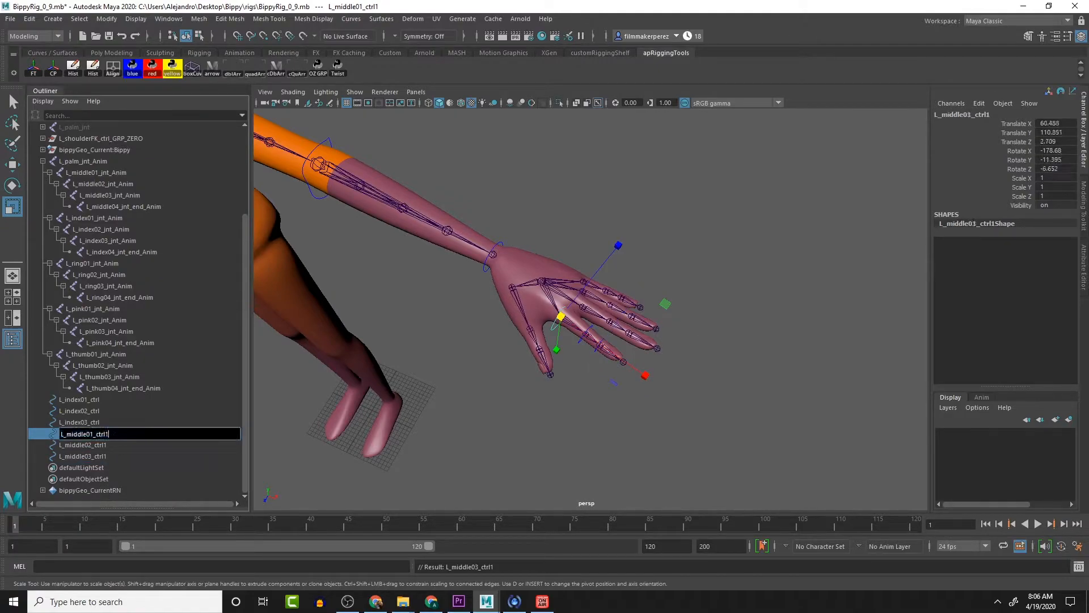
pyautogui.press('BackSpace')
pyautogui.press('Return')
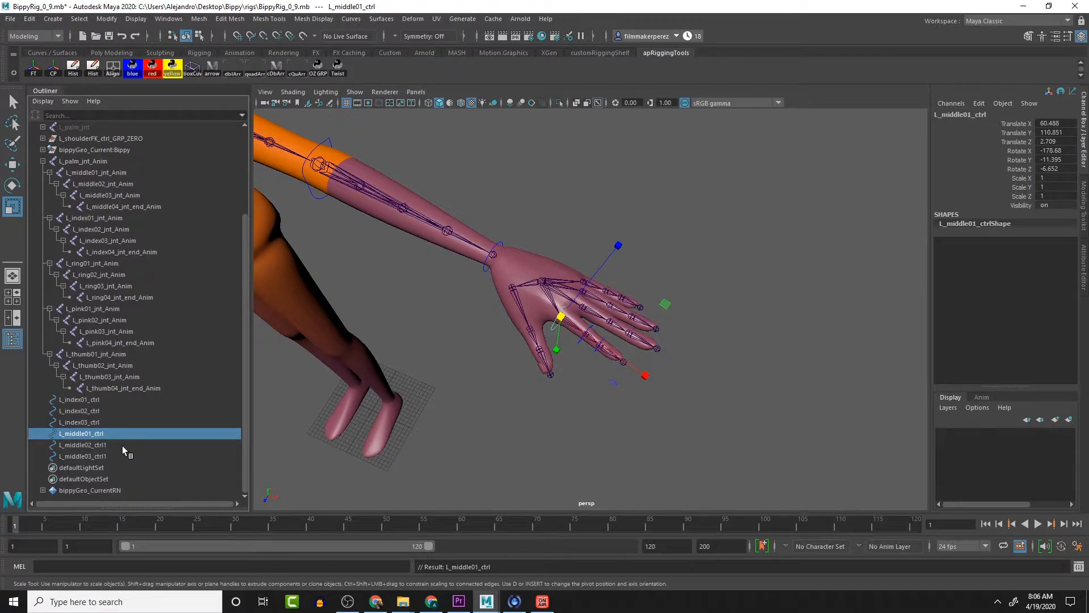
# Step: Rename the second and third middle-finger controls as L_middle02_ctrl and L_middle03_ctrl
pyautogui.doubleClick(122, 445)
pyautogui.click(122, 445)
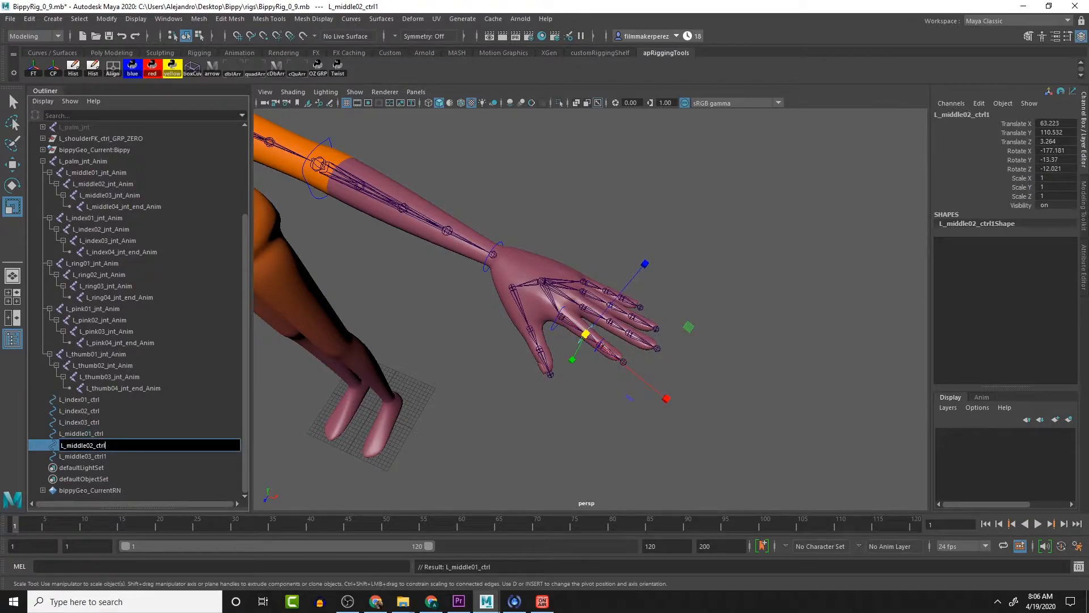
pyautogui.press('Return')
pyautogui.click(124, 457)
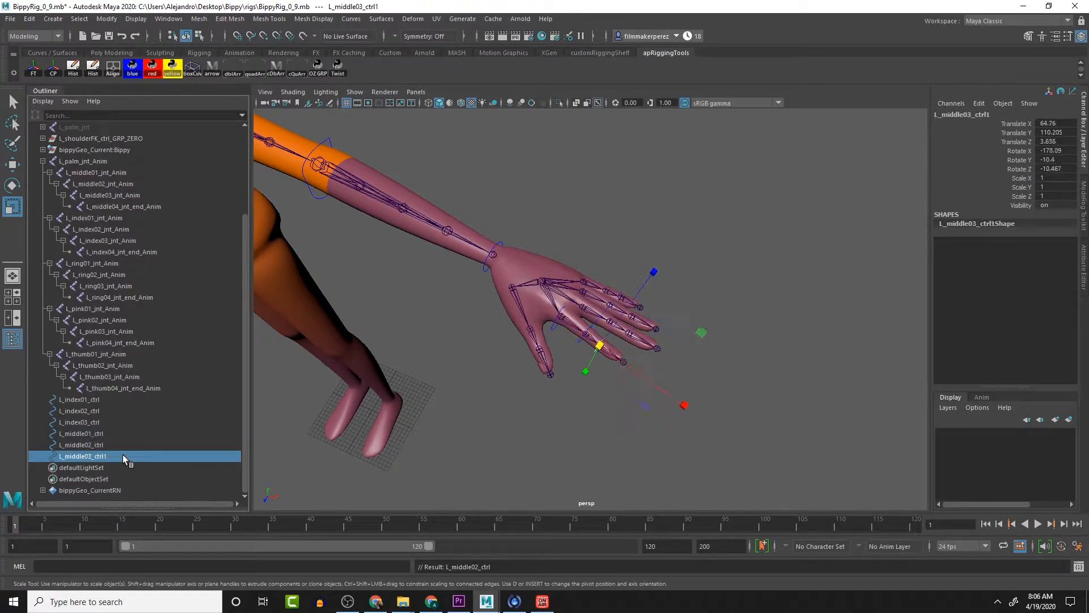
pyautogui.doubleClick(123, 454)
pyautogui.click(131, 460)
pyautogui.press('BackSpace')
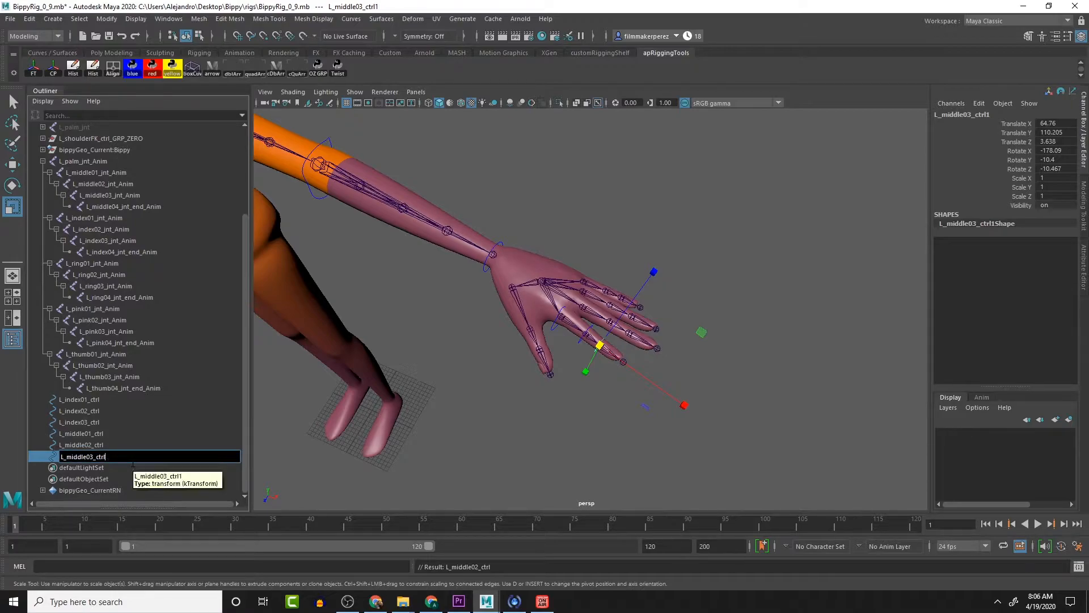
pyautogui.press('Return')
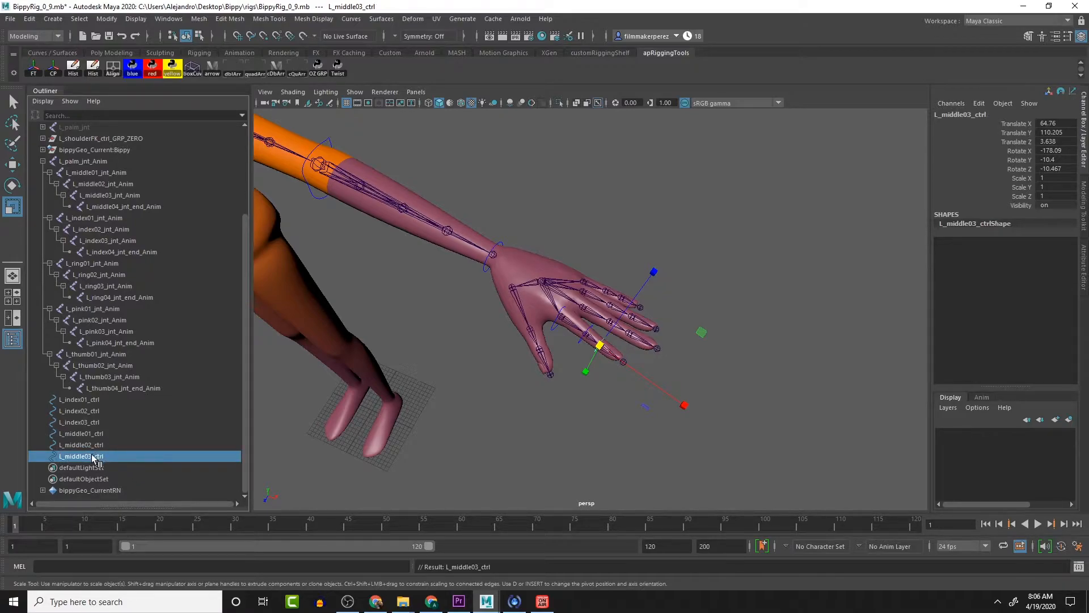
# Step: Align the control L_middle01_ctrl to the first middle-finger joint, L_middle01_jnt_Anim
pyautogui.click(91, 434)
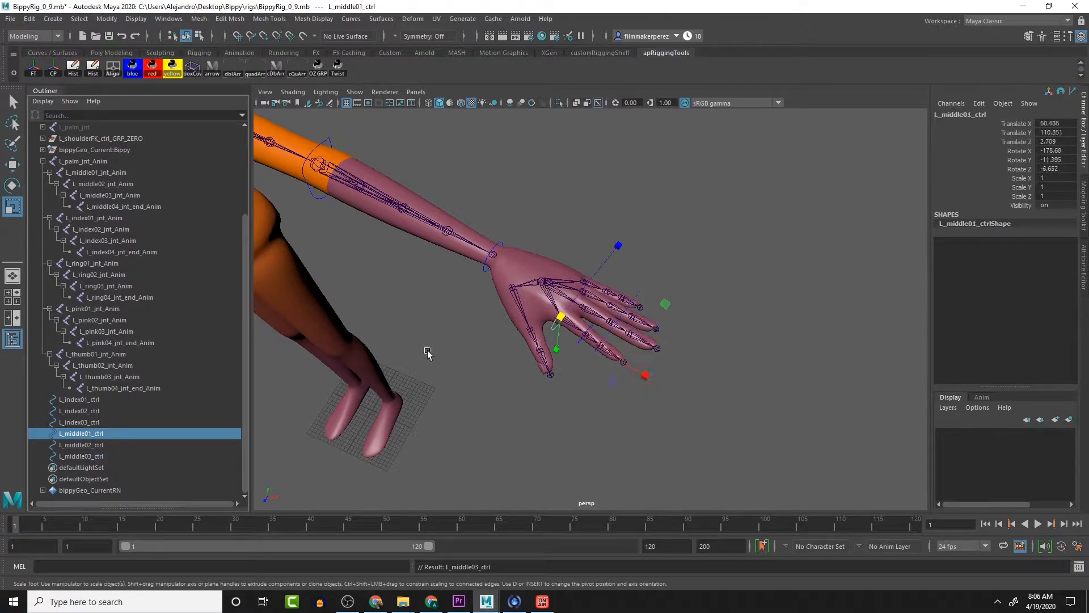
pyautogui.keyDown('alt'); pyautogui.moveTo(604, 361); pyautogui.dragTo(497, 387, button='middle'); pyautogui.keyUp('alt')
pyautogui.keyDown('alt'); pyautogui.moveTo(498, 386); pyautogui.dragTo(516, 386, button='right'); pyautogui.keyUp('alt')
pyautogui.keyDown('alt'); pyautogui.moveTo(516, 385); pyautogui.dragTo(600, 395, button='middle'); pyautogui.keyUp('alt')
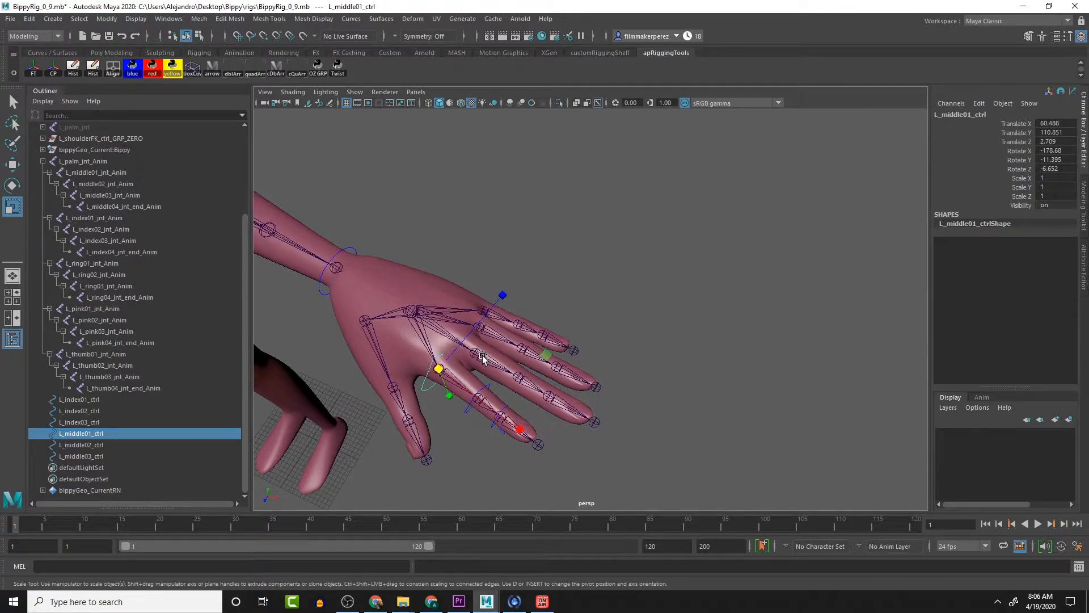
pyautogui.keyDown('shift'); pyautogui.click(481, 357); pyautogui.keyUp('shift')
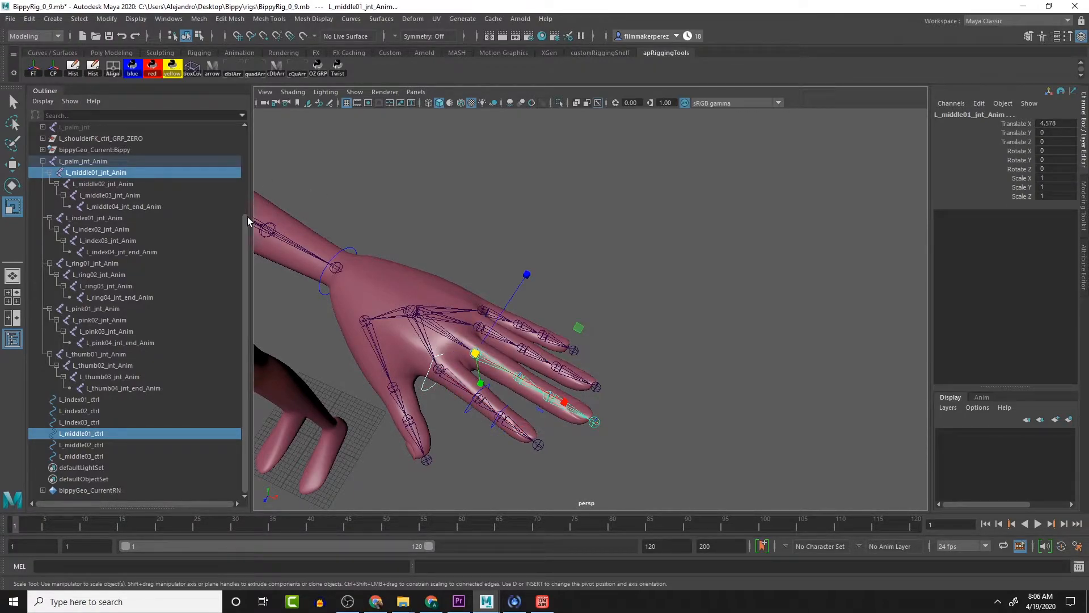
pyautogui.click(112, 70)
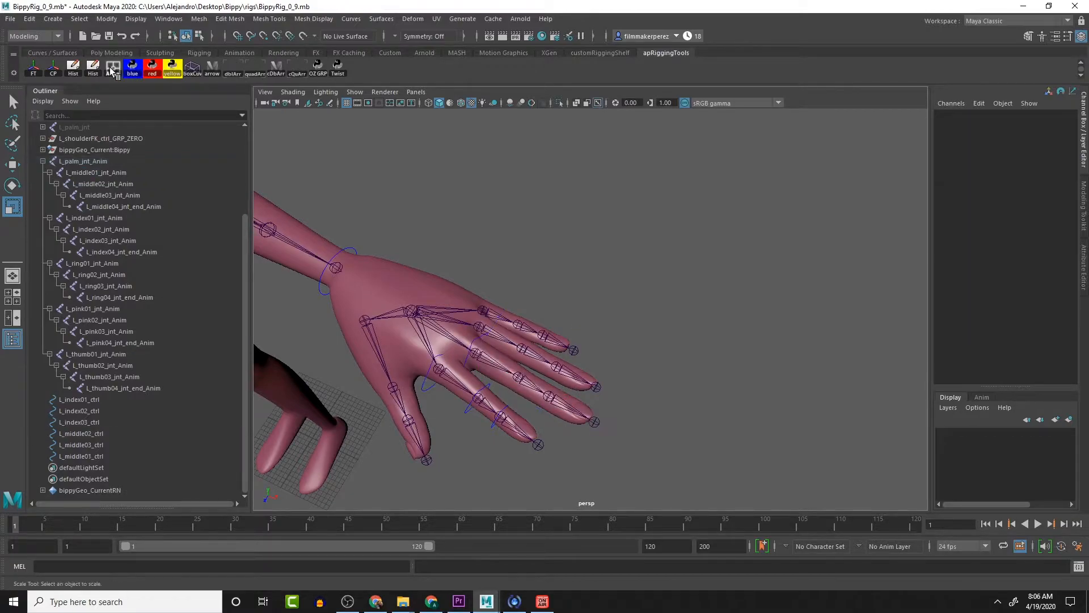
# Step: Align the control L_middle02_ctrl to the second middle-finger joint, L_middle02_jnt_Anim
pyautogui.click(81, 445)
pyautogui.click(84, 434)
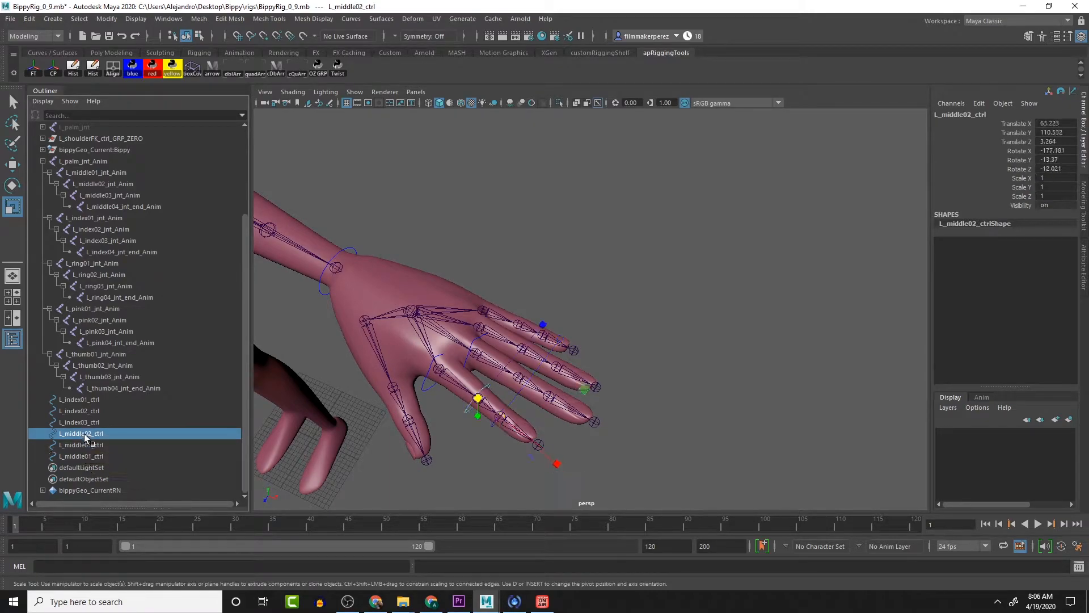
pyautogui.keyDown('shift'); pyautogui.click(533, 387); pyautogui.keyUp('shift')
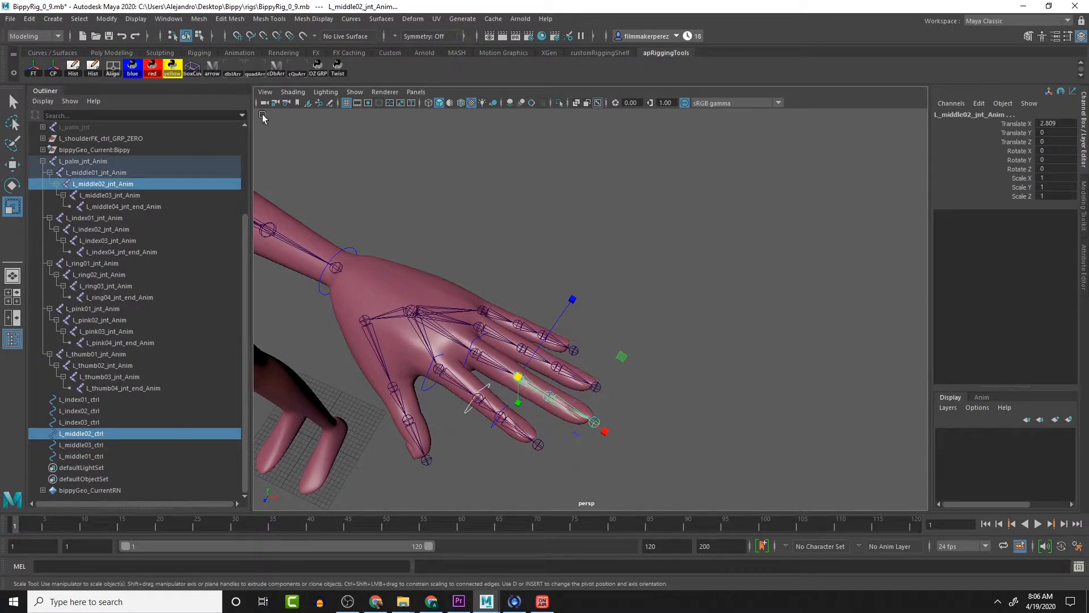
pyautogui.click(113, 68)
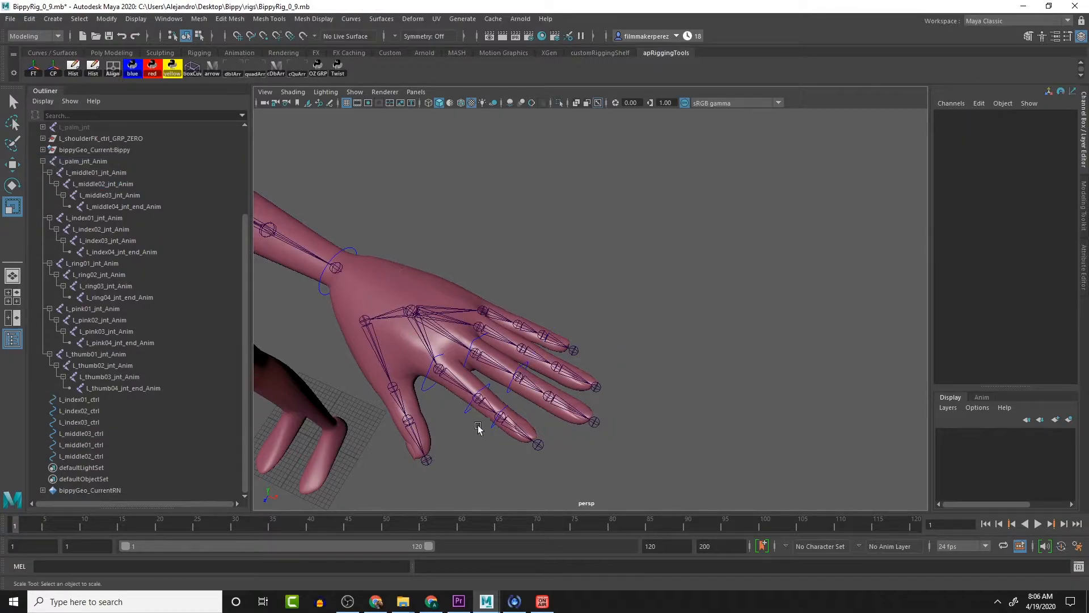
# Step: Align the control L_middle03_ctrl to the third middle-finger joint, L_middle03_jnt_Anim
pyautogui.click(495, 430)
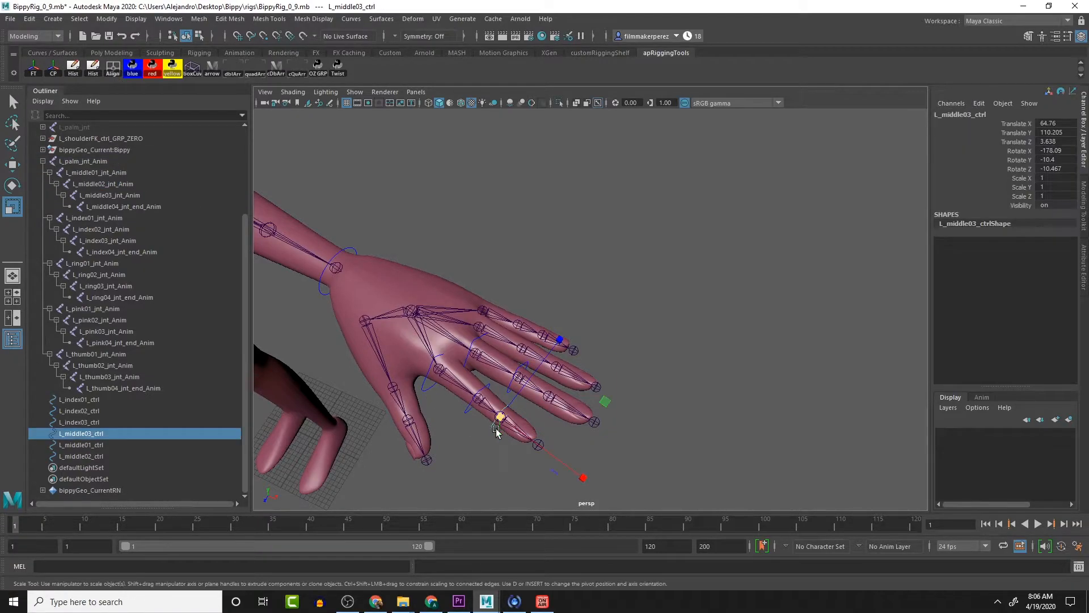
pyautogui.keyDown('shift'); pyautogui.click(546, 399); pyautogui.keyUp('shift')
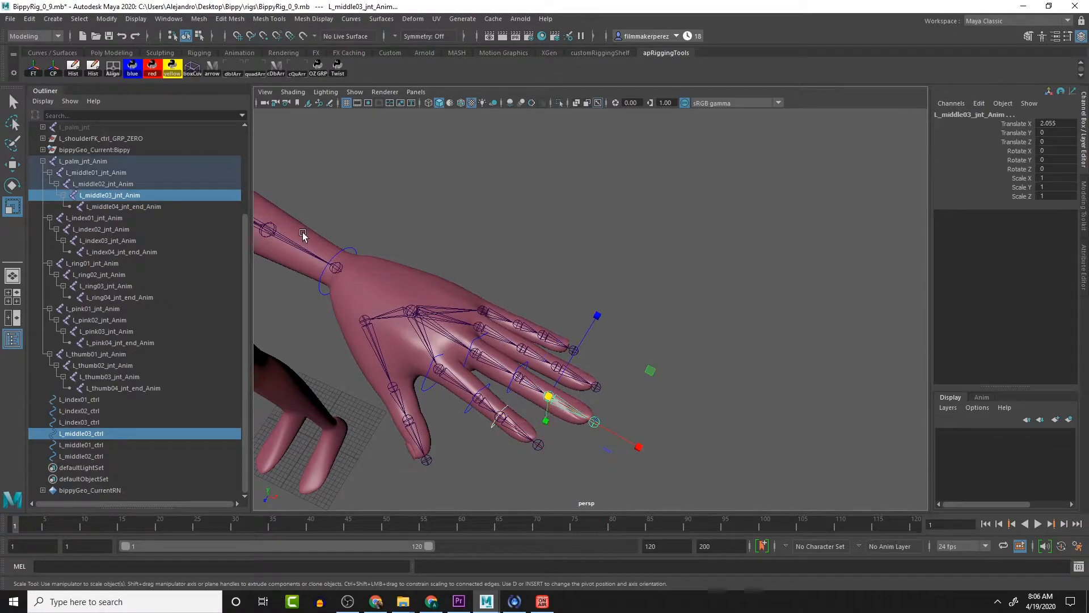
pyautogui.click(119, 72)
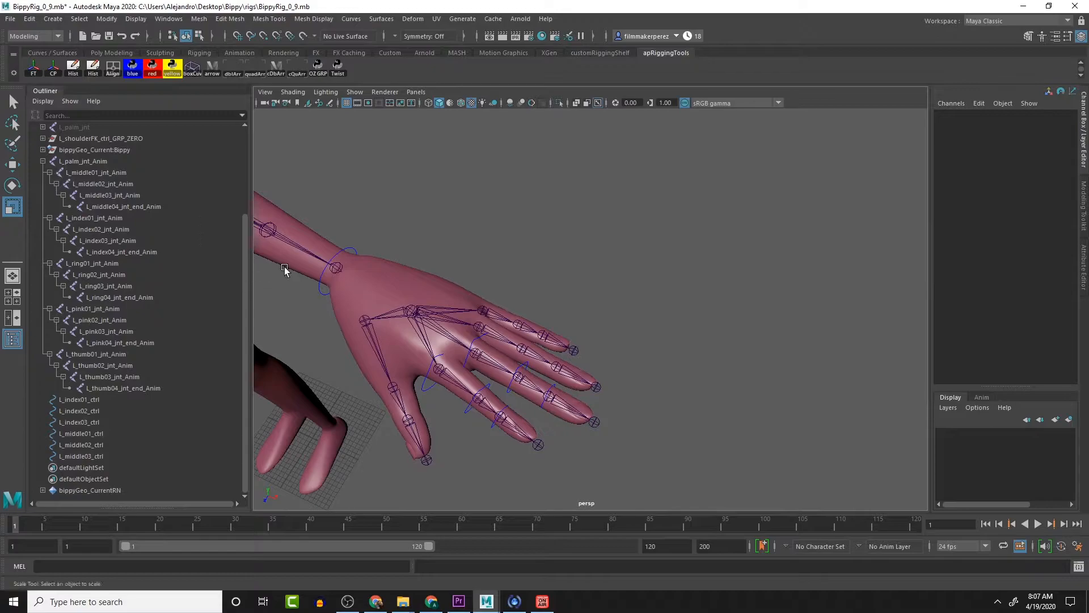
pyautogui.moveTo(486, 396)
pyautogui.keyDown('alt'); pyautogui.mouseDown()
pyautogui.moveTo(499, 377)
pyautogui.moveTo(484, 399)
pyautogui.moveTo(474, 387)
pyautogui.mouseUp(); pyautogui.keyUp('alt')
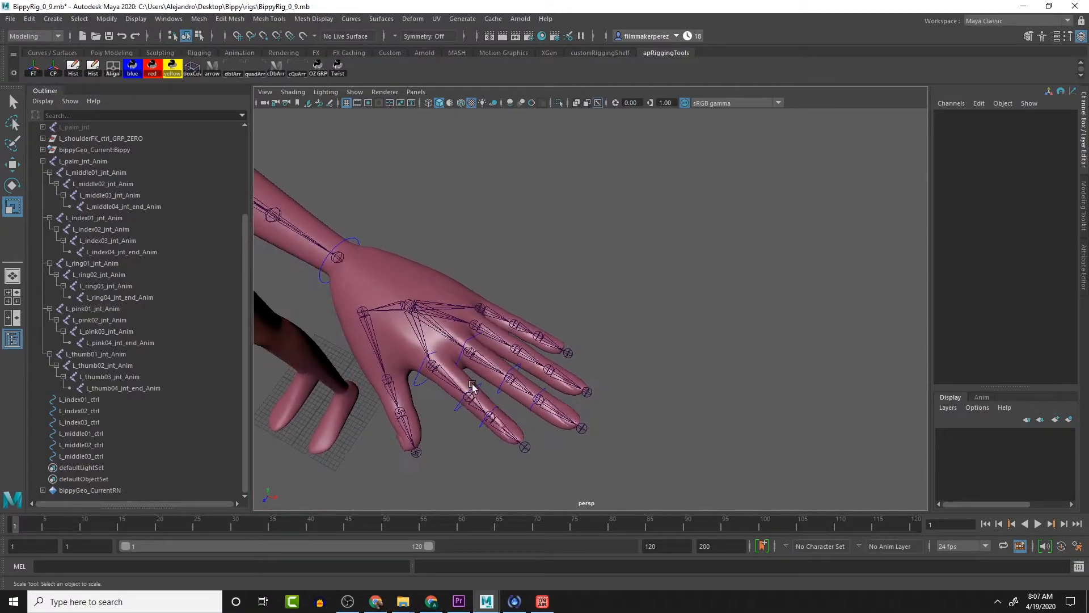
pyautogui.click(487, 339)
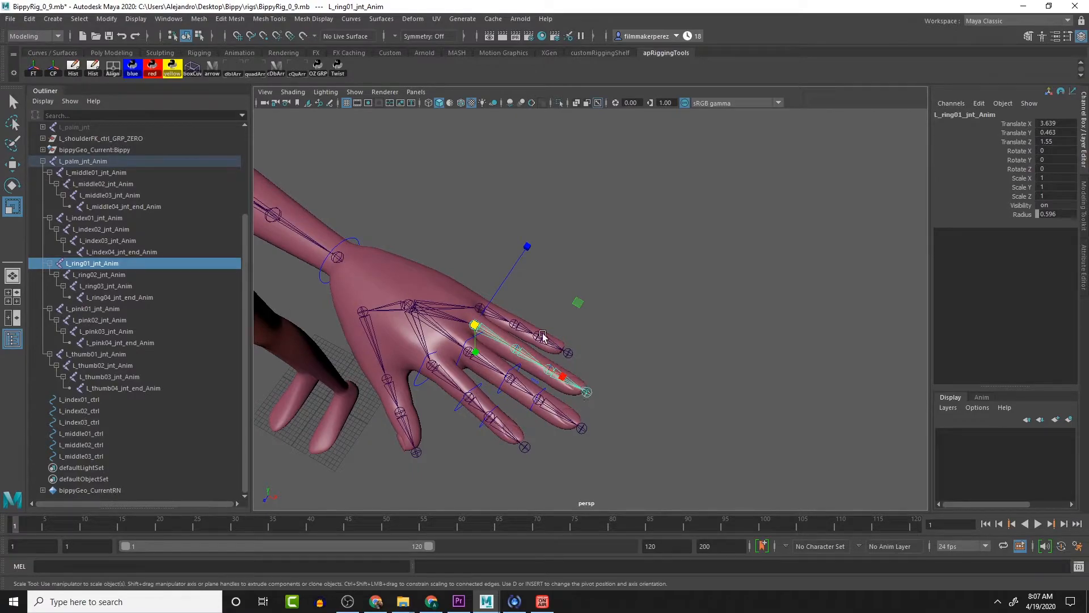
pyautogui.click(495, 316)
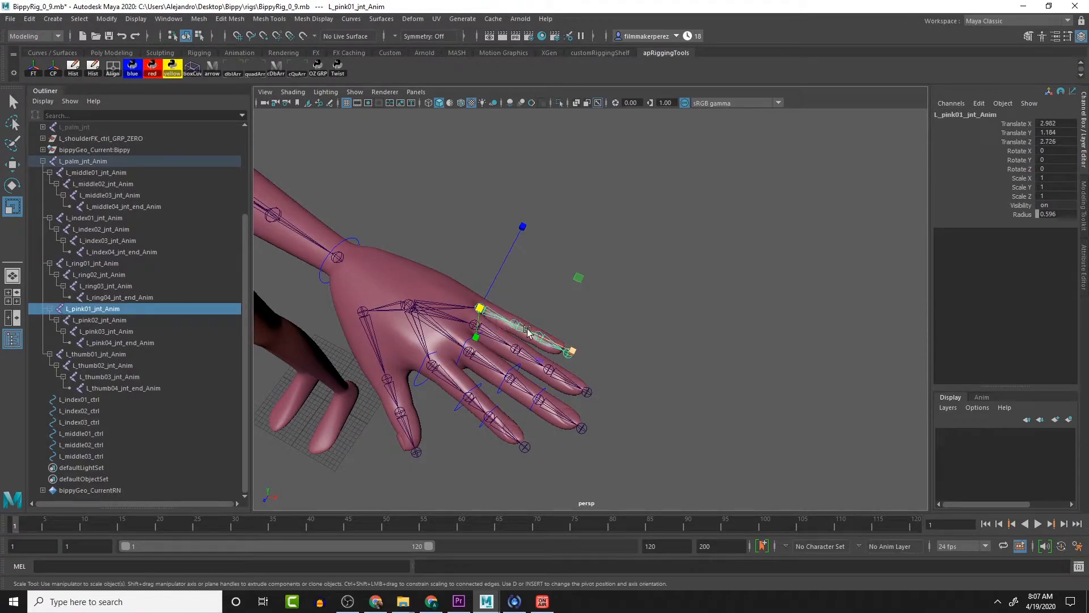
pyautogui.click(365, 344)
# Step: Rotate and enlarge all the CVs of L_thumb01_ctrl so that its curve surrounds the base of the thumb
pyautogui.keyDown('alt'); pyautogui.moveTo(426, 404); pyautogui.dragTo(466, 410); pyautogui.keyUp('alt')
pyautogui.moveTo(441, 359)
pyautogui.keyDown('alt'); pyautogui.mouseDown()
pyautogui.moveTo(455, 359)
pyautogui.moveTo(448, 341)
pyautogui.mouseUp(); pyautogui.keyUp('alt')
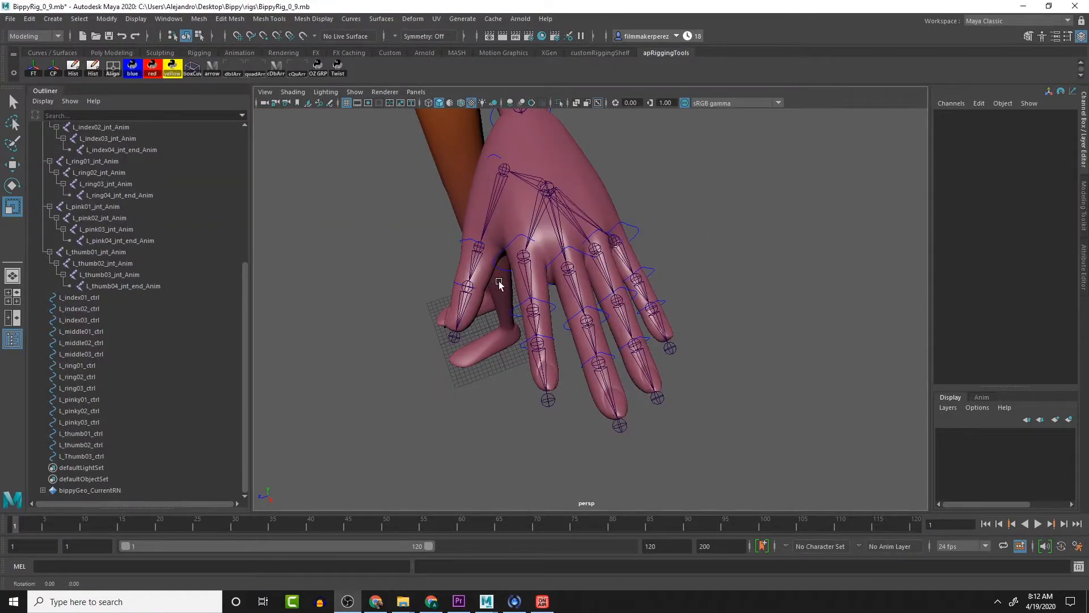
pyautogui.keyDown('alt'); pyautogui.moveTo(550, 404); pyautogui.dragTo(592, 276); pyautogui.keyUp('alt')
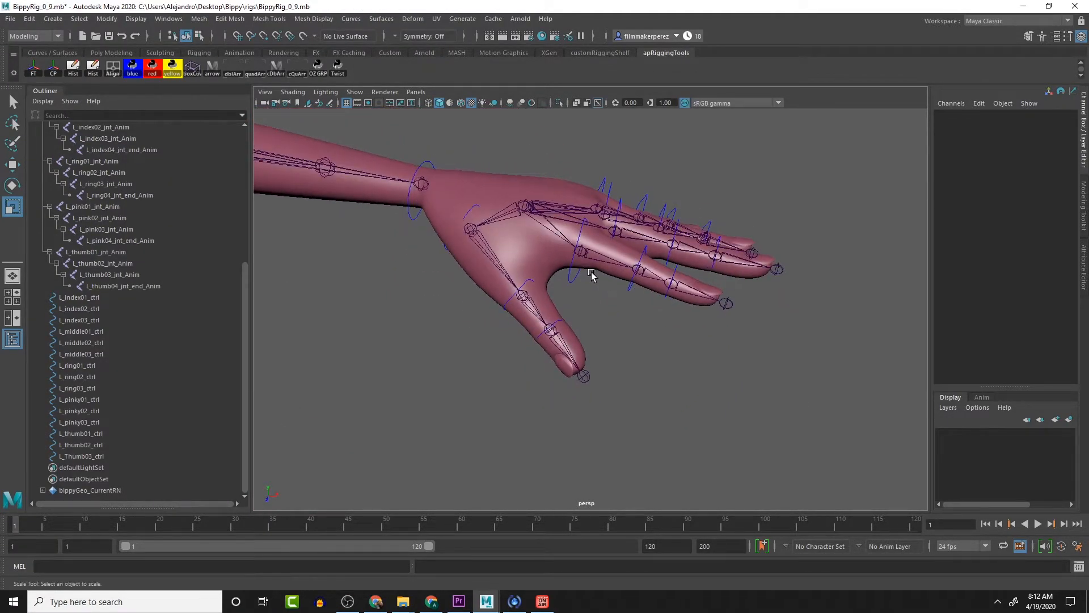
pyautogui.click(476, 207)
pyautogui.keyDown('alt'); pyautogui.moveTo(475, 208); pyautogui.dragTo(544, 258); pyautogui.keyUp('alt')
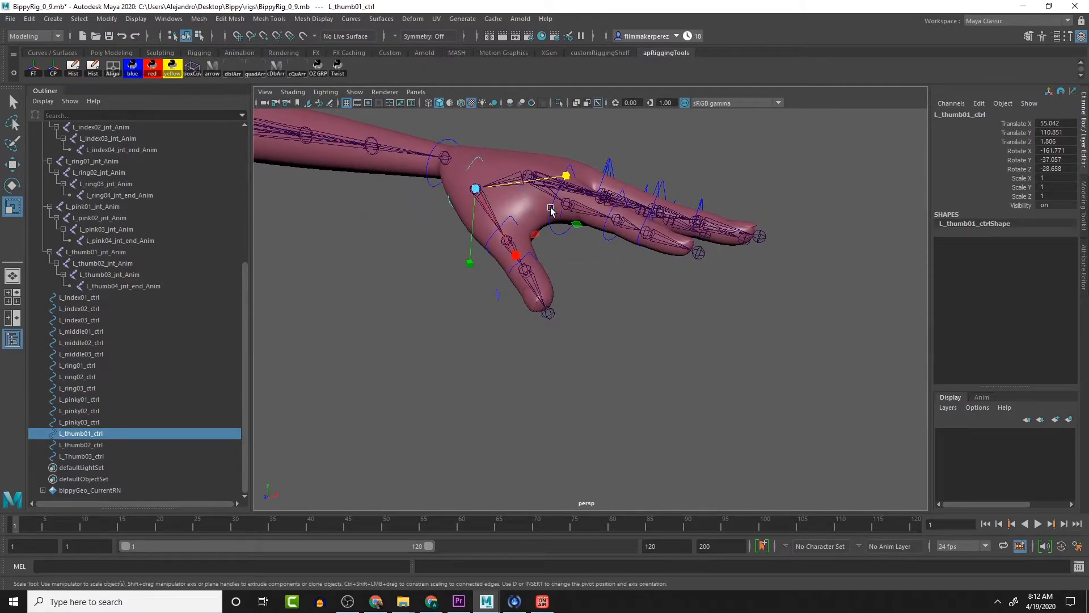
pyautogui.keyDown('alt'); pyautogui.moveTo(603, 218); pyautogui.dragTo(593, 226); pyautogui.keyUp('alt')
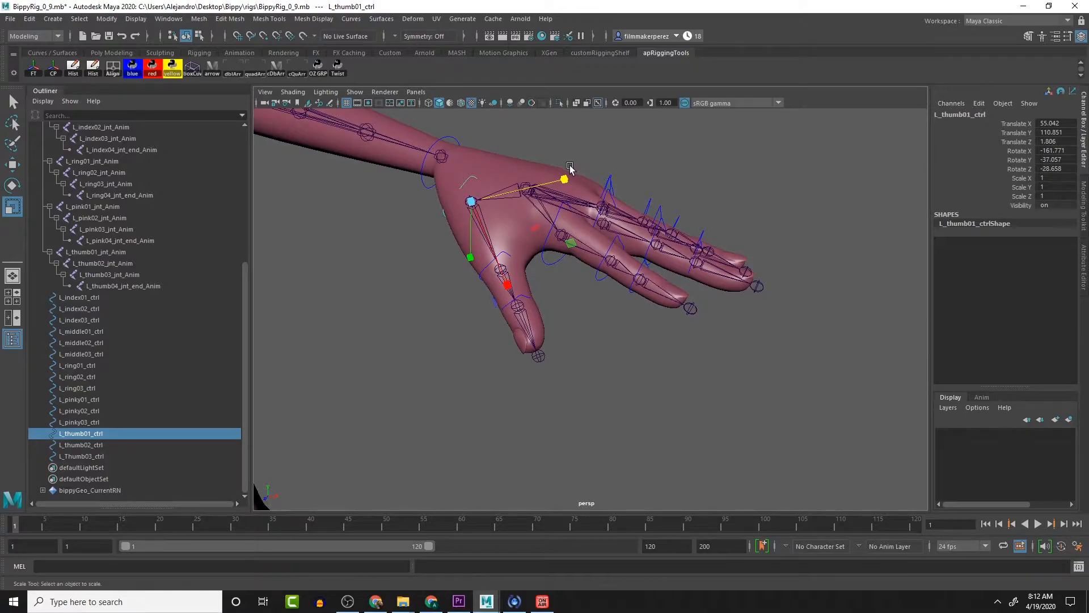
pyautogui.press('F8')
pyautogui.moveTo(422, 159); pyautogui.dragTo(533, 263)
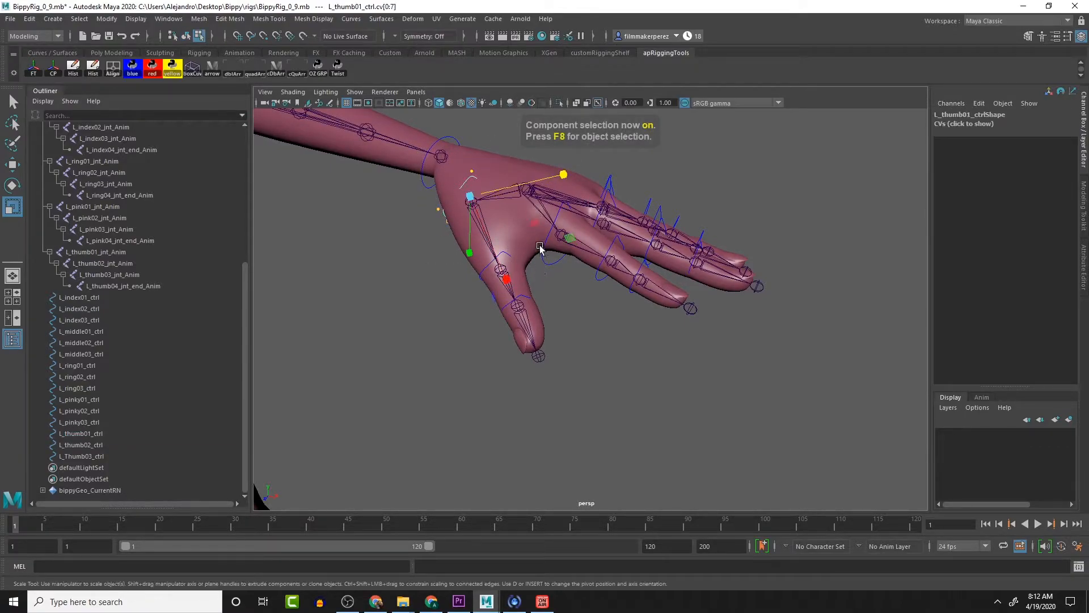
pyautogui.press('e')
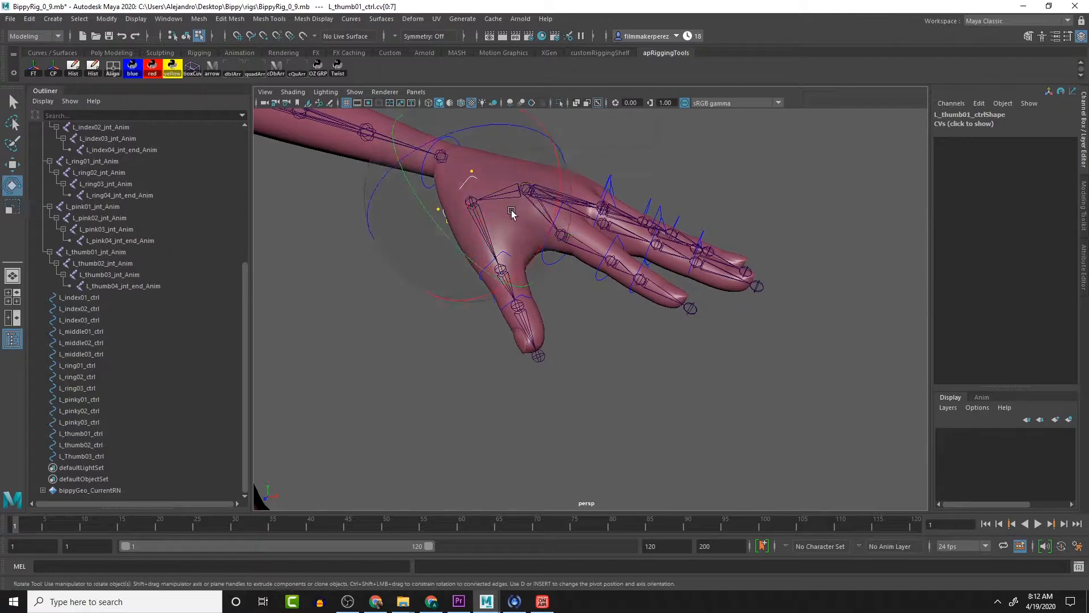
pyautogui.moveTo(487, 125); pyautogui.dragTo(492, 214)
pyautogui.press('r')
pyautogui.keyDown('alt'); pyautogui.moveTo(529, 181); pyautogui.dragTo(539, 206); pyautogui.keyUp('alt')
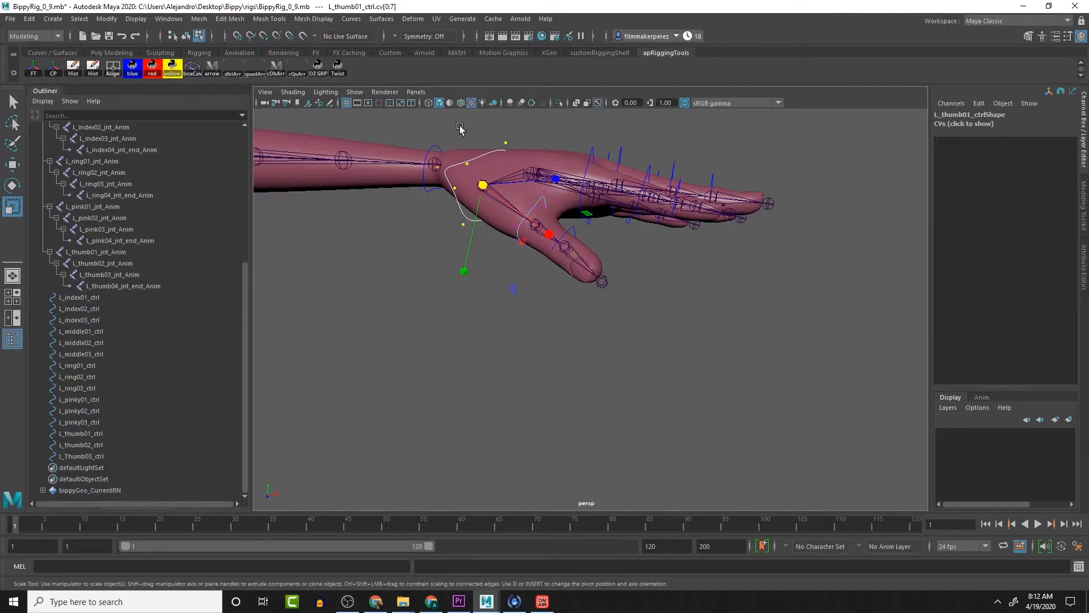
# Step: Rotate all the CVs of L_thumb02_ctrl so that its curve wraps around the thumb at the second joint
pyautogui.press('F8')
pyautogui.click(538, 200)
pyautogui.press('F8')
pyautogui.moveTo(464, 174); pyautogui.dragTo(581, 262)
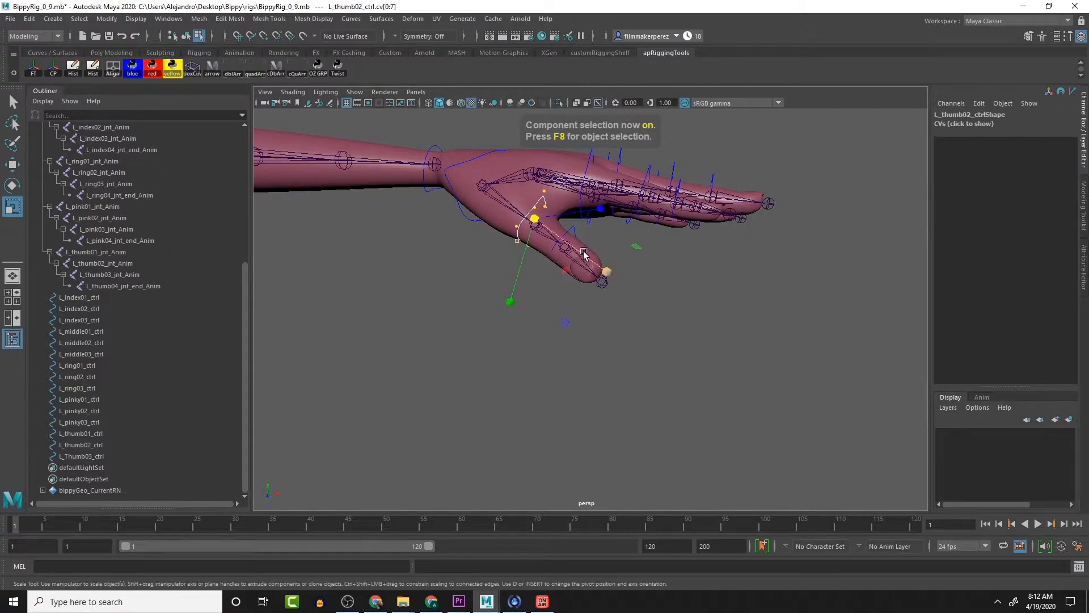
pyautogui.press('e')
pyautogui.moveTo(475, 180); pyautogui.dragTo(414, 338)
pyautogui.keyDown('alt'); pyautogui.moveTo(602, 175); pyautogui.dragTo(609, 232); pyautogui.keyUp('alt')
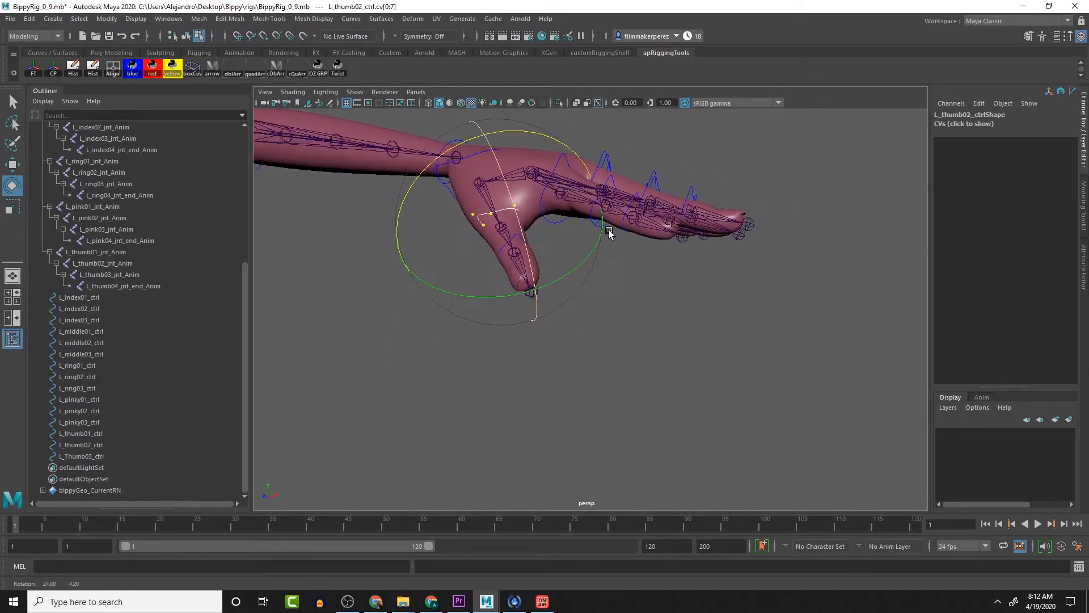
pyautogui.click(662, 325)
pyautogui.click(514, 234)
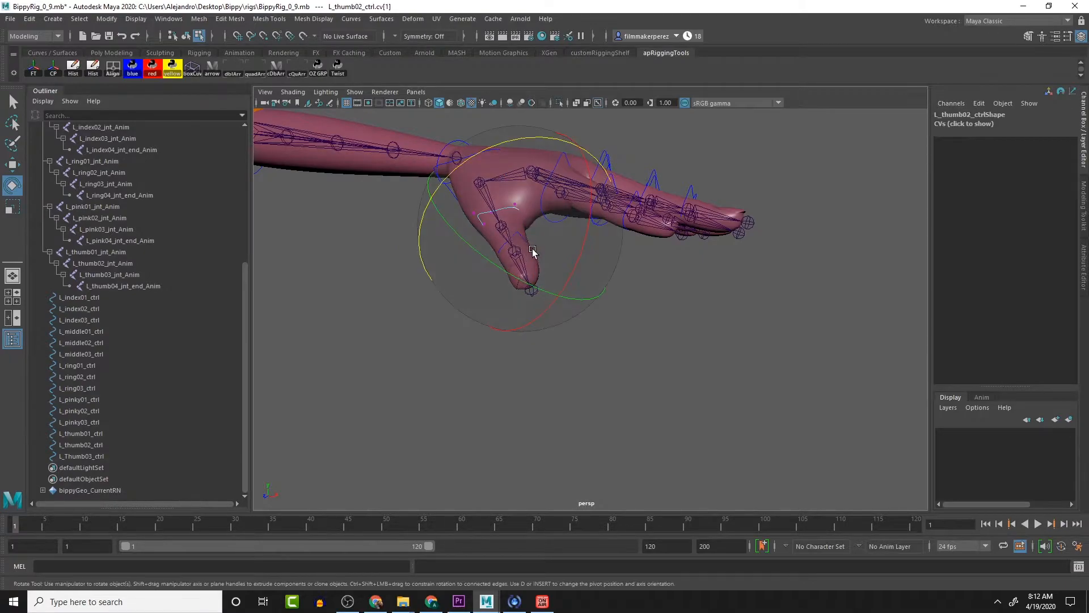
pyautogui.press('F8')
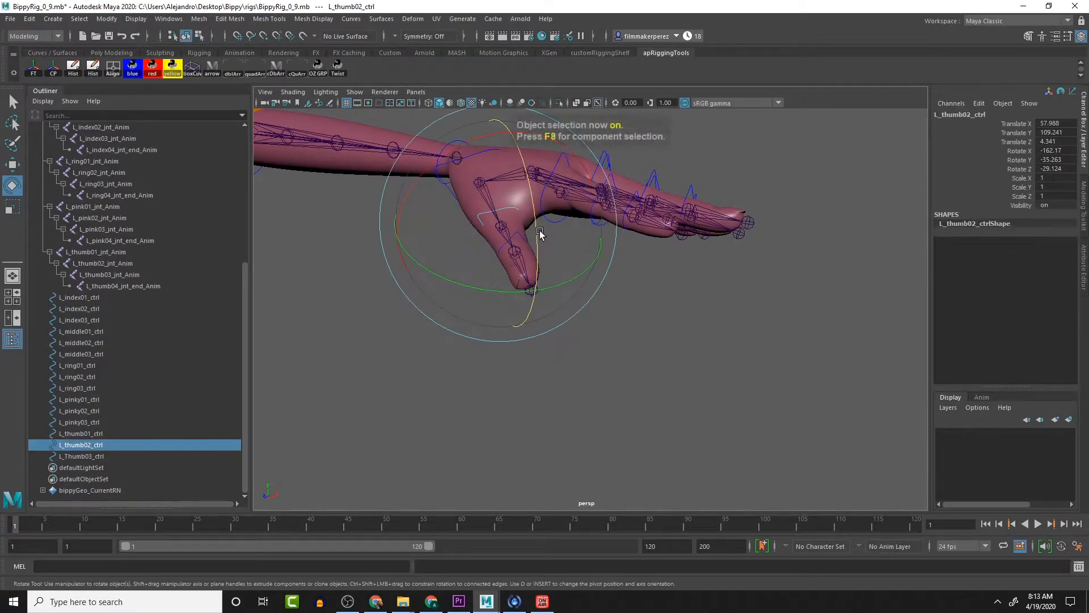
# Step: Rotate, enlarge and reposition all the CVs of L_Thumb03_ctrl so that its curve wraps around the thumb at the third joint
pyautogui.click(618, 343)
pyautogui.click(520, 245)
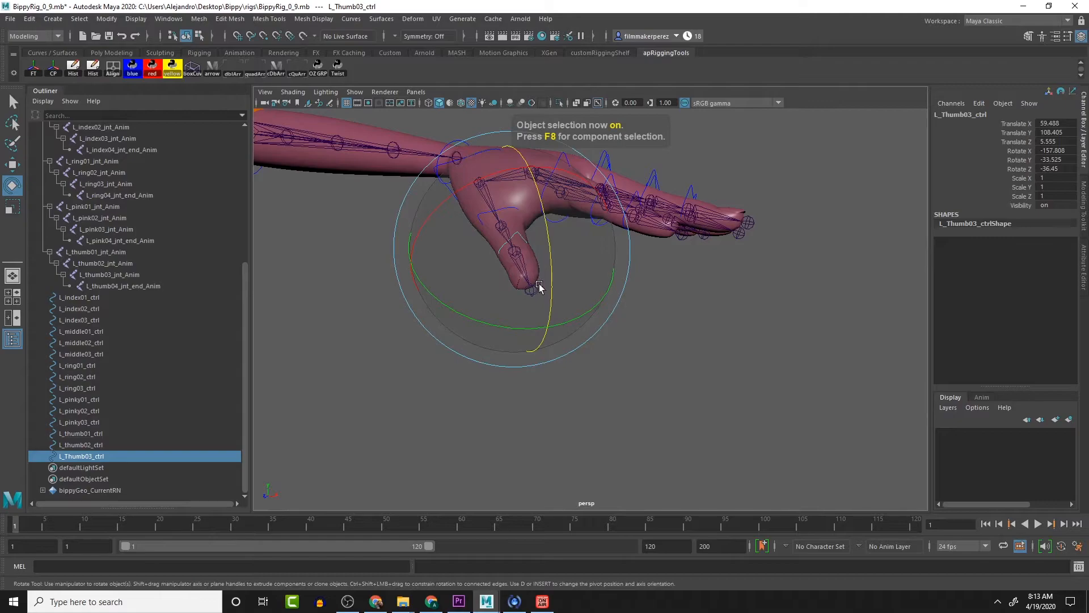
pyautogui.press('F8')
pyautogui.moveTo(486, 221); pyautogui.dragTo(558, 275)
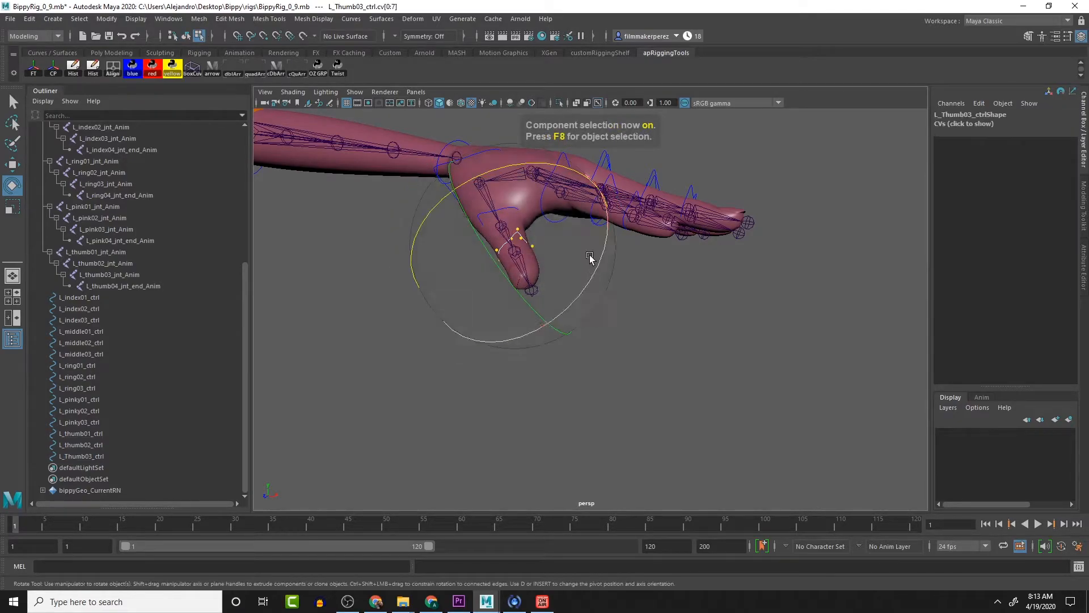
pyautogui.moveTo(559, 167); pyautogui.dragTo(503, 191)
pyautogui.keyDown('alt'); pyautogui.moveTo(610, 238); pyautogui.dragTo(606, 242); pyautogui.keyUp('alt')
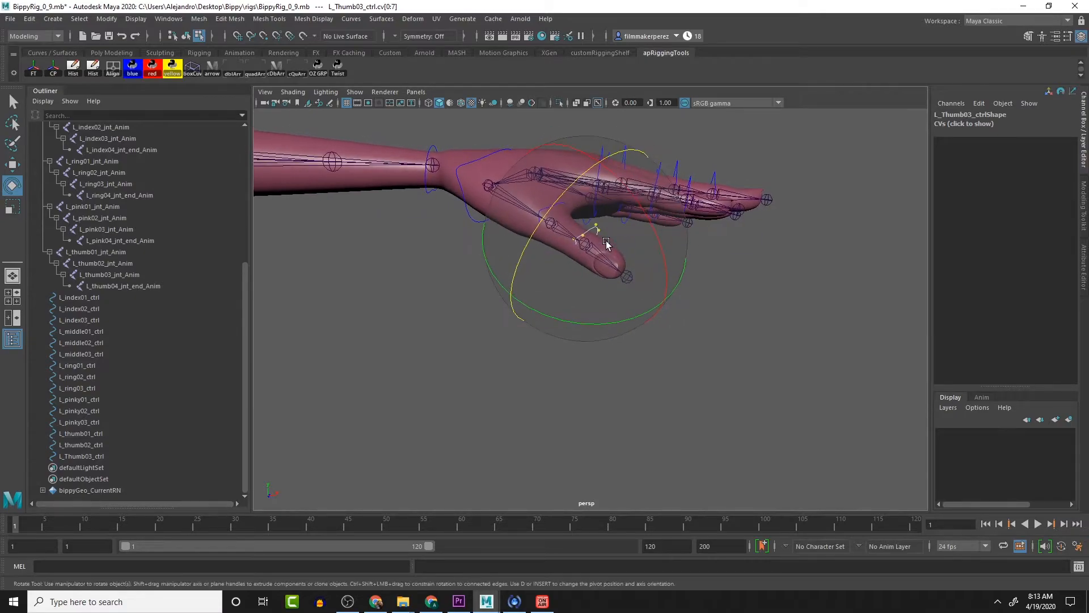
pyautogui.press('w')
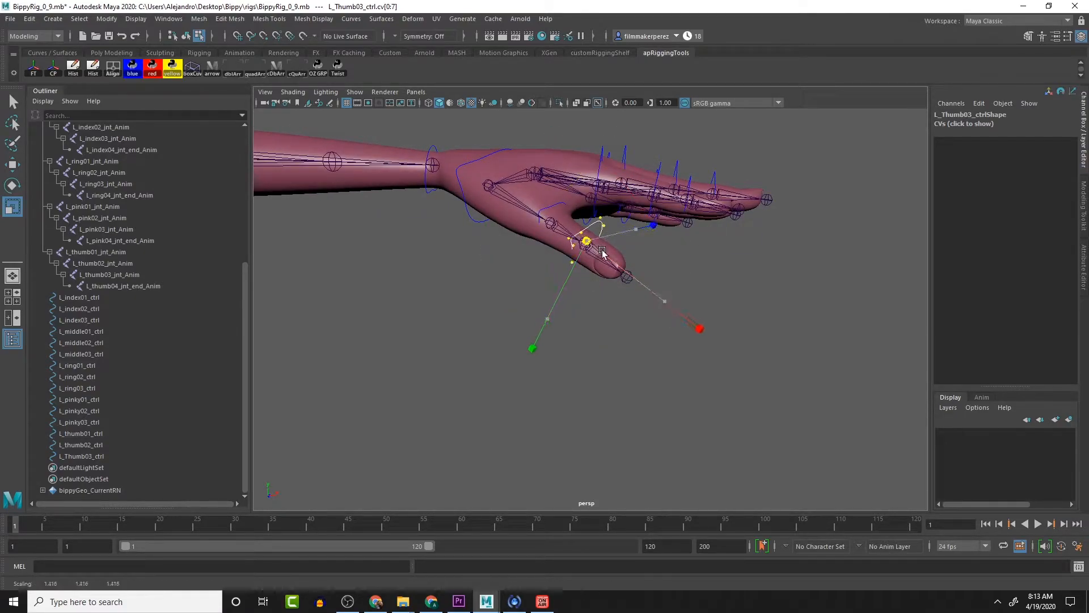
pyautogui.moveTo(606, 251); pyautogui.dragTo(582, 252)
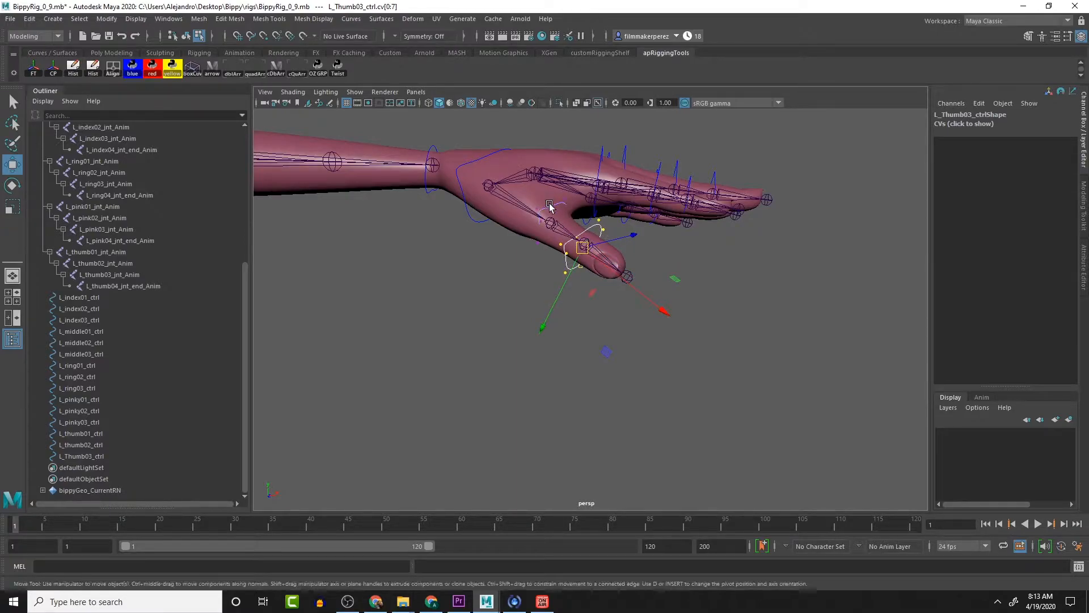
# Step: Enlarge, reposition and rotate all the CVs of L_thumb02_ctrl so that its curve fully surrounds the thumb, and return to object selection
pyautogui.moveTo(520, 184); pyautogui.dragTo(573, 254)
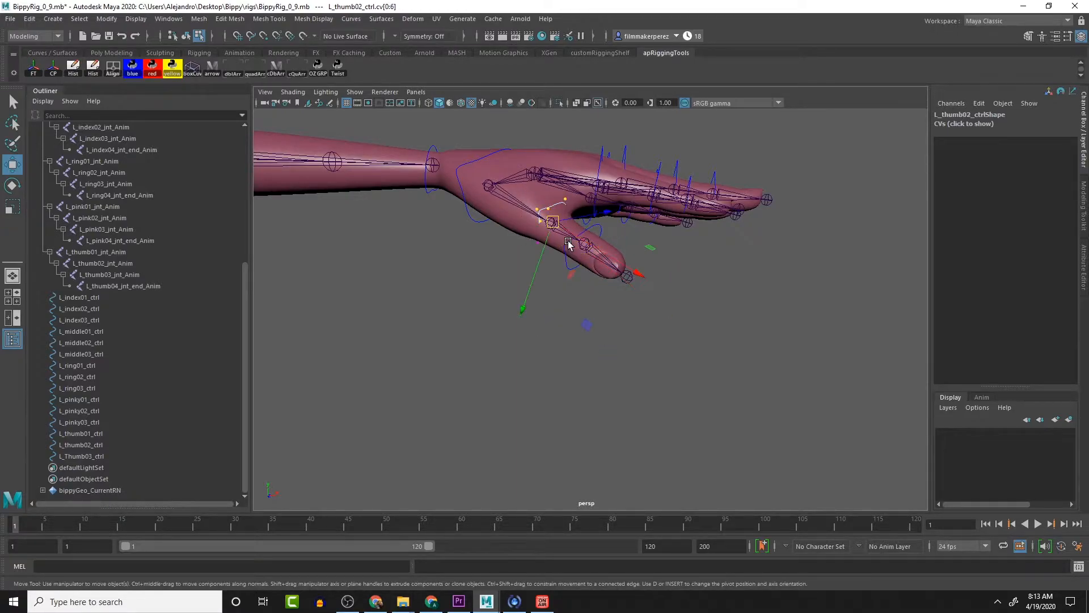
pyautogui.moveTo(500, 174); pyautogui.dragTo(628, 287)
pyautogui.moveTo(554, 221); pyautogui.dragTo(498, 216)
pyautogui.press('r')
pyautogui.press('w')
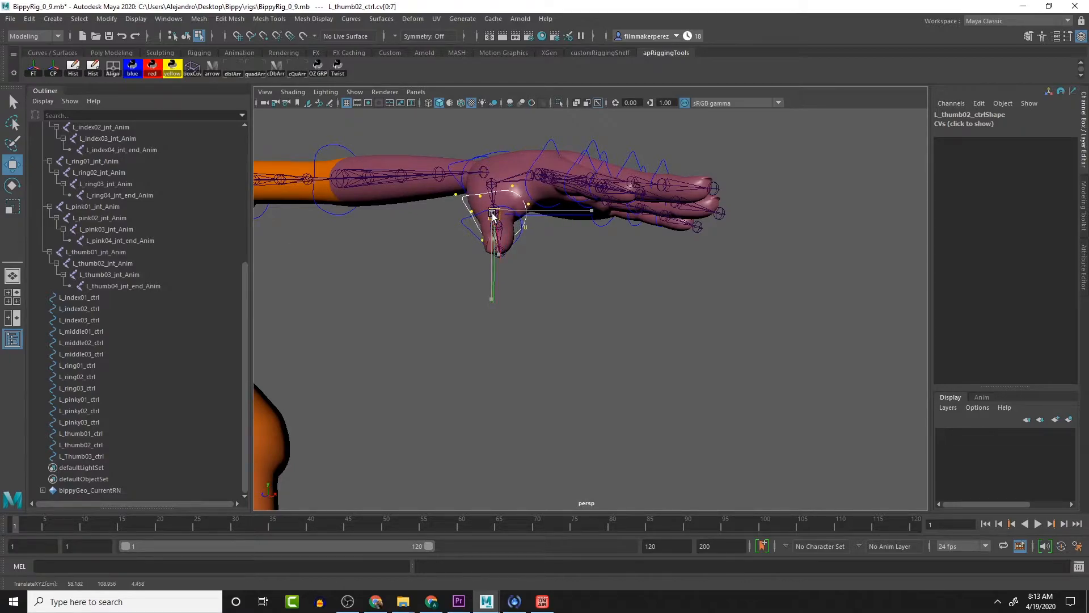
pyautogui.keyDown('alt'); pyautogui.moveTo(493, 216); pyautogui.dragTo(475, 169); pyautogui.keyUp('alt')
pyautogui.press('e')
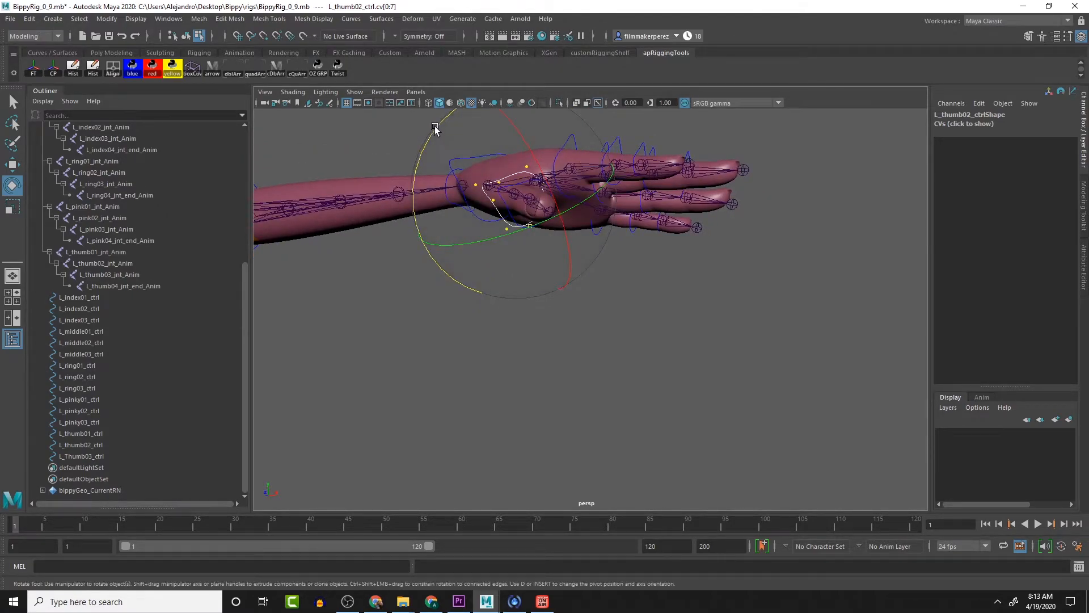
pyautogui.keyDown('alt'); pyautogui.moveTo(442, 235); pyautogui.dragTo(472, 255); pyautogui.keyUp('alt')
pyautogui.click(405, 306)
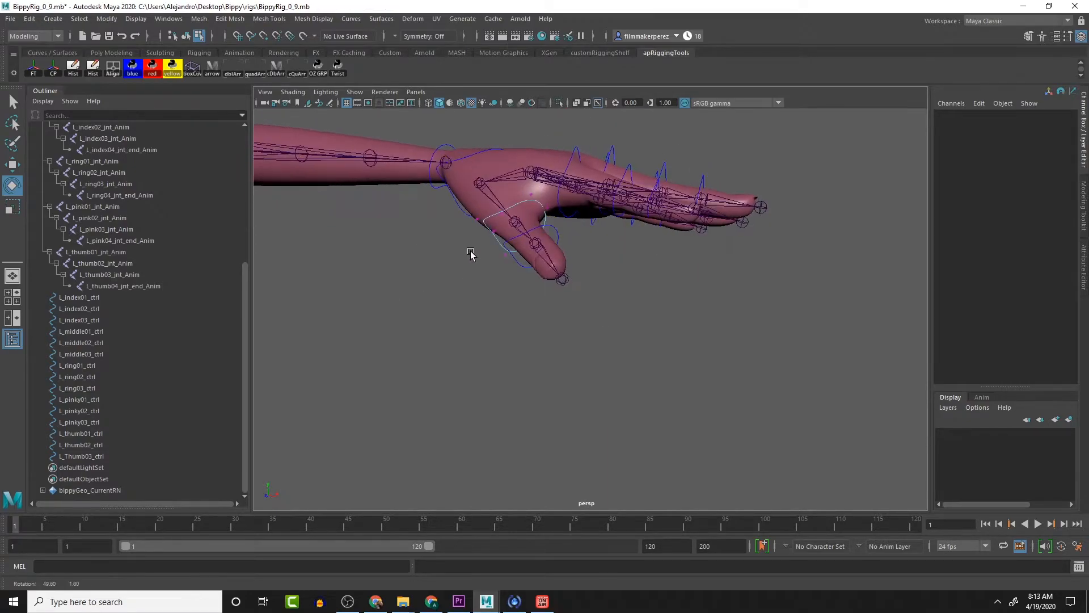
pyautogui.click(476, 225)
pyautogui.click(686, 340)
pyautogui.keyDown('alt'); pyautogui.moveTo(686, 340); pyautogui.dragTo(629, 300); pyautogui.keyUp('alt')
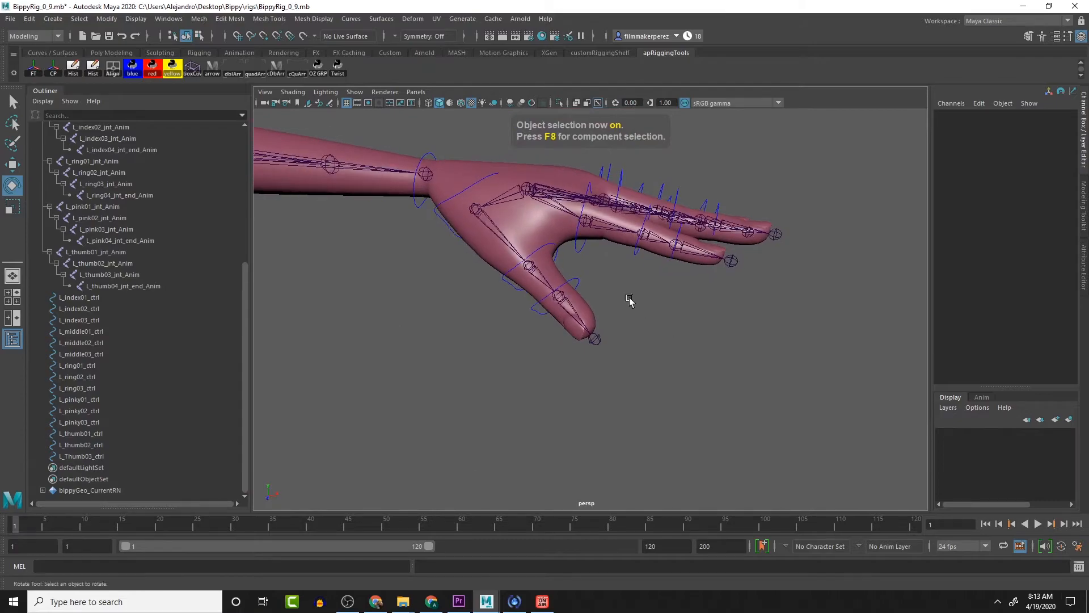
# Step: Try rotating the control L_index01_ctrl and undo that rotation
pyautogui.click(460, 210)
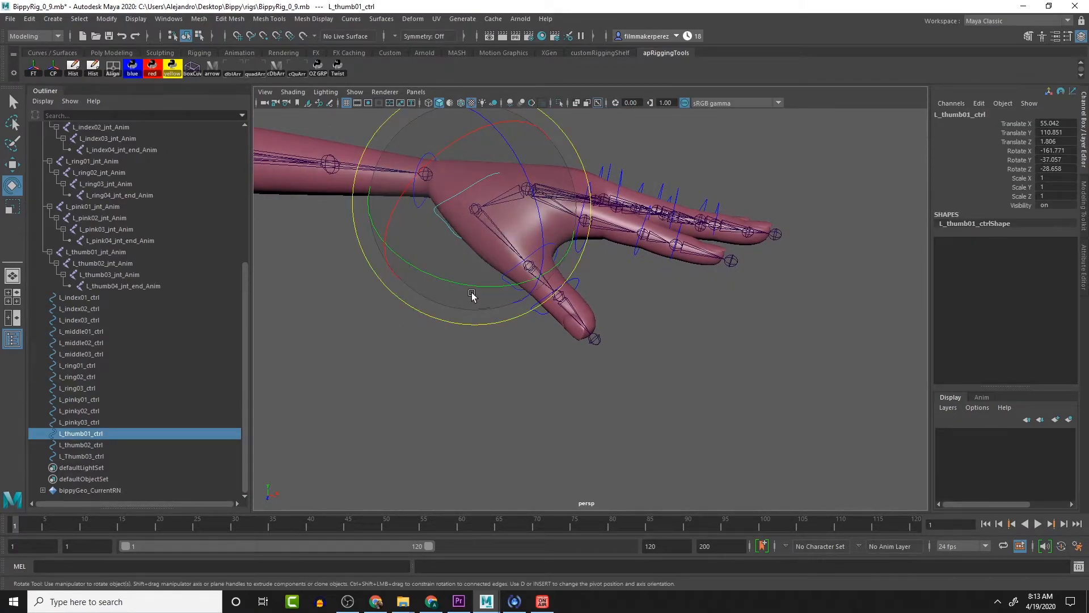
pyautogui.click(597, 263)
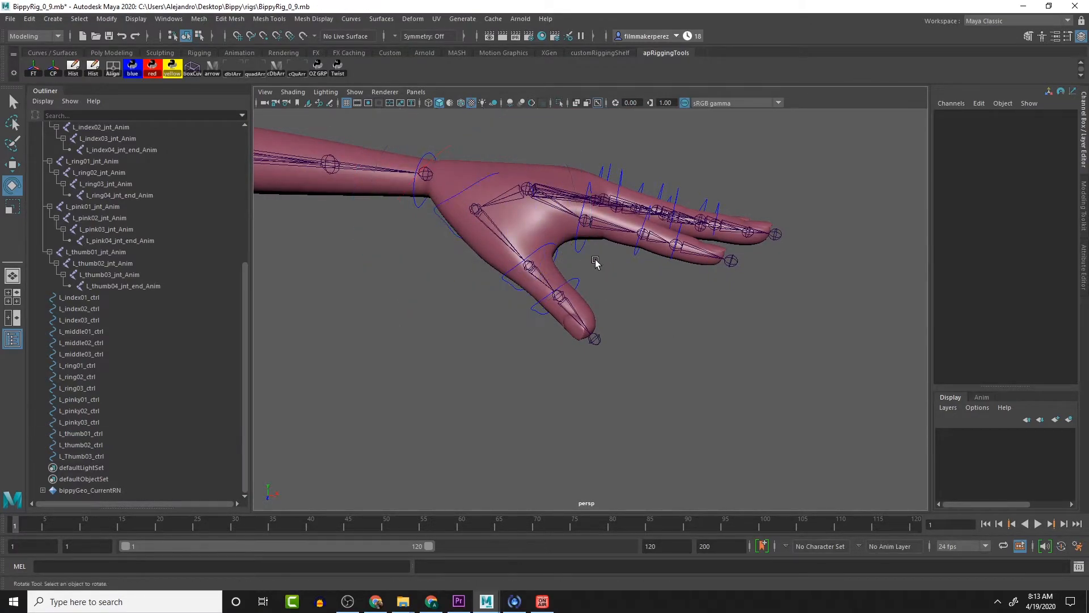
pyautogui.click(585, 252)
pyautogui.moveTo(647, 165)
pyautogui.mouseDown()
pyautogui.moveTo(640, 159)
pyautogui.moveTo(639, 187)
pyautogui.moveTo(637, 175)
pyautogui.mouseUp()
pyautogui.hotkey('ctrl', 'z')
# Step: Create the zero and offset parent groups for L_index01_ctrl with the OZ GRP tool
pyautogui.keyDown('alt'); pyautogui.moveTo(683, 344); pyautogui.dragTo(630, 355); pyautogui.keyUp('alt')
pyautogui.keyDown('alt'); pyautogui.moveTo(697, 170); pyautogui.dragTo(605, 299); pyautogui.keyUp('alt')
pyautogui.keyDown('alt'); pyautogui.moveTo(679, 315); pyautogui.dragTo(584, 314); pyautogui.keyUp('alt')
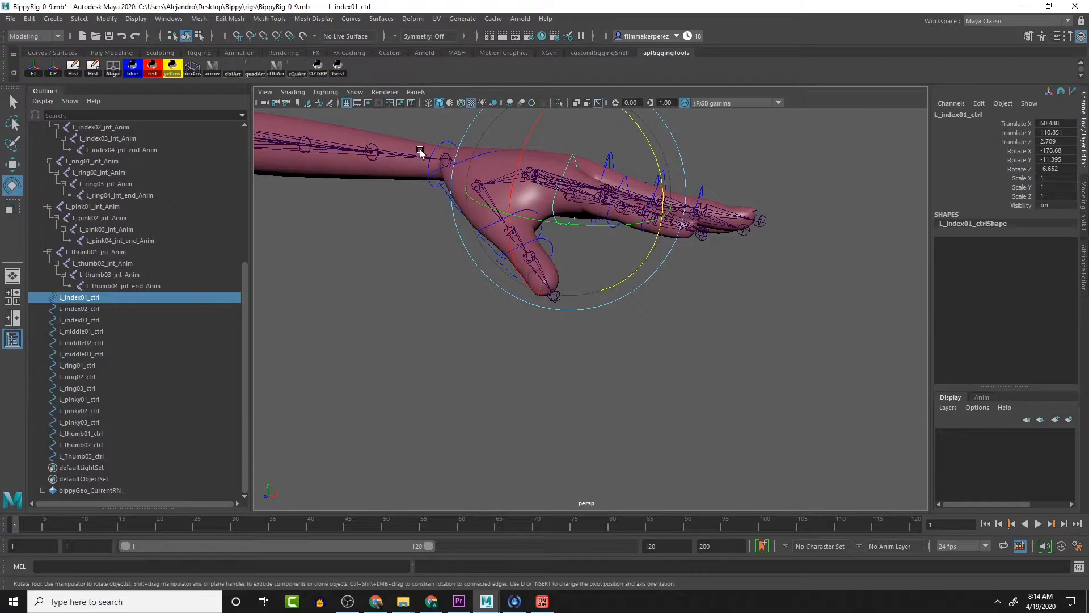
pyautogui.click(319, 66)
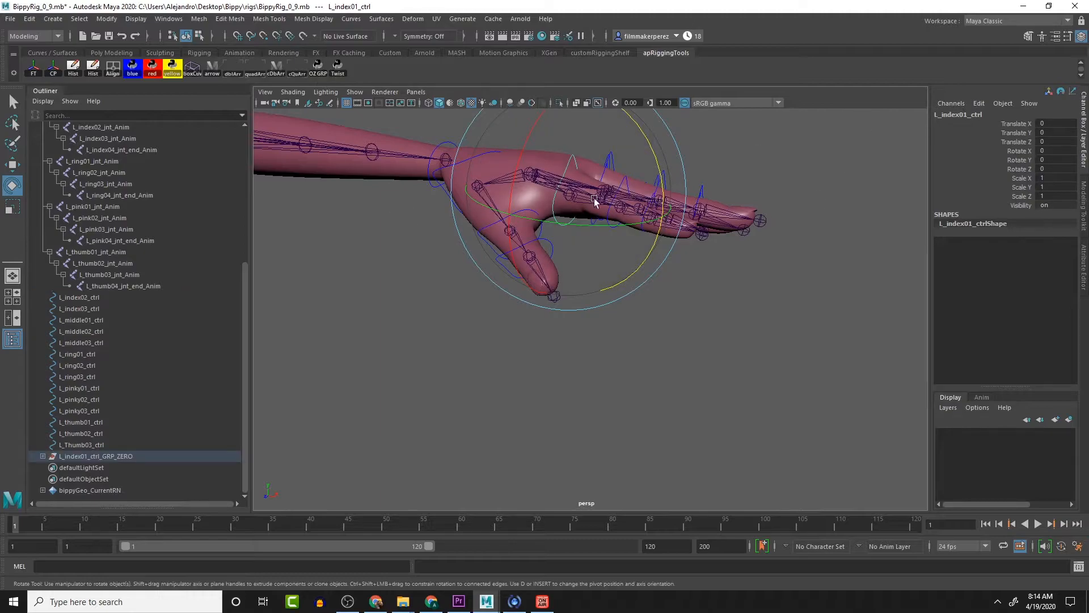
# Step: Expand the L_index01_ctrl_GRP_ZERO hierarchy and examine the transform values of the zero group, the offset group and the control
pyautogui.click(43, 457)
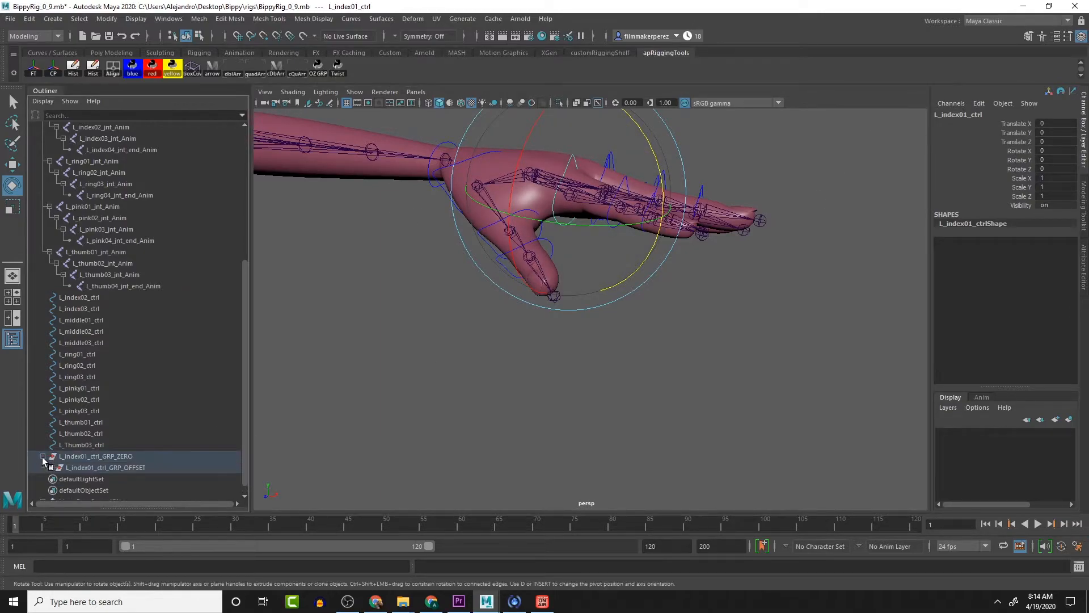
pyautogui.click(50, 467)
pyautogui.click(100, 468)
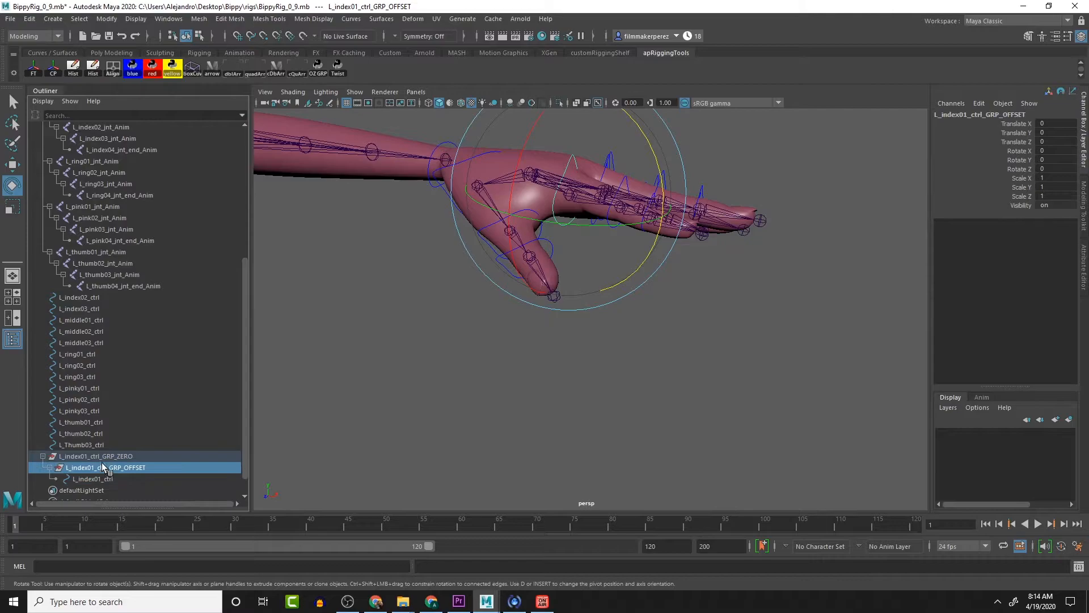
pyautogui.click(100, 457)
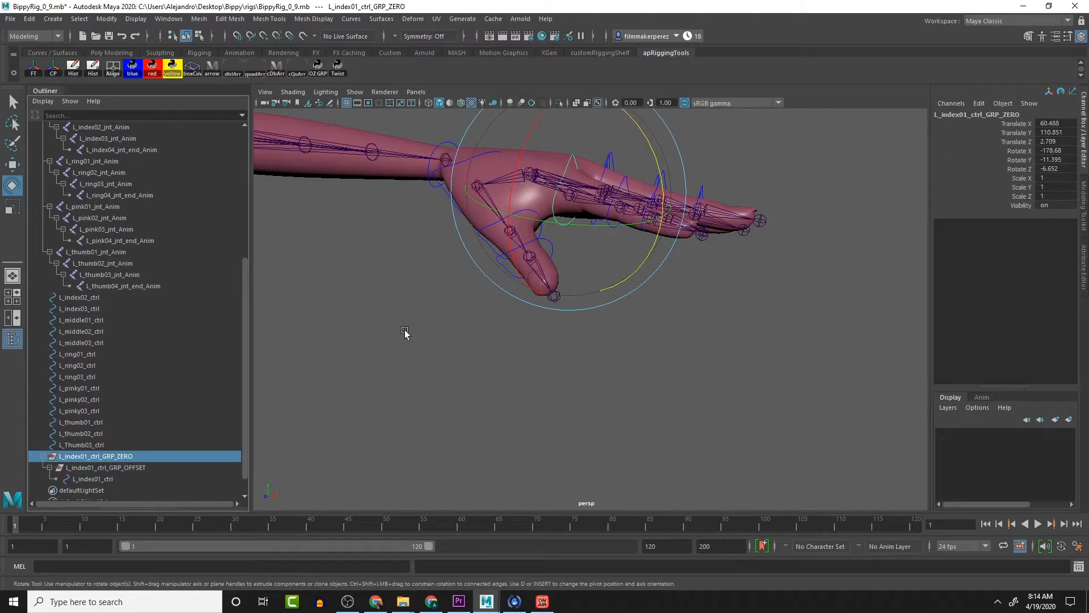
pyautogui.click(132, 466)
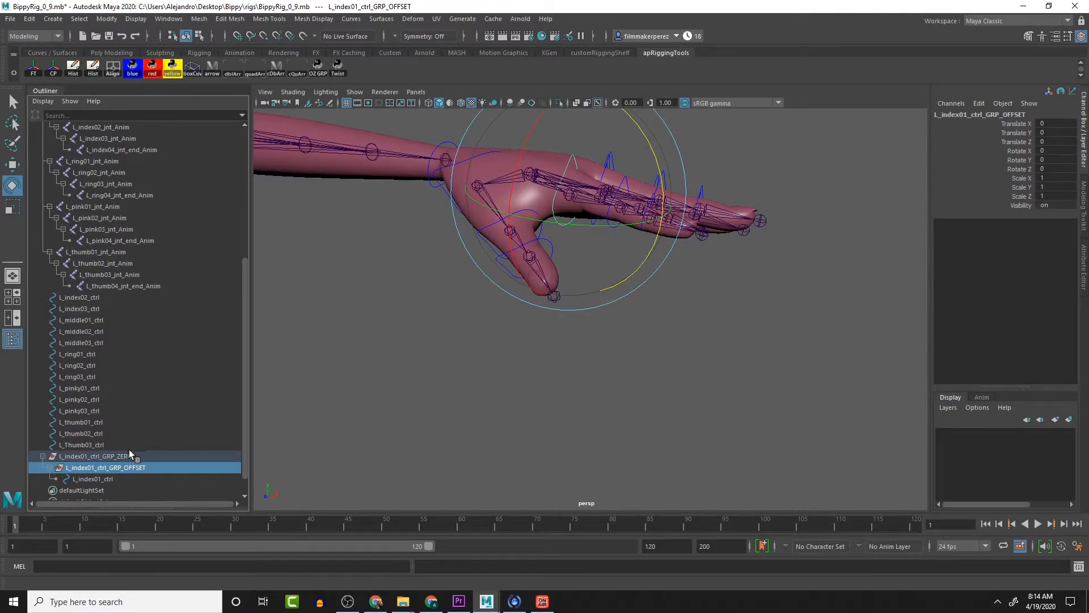
pyautogui.click(117, 479)
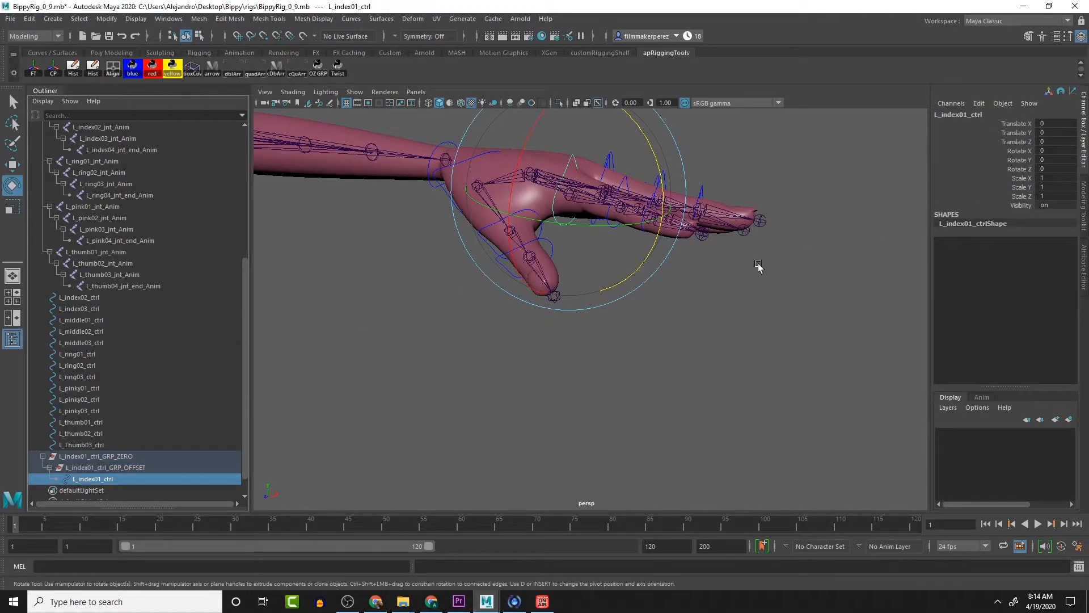
pyautogui.moveTo(89, 452); pyautogui.dragTo(93, 469)
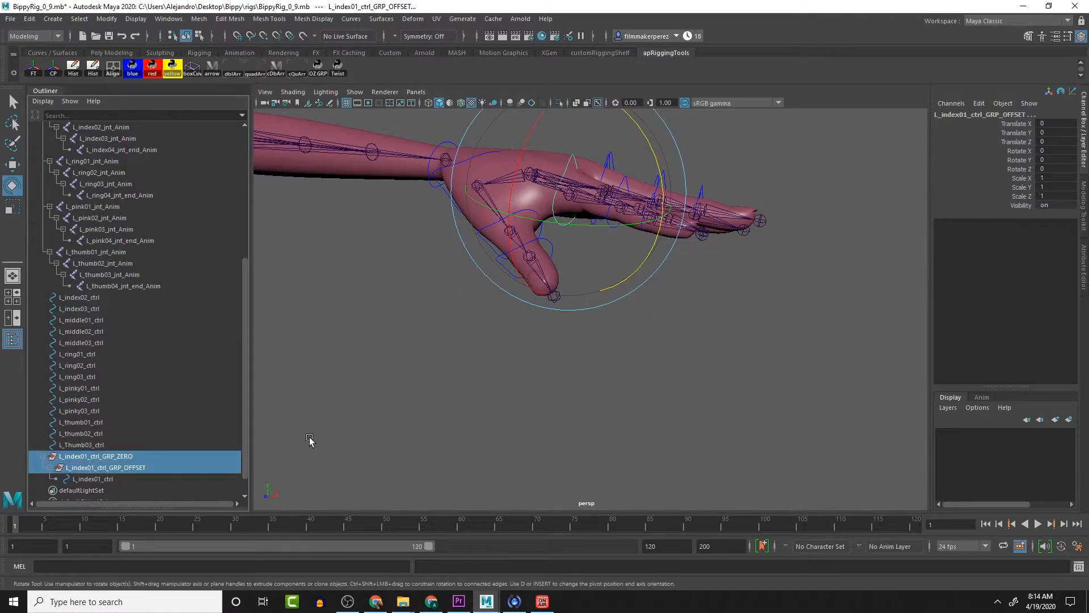
# Step: Create zero and offset groups with OZ GRP for the remaining index-finger controls, L_index02_ctrl and L_index03_ctrl
pyautogui.keyDown('alt'); pyautogui.moveTo(729, 360); pyautogui.dragTo(722, 355); pyautogui.keyUp('alt')
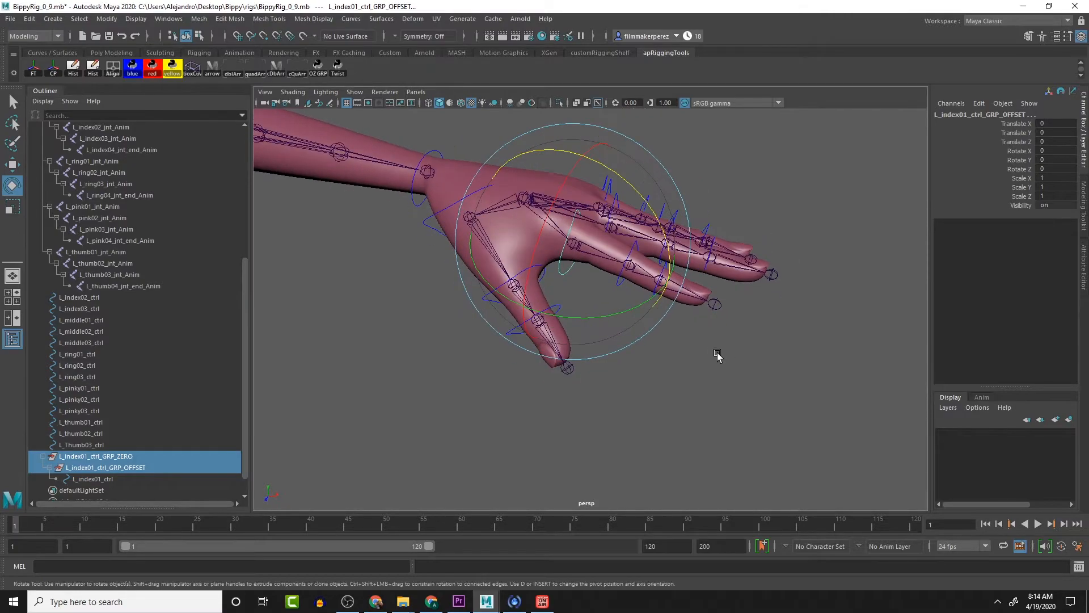
pyautogui.scroll(2, 711, 356)
pyautogui.click(705, 392)
pyautogui.click(632, 274)
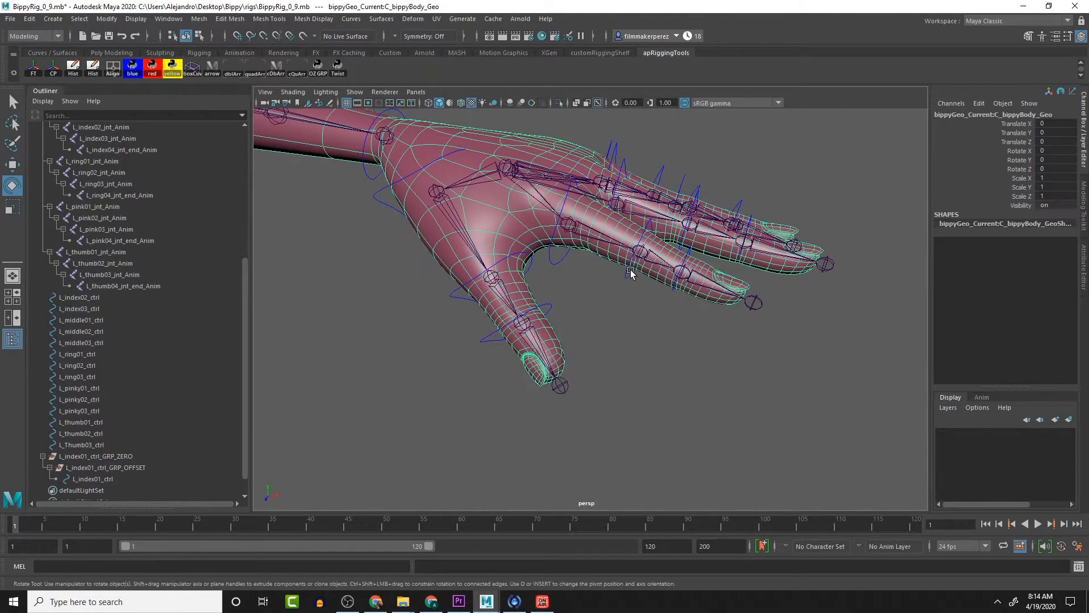
pyautogui.click(630, 275)
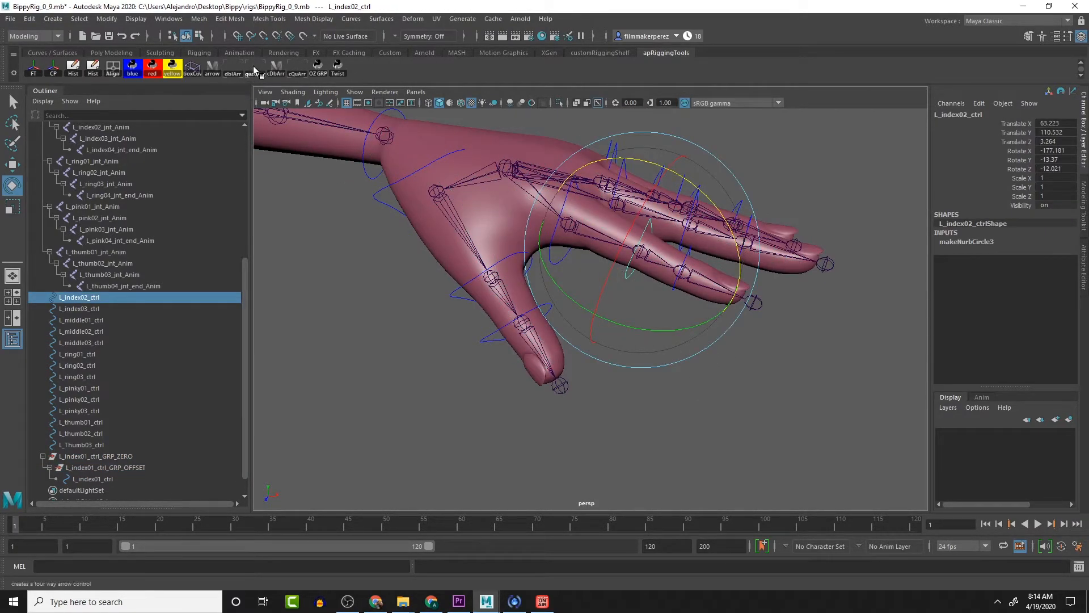
pyautogui.click(319, 66)
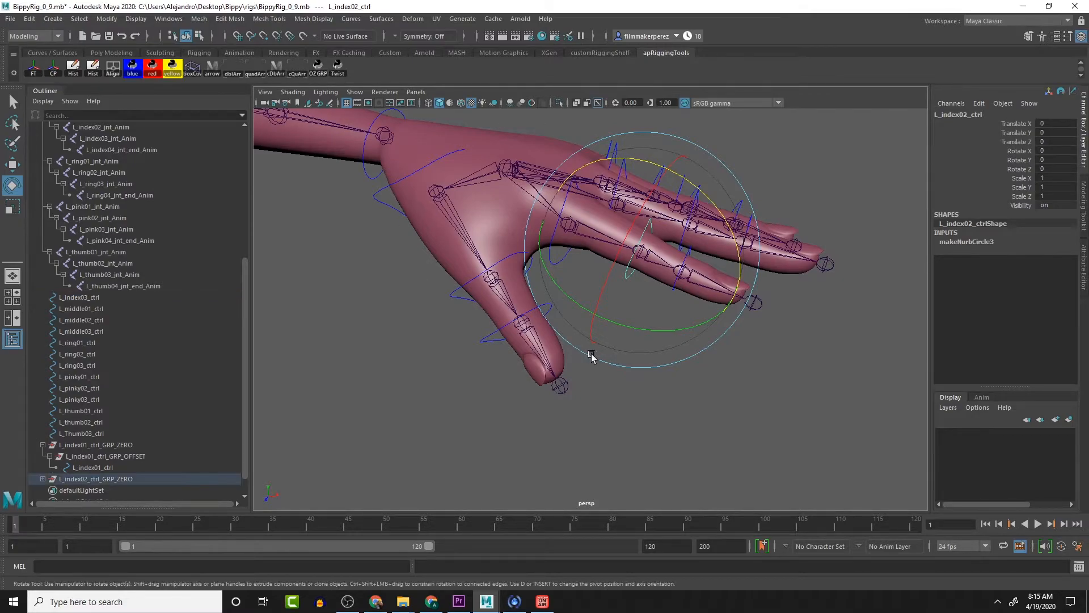
pyautogui.click(670, 371)
pyautogui.click(675, 292)
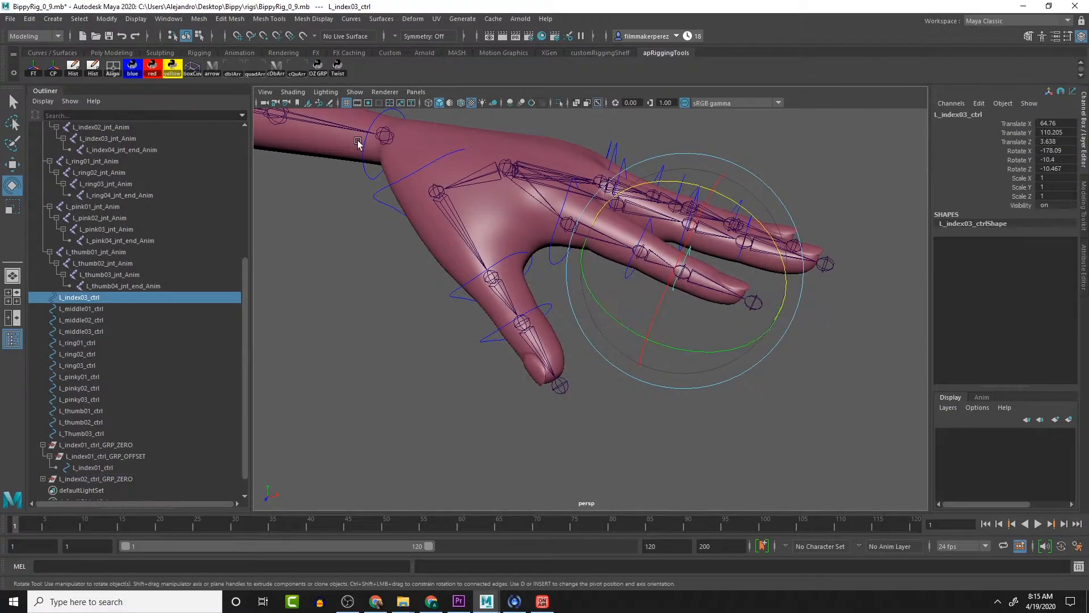
pyautogui.click(318, 66)
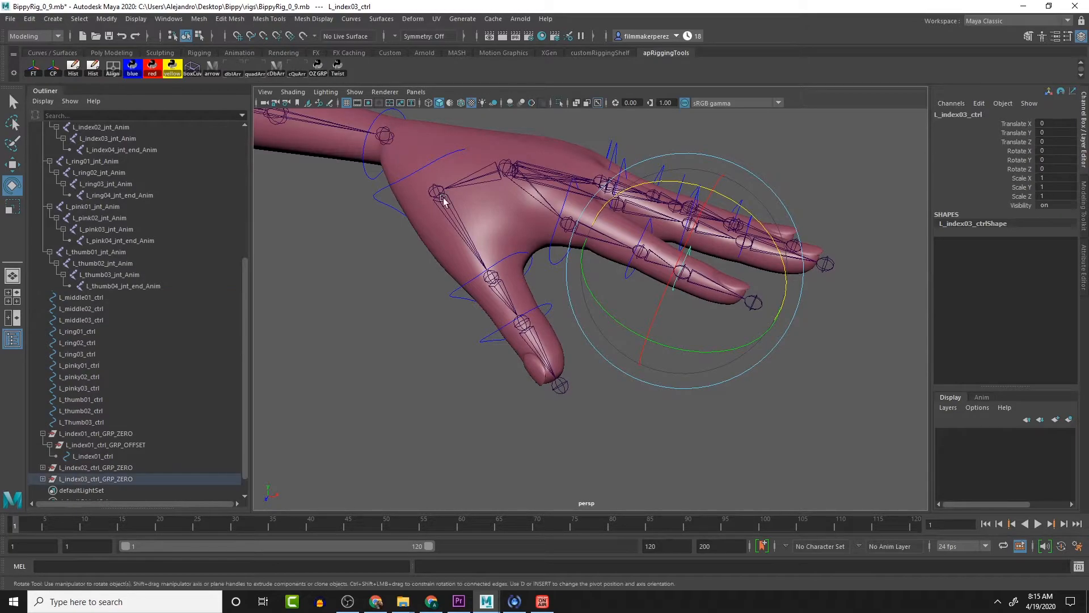
# Step: Repeat the OZ GRP command on each thumb control, L_thumb01_ctrl, L_thumb02_ctrl and L_Thumb03_ctrl, to give each its zero and offset groups
pyautogui.click(390, 207)
pyautogui.press('g')
pyautogui.click(392, 357)
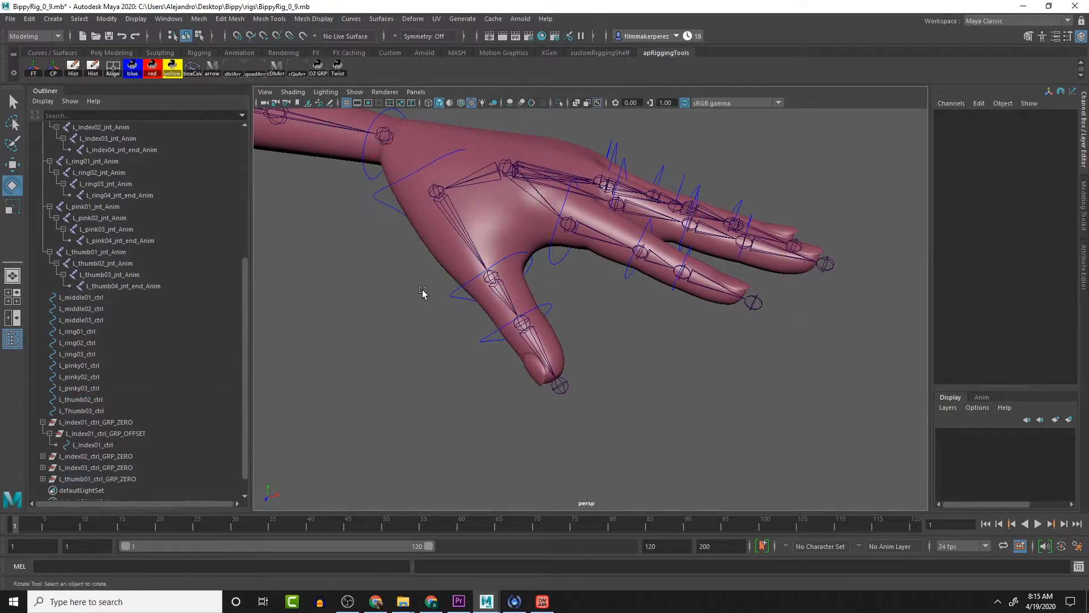
pyautogui.click(451, 298)
pyautogui.press('g')
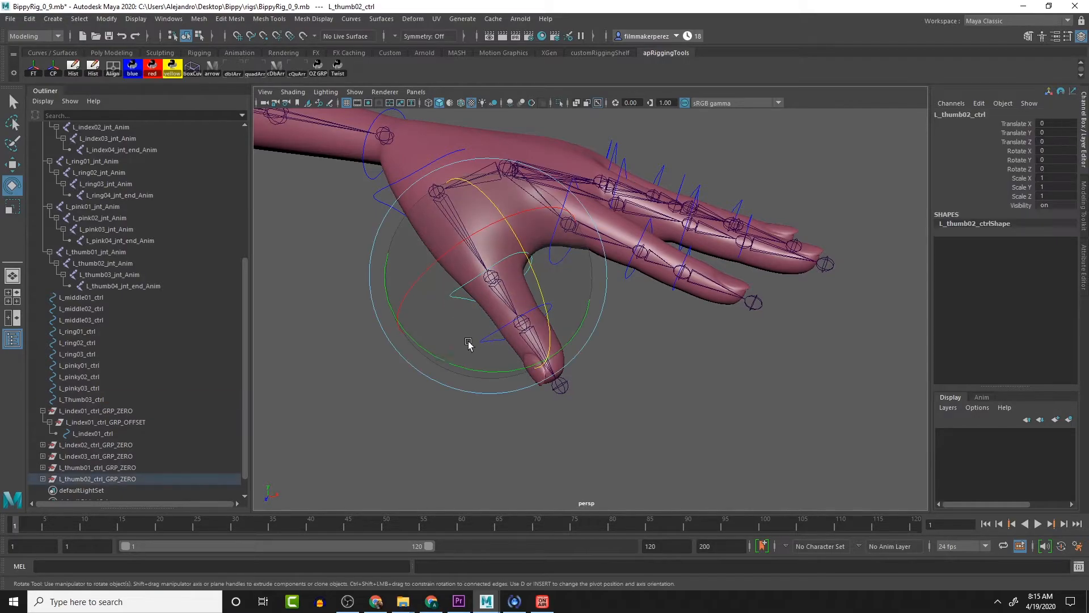
pyautogui.click(476, 370)
pyautogui.click(486, 340)
pyautogui.press('g')
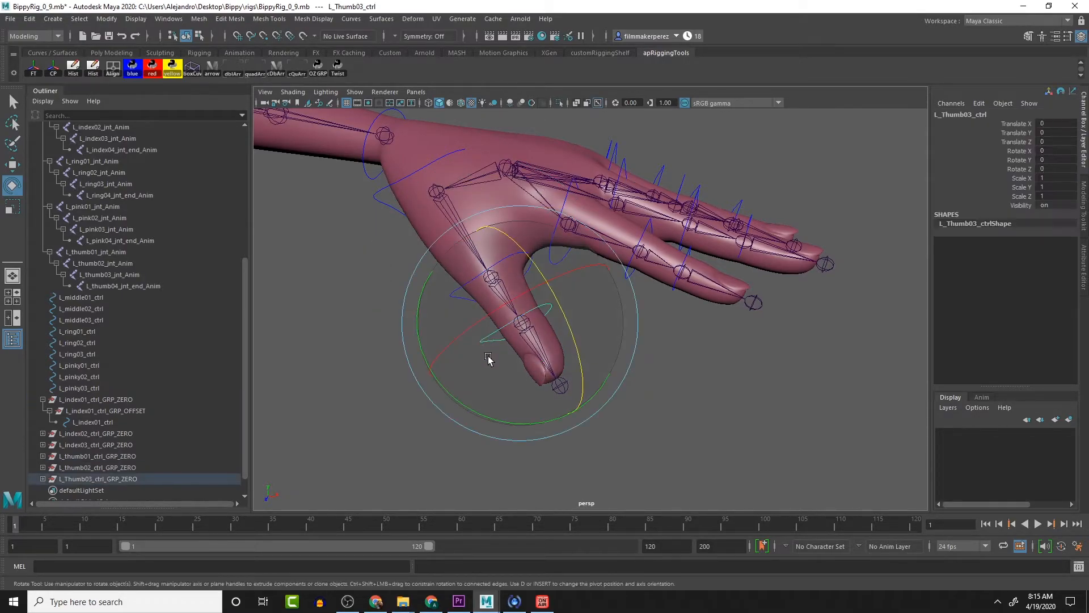
# Step: Repeat the OZ GRP command on each middle-finger control: L_middle01_ctrl, L_middle02_ctrl and L_middle03_ctrl
pyautogui.keyDown('alt'); pyautogui.moveTo(795, 382); pyautogui.dragTo(712, 376, button='middle'); pyautogui.keyUp('alt')
pyautogui.keyDown('alt'); pyautogui.moveTo(712, 376); pyautogui.dragTo(625, 411); pyautogui.keyUp('alt')
pyautogui.click(545, 264)
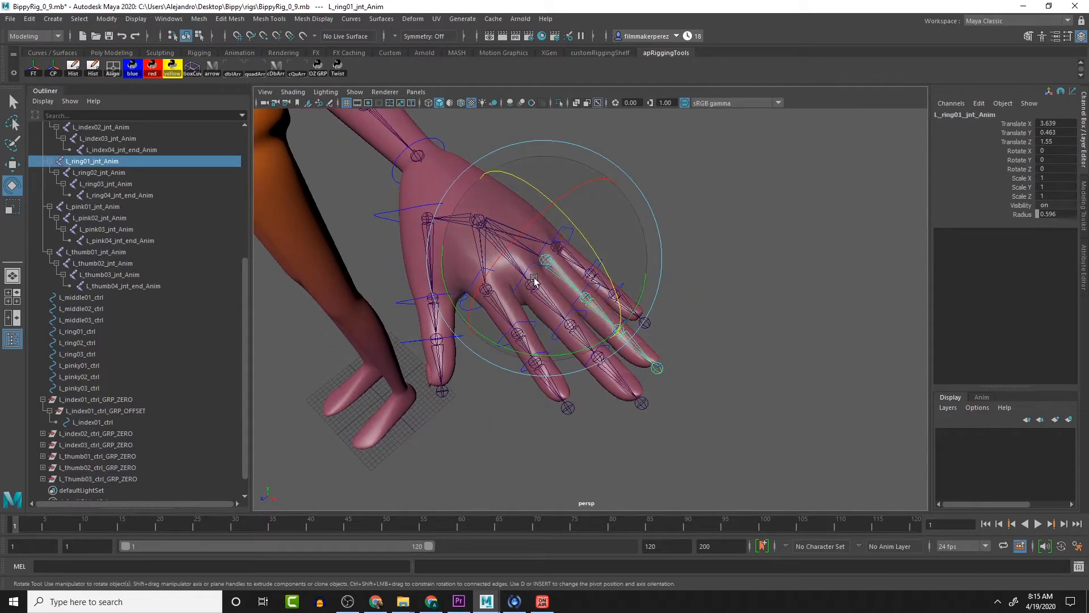
pyautogui.press('q')
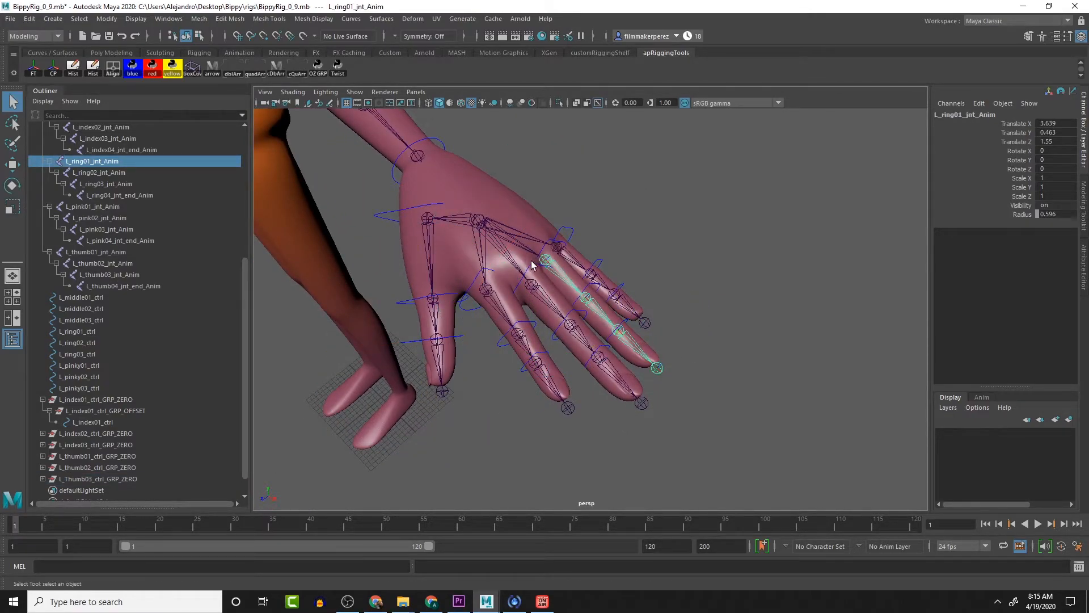
pyautogui.click(533, 264)
pyautogui.press('g')
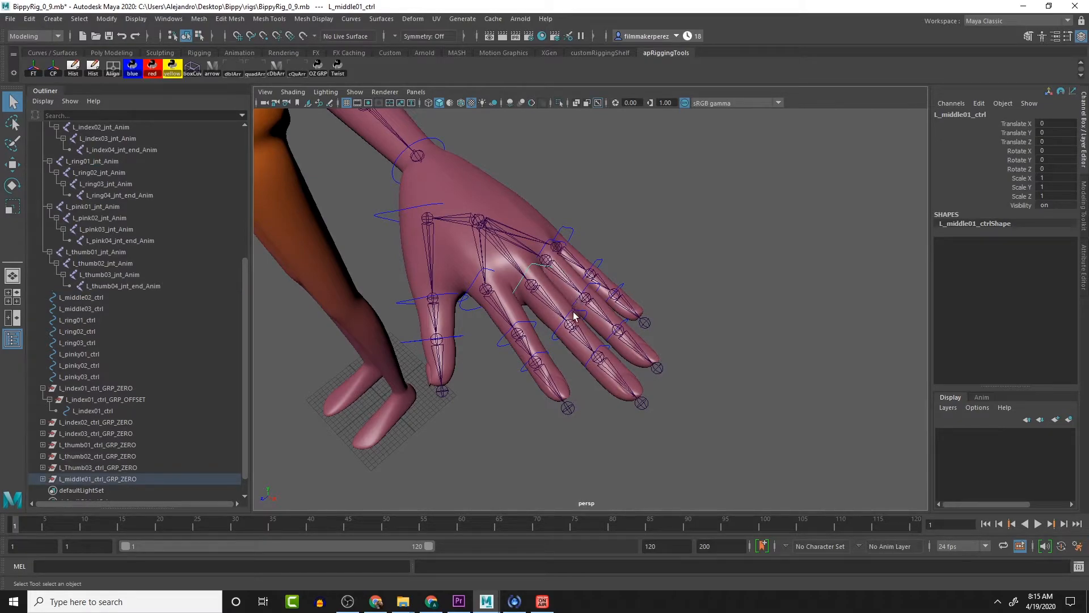
pyautogui.click(575, 316)
pyautogui.click(576, 313)
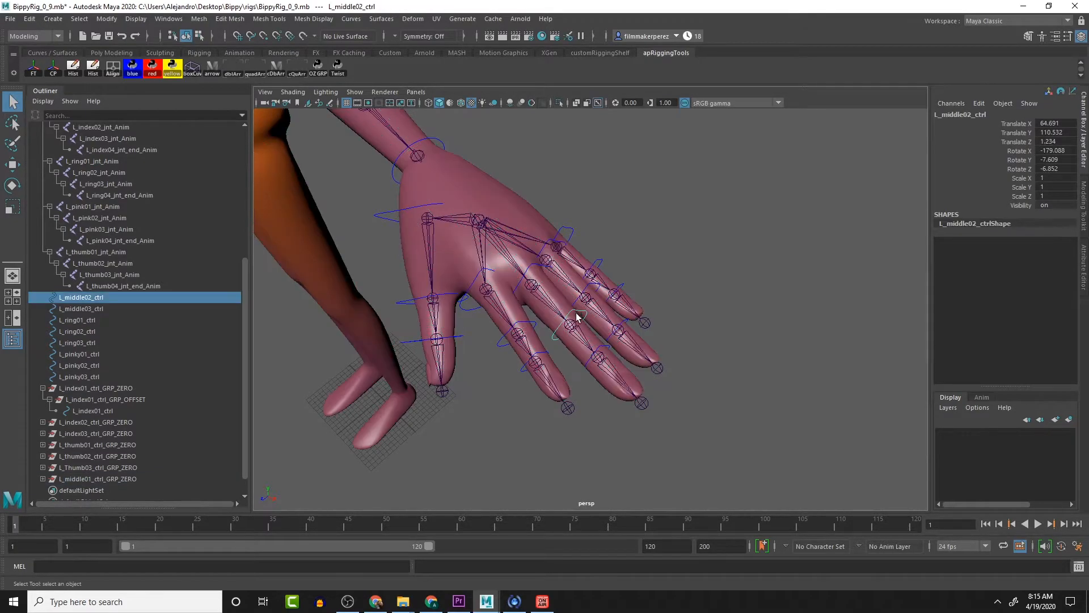
pyautogui.hotkey('ctrl', 'g')
pyautogui.click(609, 350)
pyautogui.hotkey('ctrl', 'g')
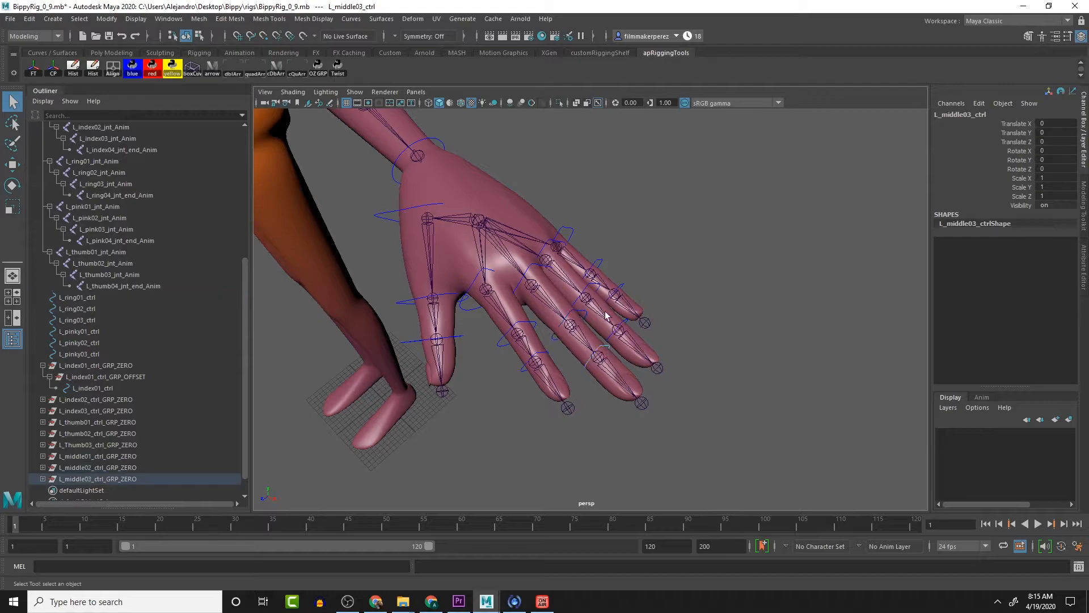
pyautogui.click(554, 244)
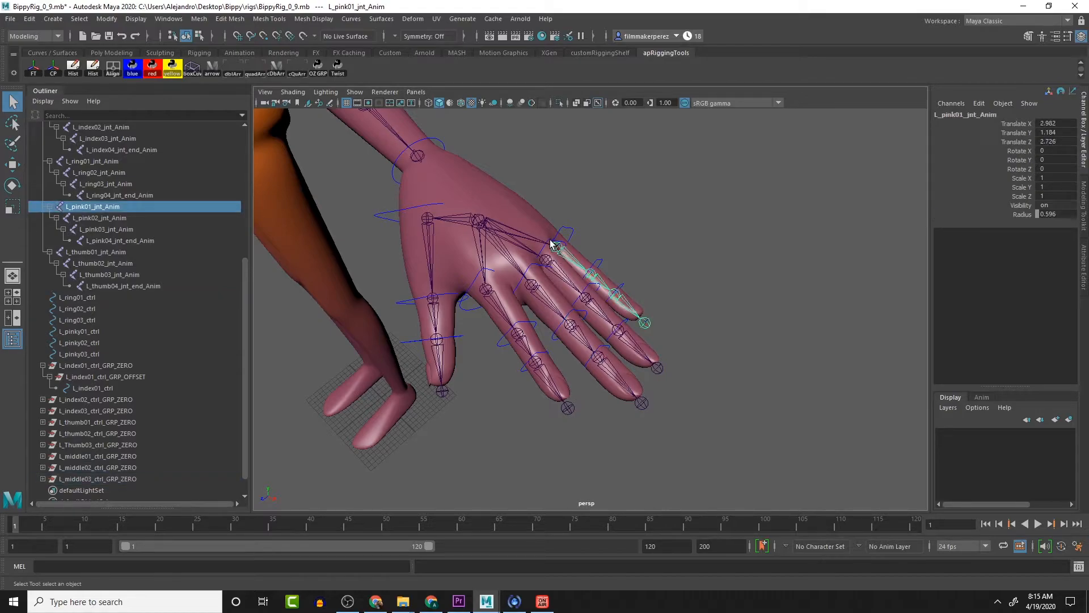
# Step: Repeat the OZ GRP command on each ring-finger control, L_ring01_ctrl, L_ring02_ctrl and L_ring03_ctrl, to give each its zero and offset groups
pyautogui.click(554, 239)
pyautogui.hotkey('ctrl', 'g')
pyautogui.click(588, 290)
pyautogui.hotkey('ctrl', 'g')
pyautogui.click(622, 321)
pyautogui.hotkey('ctrl', 'g')
# Step: Repeat the OZ GRP command on each pinky control: L_pinky01_ctrl, L_pinky02_ctrl and L_pinky03_ctrl
pyautogui.click(566, 234)
pyautogui.hotkey('ctrl', 'g')
pyautogui.click(600, 260)
pyautogui.hotkey('ctrl', 'g')
pyautogui.click(626, 294)
pyautogui.hotkey('ctrl', 'g')
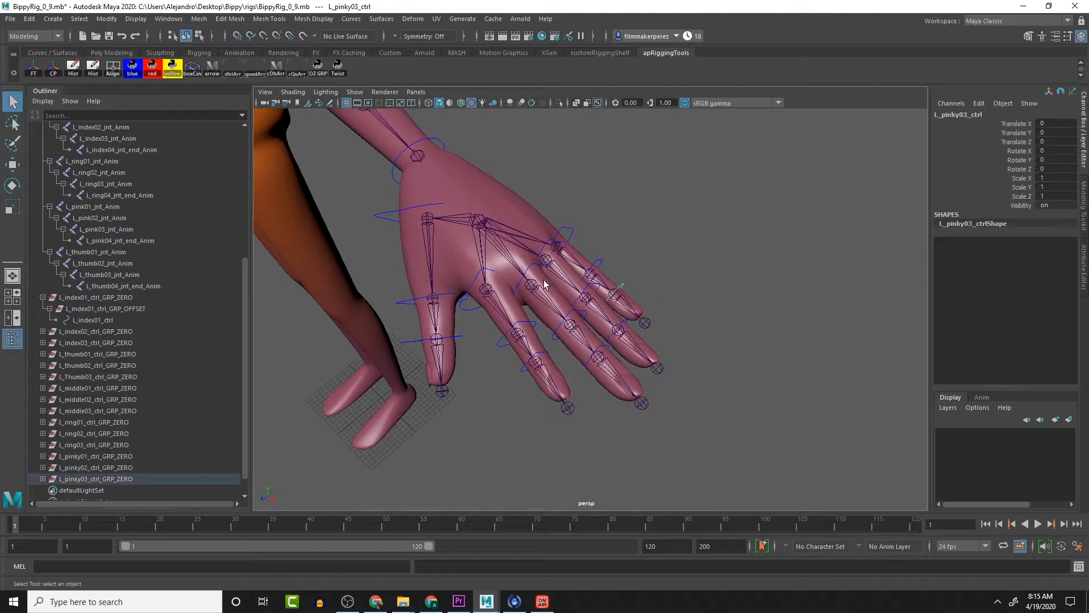
# Step: Collapse the L_index01_ctrl_GRP_ZERO hierarchy and check the translate and rotate values of the three thumb controls
pyautogui.click(43, 297)
pyautogui.keyDown('alt'); pyautogui.moveTo(420, 346); pyautogui.dragTo(541, 317); pyautogui.keyUp('alt')
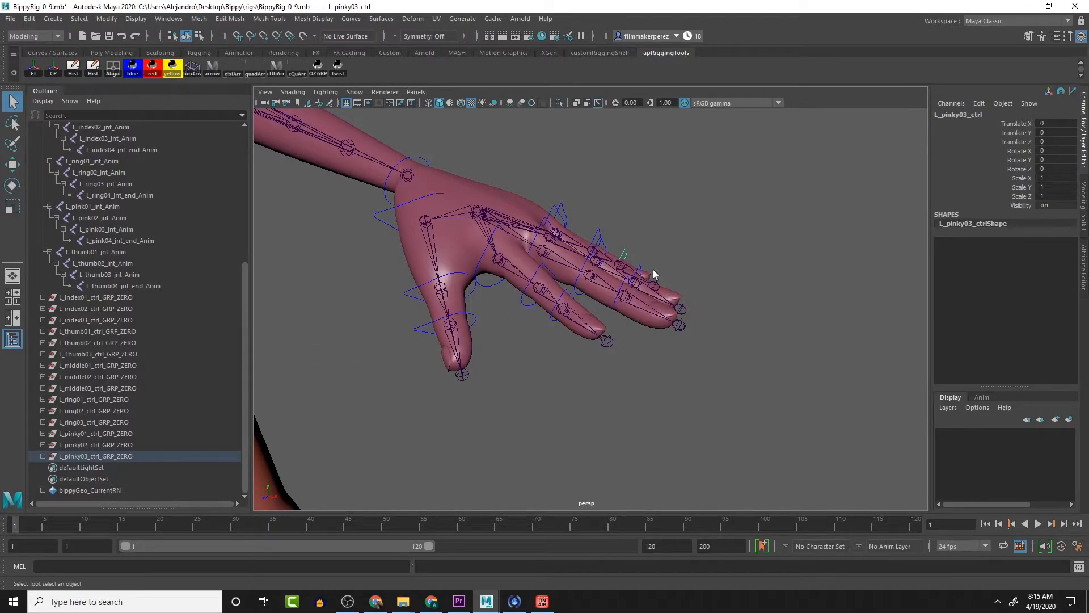
pyautogui.moveTo(1058, 124); pyautogui.dragTo(1058, 168)
pyautogui.keyDown('alt'); pyautogui.moveTo(611, 232); pyautogui.dragTo(580, 185); pyautogui.keyUp('alt')
pyautogui.click(392, 248)
pyautogui.keyDown('alt'); pyautogui.moveTo(413, 255); pyautogui.dragTo(313, 285); pyautogui.keyUp('alt')
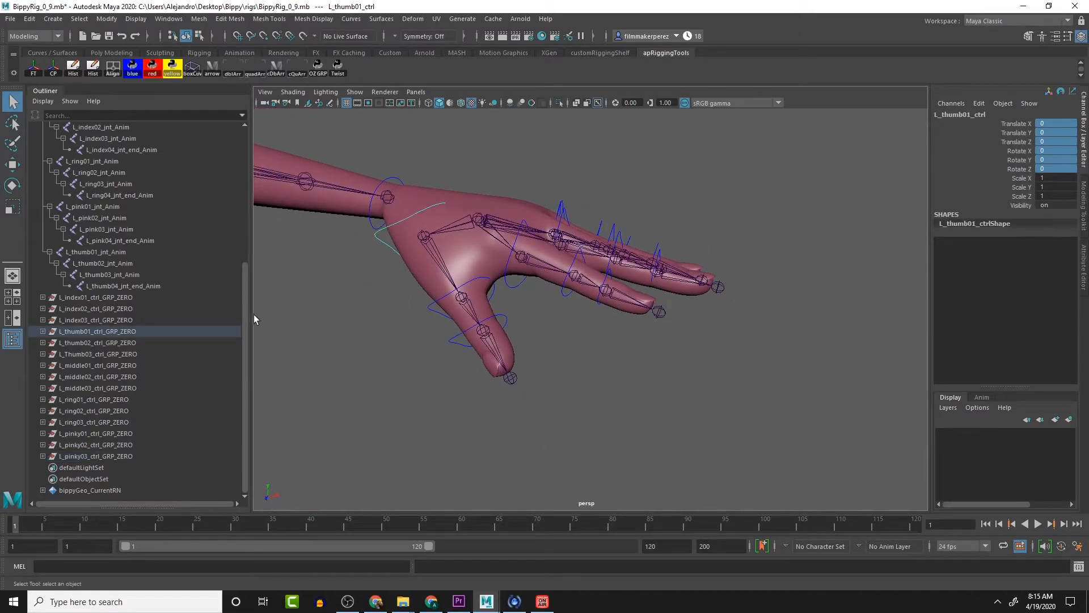
pyautogui.click(462, 337)
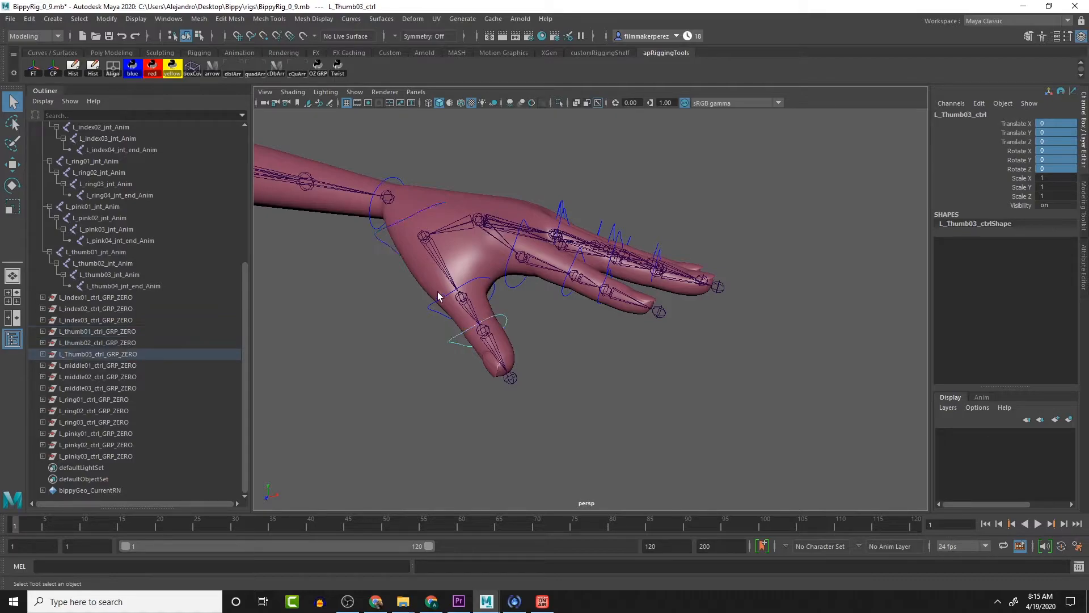
pyautogui.click(436, 306)
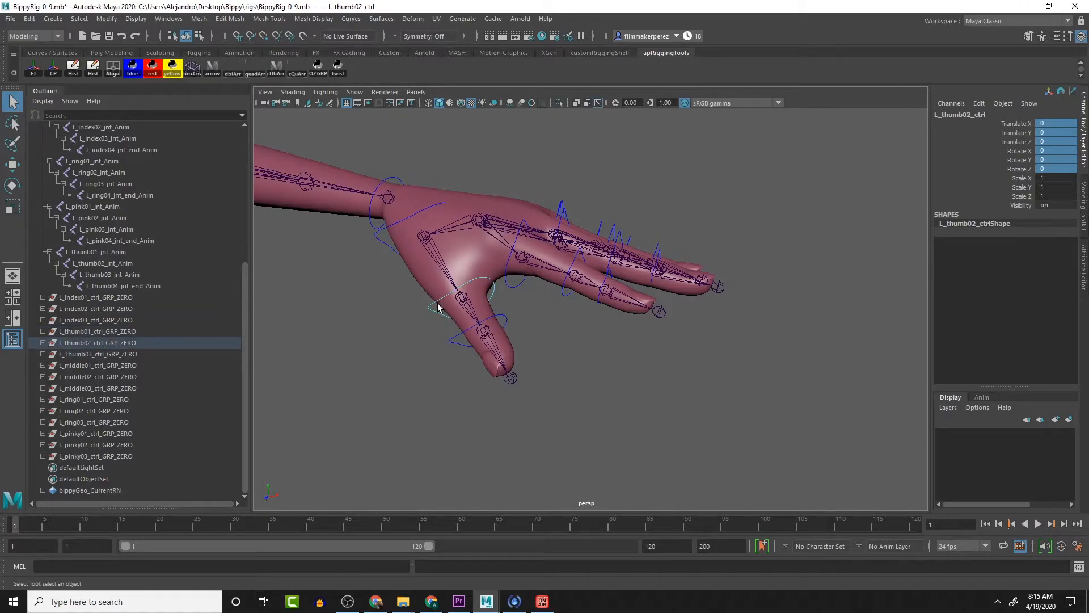
pyautogui.click(400, 220)
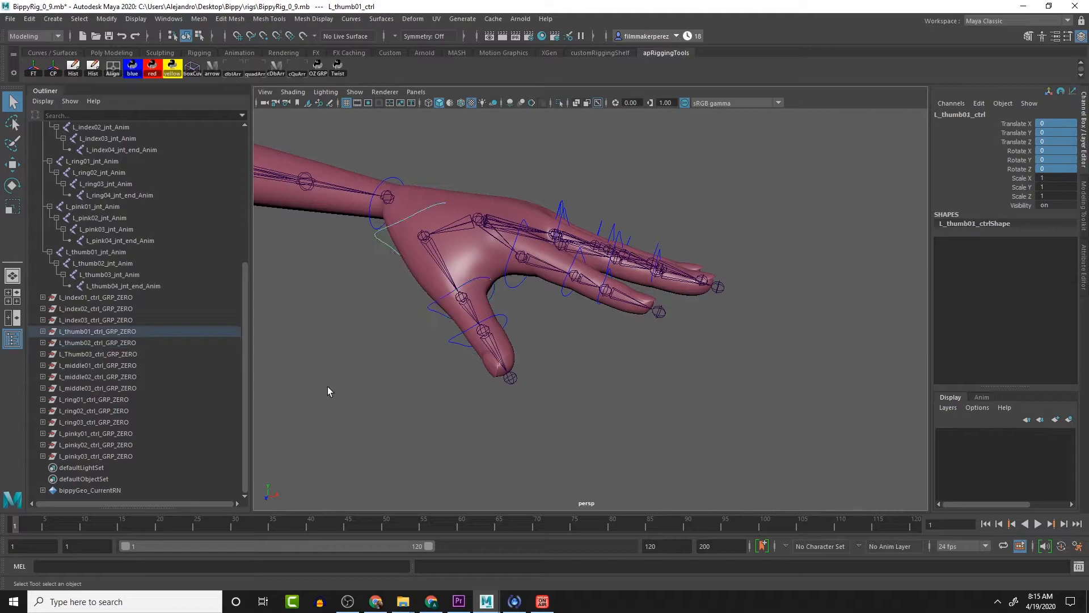
# Step: Parent L_index03_ctrl_GRP_ZERO under L_index02_ctrl, and L_index02_ctrl_GRP_ZERO under L_index01_ctrl
pyautogui.click(43, 297)
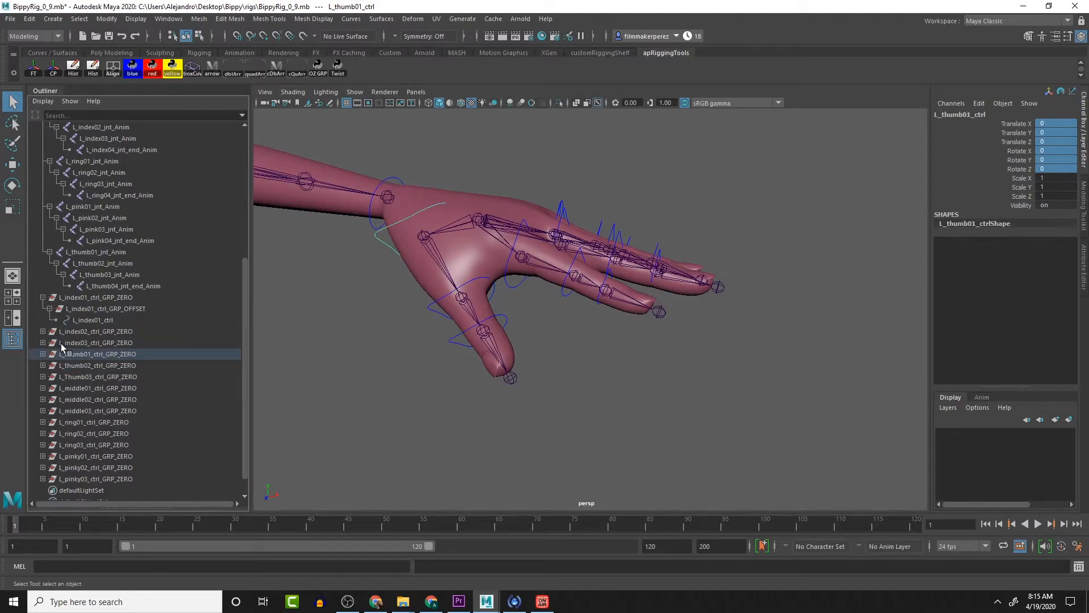
pyautogui.click(43, 331)
pyautogui.click(43, 365)
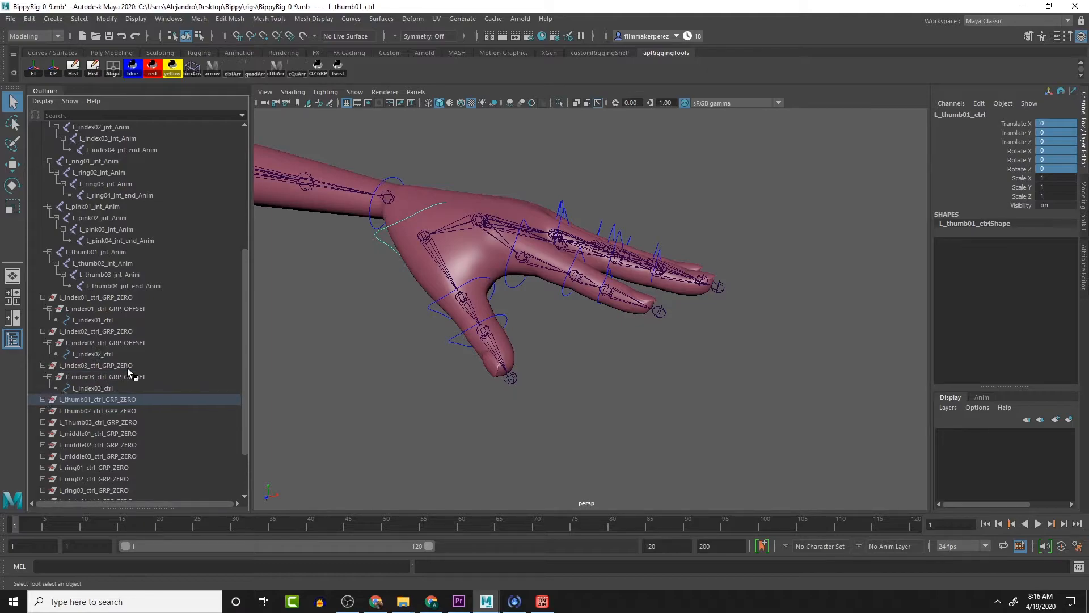
pyautogui.click(89, 366)
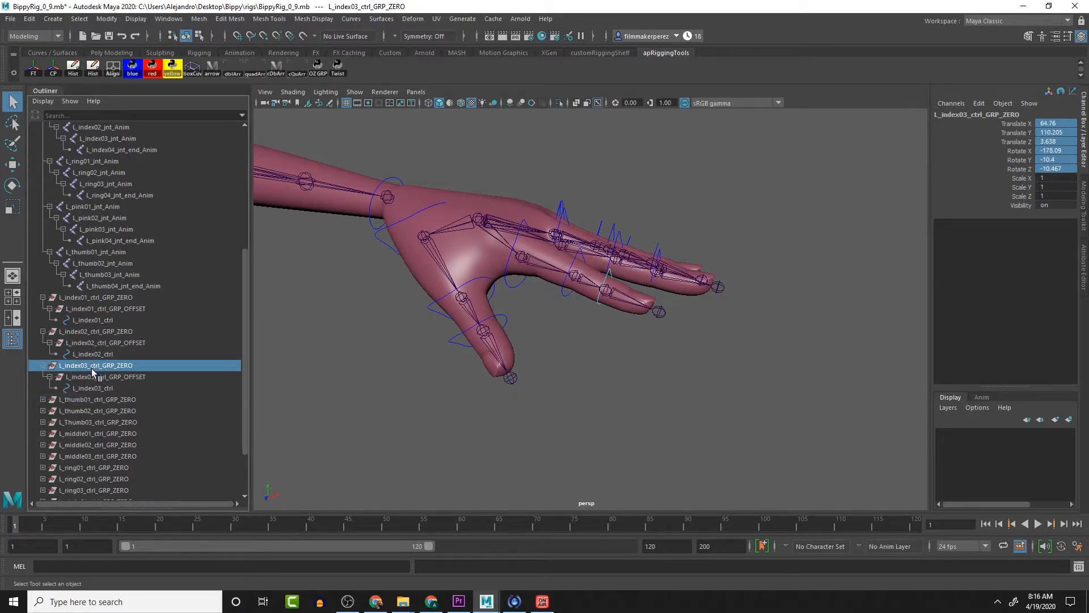
pyautogui.moveTo(92, 368); pyautogui.dragTo(81, 321)
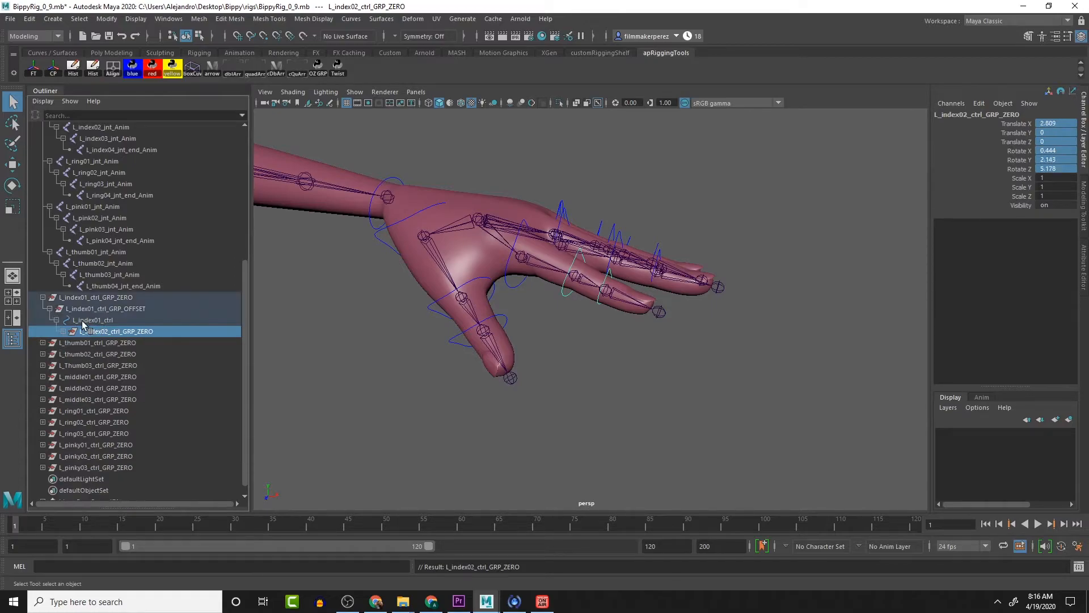
# Step: Test the index-finger hierarchy by rotating L_index01_ctrl about its Z axis, undo the rotation and clear the selection
pyautogui.click(518, 281)
pyautogui.press('e')
pyautogui.moveTo(579, 205); pyautogui.dragTo(566, 299)
pyautogui.hotkey('ctrl', 'z')
pyautogui.hotkey('ctrl', 'z')
pyautogui.hotkey('ctrl', 'z')
pyautogui.hotkey('ctrl', 'z')
pyautogui.moveTo(567, 180); pyautogui.dragTo(601, 262)
pyautogui.hotkey('ctrl', 'z')
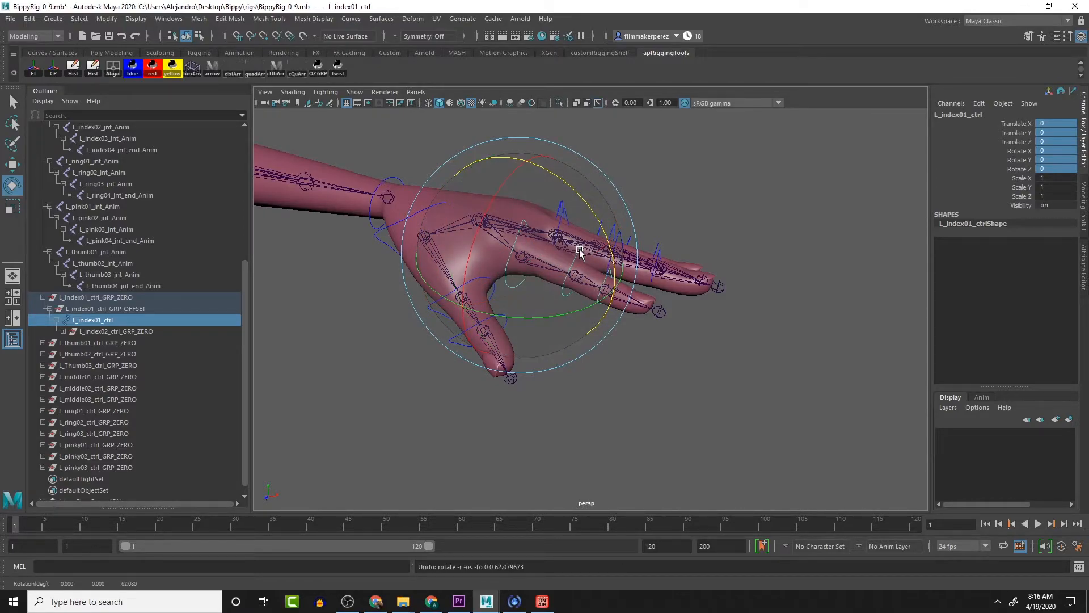
pyautogui.click(621, 413)
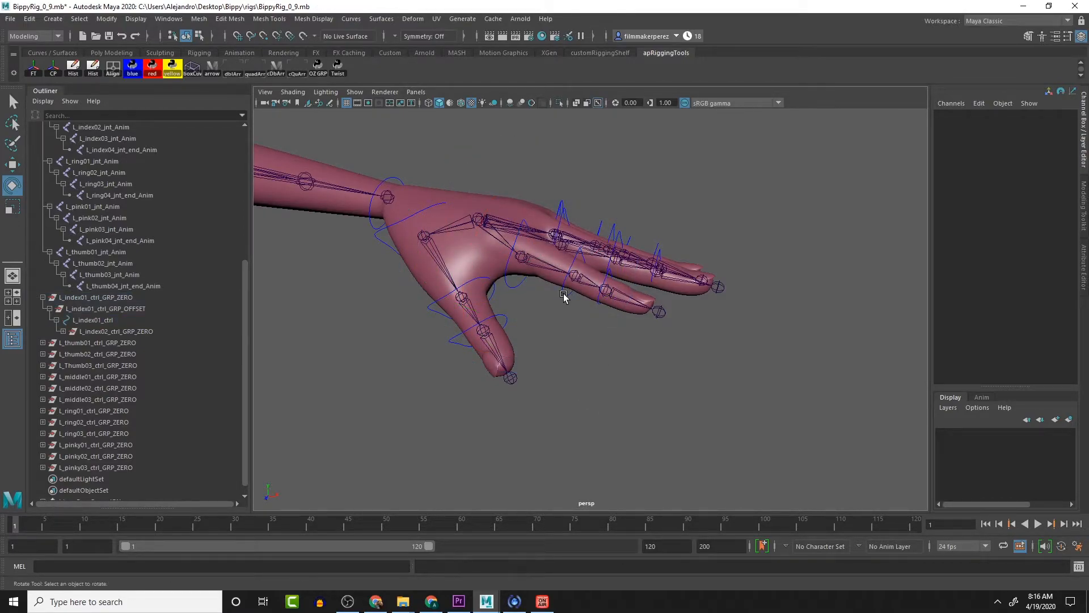
# Step: Test-rotate L_index02_ctrl and L_index03_ctrl one at a time about Z, undoing each rotation
pyautogui.click(563, 294)
pyautogui.moveTo(625, 206); pyautogui.dragTo(640, 314)
pyautogui.hotkey('ctrl', 'z')
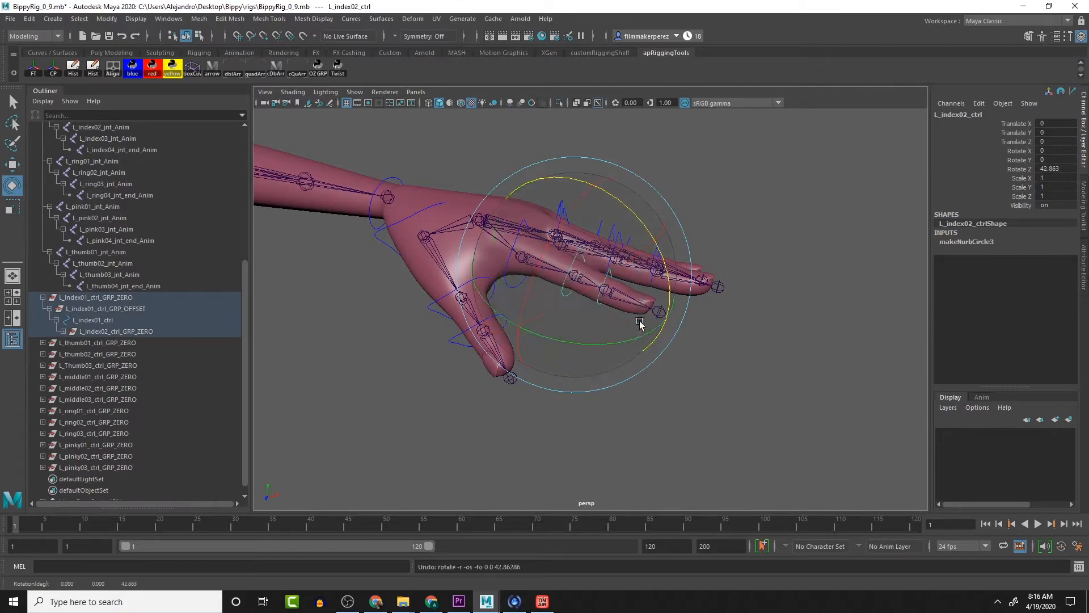
pyautogui.click(621, 349)
pyautogui.click(623, 271)
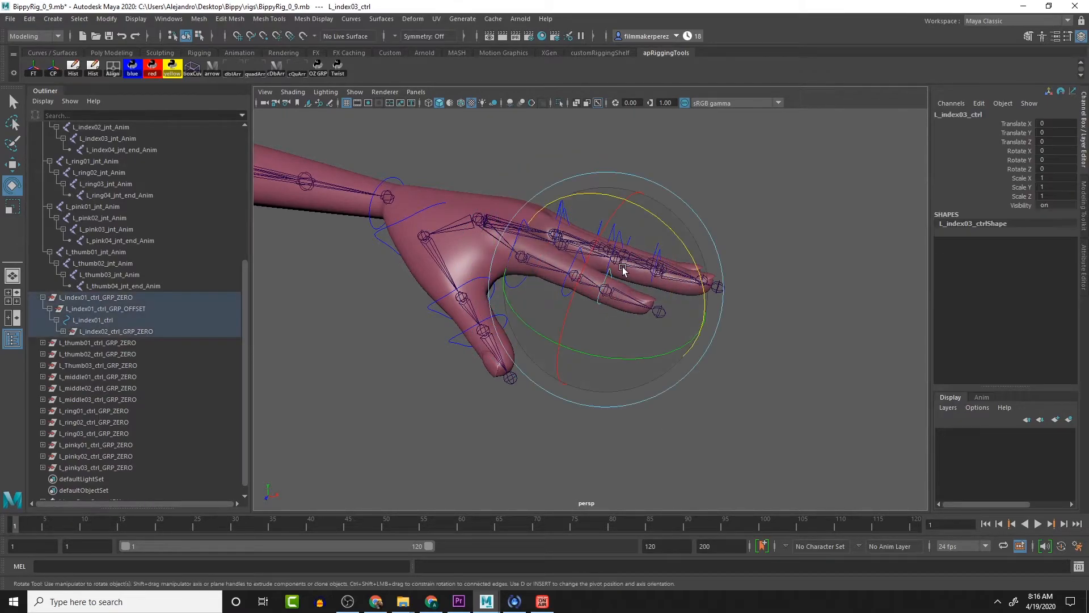
pyautogui.moveTo(662, 217); pyautogui.dragTo(662, 290)
pyautogui.hotkey('ctrl', 'z')
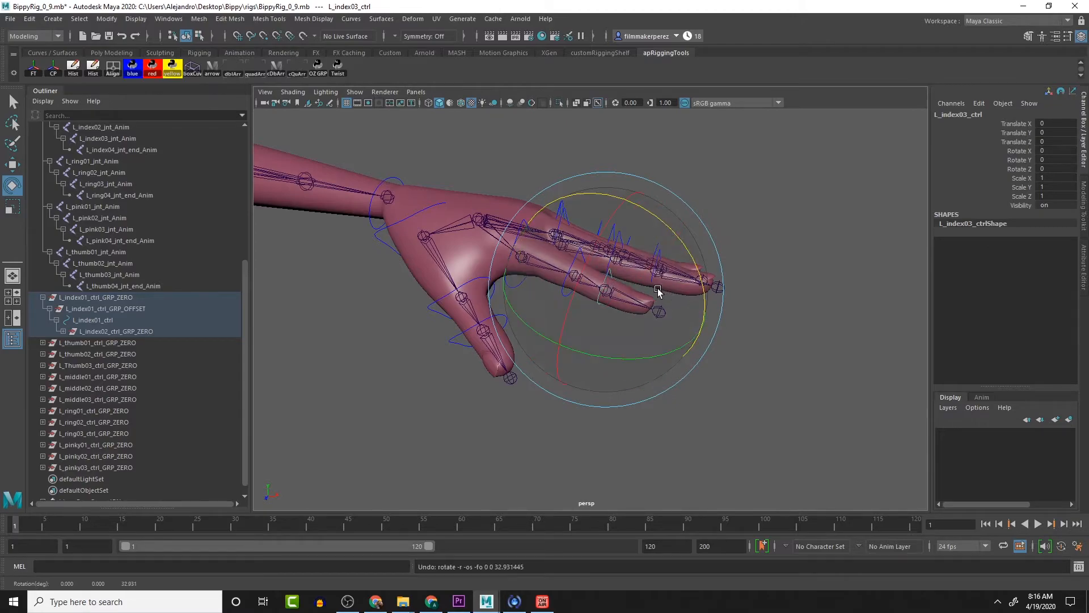
pyautogui.click(686, 468)
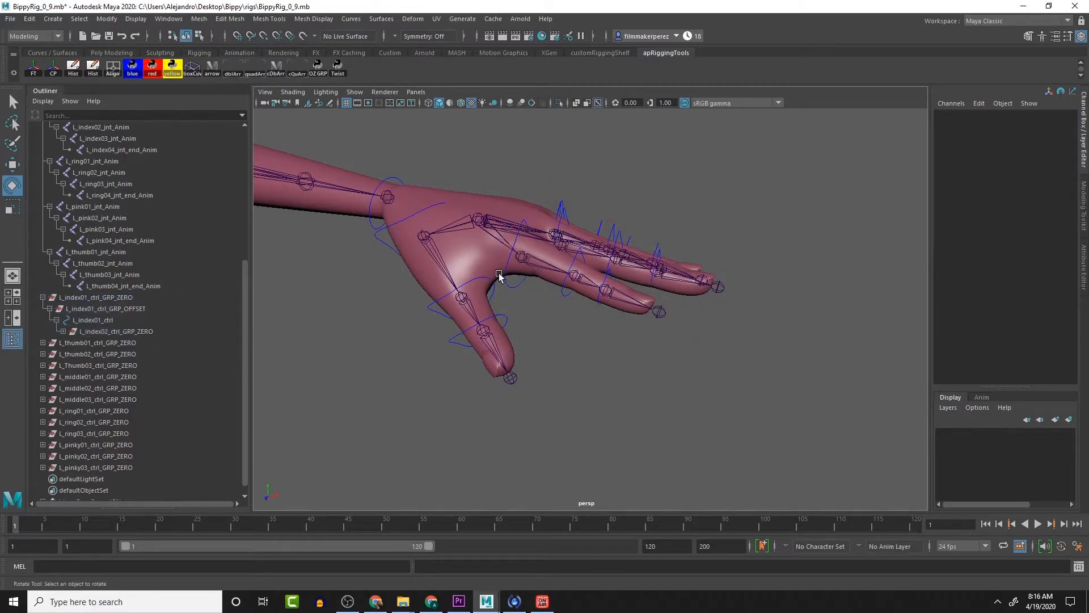
# Step: Select all three index-finger controls, test-rotate them together about Z to curl the finger, and undo the rotation
pyautogui.press('q')
pyautogui.click(514, 287)
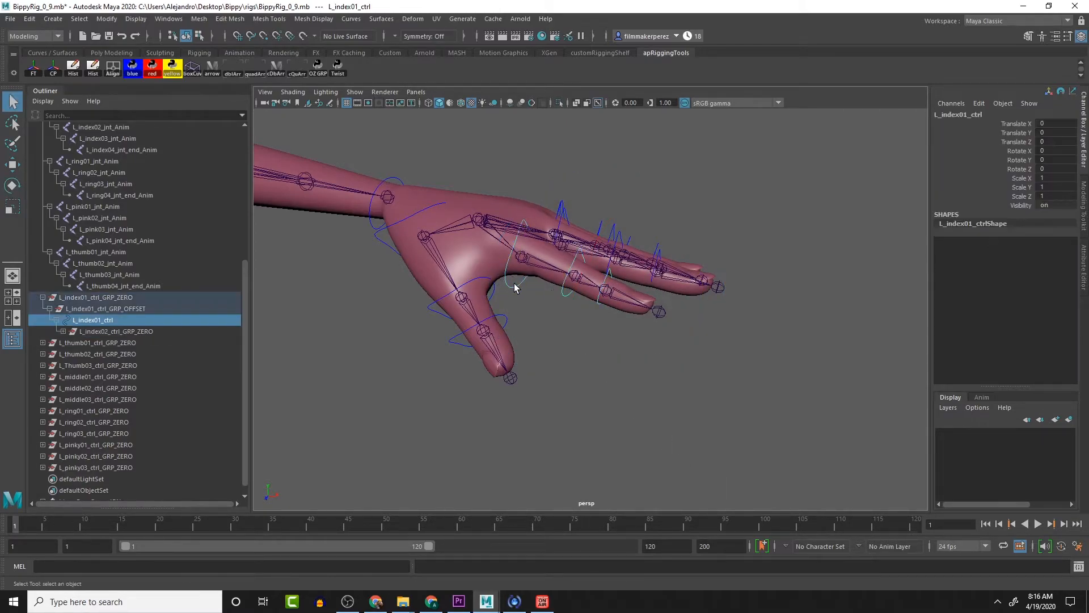
pyautogui.keyDown('shift'); pyautogui.click(570, 294); pyautogui.keyUp('shift')
pyautogui.click(597, 310)
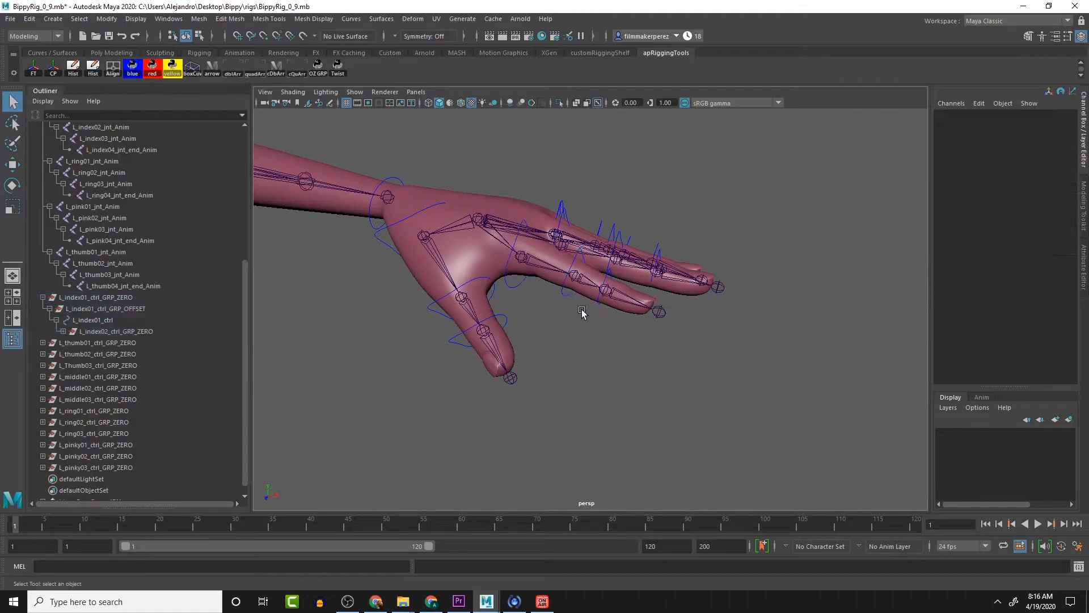
pyautogui.press('e')
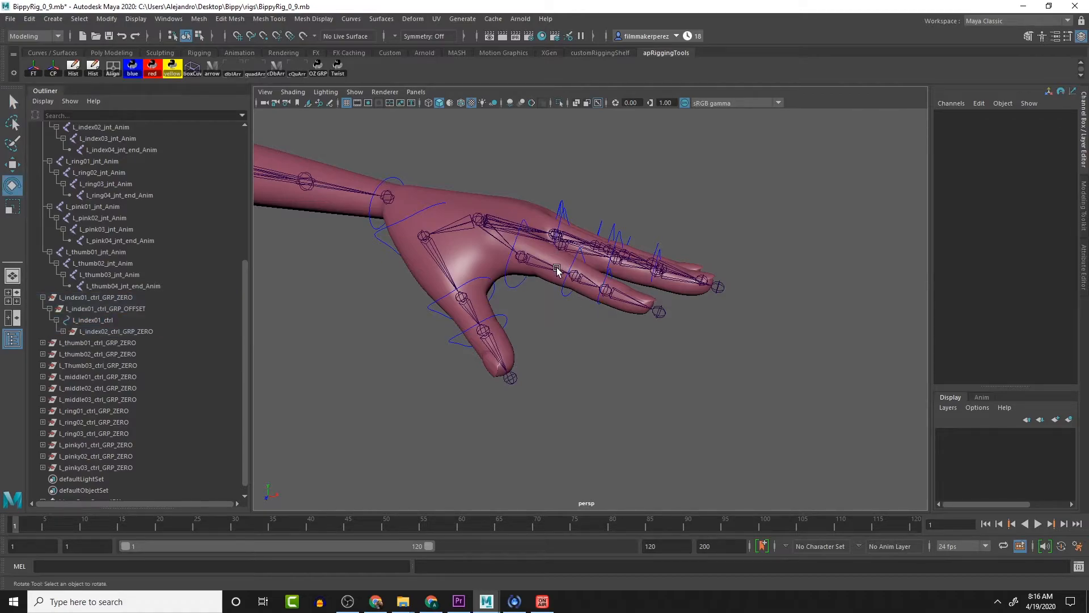
pyautogui.click(518, 285)
pyautogui.press('q')
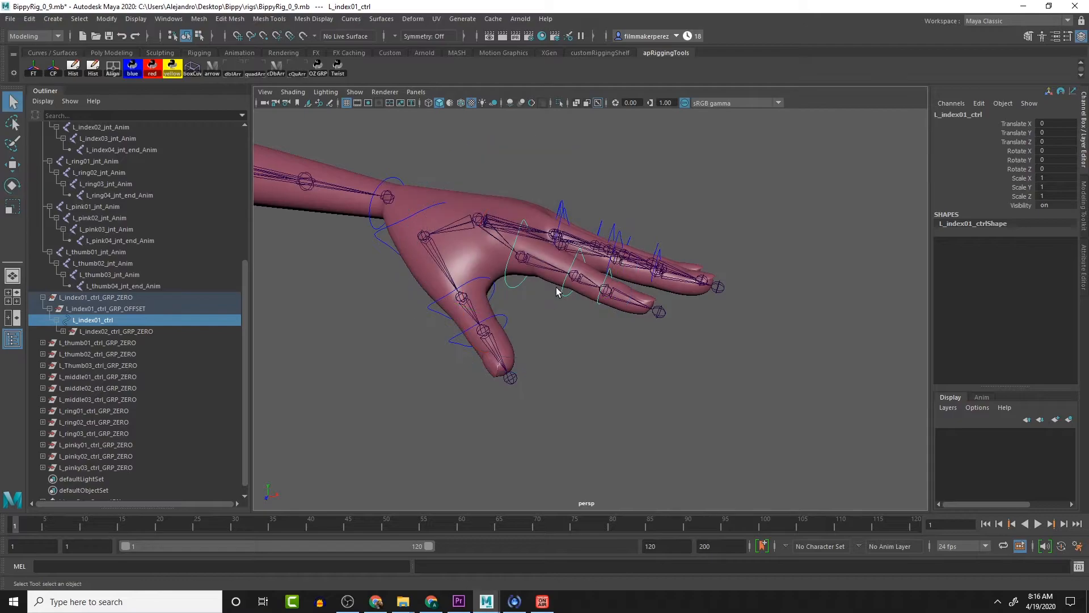
pyautogui.keyDown('shift'); pyautogui.click(562, 295); pyautogui.keyUp('shift')
pyautogui.keyDown('shift'); pyautogui.click(598, 305); pyautogui.keyUp('shift')
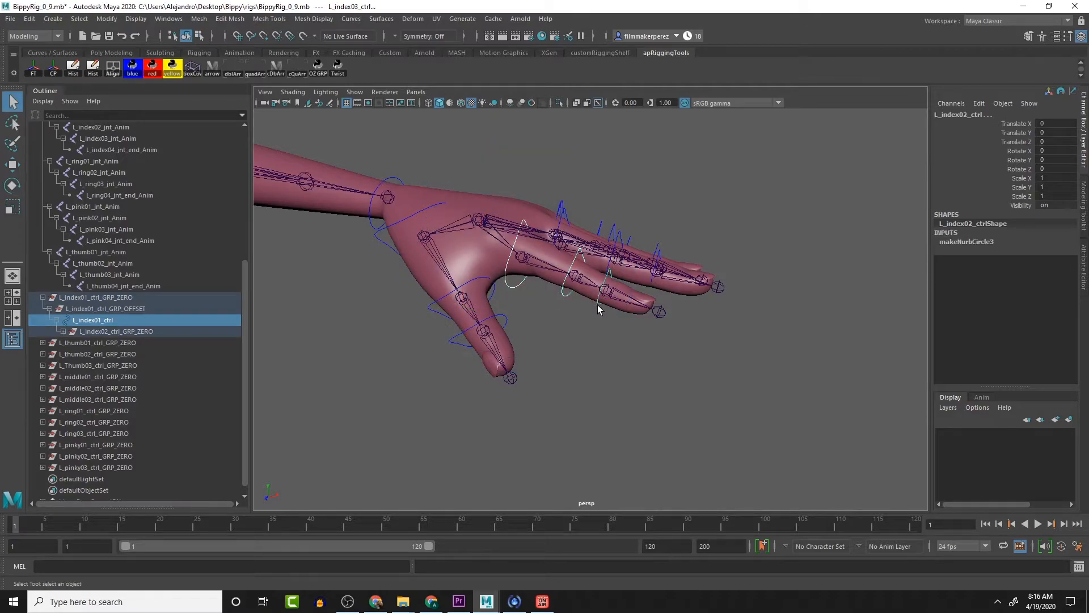
pyautogui.press('e')
pyautogui.moveTo(656, 219); pyautogui.dragTo(669, 355)
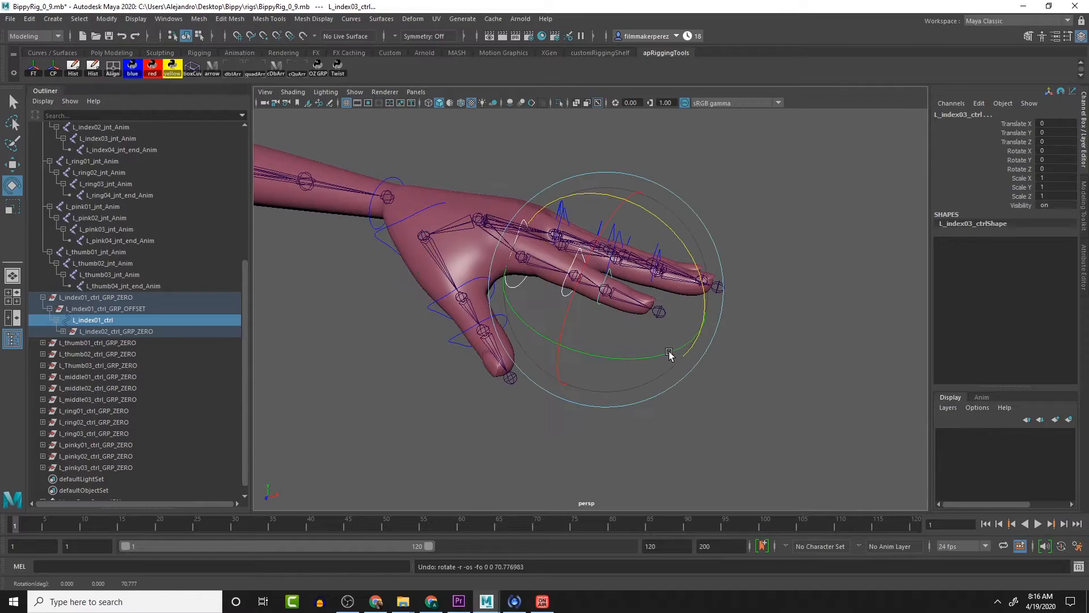
pyautogui.click(806, 356)
# Step: Parent L_Thumb03_ctrl_GRP_ZERO under L_thumb02_ctrl and L_thumb02_ctrl_GRP_ZERO under L_thumb01_ctrl, and collapse the thumb and index hierarchies
pyautogui.keyDown('alt'); pyautogui.moveTo(810, 358); pyautogui.dragTo(719, 378); pyautogui.keyUp('alt')
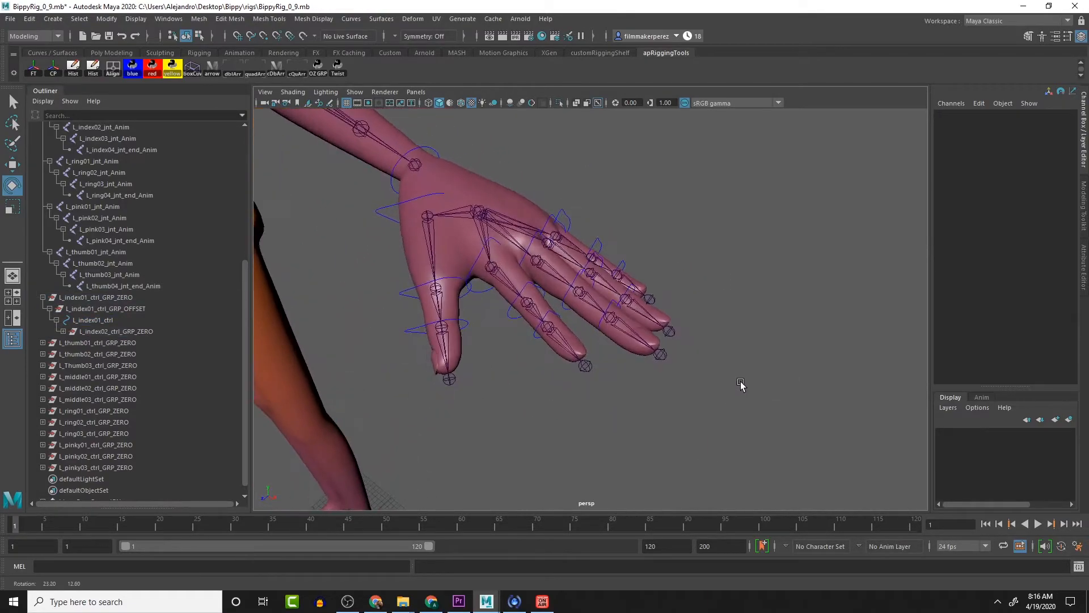
pyautogui.click(43, 343)
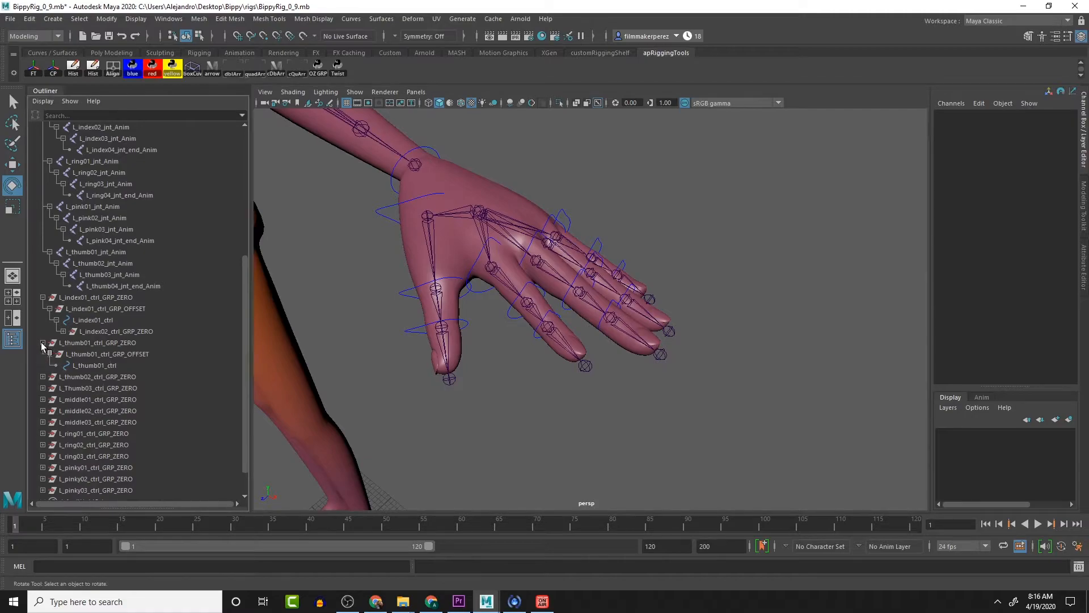
pyautogui.click(43, 377)
pyautogui.click(42, 411)
pyautogui.scroll(-5, 179, 398)
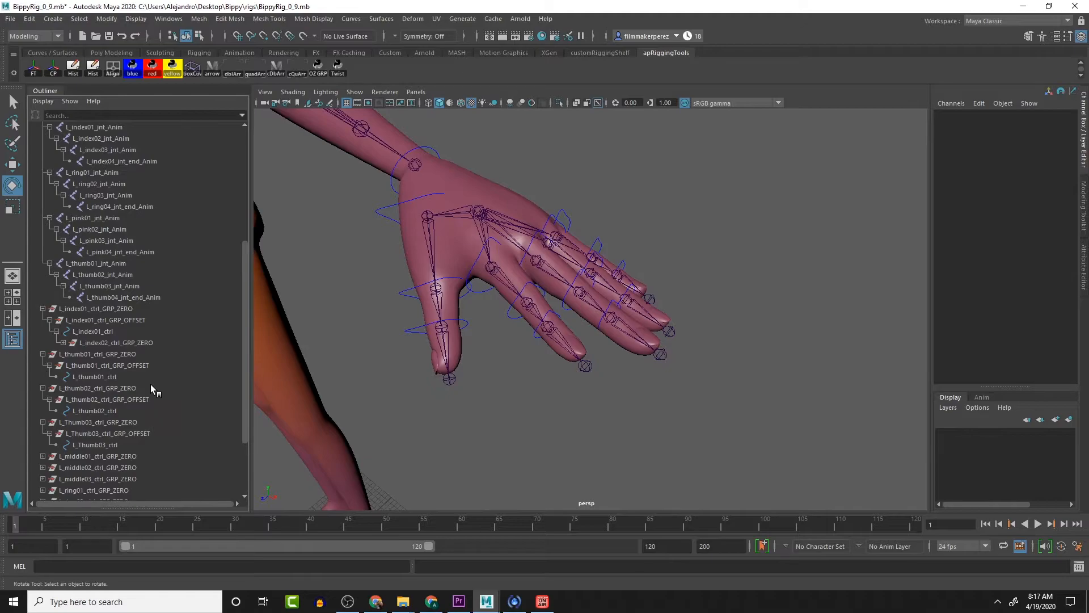
pyautogui.click(91, 332)
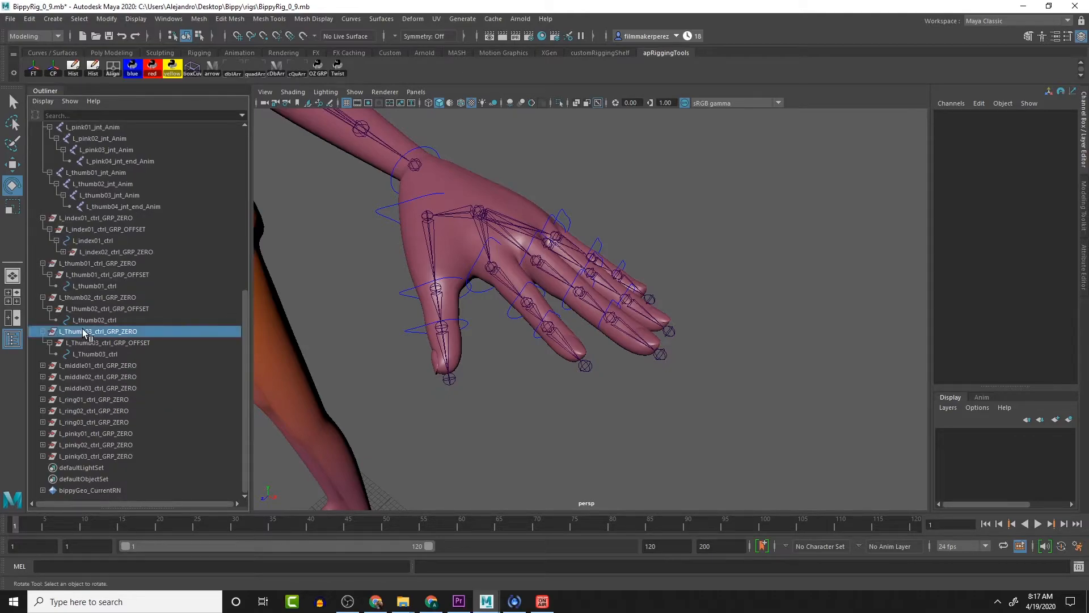
pyautogui.moveTo(90, 334); pyautogui.dragTo(89, 309)
pyautogui.click(85, 320)
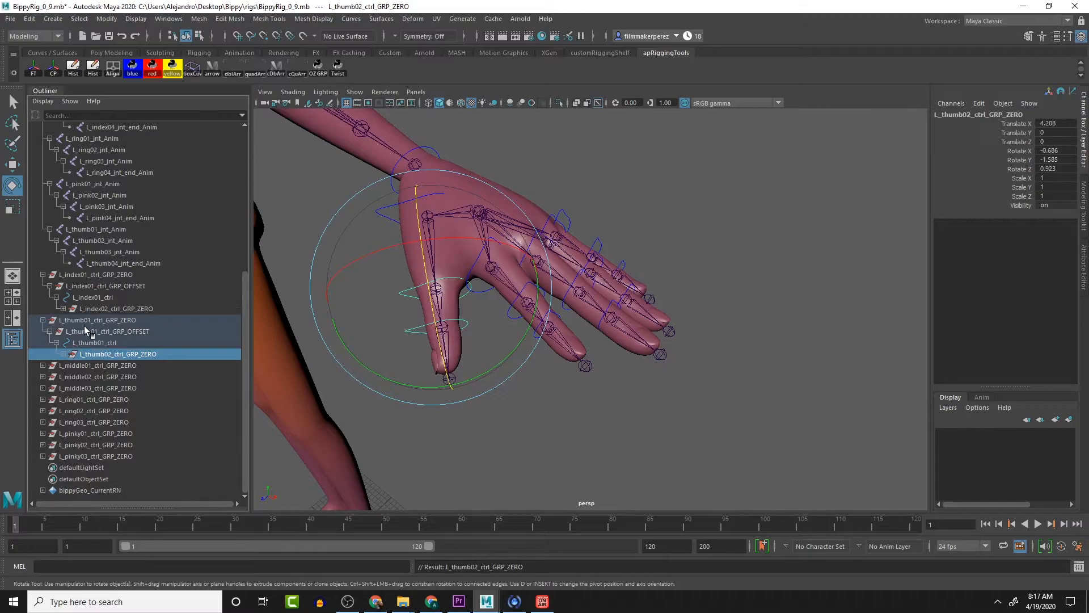
pyautogui.click(42, 319)
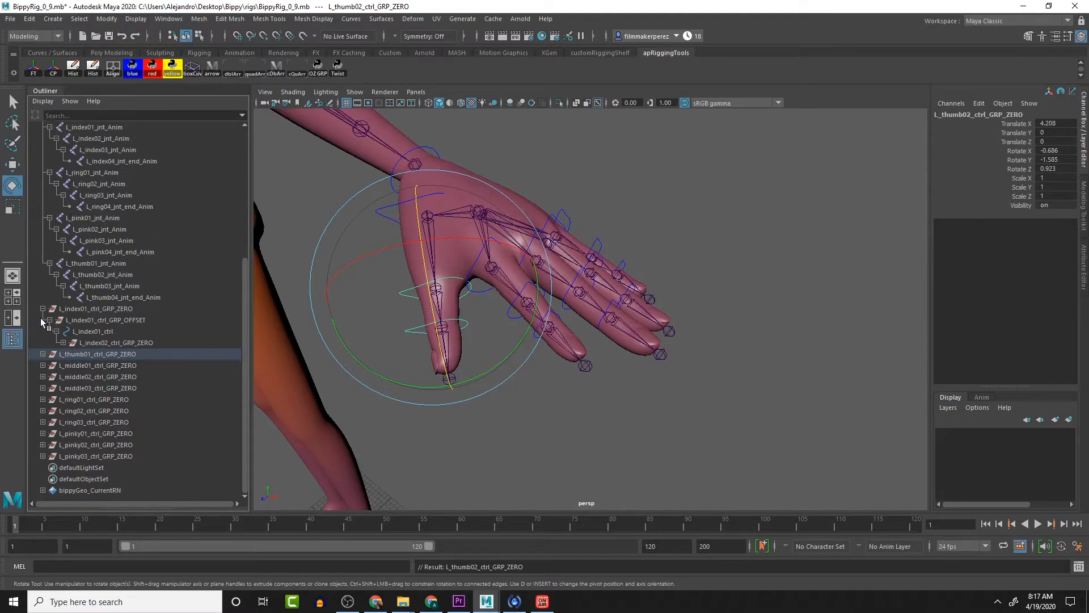
pyautogui.click(43, 310)
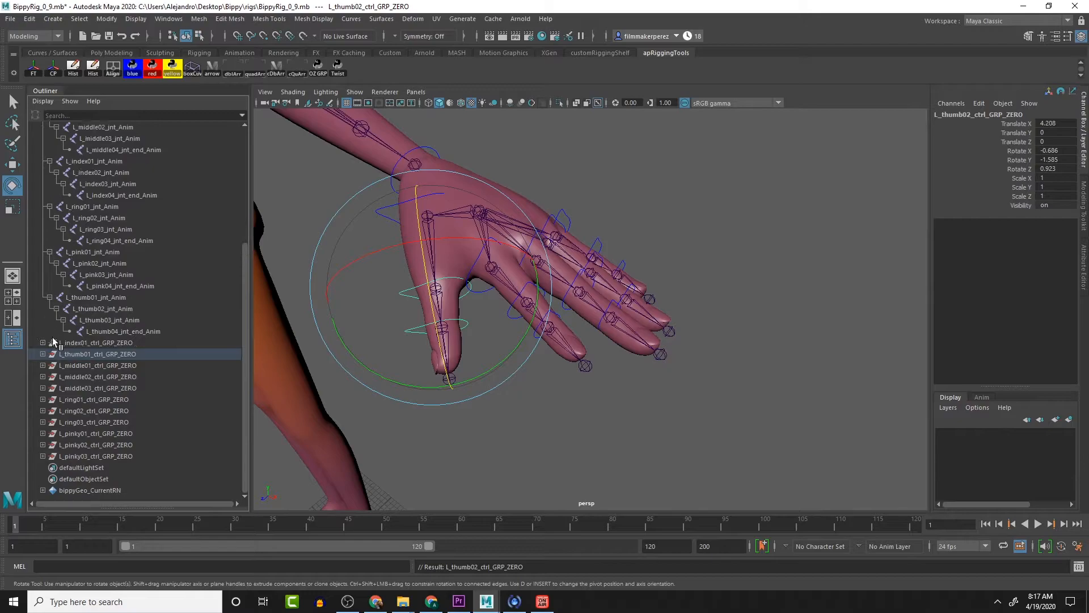
# Step: Parent L_middle03_ctrl_GRP_ZERO under L_middle02_ctrl, and L_middle02_ctrl_GRP_ZERO under L_middle01_ctrl
pyautogui.click(42, 366)
pyautogui.click(49, 376)
pyautogui.click(43, 399)
pyautogui.click(49, 411)
pyautogui.keyDown('shift'); pyautogui.click(42, 433); pyautogui.keyUp('shift')
pyautogui.moveTo(88, 436); pyautogui.dragTo(79, 389)
pyautogui.click(83, 401)
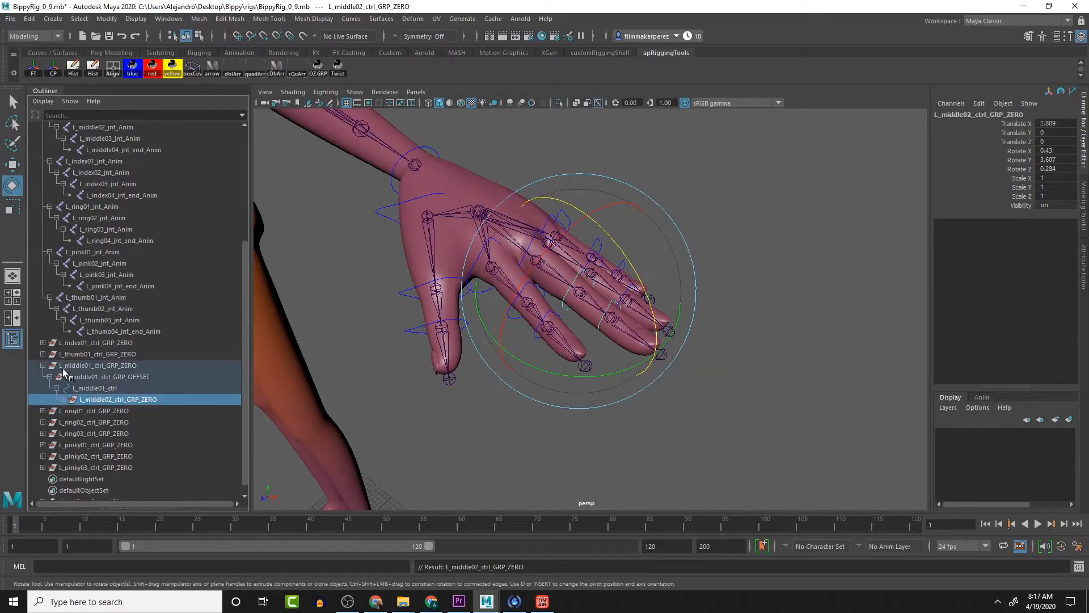
# Step: Parent L_ring03_ctrl_GRP_ZERO under L_ring02_ctrl, and L_ring02_ctrl_GRP_ZERO under L_ring01_ctrl
pyautogui.click(43, 411)
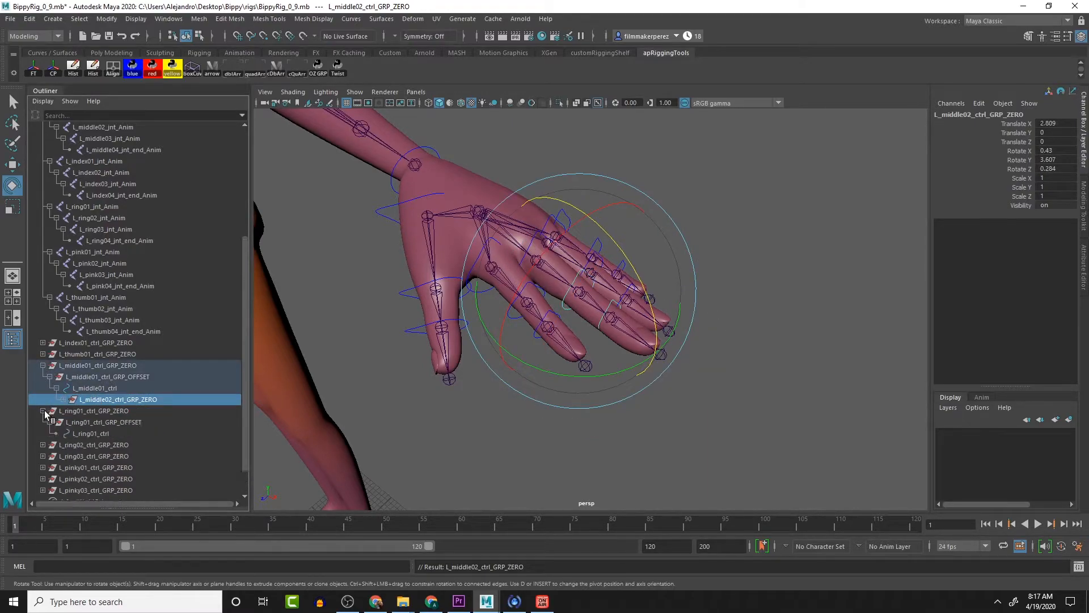
pyautogui.click(43, 444)
pyautogui.click(43, 479)
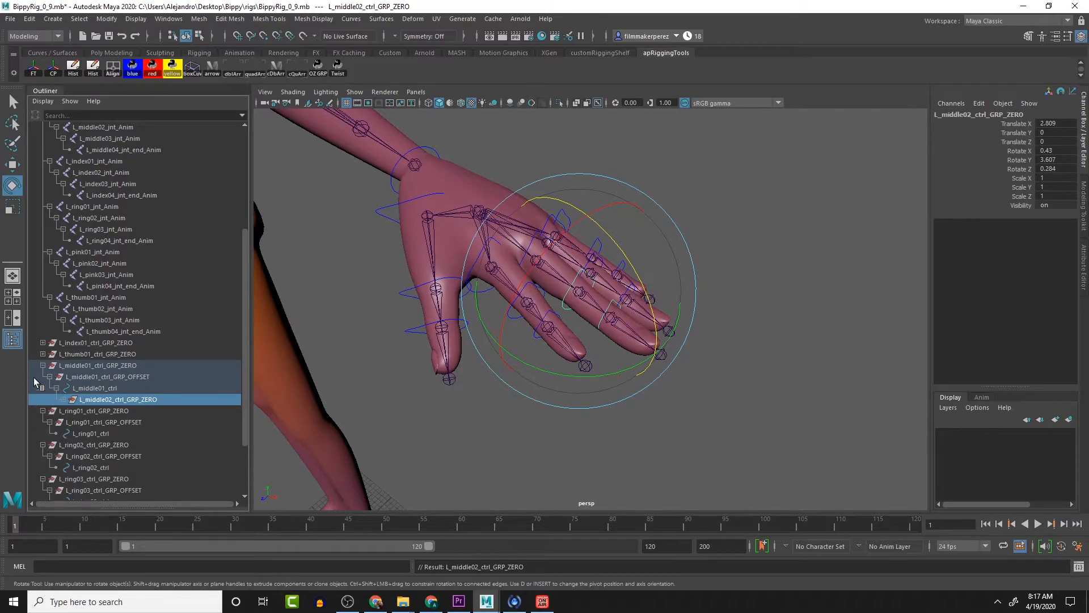
pyautogui.click(44, 366)
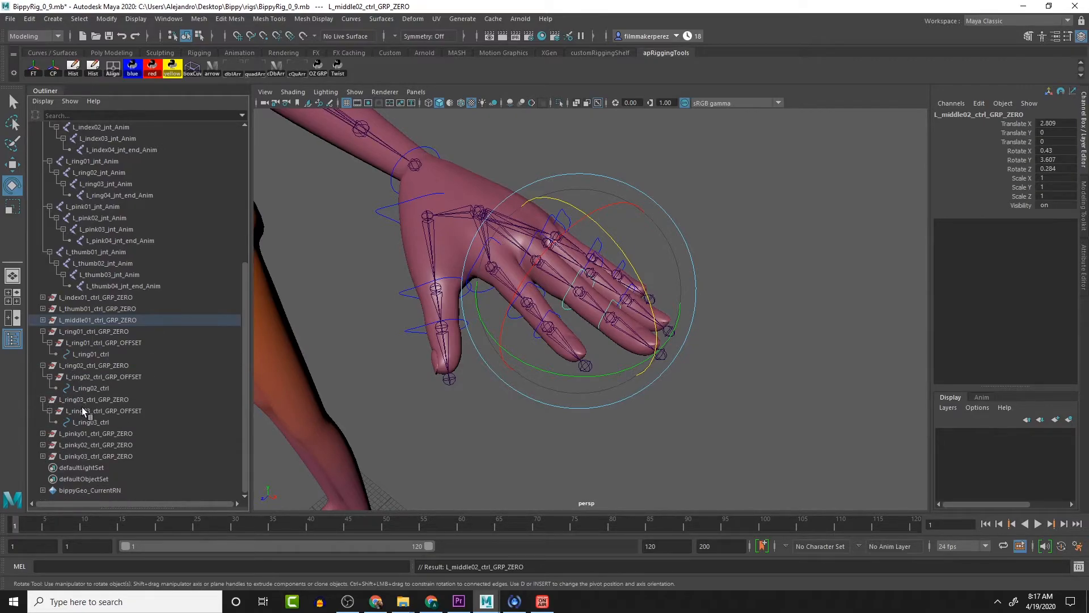
pyautogui.click(82, 400)
pyautogui.moveTo(82, 400); pyautogui.dragTo(83, 378, button='middle')
pyautogui.click(78, 389)
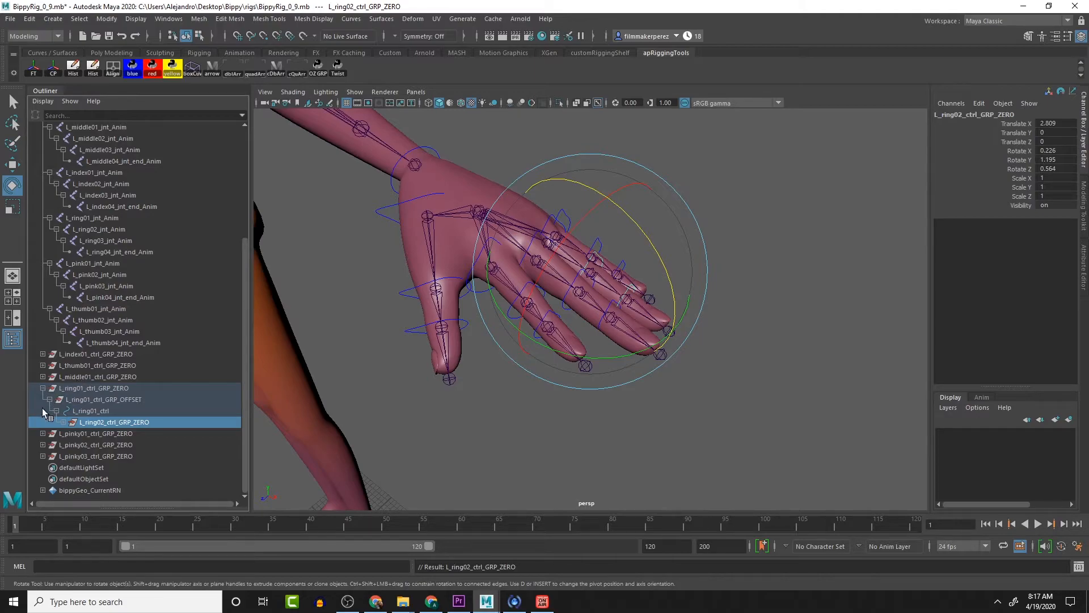
# Step: Parent L_pinky03_ctrl_GRP_ZERO under L_pinky02_ctrl and L_pinky02_ctrl_GRP_ZERO under L_pinky01_ctrl, and collapse the ring and pinky hierarchies
pyautogui.click(43, 434)
pyautogui.click(43, 467)
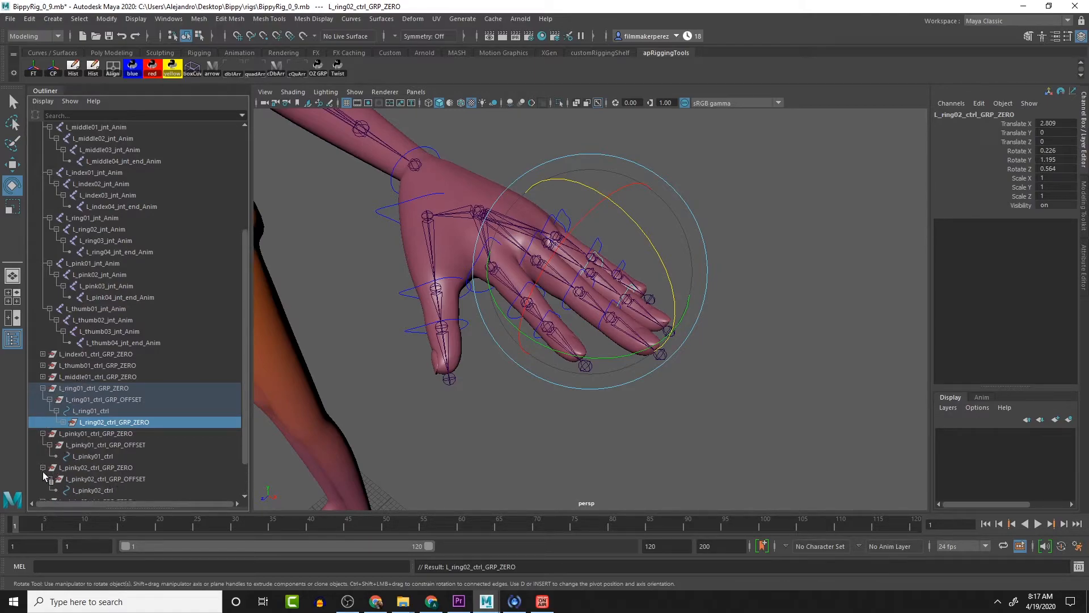
pyautogui.scroll(-2, 47, 487)
pyautogui.click(43, 456)
pyautogui.click(85, 456)
pyautogui.moveTo(85, 457); pyautogui.dragTo(86, 411, button='middle')
pyautogui.click(76, 420)
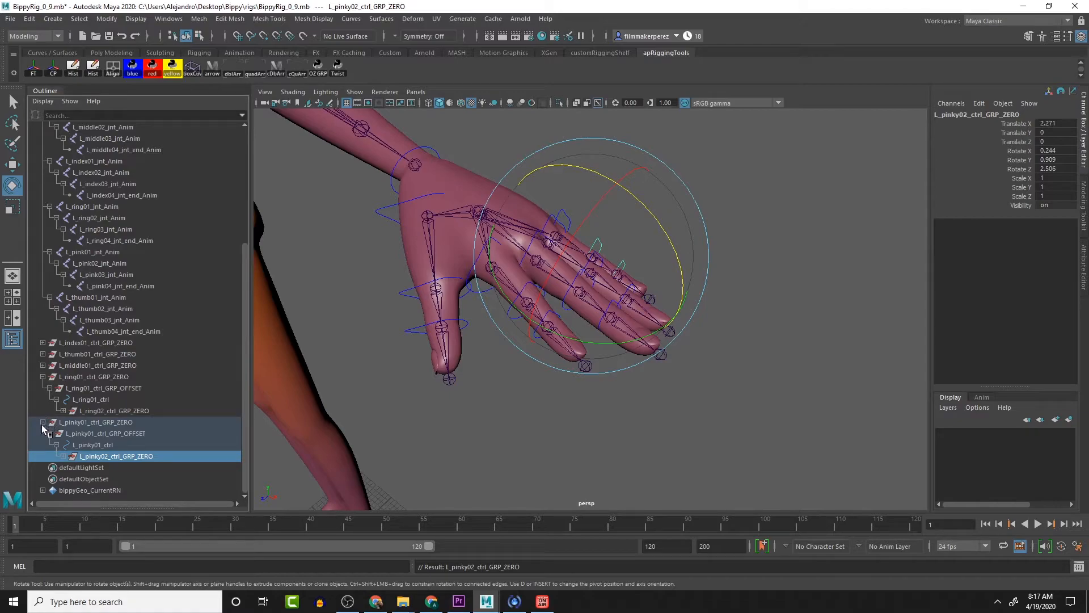
pyautogui.click(43, 422)
pyautogui.click(43, 411)
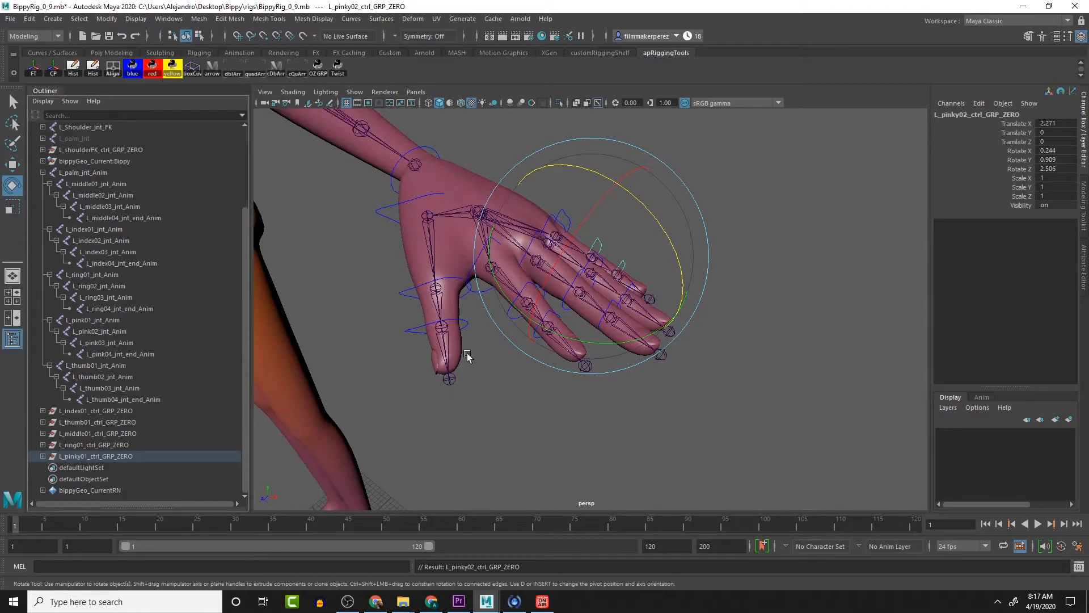
# Step: Test-rotate L_pinky01_ctrl about Z to check that the pinky chain follows, and undo the rotation
pyautogui.click(805, 438)
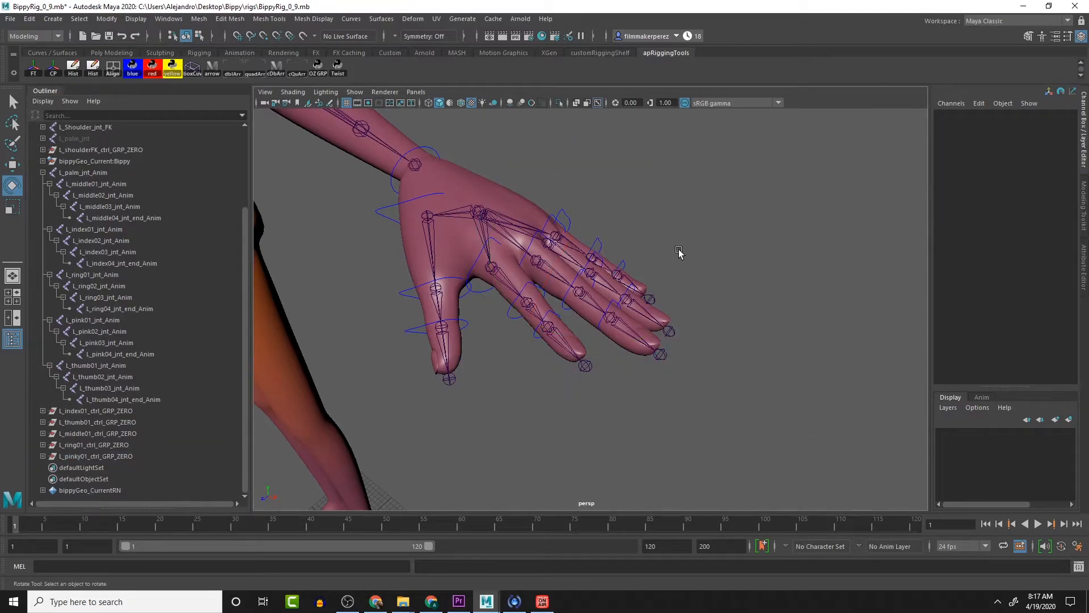
pyautogui.click(566, 213)
pyautogui.moveTo(632, 224)
pyautogui.mouseDown()
pyautogui.moveTo(627, 214)
pyautogui.moveTo(628, 232)
pyautogui.mouseUp()
pyautogui.hotkey('ctrl', 'z')
# Step: Select all three pinky controls, test-rotate them together to curl the finger, undo the rotation and clear the selection
pyautogui.press('q')
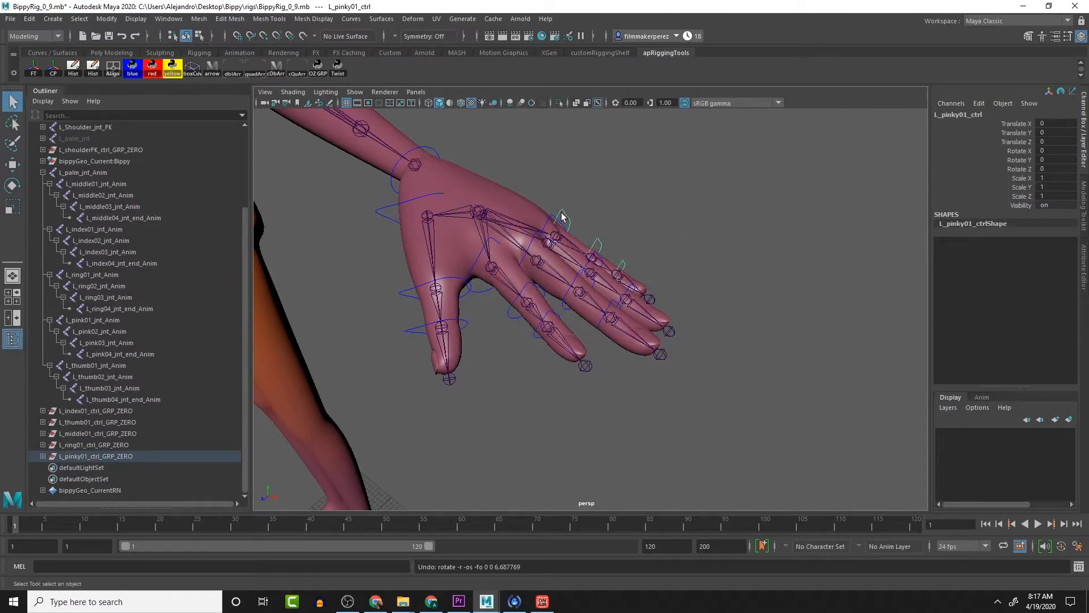
pyautogui.keyDown('shift'); pyautogui.click(599, 244); pyautogui.keyUp('shift')
pyautogui.click(535, 241)
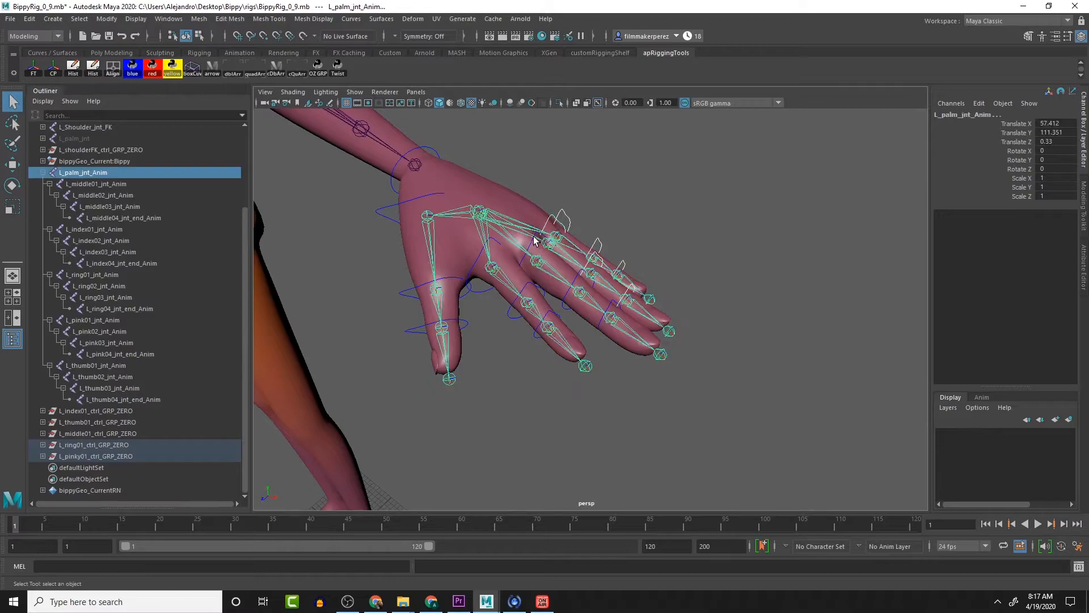
pyautogui.hotkey('ctrl', 'z')
pyautogui.keyDown('shift'); pyautogui.click(541, 233); pyautogui.keyUp('shift')
pyautogui.hotkey('ctrl', 'z')
pyautogui.click(596, 244)
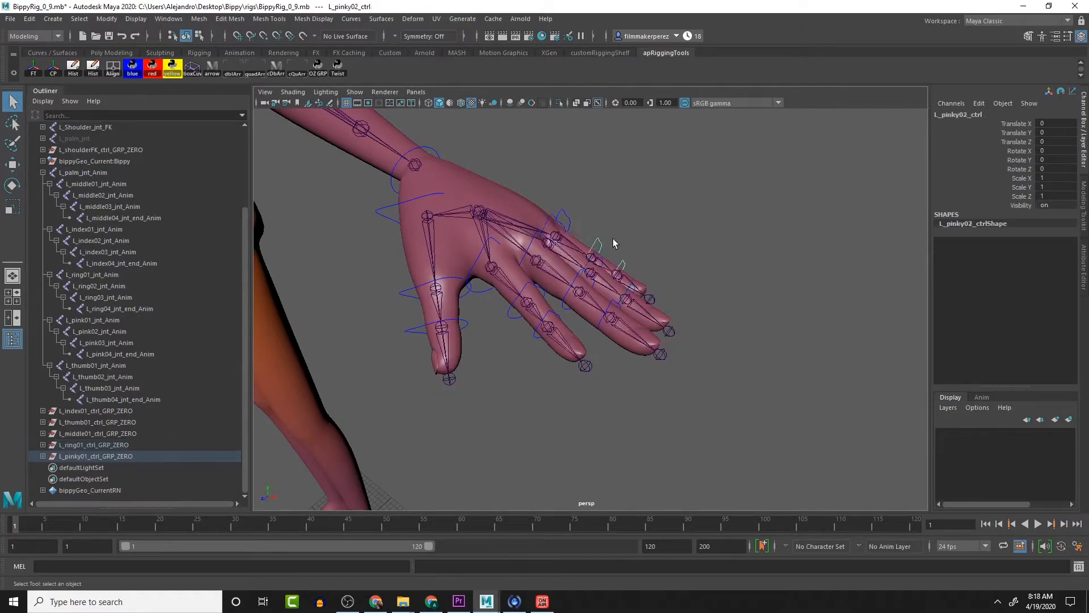
pyautogui.click(568, 217)
pyautogui.click(567, 216)
pyautogui.press('w')
pyautogui.click(624, 261)
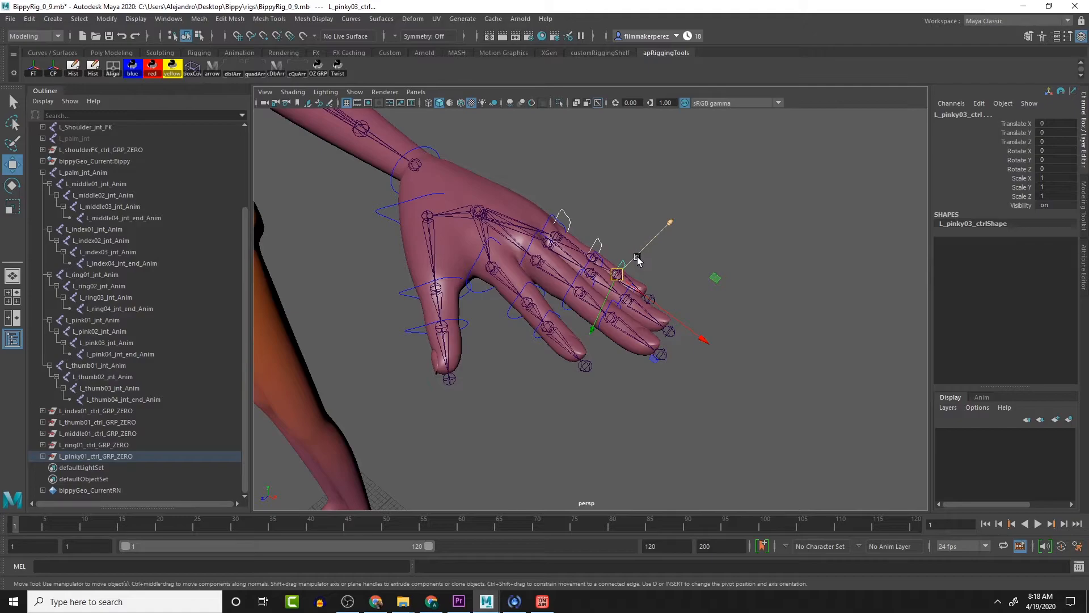
pyautogui.press('e')
pyautogui.moveTo(658, 237); pyautogui.dragTo(636, 250)
pyautogui.hotkey('ctrl', 'z')
pyautogui.keyDown('alt'); pyautogui.moveTo(693, 160); pyautogui.dragTo(789, 178); pyautogui.keyUp('alt')
pyautogui.click(709, 147)
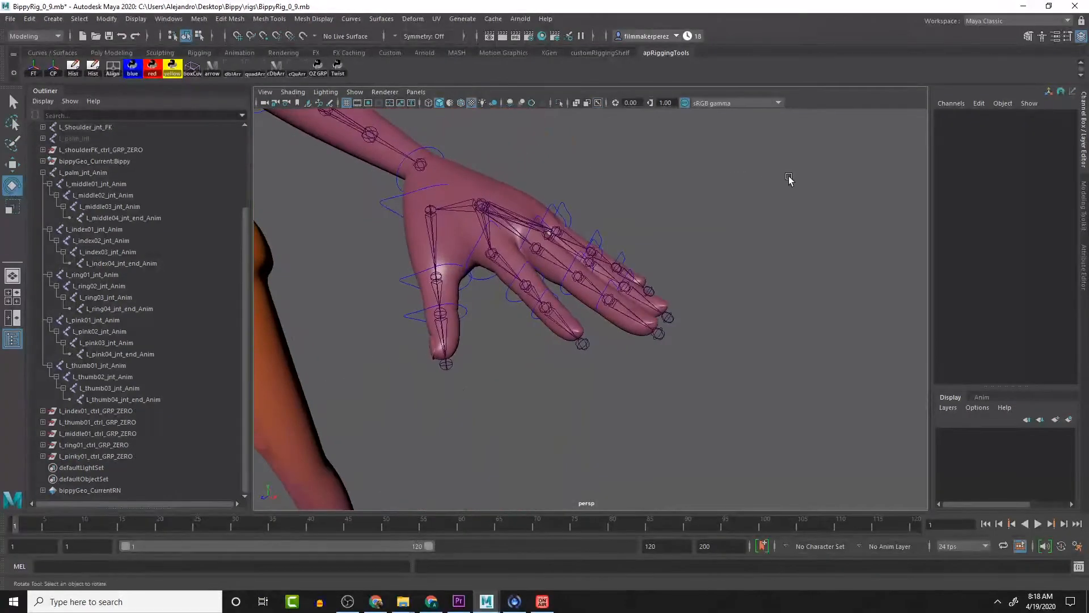
# Step: Examine the left hand from several angles, checking the wrist FK control, the palm joint and their place in the arm
pyautogui.keyDown('alt'); pyautogui.moveTo(676, 223); pyautogui.dragTo(600, 240); pyautogui.keyUp('alt')
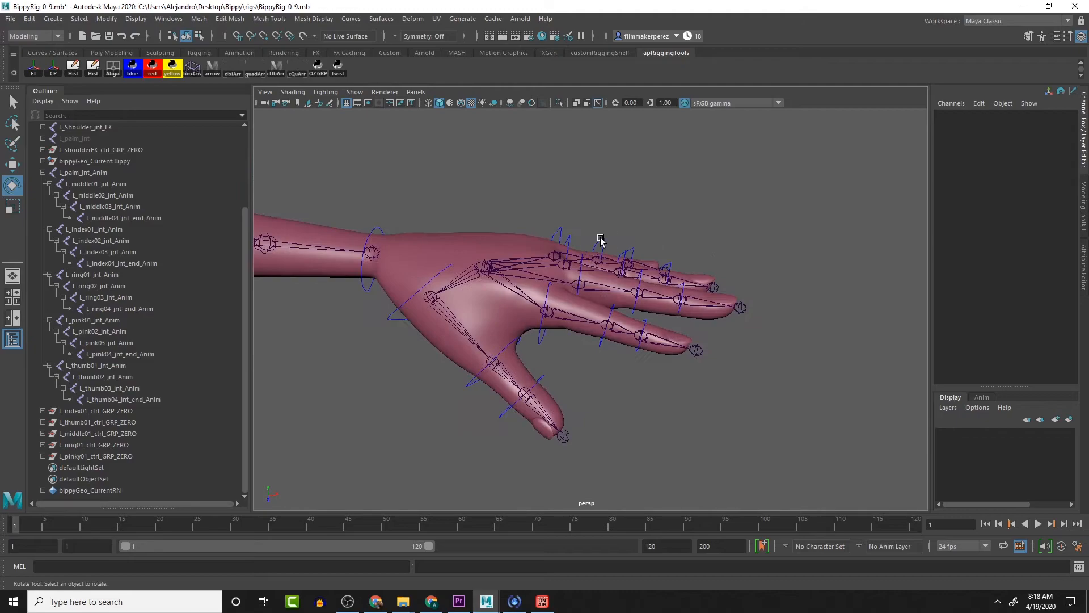
pyautogui.keyDown('alt'); pyautogui.moveTo(497, 269); pyautogui.dragTo(495, 233); pyautogui.keyUp('alt')
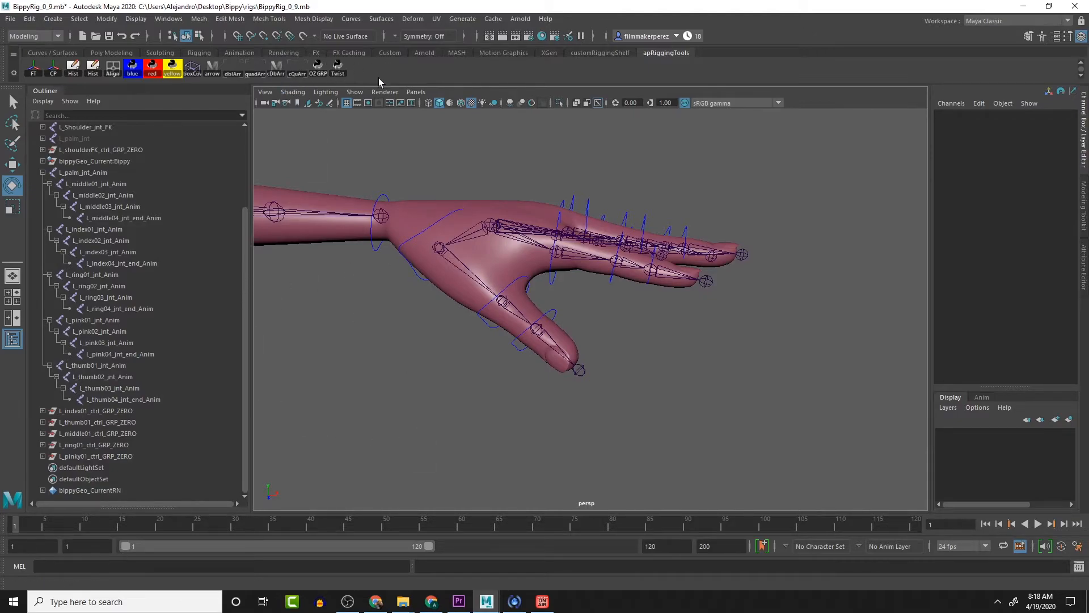
pyautogui.moveTo(454, 188)
pyautogui.keyDown('alt'); pyautogui.mouseDown()
pyautogui.moveTo(484, 290)
pyautogui.moveTo(488, 252)
pyautogui.moveTo(441, 193)
pyautogui.mouseUp(); pyautogui.keyUp('alt')
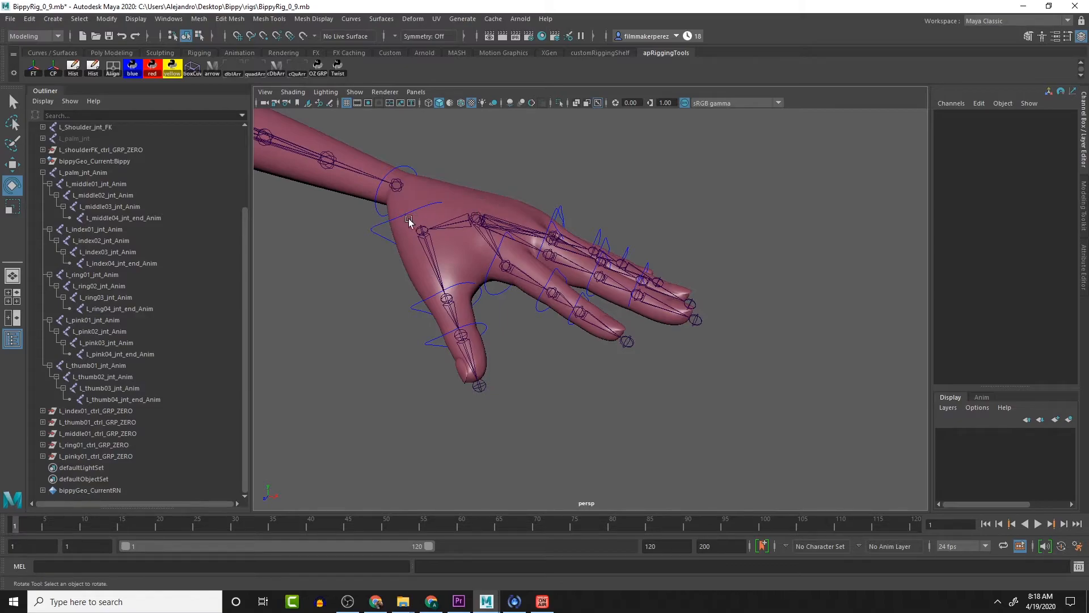
pyautogui.click(395, 176)
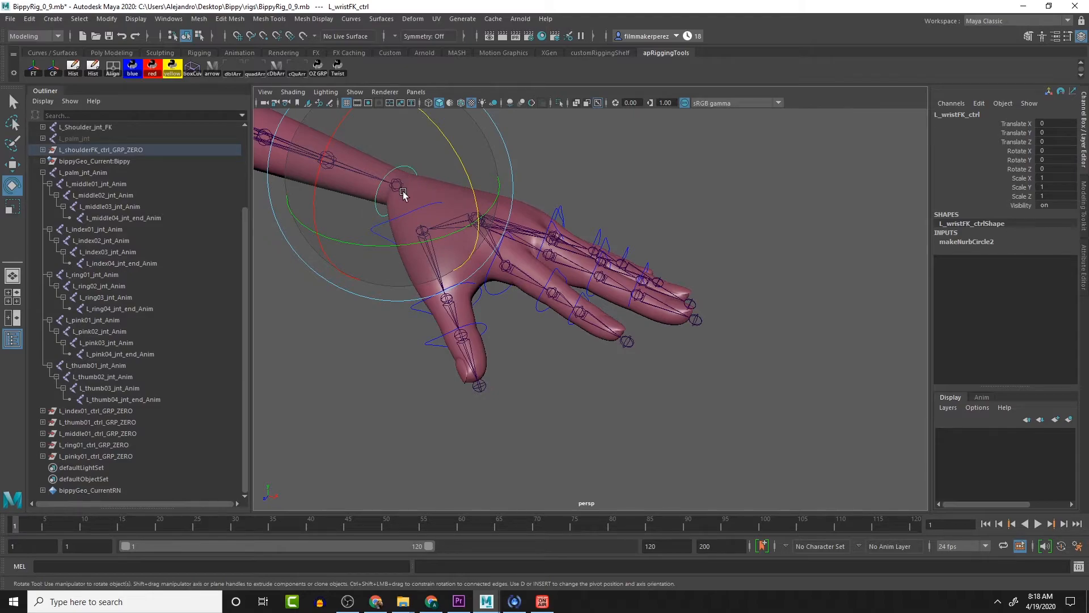
pyautogui.keyDown('alt'); pyautogui.moveTo(403, 194); pyautogui.dragTo(515, 269, button='middle'); pyautogui.keyUp('alt')
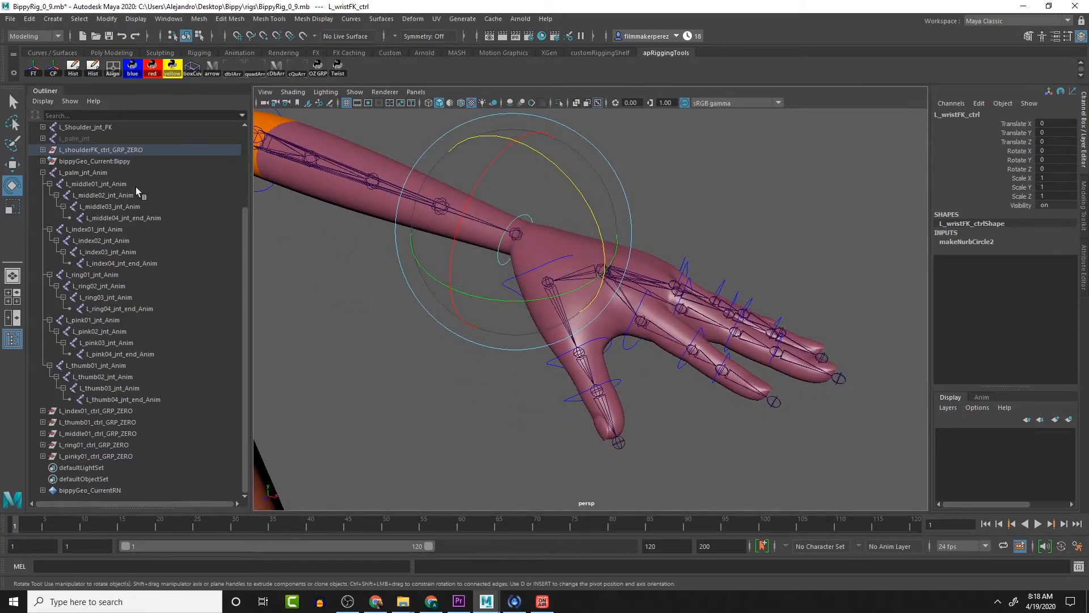
pyautogui.scroll(-4, 549, 260)
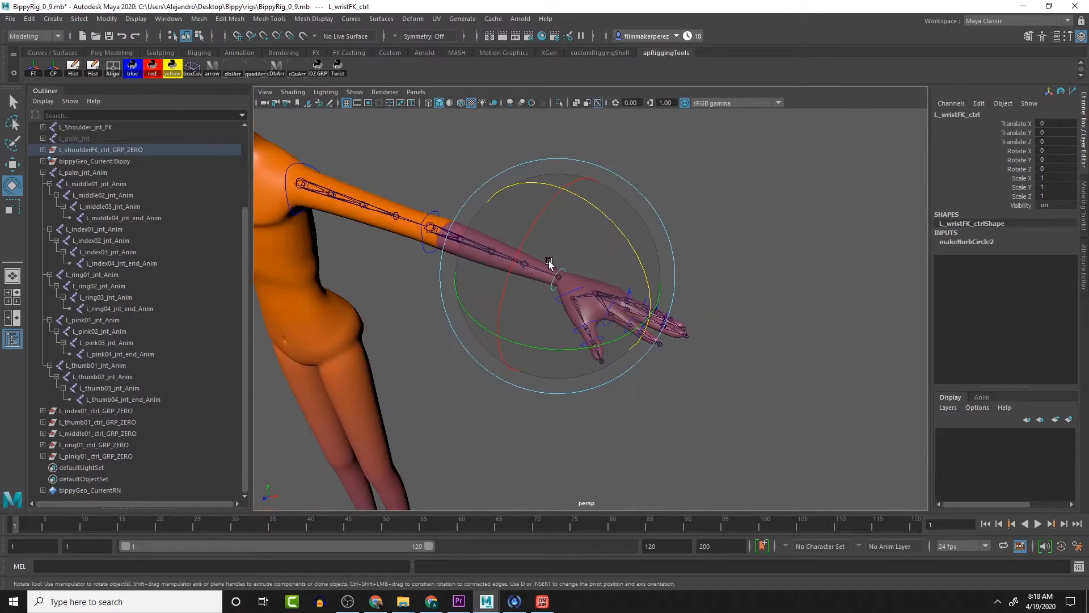
pyautogui.scroll(5, 538, 263)
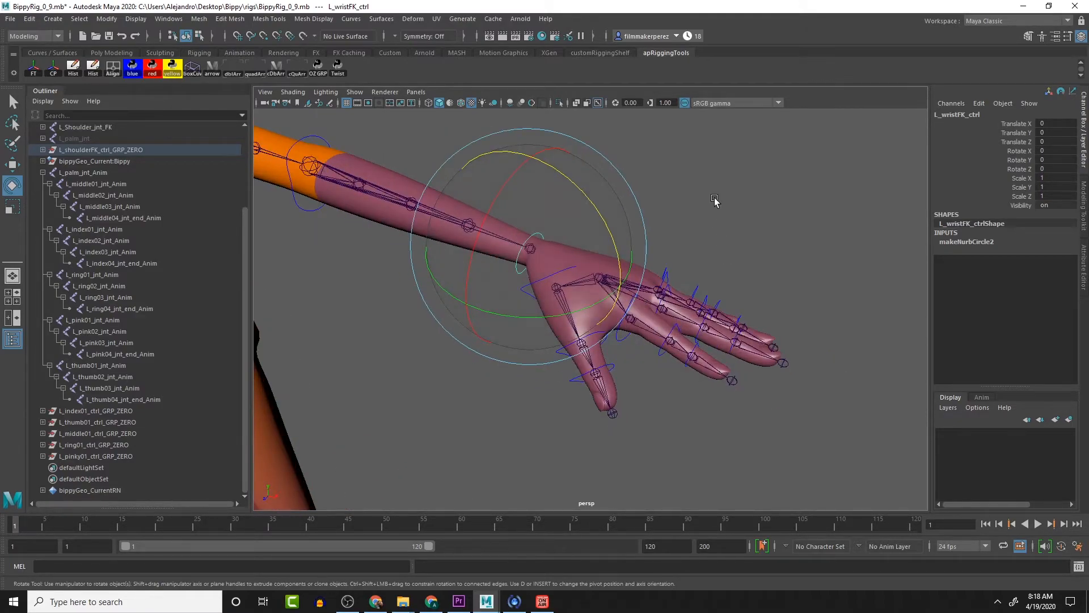
pyautogui.click(712, 243)
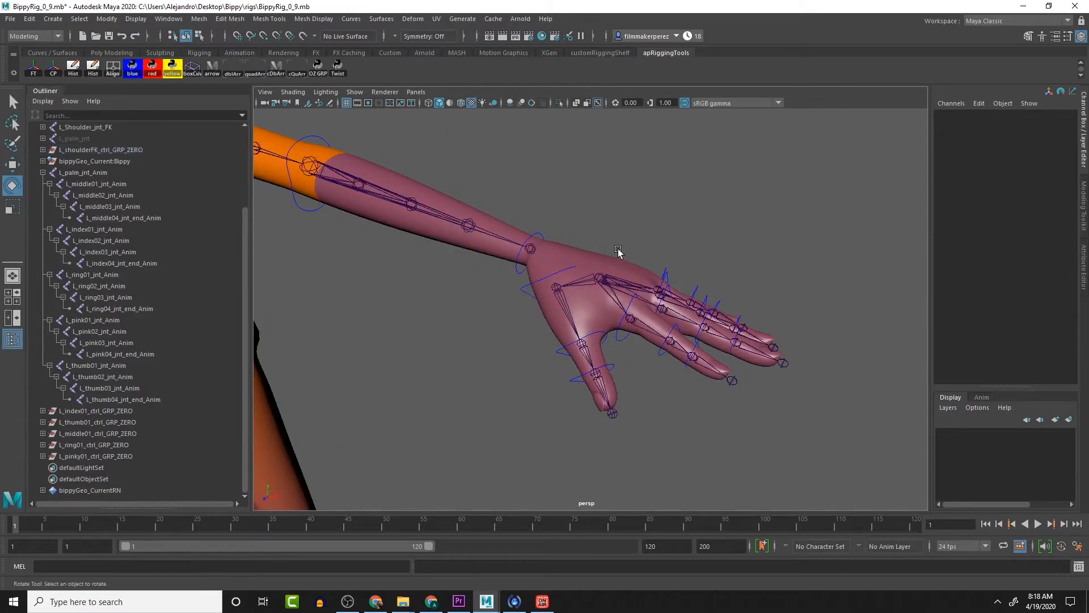
pyautogui.click(600, 279)
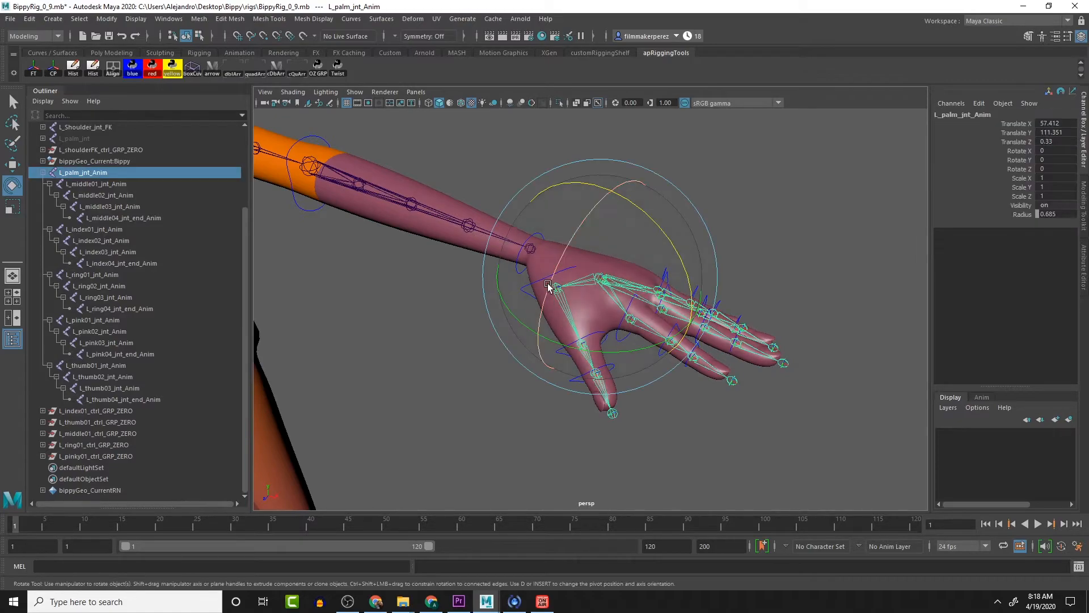
pyautogui.click(336, 376)
pyautogui.scroll(-5, 388, 389)
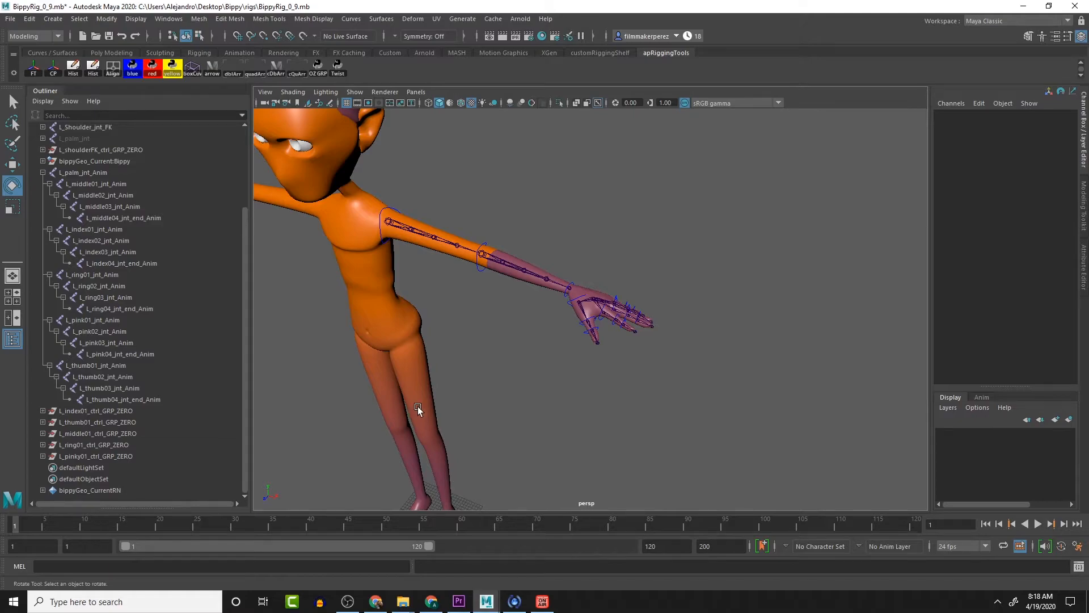
pyautogui.keyDown('alt'); pyautogui.moveTo(527, 436); pyautogui.dragTo(538, 361, button='middle'); pyautogui.keyUp('alt')
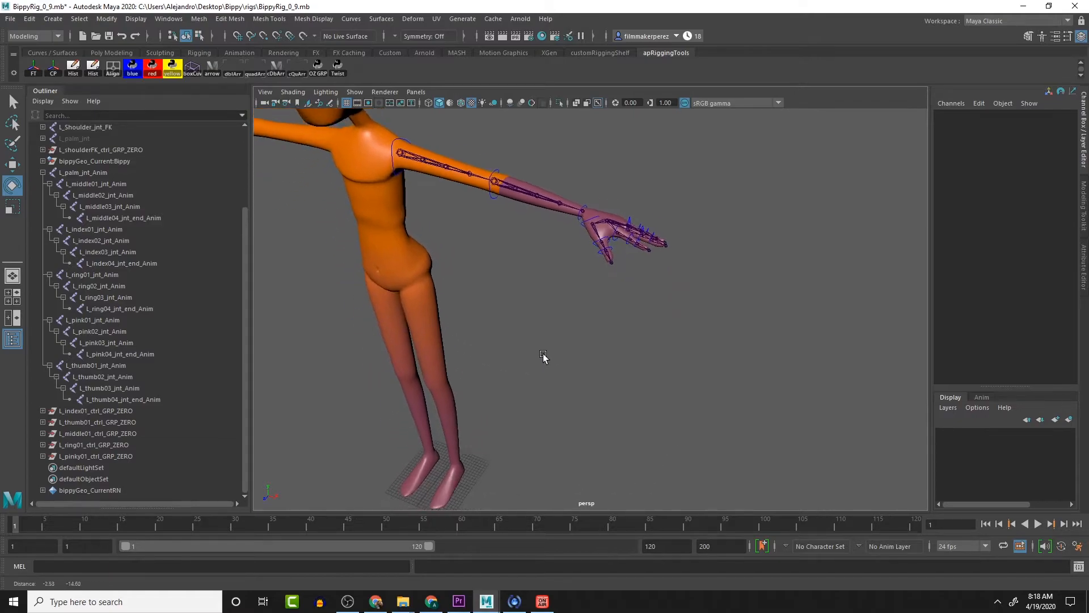
pyautogui.scroll(-2, 550, 345)
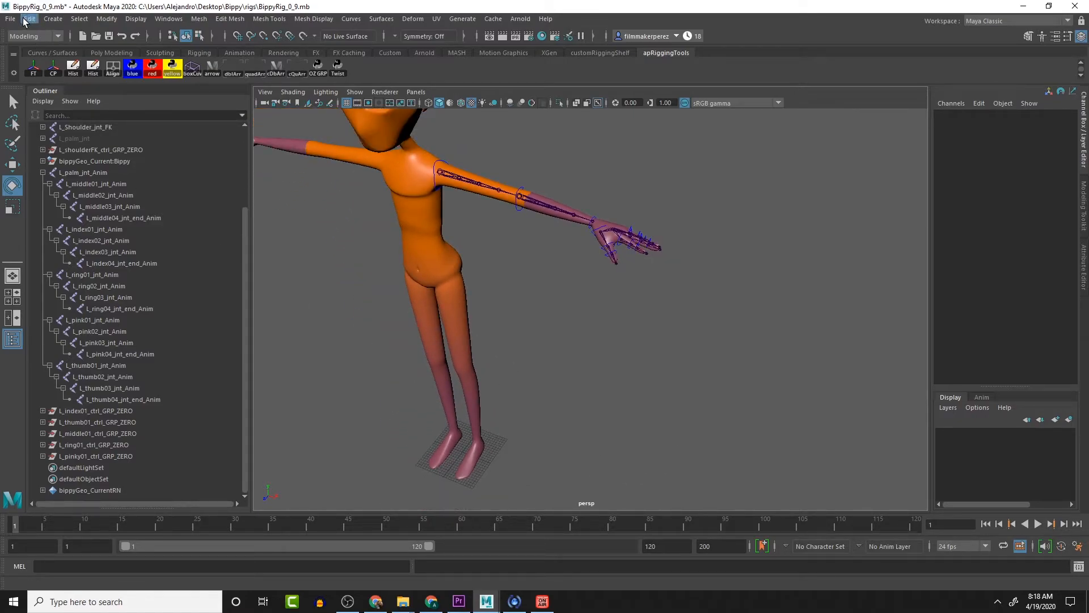
pyautogui.click(52, 19)
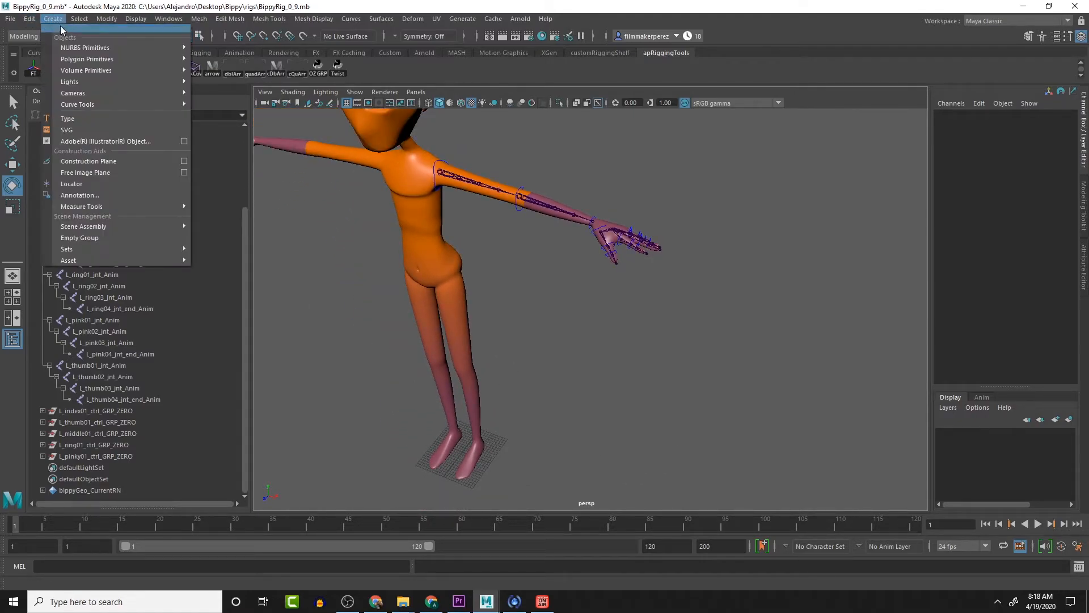
pyautogui.moveTo(161, 47)
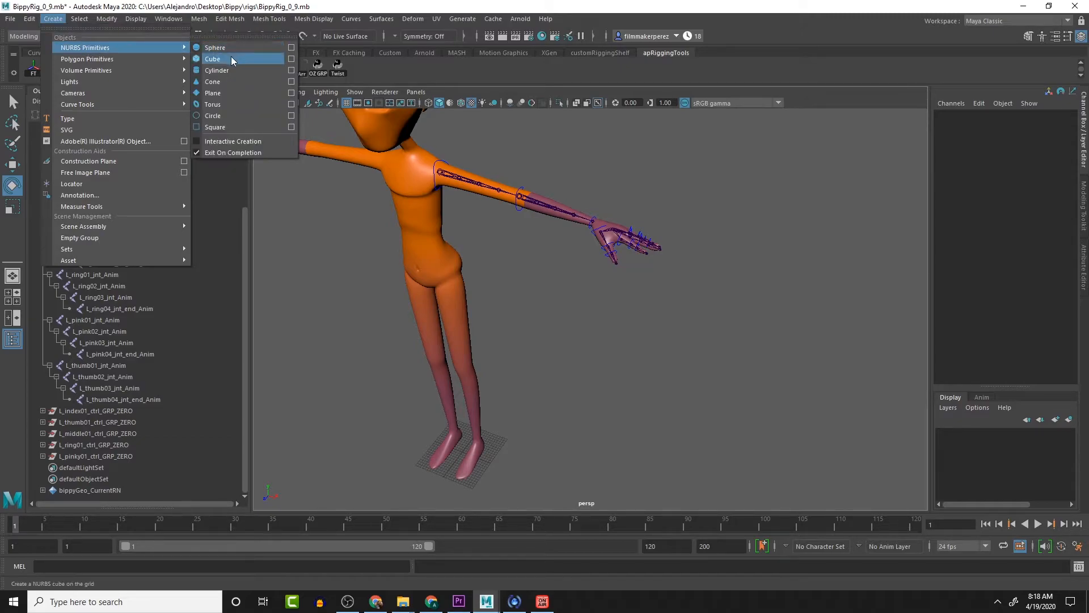
pyautogui.click(237, 116)
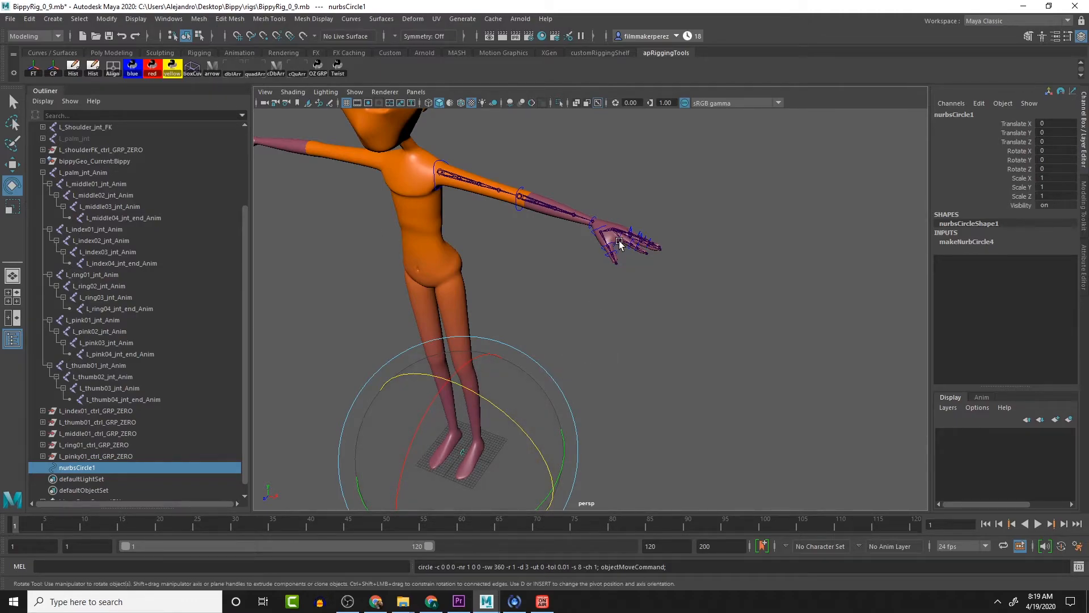
pyautogui.scroll(3, 623, 245)
pyautogui.hotkey('ctrl', 'z')
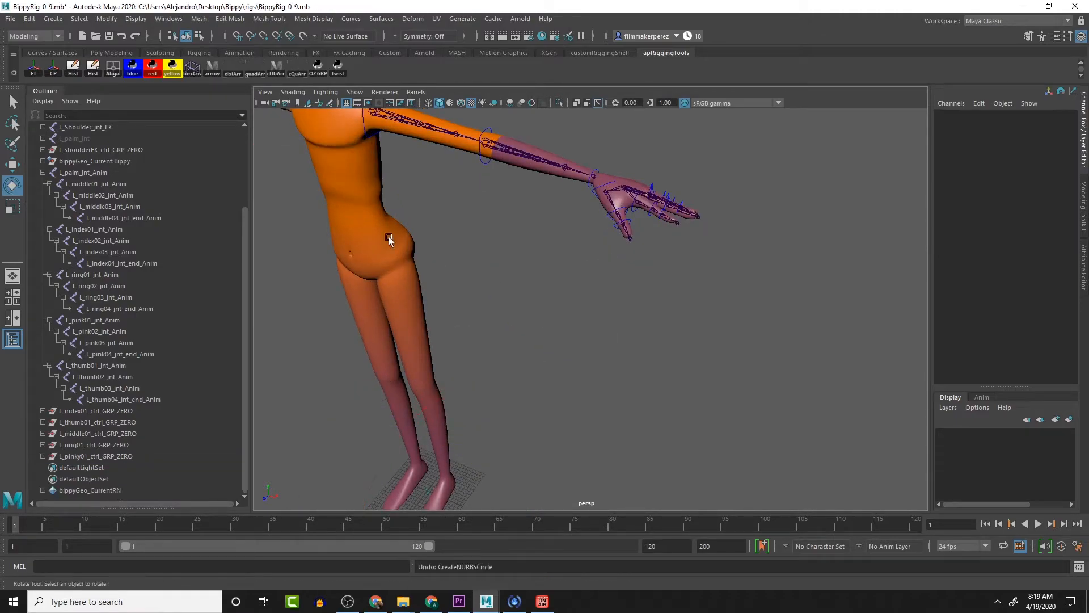
# Step: Create a NURBS circle with Y normal axis, radius 1 and 8 sections, and align it to L_palm_jnt_Anim
pyautogui.click(53, 19)
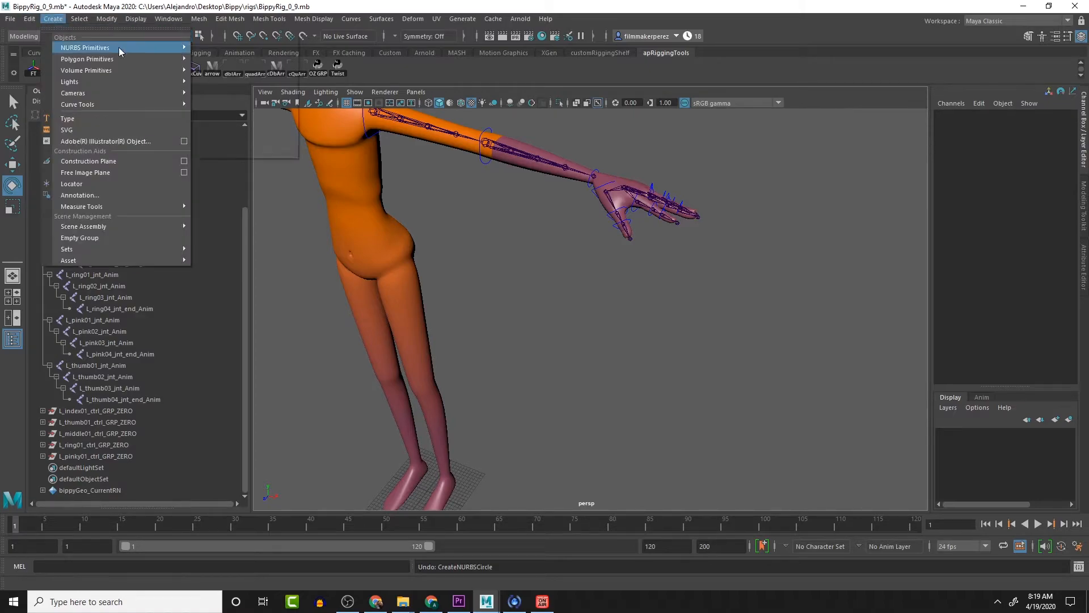
pyautogui.moveTo(118, 47)
pyautogui.click(291, 115)
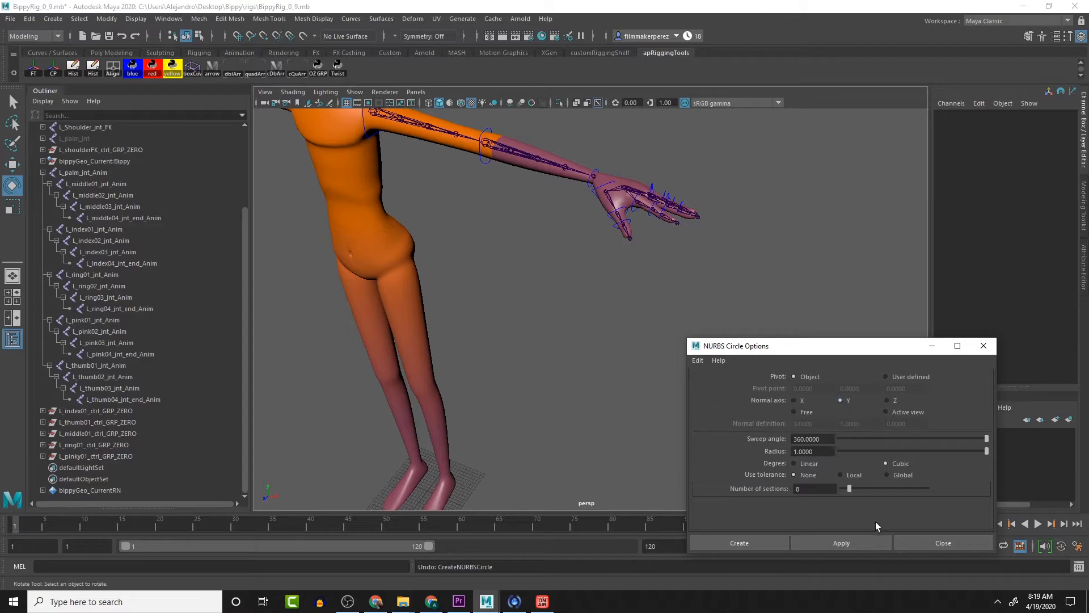
pyautogui.click(867, 544)
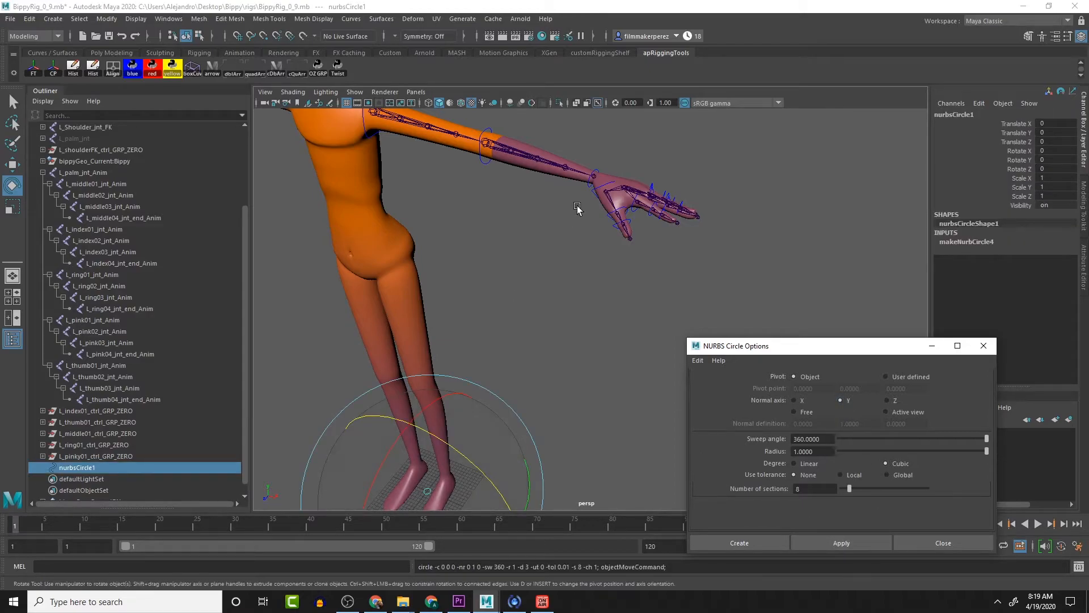
pyautogui.keyDown('shift'); pyautogui.click(626, 187); pyautogui.keyUp('shift')
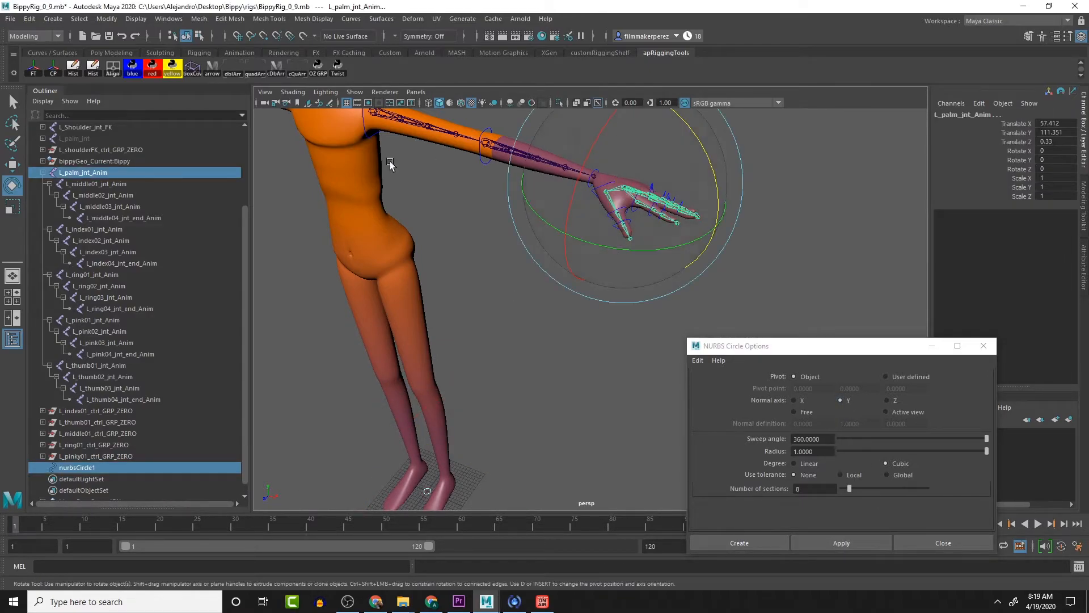
pyautogui.click(111, 67)
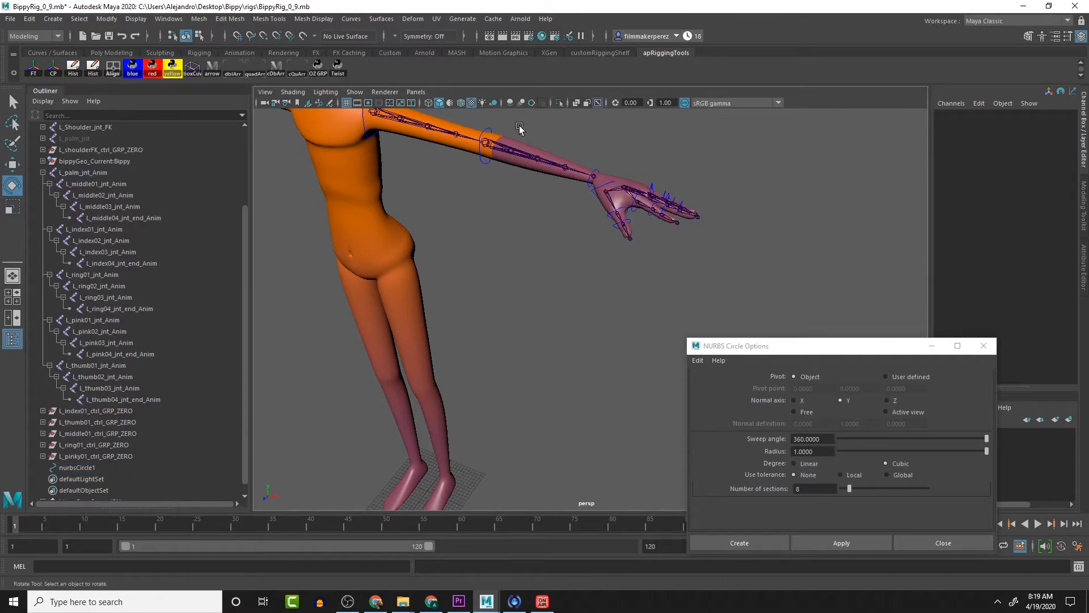
# Step: Move all control vertices of the palm circle along its Y axis to sit above the back of the hand, and restore shaded display
pyautogui.scroll(5, 659, 194)
pyautogui.keyDown('alt'); pyautogui.moveTo(613, 250); pyautogui.dragTo(574, 305, button='middle'); pyautogui.keyUp('alt')
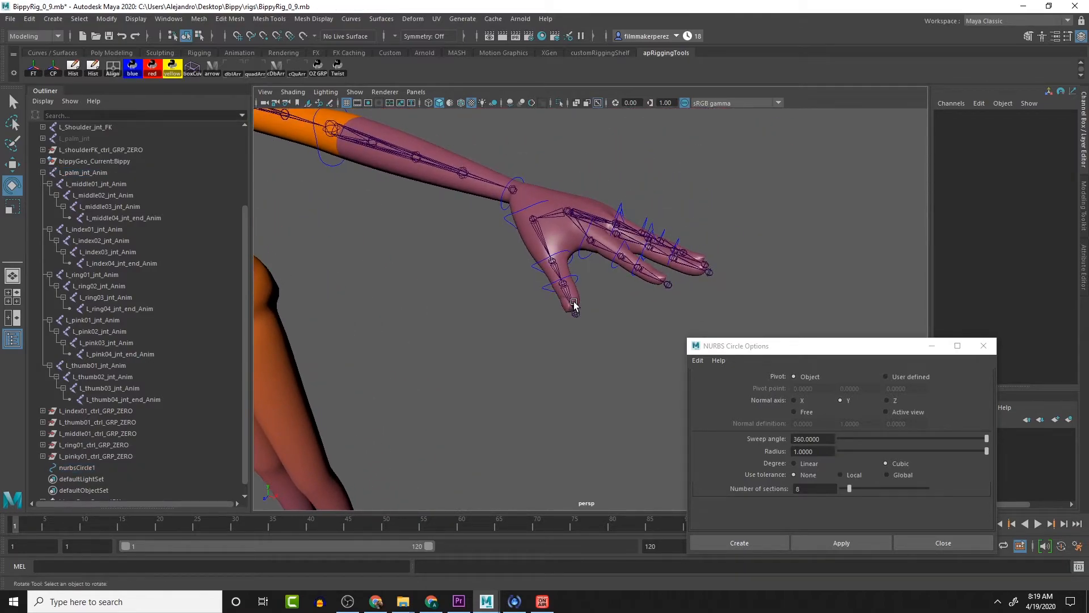
pyautogui.press('4')
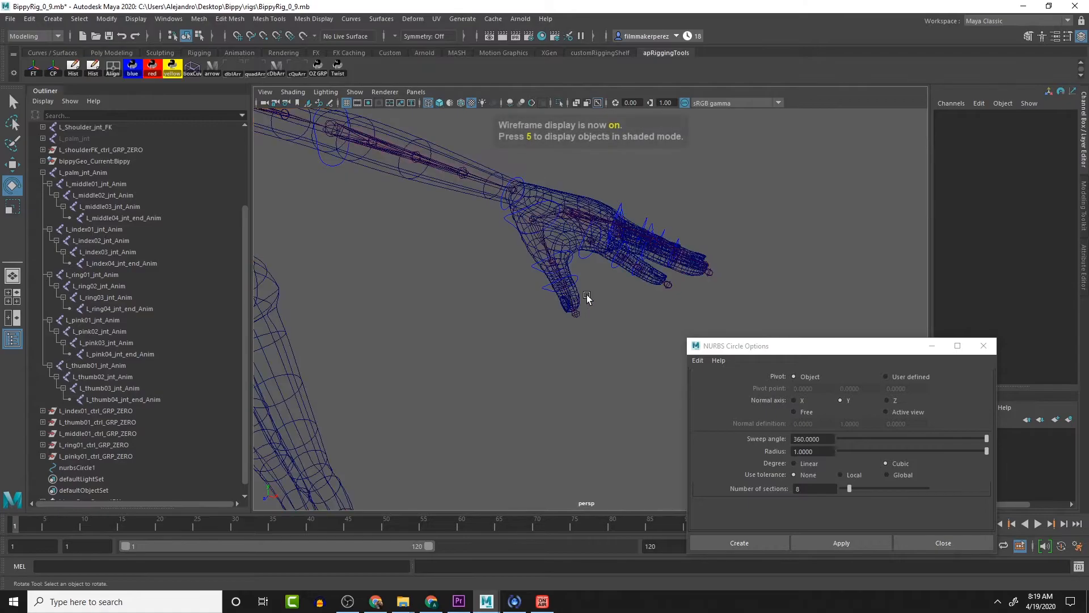
pyautogui.keyDown('alt'); pyautogui.moveTo(566, 232); pyautogui.dragTo(555, 279); pyautogui.keyUp('alt')
pyautogui.scroll(5, 552, 315)
pyautogui.click(534, 274)
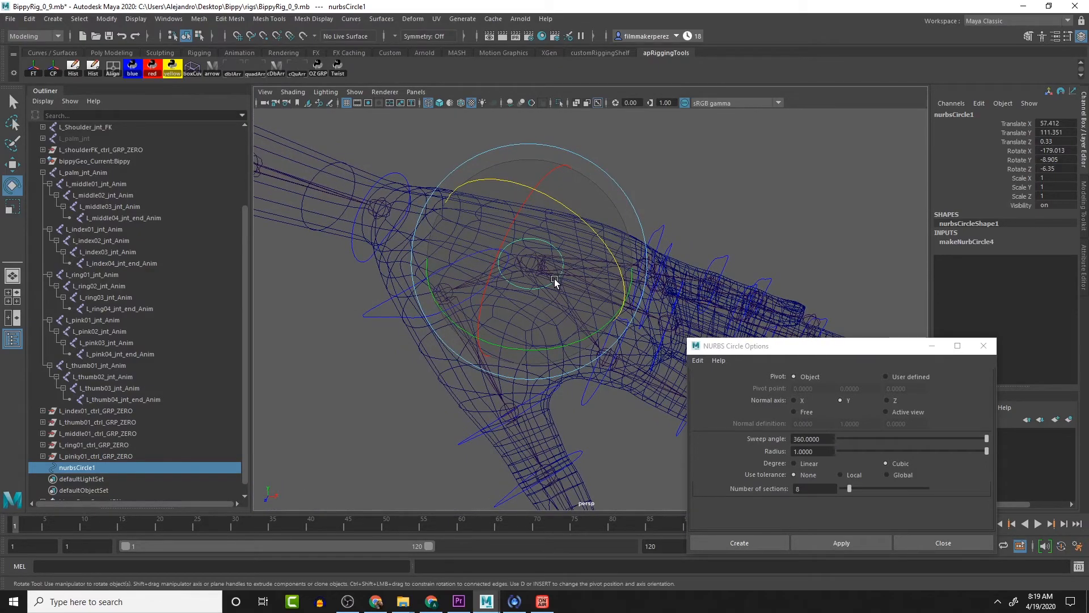
pyautogui.press('F8')
pyautogui.moveTo(481, 188); pyautogui.dragTo(653, 322)
pyautogui.keyDown('alt'); pyautogui.moveTo(584, 256); pyautogui.dragTo(574, 190); pyautogui.keyUp('alt')
pyautogui.press('w')
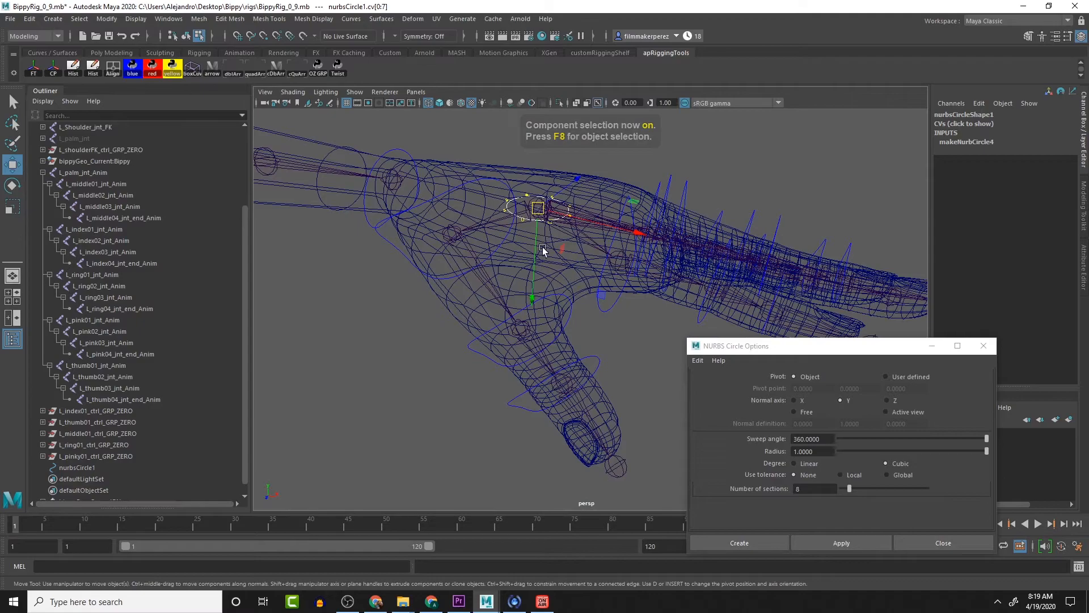
pyautogui.moveTo(543, 247)
pyautogui.mouseDown()
pyautogui.moveTo(538, 216)
pyautogui.moveTo(523, 293)
pyautogui.mouseUp()
pyautogui.press('5')
# Step: Select four alternating control vertices of the palm circle and scale them inward toward its center
pyautogui.click(493, 242)
pyautogui.keyDown('shift'); pyautogui.click(455, 262); pyautogui.keyUp('shift')
pyautogui.keyDown('shift'); pyautogui.click(488, 289); pyautogui.keyUp('shift')
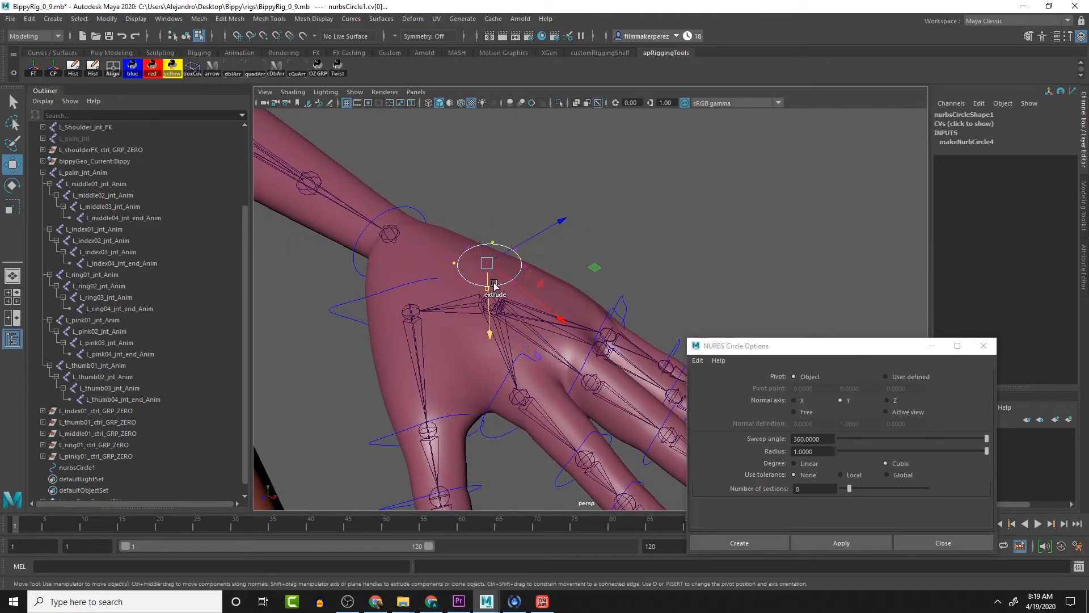
pyautogui.keyDown('shift'); pyautogui.click(522, 266); pyautogui.keyUp('shift')
pyautogui.press('r')
pyautogui.moveTo(526, 267); pyautogui.dragTo(453, 244)
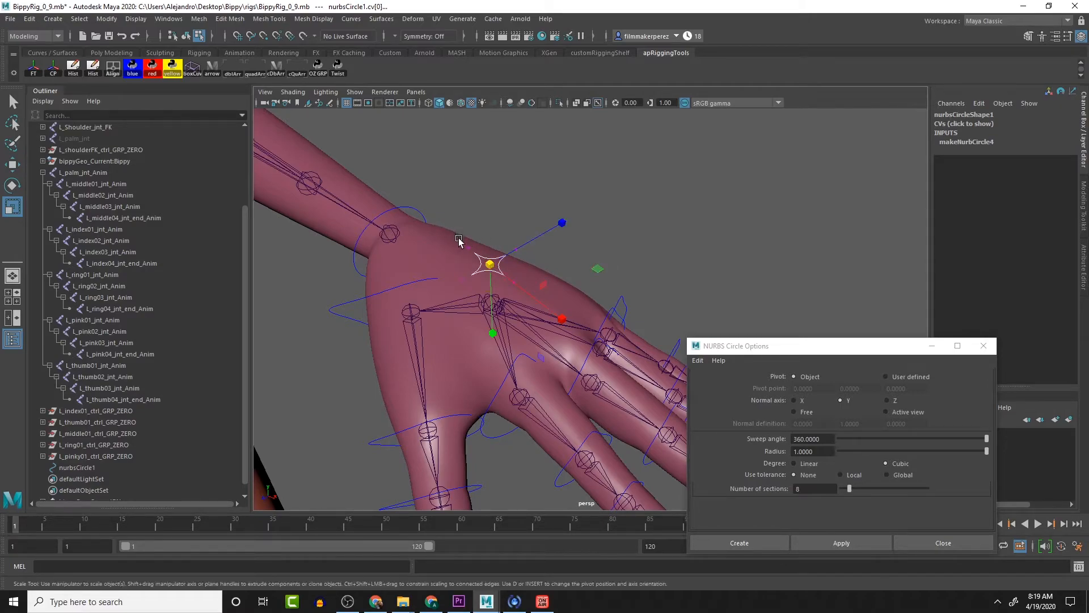
# Step: Scale the other four control vertices of the palm circle outward into a four-pointed star, and return to object selection
pyautogui.click(470, 249)
pyautogui.keyDown('shift'); pyautogui.click(513, 250); pyautogui.keyUp('shift')
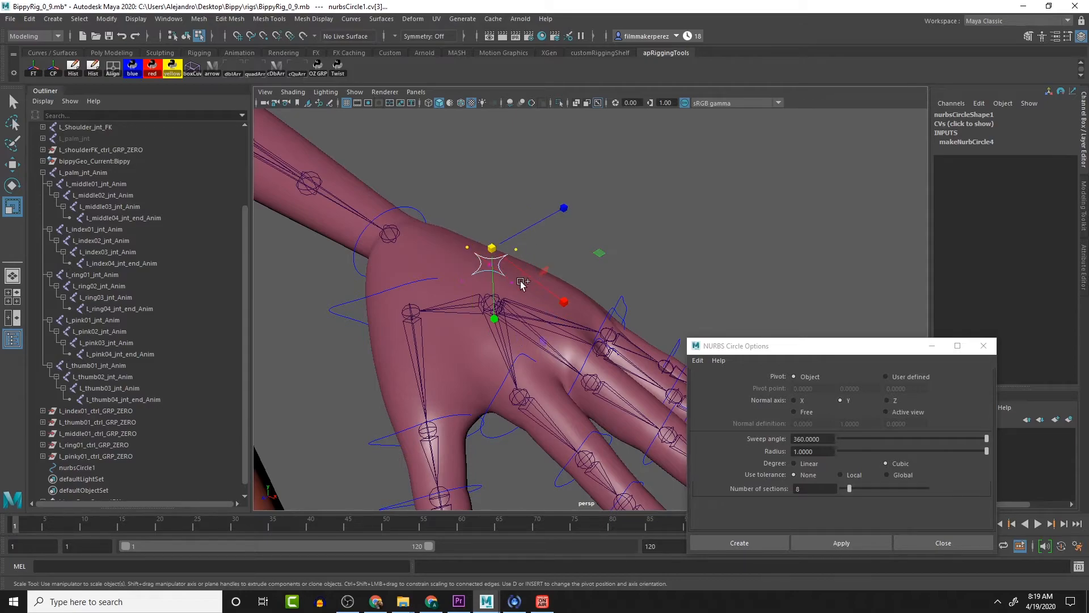
pyautogui.keyDown('shift'); pyautogui.click(514, 282); pyautogui.keyUp('shift')
pyautogui.keyDown('shift'); pyautogui.click(462, 282); pyautogui.keyUp('shift')
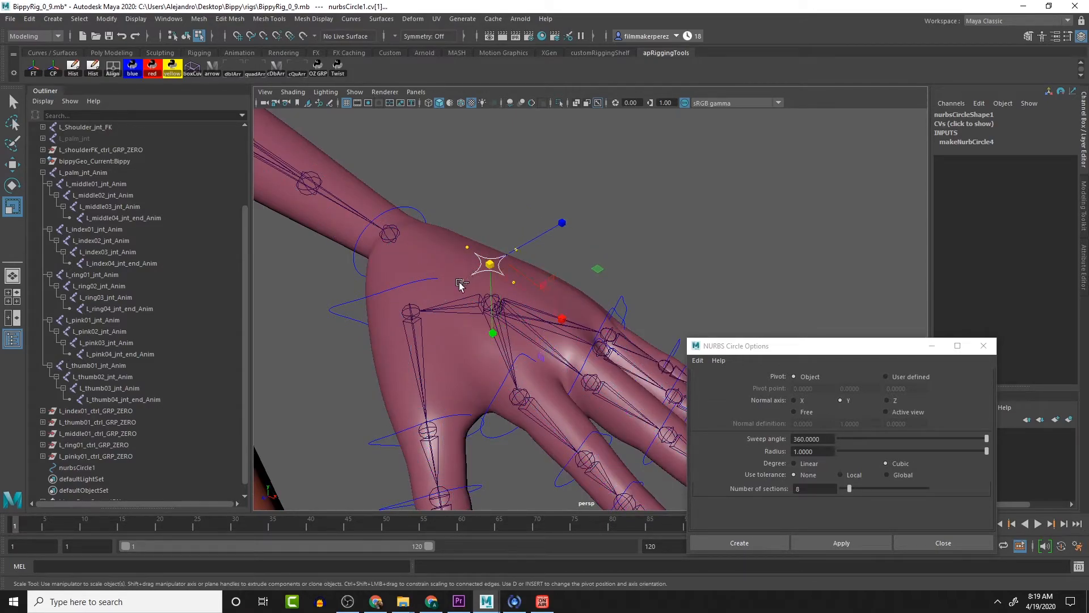
pyautogui.moveTo(490, 264); pyautogui.dragTo(586, 267)
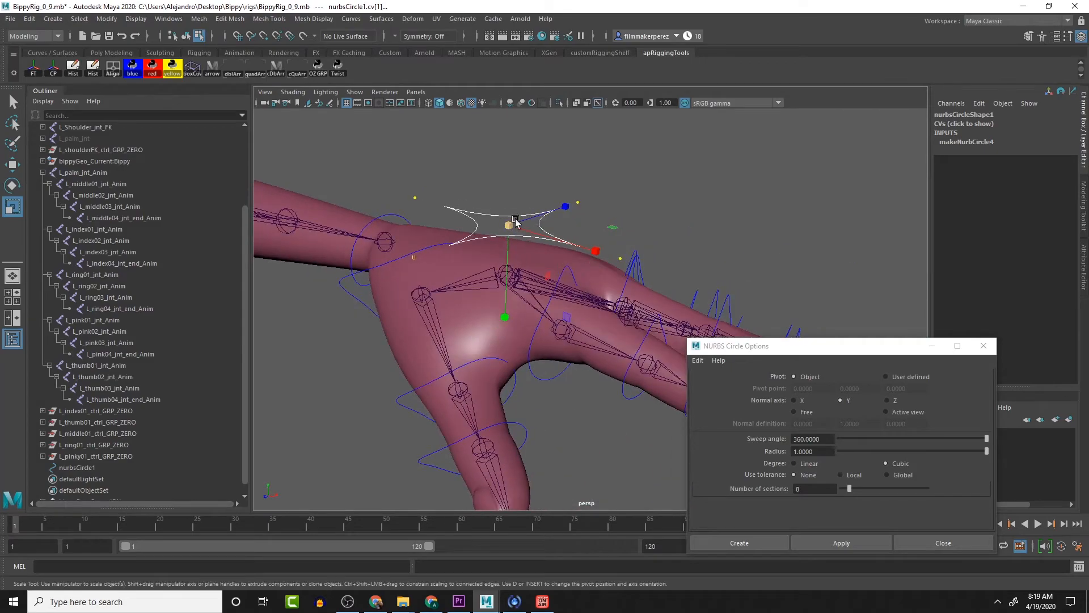
pyautogui.moveTo(492, 211); pyautogui.dragTo(553, 198, button='right')
pyautogui.click(492, 208)
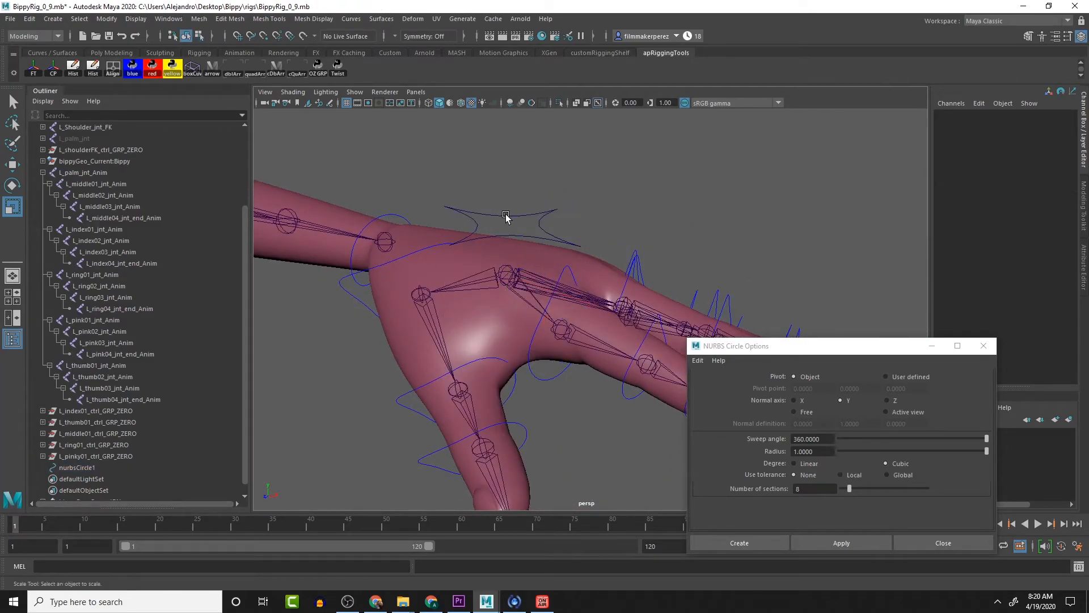
pyautogui.click(505, 213)
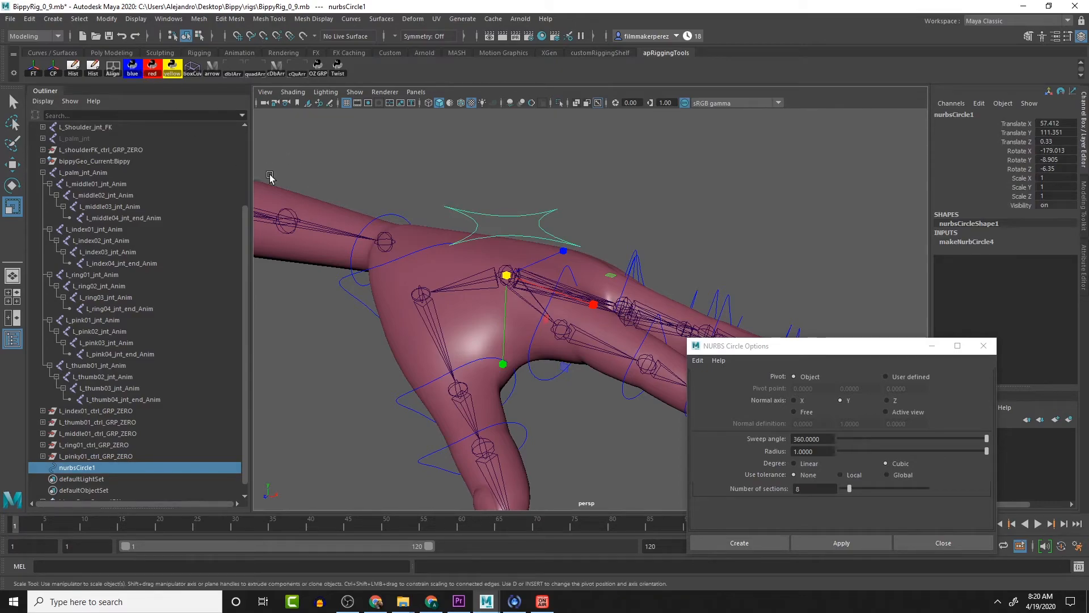
pyautogui.click(493, 163)
# Step: Try adding the zero and offset groups to the unnamed palm curve, and undo the grouping
pyautogui.scroll(-10, 493, 162)
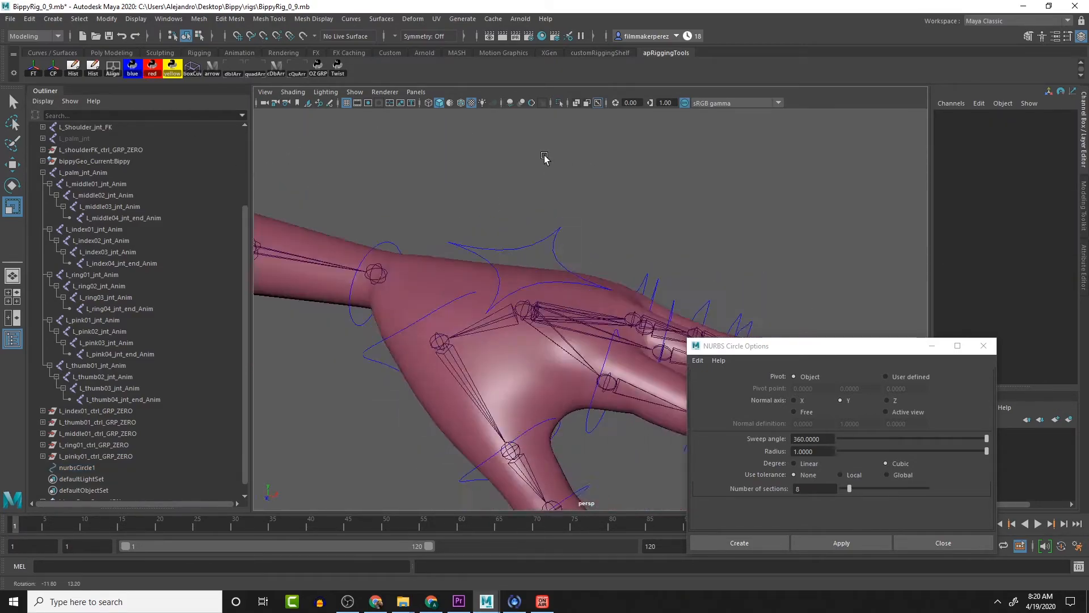
pyautogui.keyDown('alt'); pyautogui.moveTo(513, 198); pyautogui.dragTo(609, 283); pyautogui.keyUp('alt')
pyautogui.scroll(2, 608, 283)
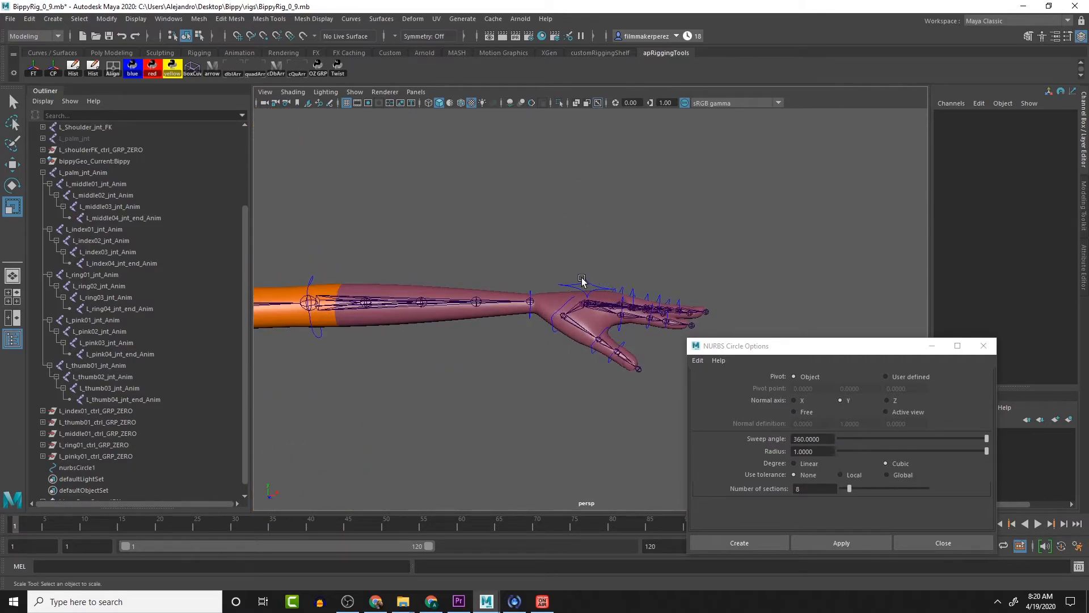
pyautogui.click(581, 280)
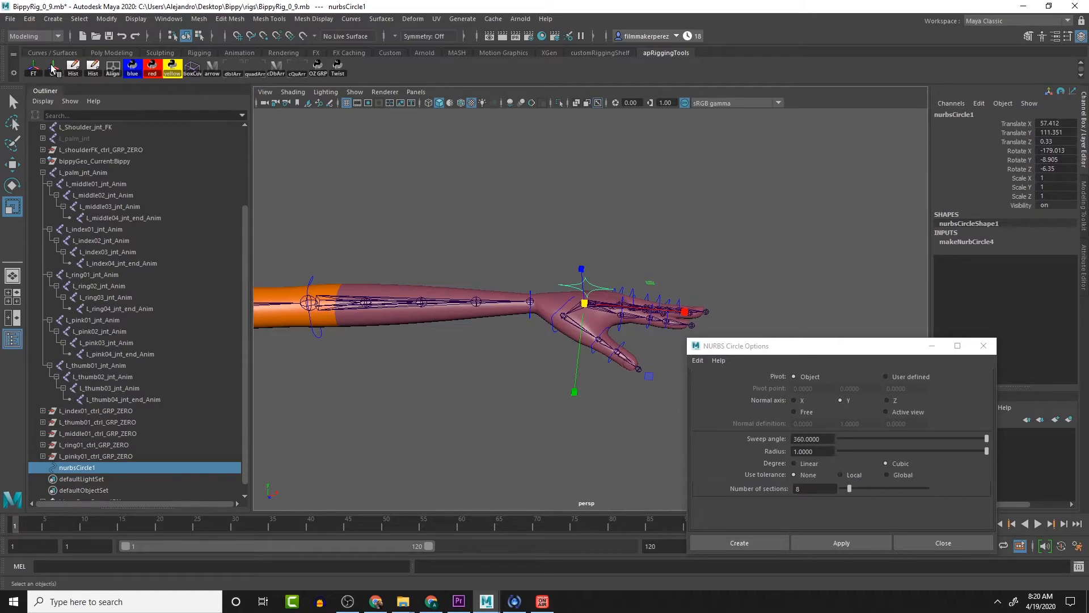
pyautogui.click(318, 71)
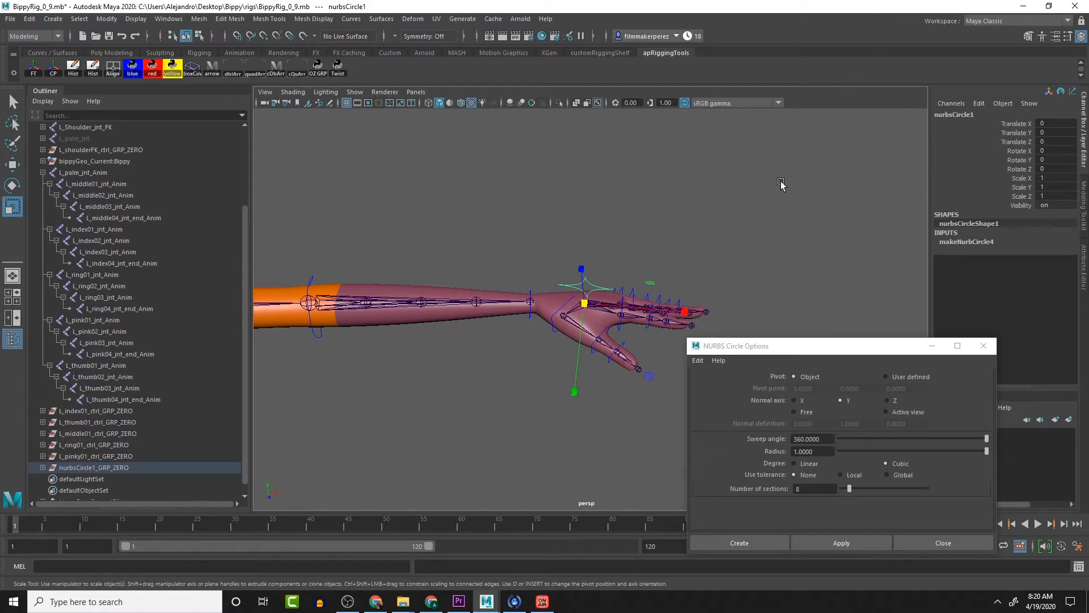
pyautogui.hotkey('ctrl', 'z')
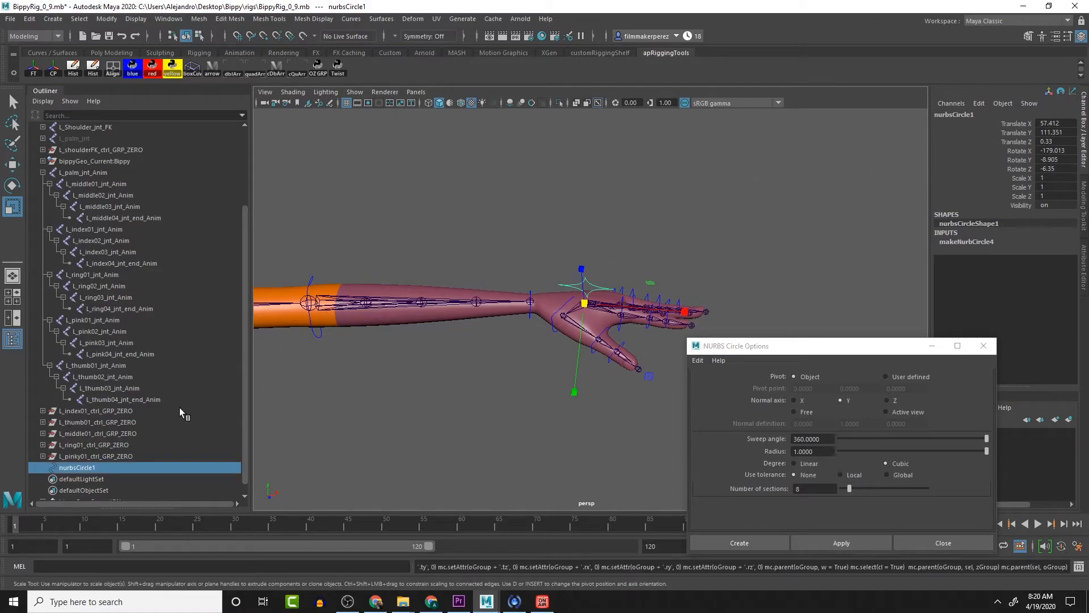
# Step: Rename the star-shaped palm curve as L_hand_ctrl and add its zero and offset groups
pyautogui.doubleClick(972, 114)
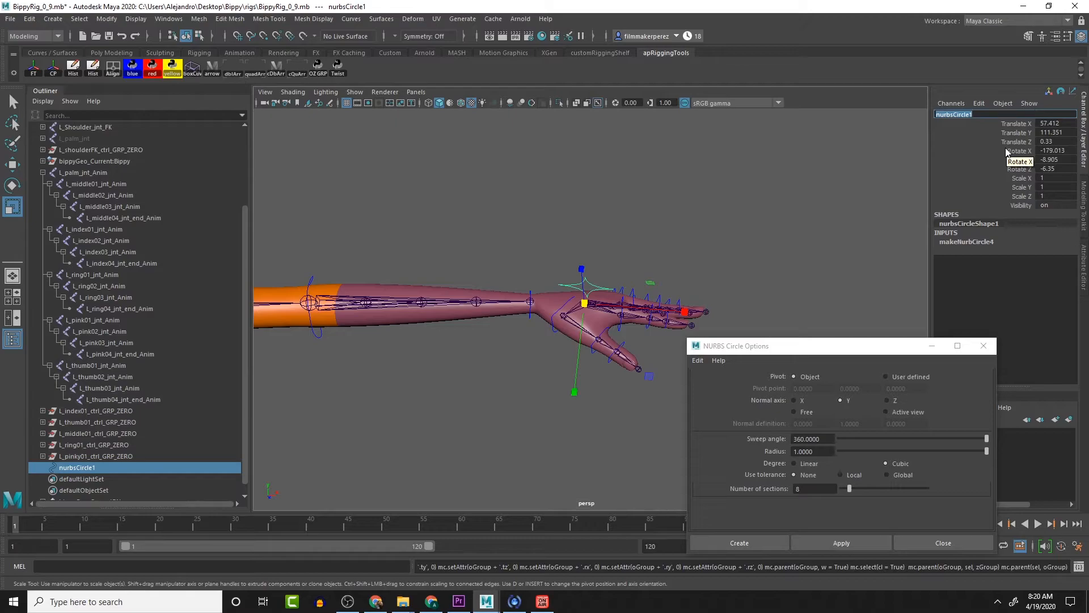
pyautogui.write('L')
pyautogui.press('BackSpace')
pyautogui.press('BackSpace')
pyautogui.press('BackSpace')
pyautogui.press('BackSpace')
pyautogui.write('ctrl')
pyautogui.press('Return')
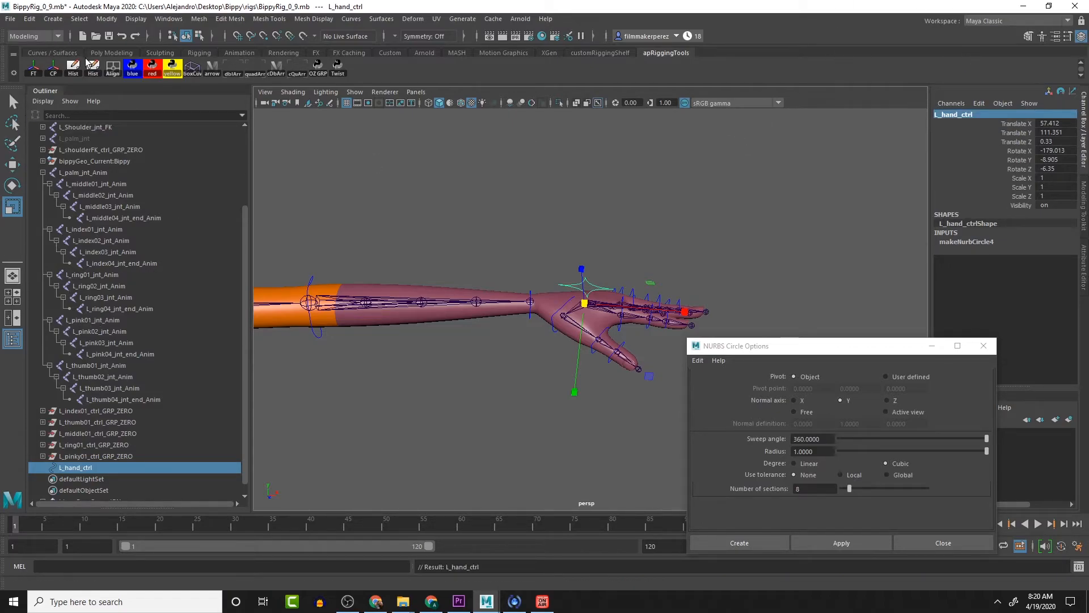
pyautogui.click(315, 67)
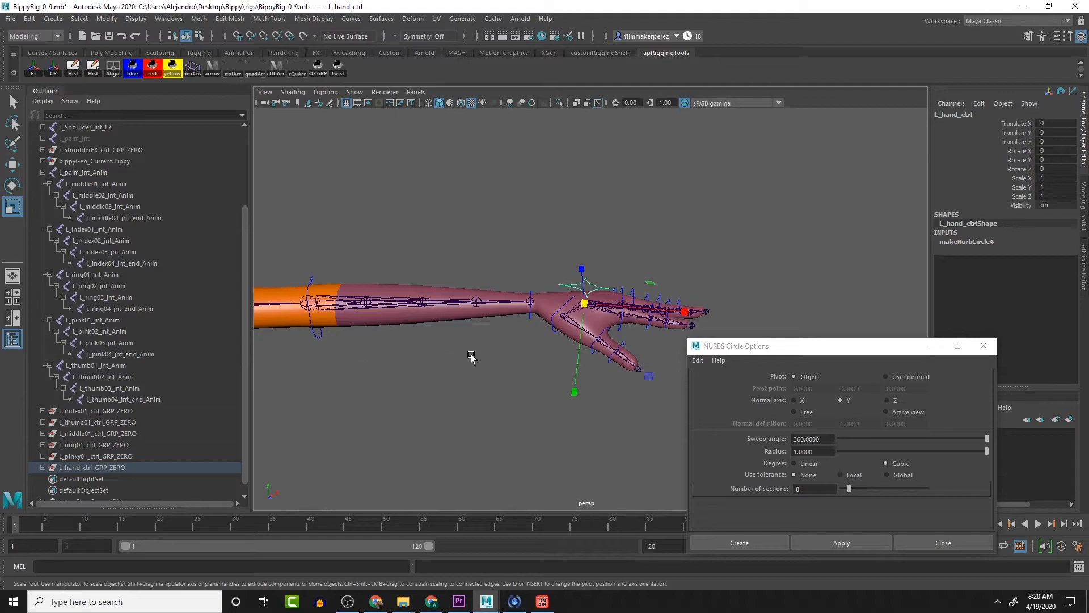
# Step: Lock and hide all translate, rotate, scale and visibility channels of L_hand_ctrl
pyautogui.keyDown('alt'); pyautogui.moveTo(653, 258); pyautogui.dragTo(607, 224); pyautogui.keyUp('alt')
pyautogui.scroll(6, 615, 249)
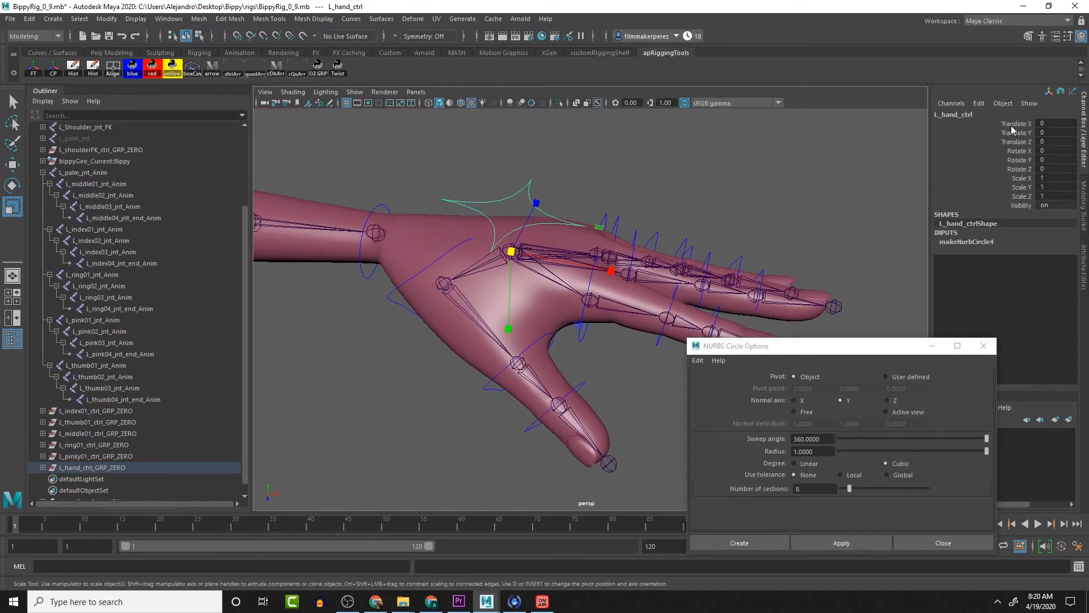
pyautogui.moveTo(1021, 123); pyautogui.dragTo(1024, 214)
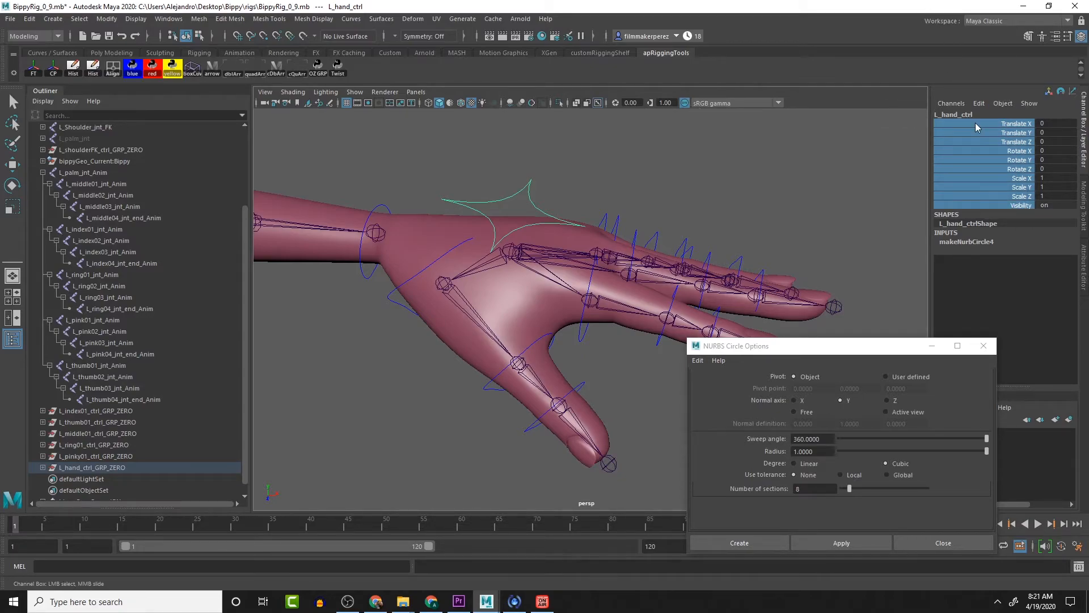
pyautogui.rightClick(1013, 151)
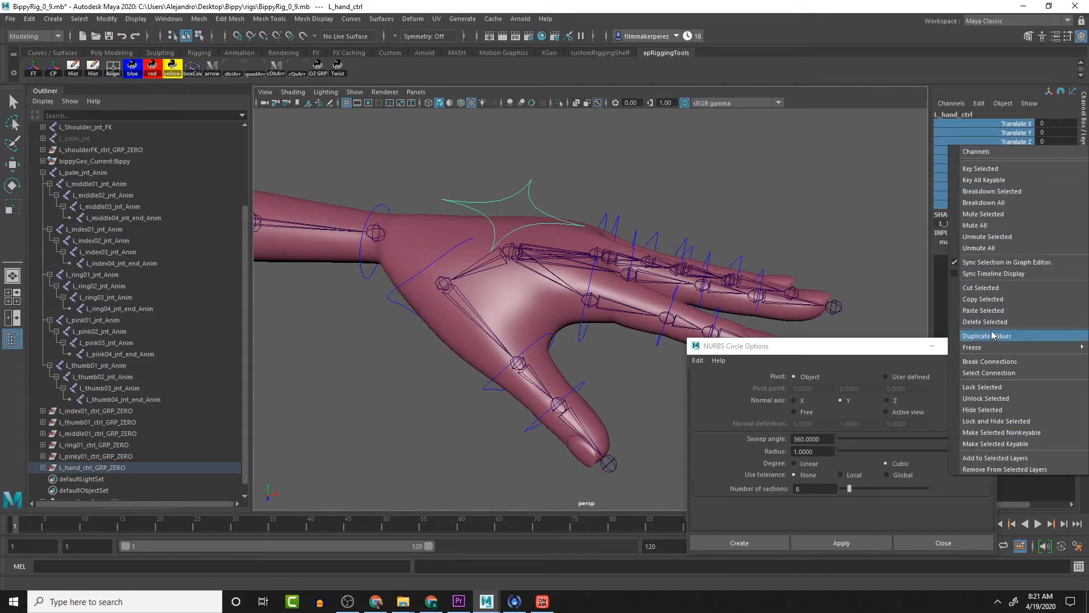
pyautogui.click(994, 421)
pyautogui.press('r')
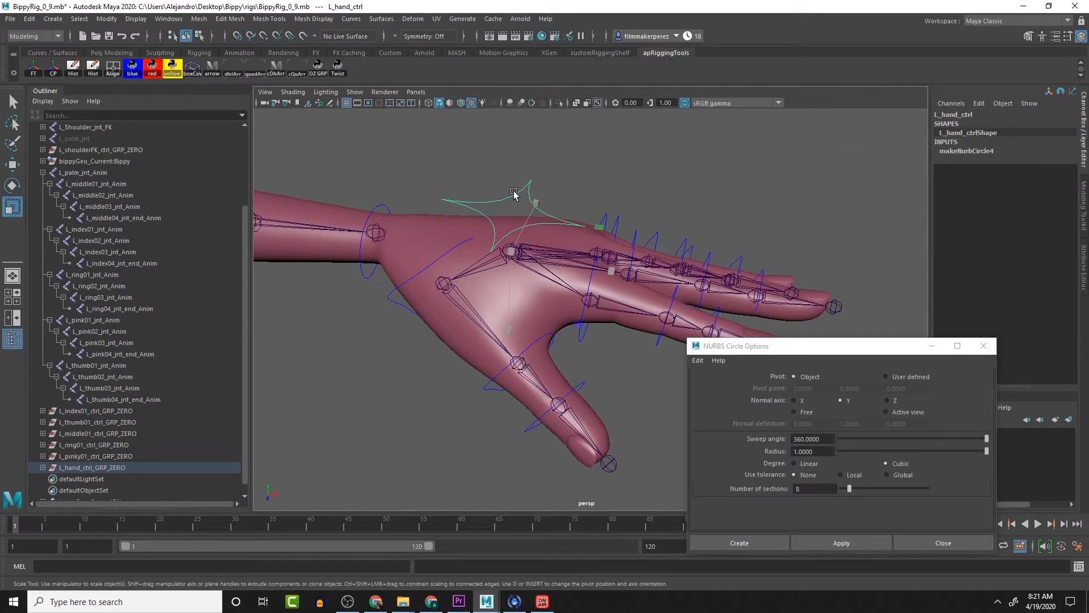
pyautogui.moveTo(574, 154)
pyautogui.keyDown('alt'); pyautogui.mouseDown()
pyautogui.moveTo(652, 145)
pyautogui.moveTo(590, 154)
pyautogui.mouseUp(); pyautogui.keyUp('alt')
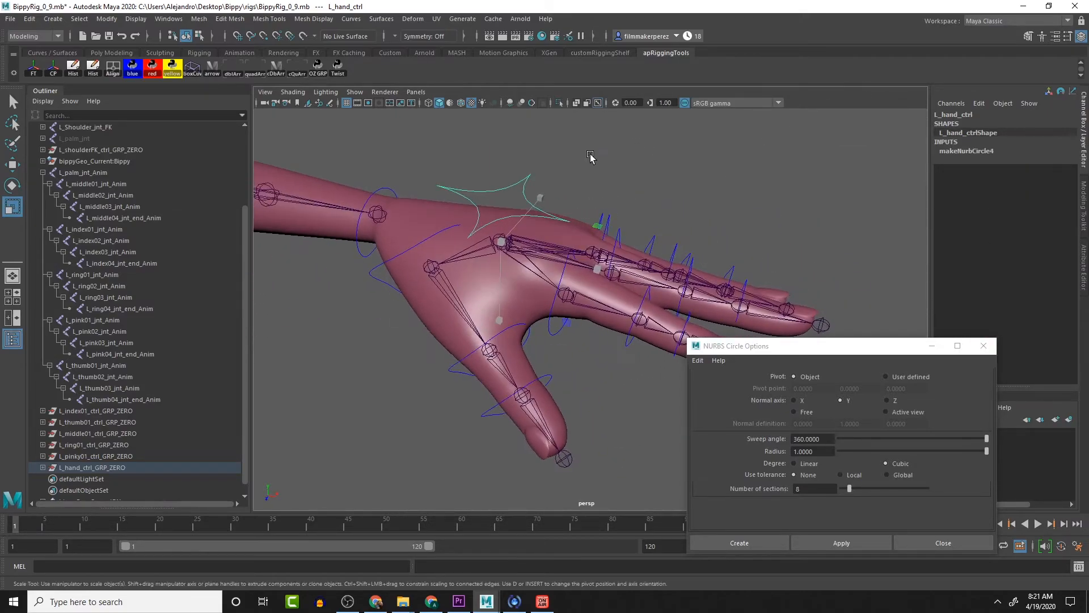
pyautogui.keyDown('alt'); pyautogui.moveTo(547, 196); pyautogui.dragTo(525, 204); pyautogui.keyUp('alt')
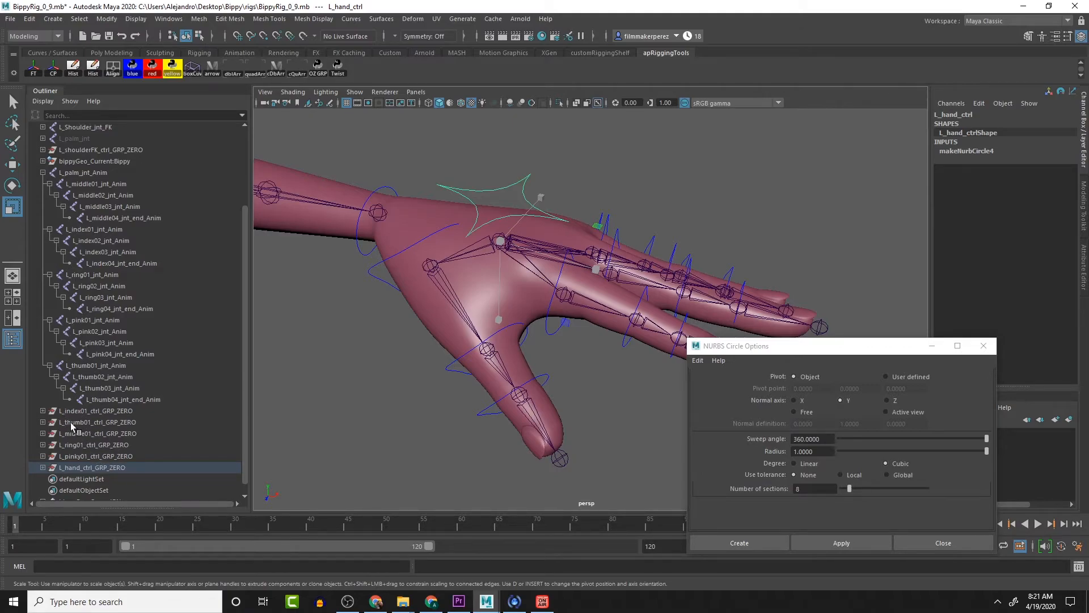
pyautogui.keyDown('alt'); pyautogui.moveTo(598, 385); pyautogui.dragTo(547, 390); pyautogui.keyUp('alt')
pyautogui.scroll(-5, 546, 386)
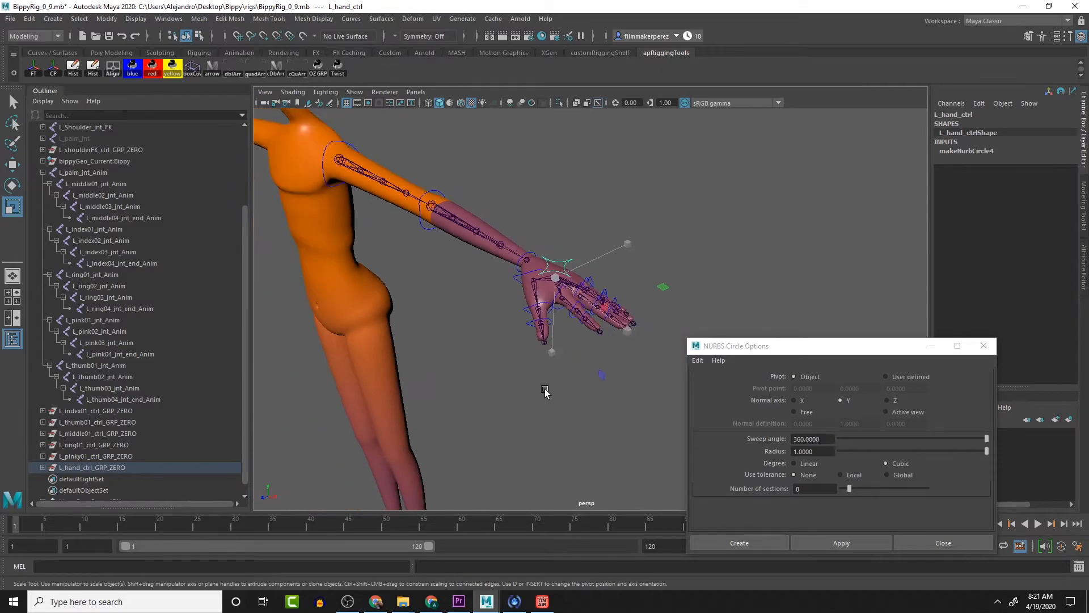
pyautogui.keyDown('alt'); pyautogui.moveTo(539, 329); pyautogui.dragTo(638, 288); pyautogui.keyUp('alt')
pyautogui.scroll(4, 577, 298)
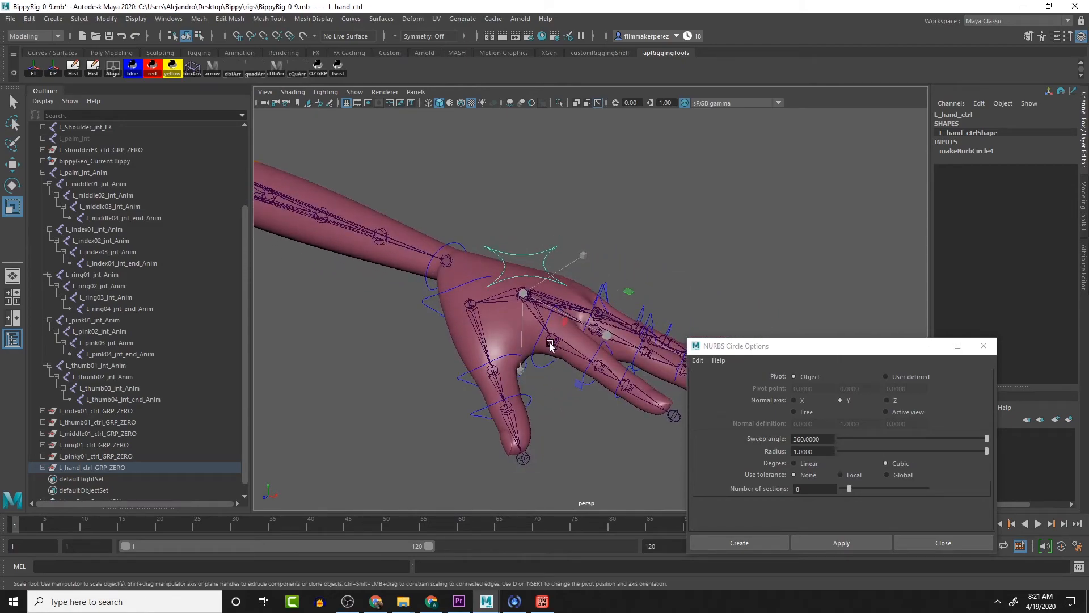
pyautogui.click(540, 368)
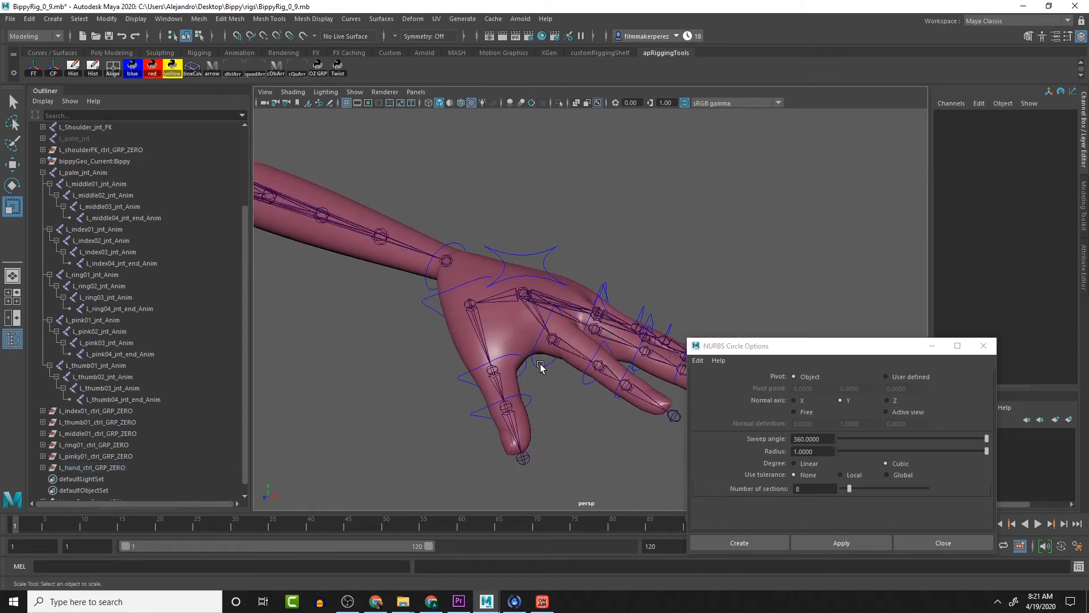
# Step: Select the index finger's base joint L_index01_jnt_Anim, test-rotate it to bend the finger, and undo the rotation
pyautogui.click(542, 364)
pyautogui.keyDown('alt'); pyautogui.moveTo(585, 371); pyautogui.dragTo(603, 345); pyautogui.keyUp('alt')
pyautogui.press('q')
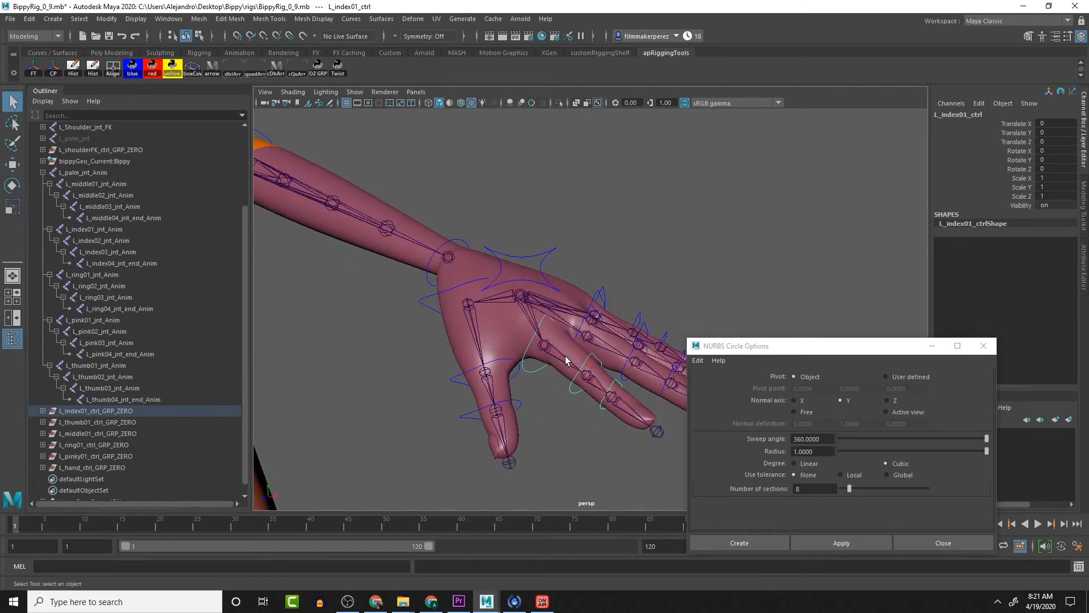
pyautogui.click(566, 359)
pyautogui.press('e')
pyautogui.moveTo(603, 309); pyautogui.dragTo(597, 366)
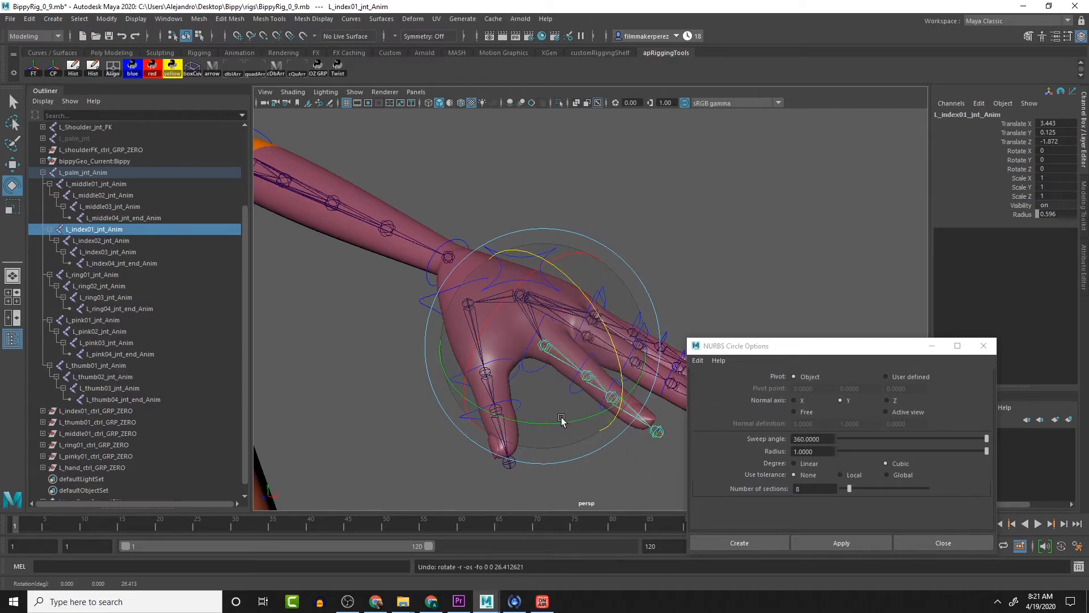
pyautogui.hotkey('ctrl', 'z')
pyautogui.press('q')
# Step: Parent-constrain L_index01_jnt_Anim to L_index01_ctrl, using the Rigging command set
pyautogui.keyDown('alt'); pyautogui.moveTo(600, 467); pyautogui.dragTo(461, 348); pyautogui.keyUp('alt')
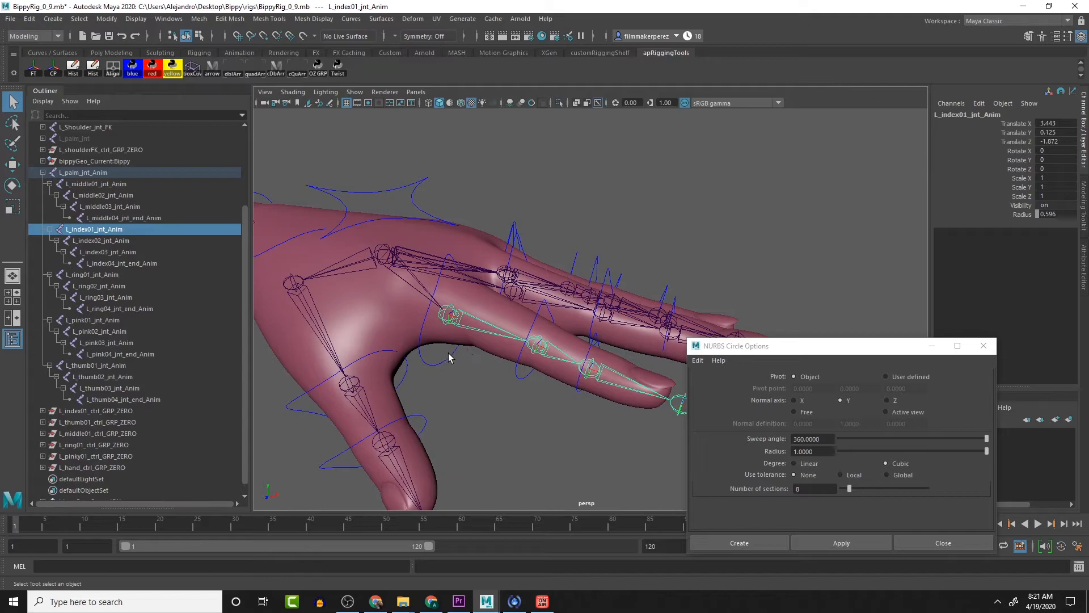
pyautogui.click(450, 356)
pyautogui.click(466, 329)
pyautogui.click(439, 360)
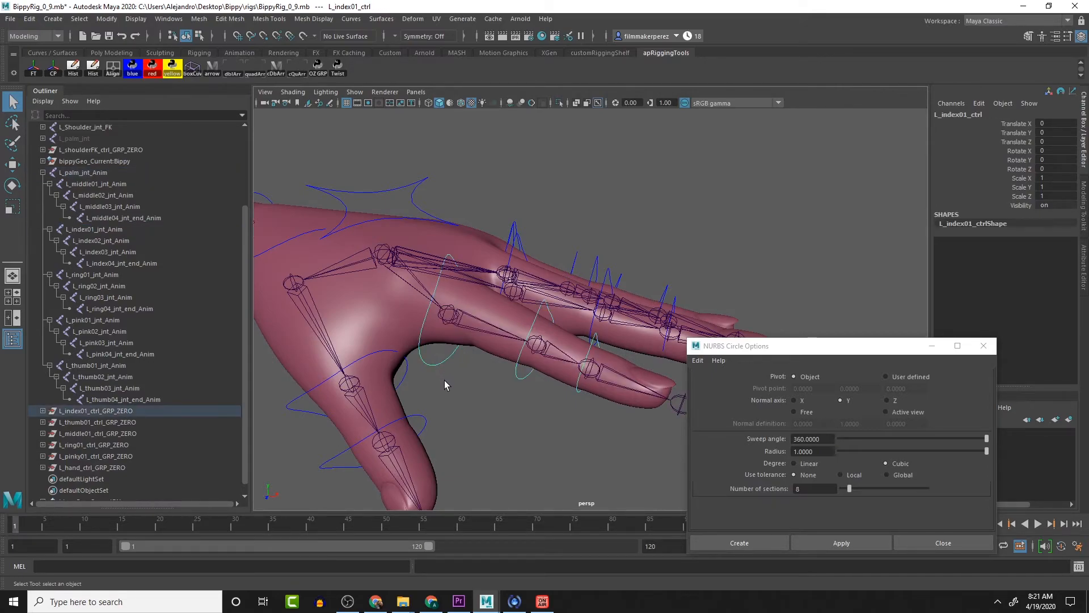
pyautogui.click(468, 320)
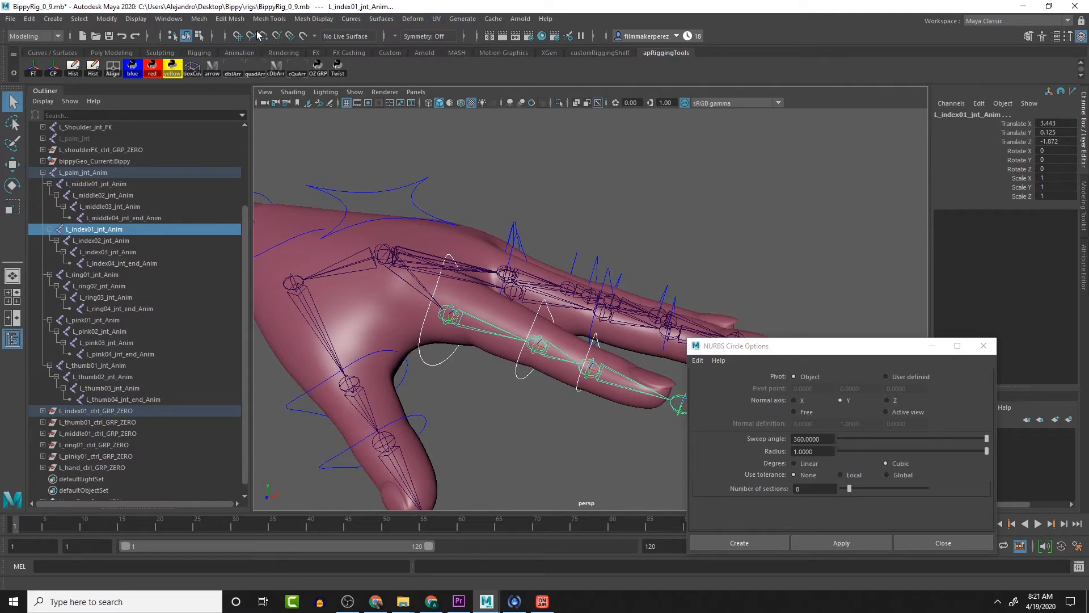
pyautogui.click(40, 36)
pyautogui.click(42, 60)
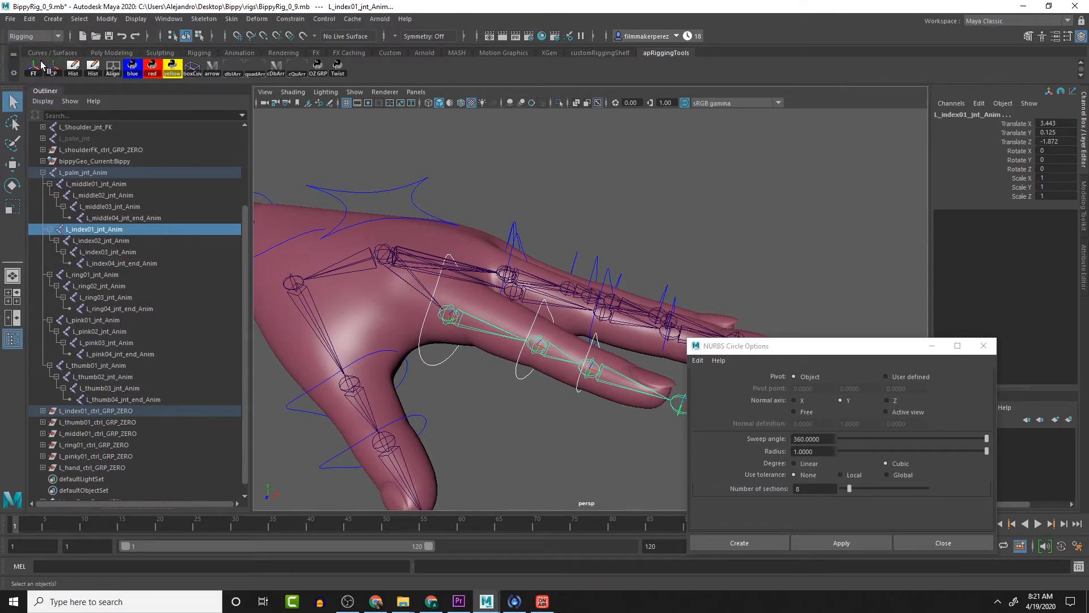
pyautogui.click(287, 20)
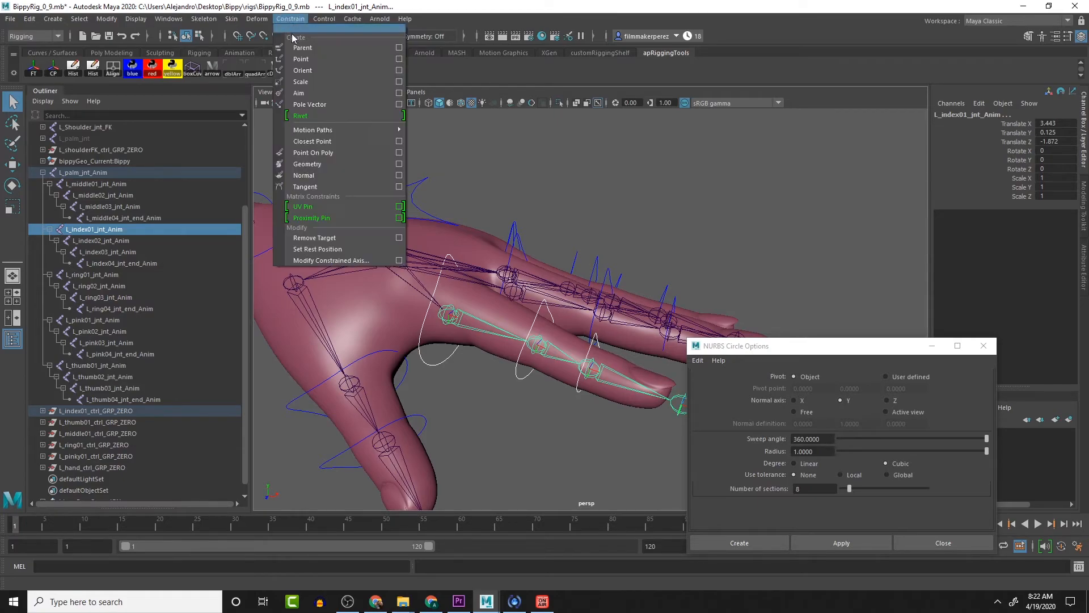
pyautogui.click(325, 51)
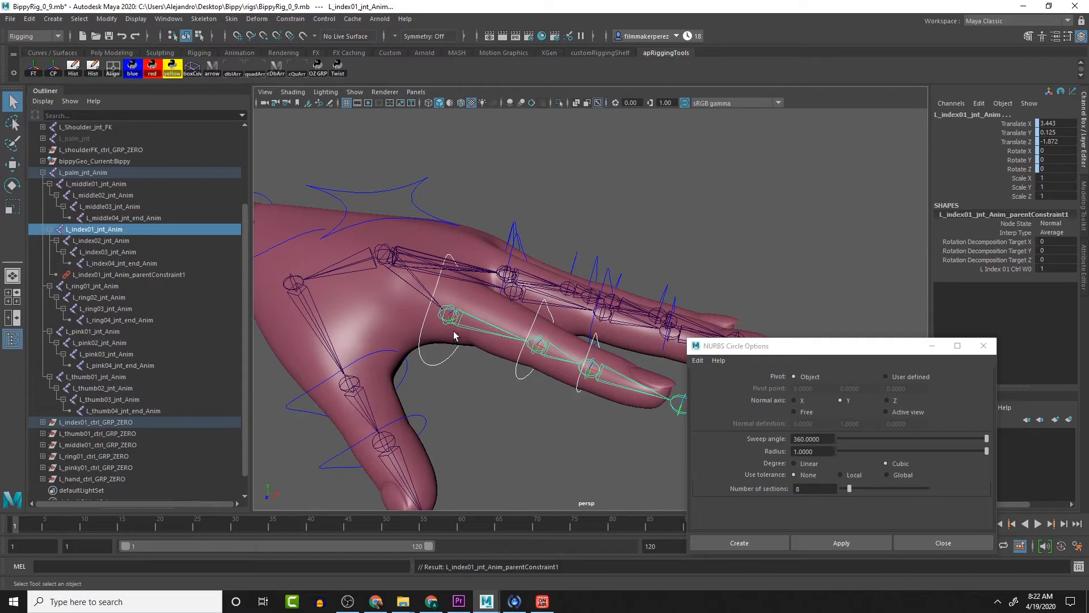
# Step: Test-rotate L_index01_ctrl to check that it drives the index finger, undo the rotation and clear the selection
pyautogui.click(440, 286)
pyautogui.press('e')
pyautogui.moveTo(510, 274); pyautogui.dragTo(480, 280)
pyautogui.hotkey('ctrl', 'z')
pyautogui.click(530, 446)
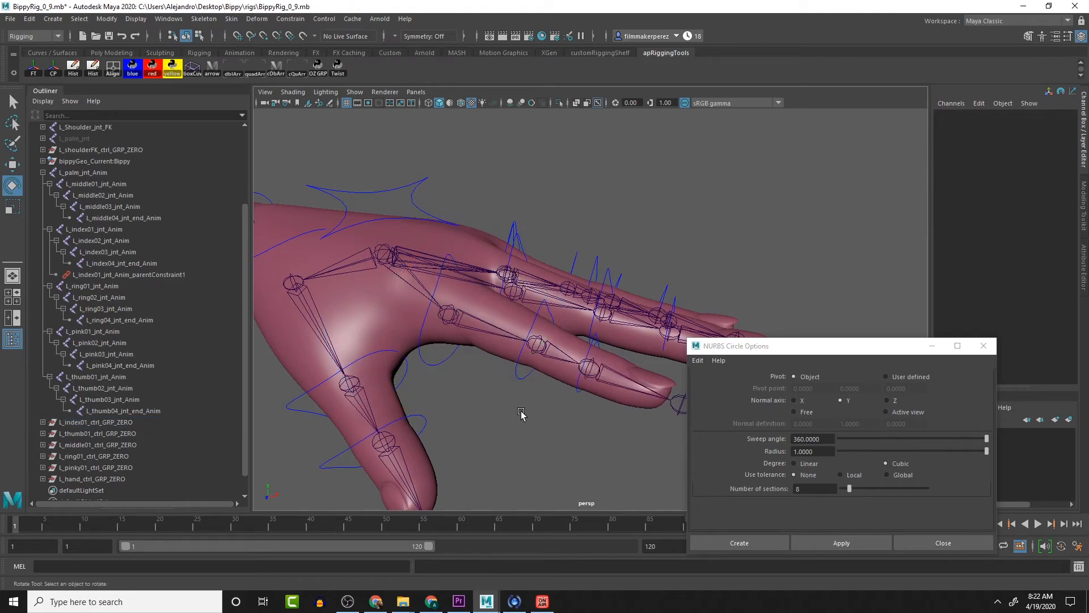
# Step: Parent-constrain L_index02_jnt_Anim to L_index02_ctrl and L_index03_jnt_Anim to L_index03_ctrl
pyautogui.press('q')
pyautogui.click(518, 378)
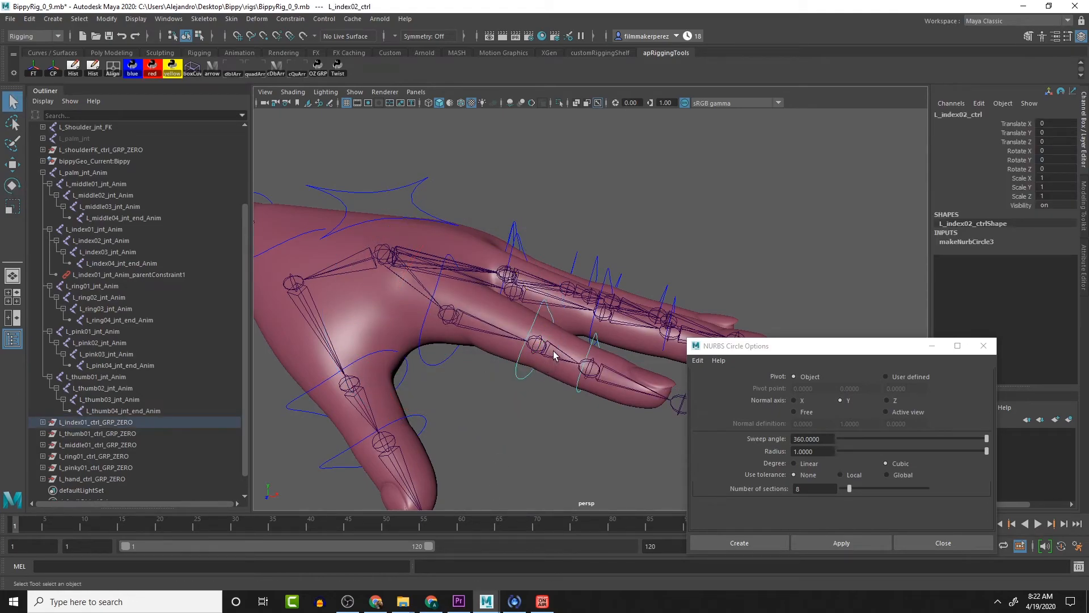
pyautogui.keyDown('shift'); pyautogui.click(542, 349); pyautogui.keyUp('shift')
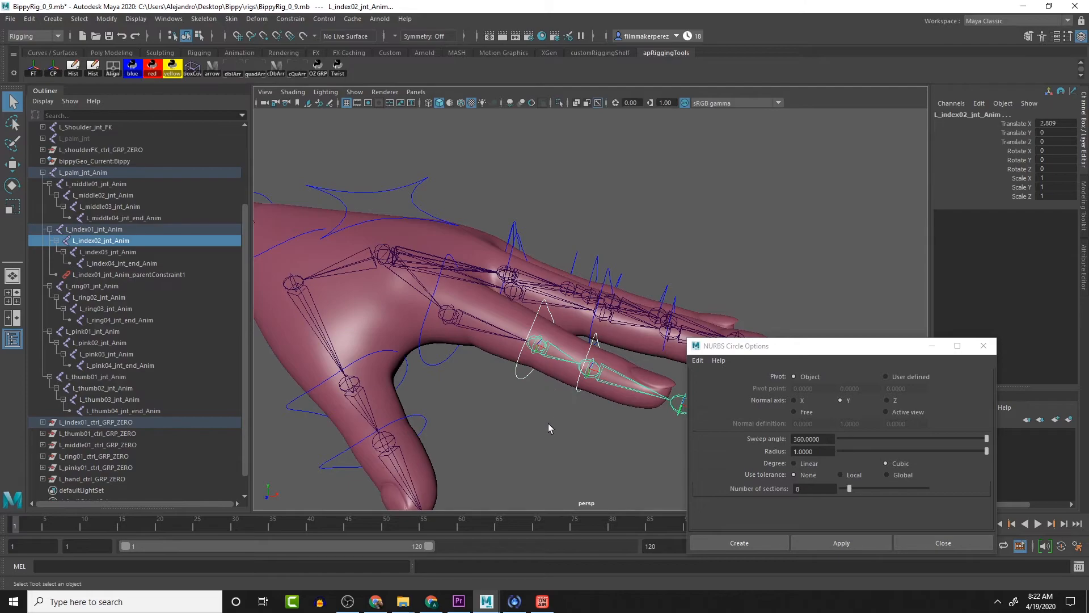
pyautogui.press('g')
pyautogui.click(577, 393)
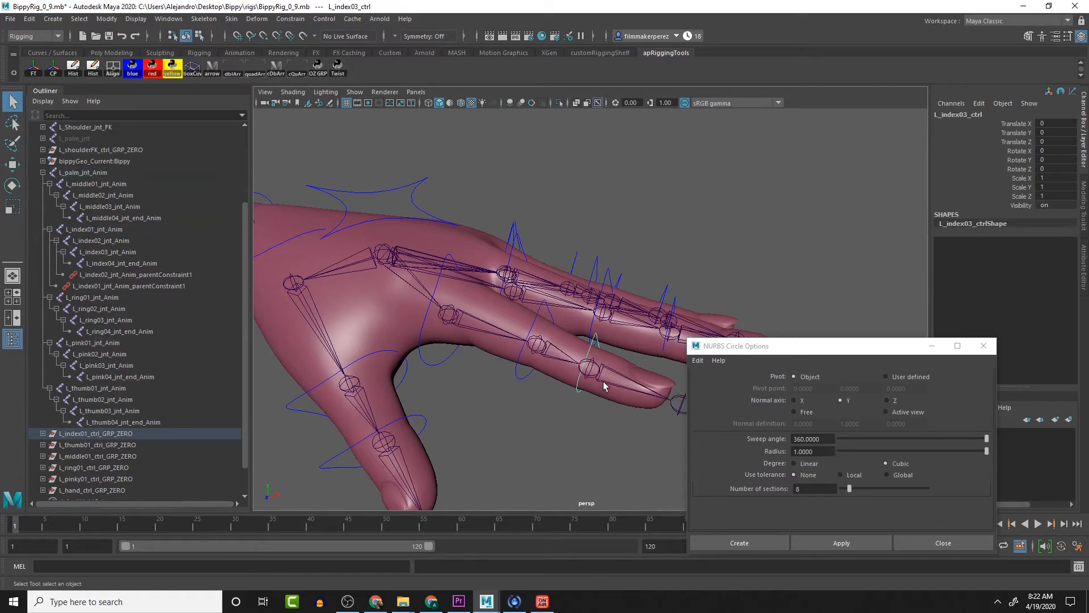
pyautogui.keyDown('shift'); pyautogui.click(596, 381); pyautogui.keyUp('shift')
pyautogui.press('g')
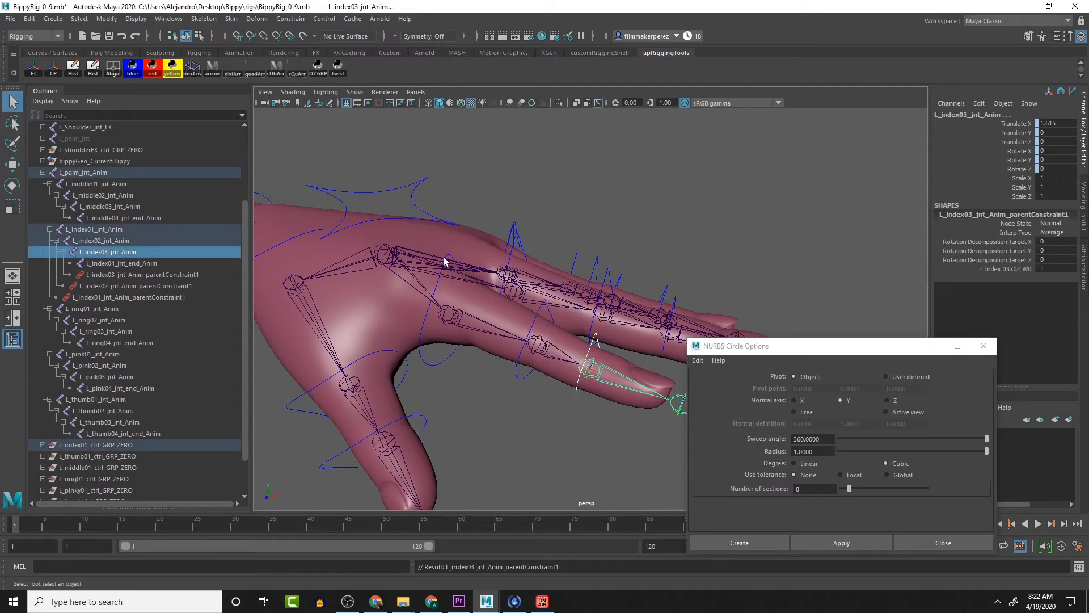
# Step: Test-rotate the three index finger controls together to check that they curl the finger, and undo the rotation
pyautogui.click(481, 294)
pyautogui.click(427, 361)
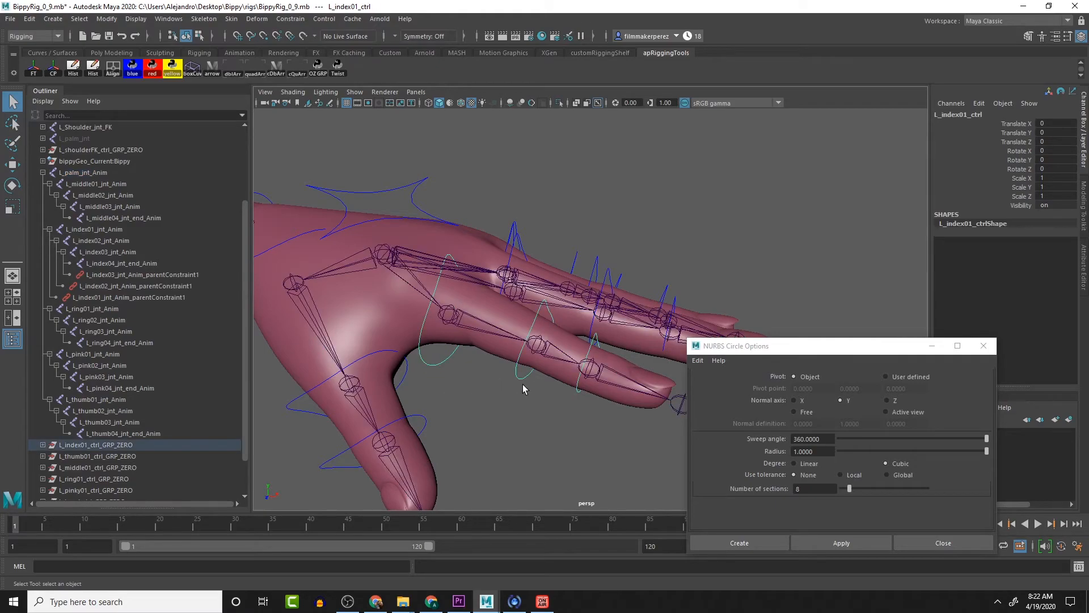
pyautogui.keyDown('shift'); pyautogui.click(527, 378); pyautogui.keyUp('shift')
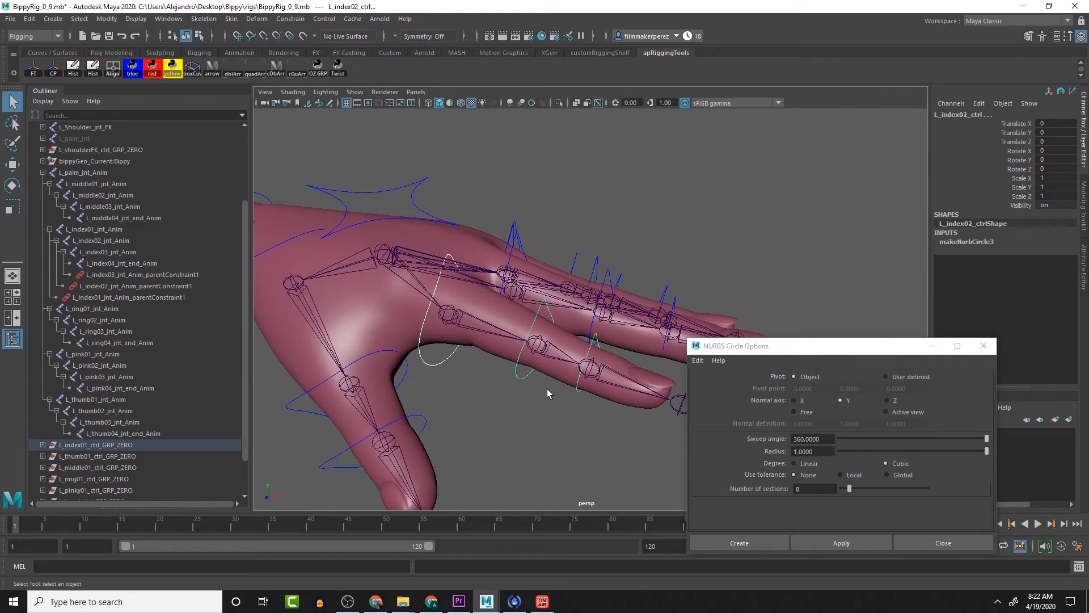
pyautogui.click(577, 393)
pyautogui.press('e')
pyautogui.moveTo(641, 296); pyautogui.dragTo(596, 352)
pyautogui.hotkey('ctrl', 'z')
pyautogui.press('q')
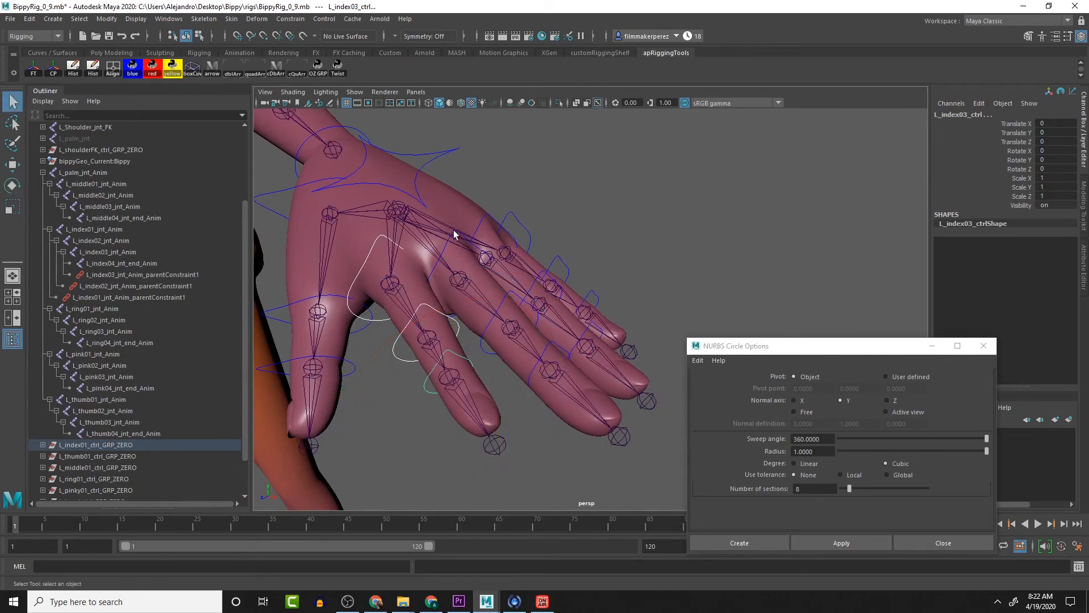
# Step: Parent-constrain the L_middle01, L_middle02 and L_middle03 Anim joints to their matching middle finger controls
pyautogui.click(448, 240)
pyautogui.click(439, 279)
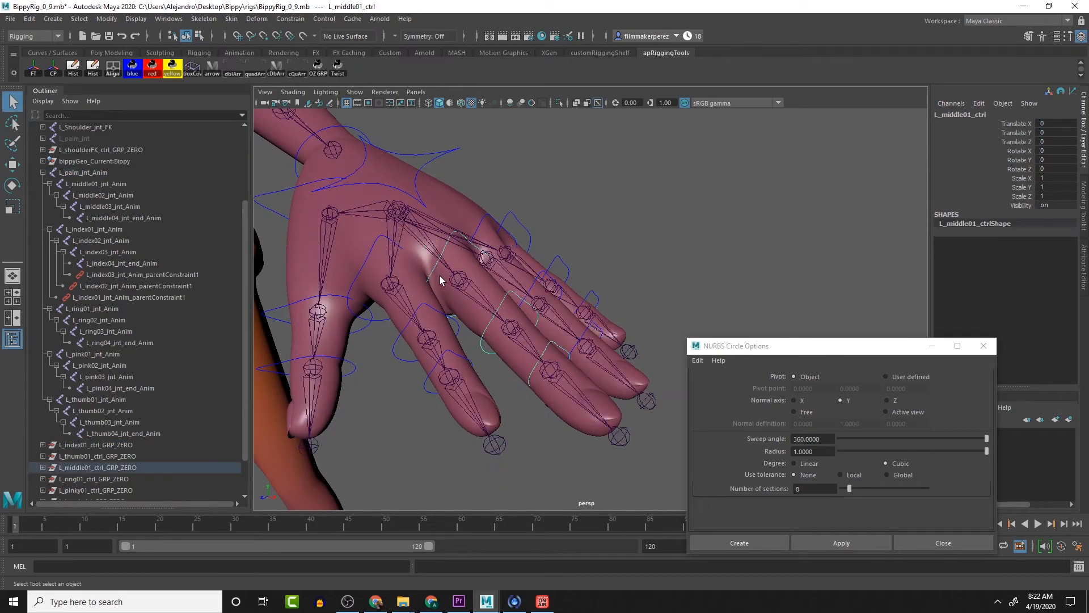
pyautogui.click(459, 280)
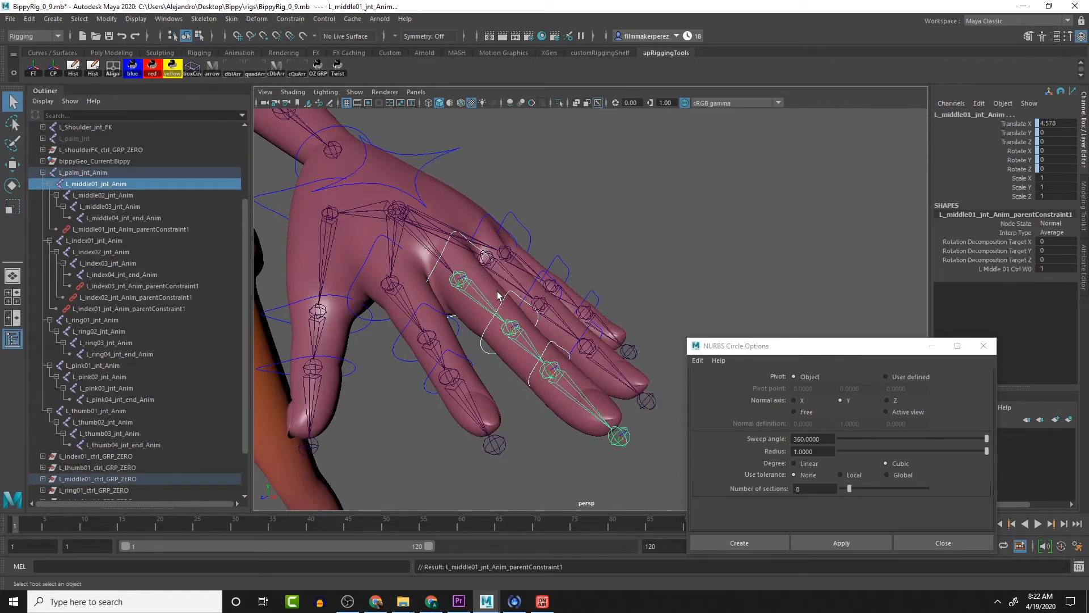
pyautogui.click(512, 327)
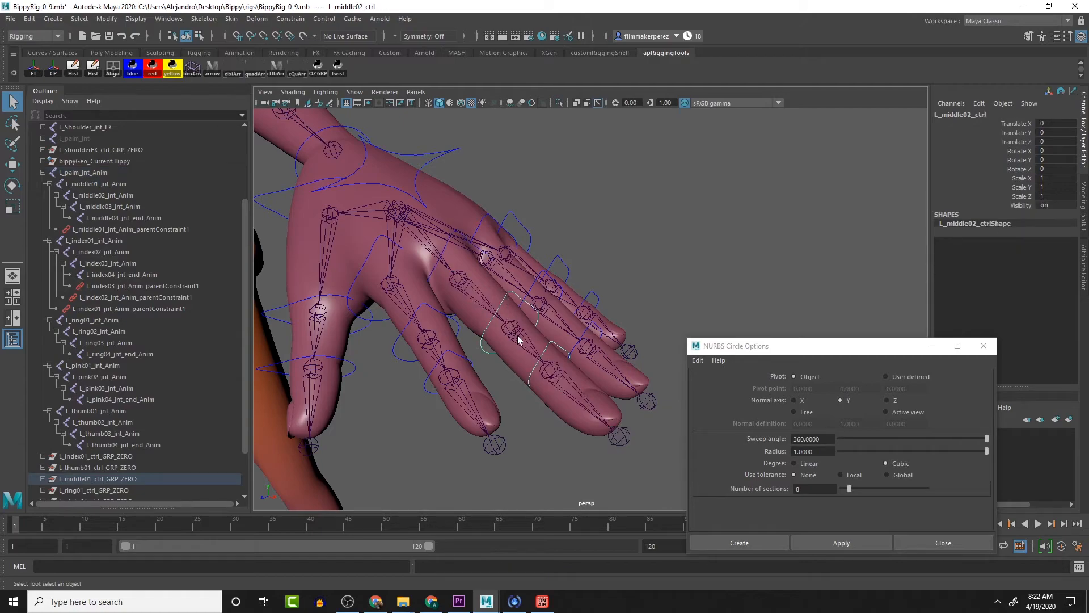
pyautogui.click(554, 351)
pyautogui.click(553, 351)
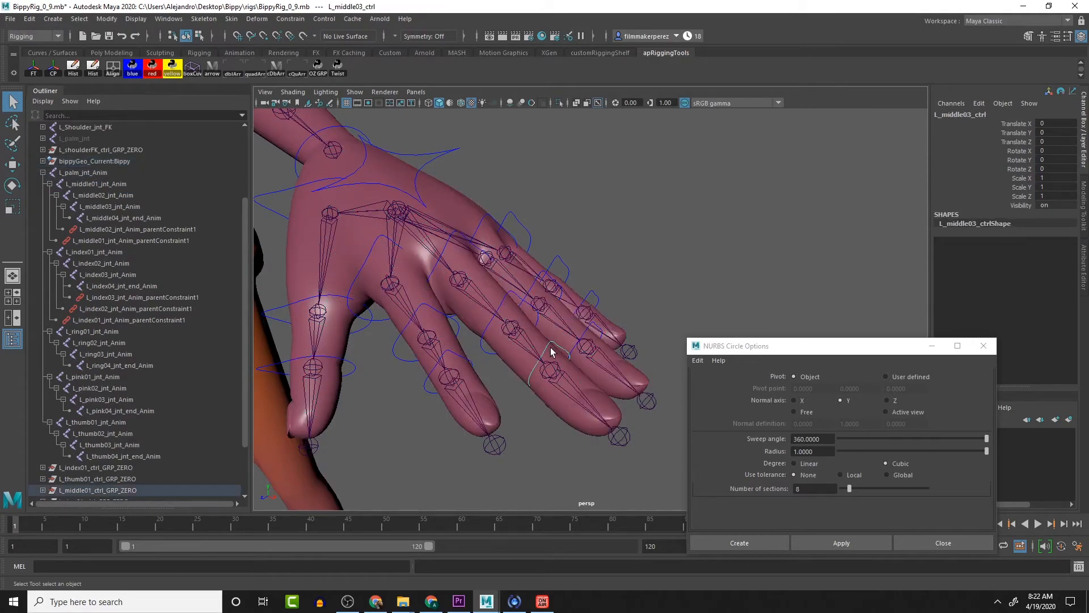
pyautogui.keyDown('shift'); pyautogui.click(566, 390); pyautogui.keyUp('shift')
pyautogui.press('g')
# Step: Parent-constrain the L_ring01, L_ring02 and L_ring03 Anim joints to their matching ring finger controls
pyautogui.click(490, 221)
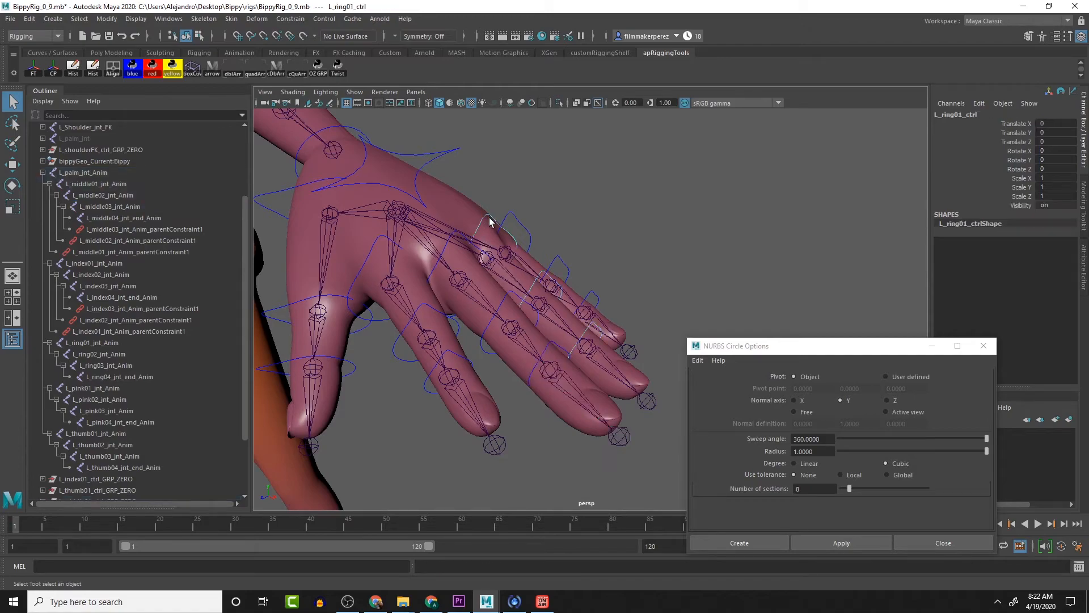
pyautogui.keyDown('shift'); pyautogui.click(500, 267); pyautogui.keyUp('shift')
pyautogui.press('g')
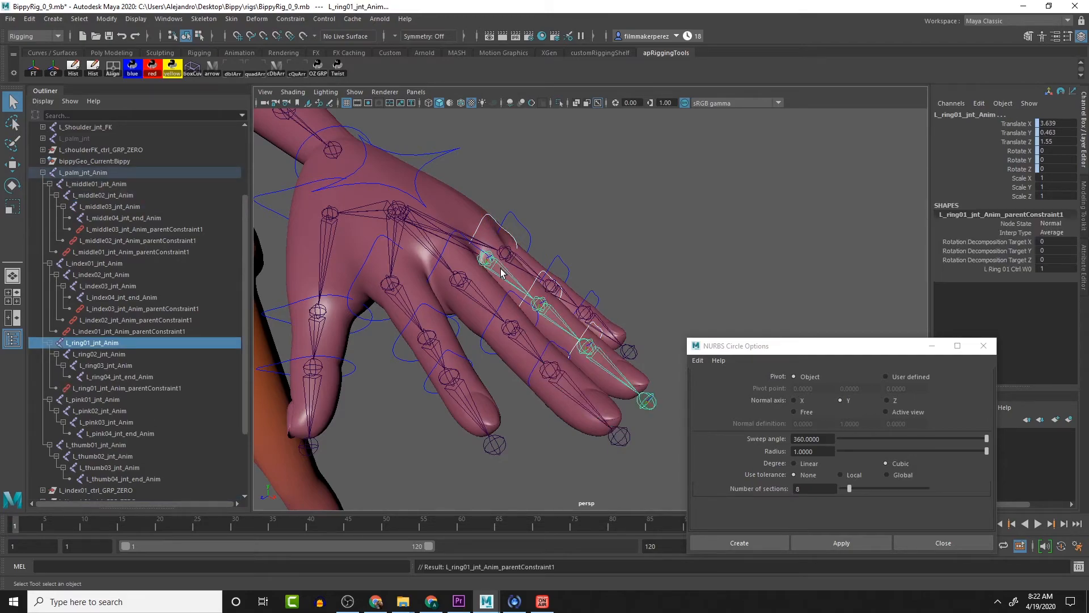
pyautogui.click(542, 282)
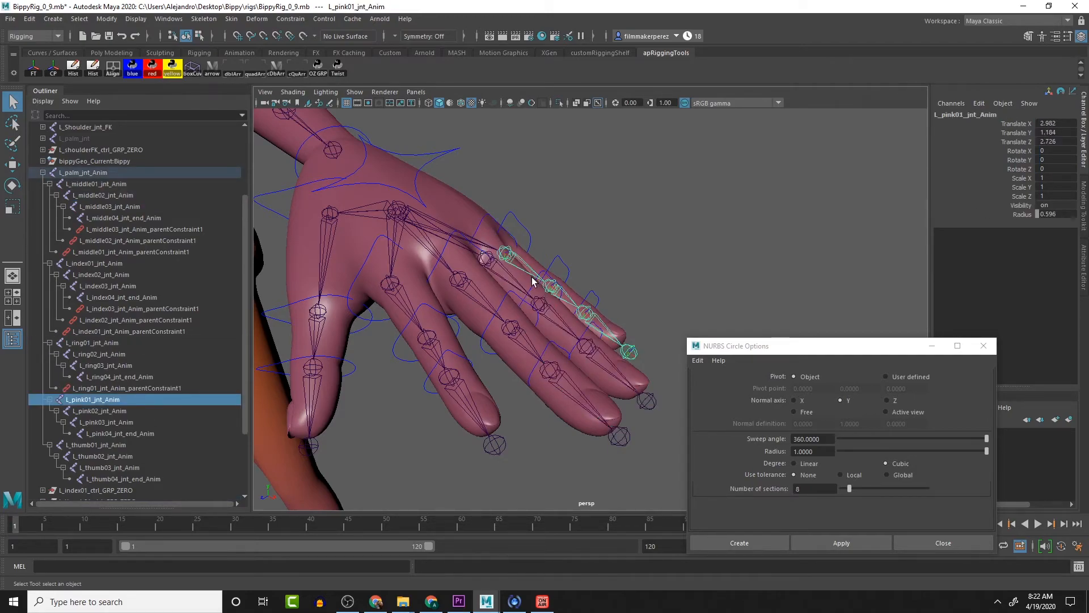
pyautogui.click(534, 285)
pyautogui.keyDown('shift'); pyautogui.click(548, 317); pyautogui.keyUp('shift')
pyautogui.press('g')
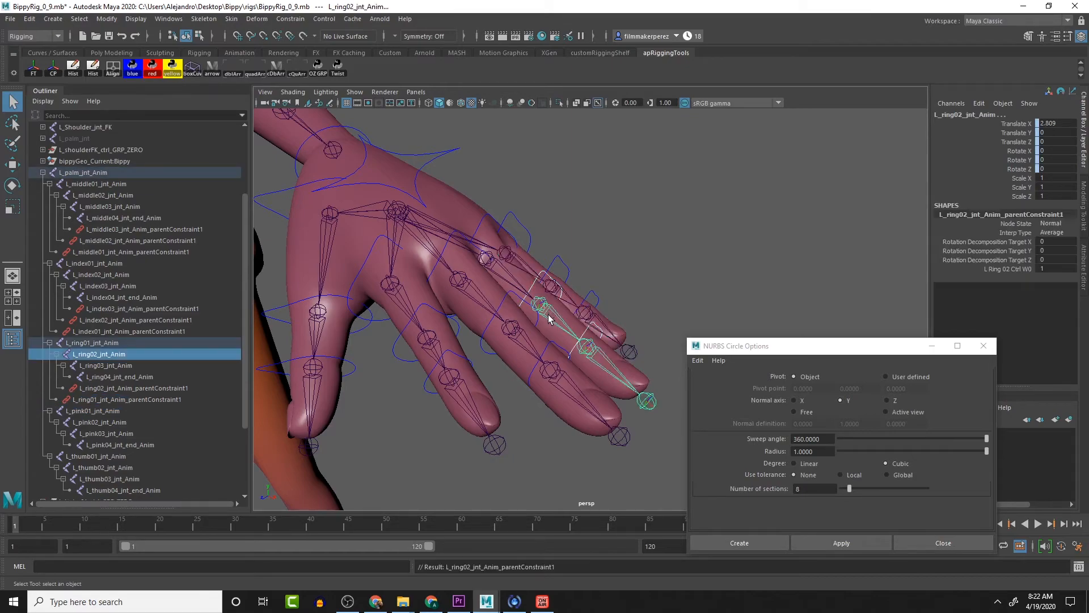
pyautogui.click(591, 334)
pyautogui.keyDown('shift'); pyautogui.click(601, 356); pyautogui.keyUp('shift')
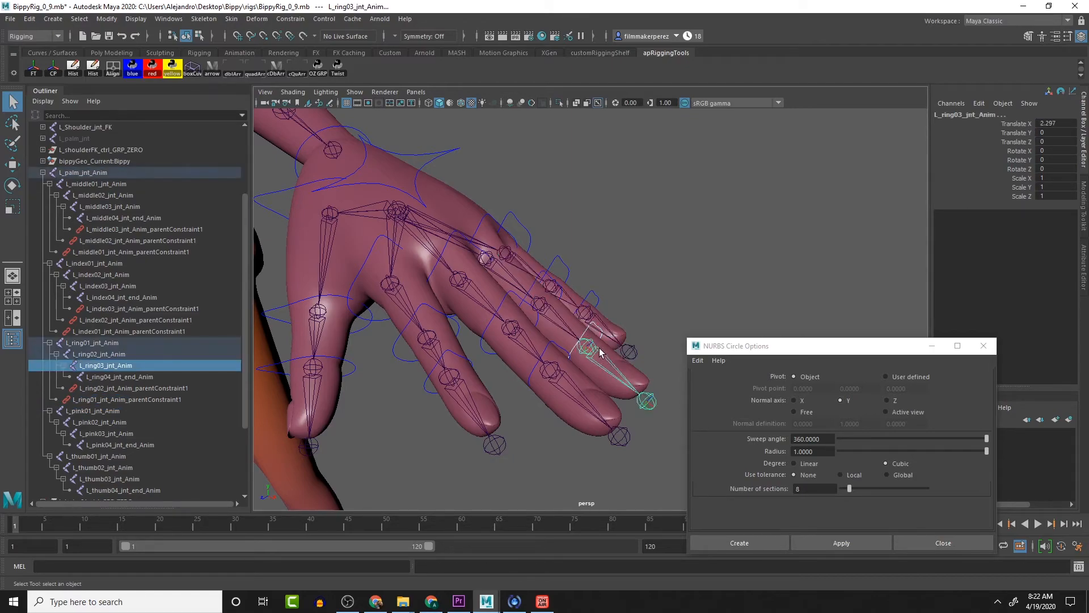
pyautogui.press('g')
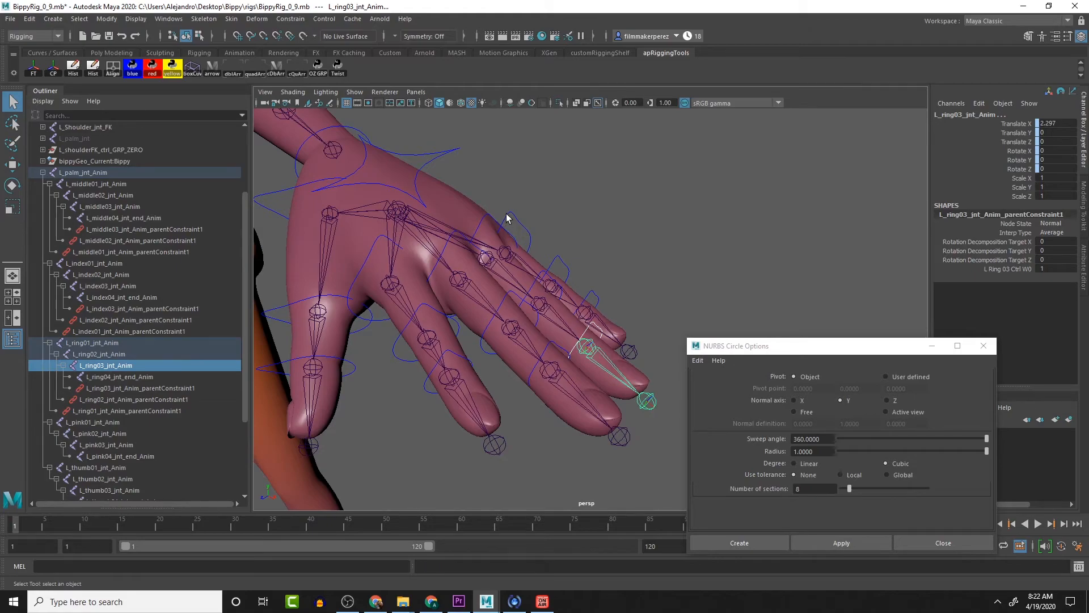
# Step: Parent-constrain the L_pink01, L_pink02 and L_pink03 Anim joints to their matching pinky controls
pyautogui.click(511, 223)
pyautogui.keyDown('alt'); pyautogui.moveTo(528, 257); pyautogui.dragTo(519, 261); pyautogui.keyUp('alt')
pyautogui.keyDown('shift'); pyautogui.click(514, 253); pyautogui.keyUp('shift')
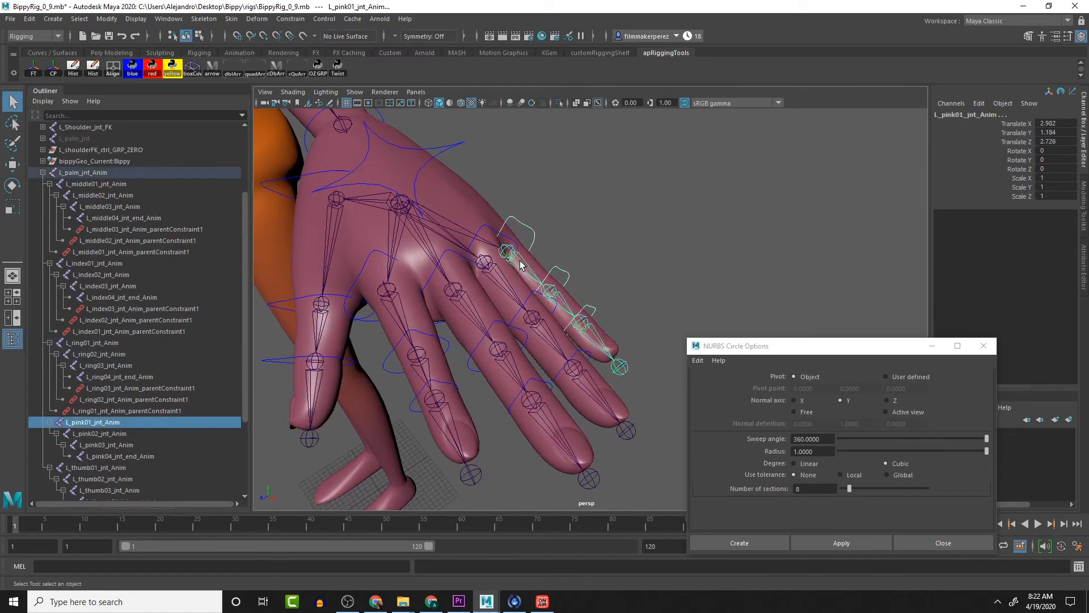
pyautogui.press('g')
pyautogui.click(565, 273)
pyautogui.keyDown('shift'); pyautogui.click(567, 306); pyautogui.keyUp('shift')
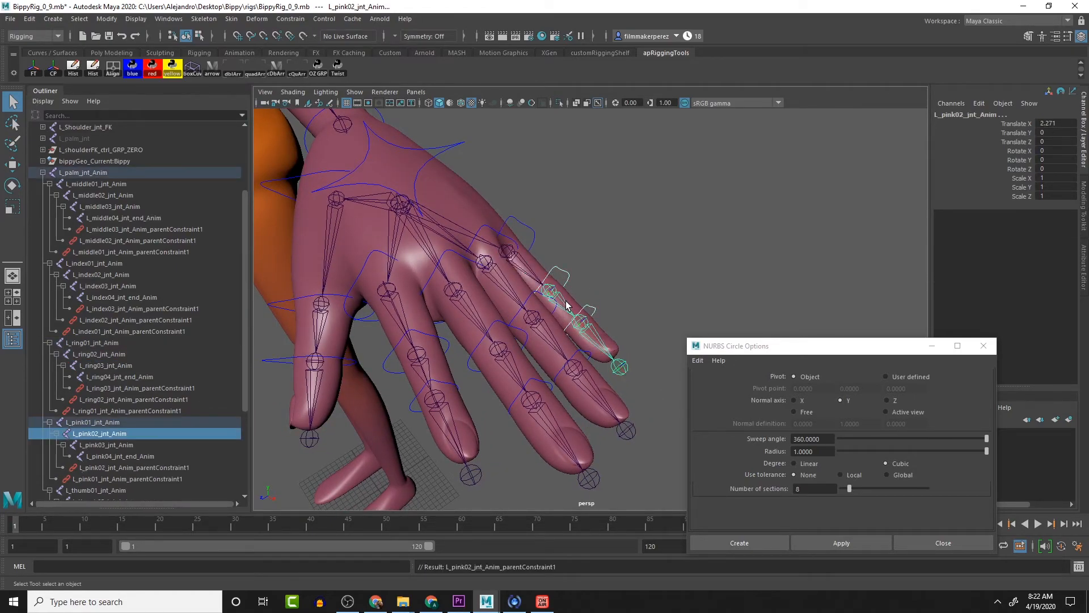
pyautogui.press('g')
pyautogui.click(590, 309)
pyautogui.keyDown('shift'); pyautogui.click(593, 339); pyautogui.keyUp('shift')
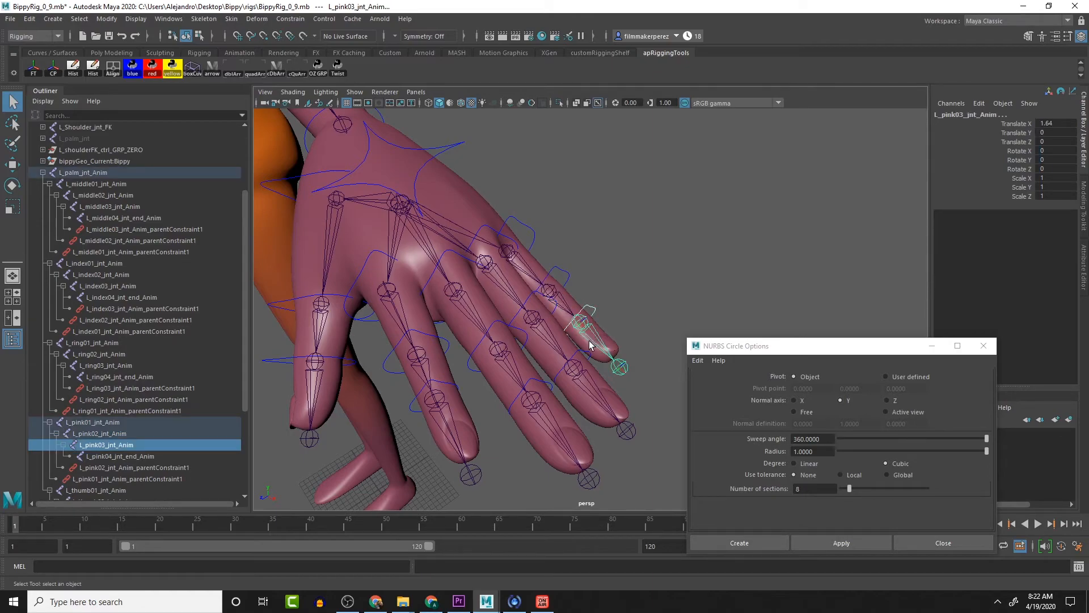
pyautogui.press('g')
# Step: Test-rotate the three pinky controls together to check that they bend the little finger, and undo the rotation
pyautogui.click(525, 227)
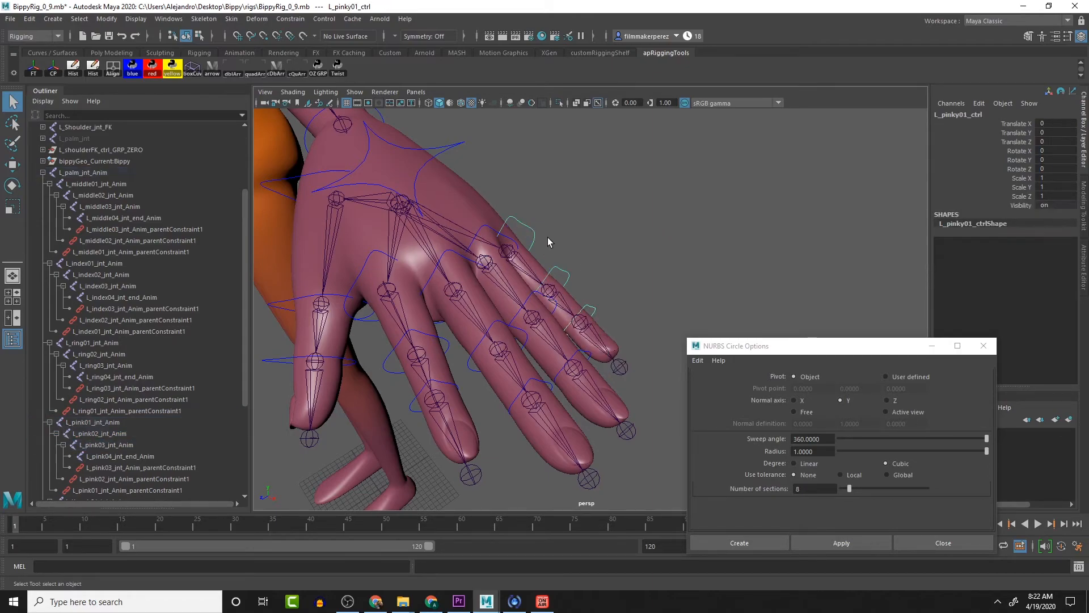
pyautogui.click(590, 309)
pyautogui.press('e')
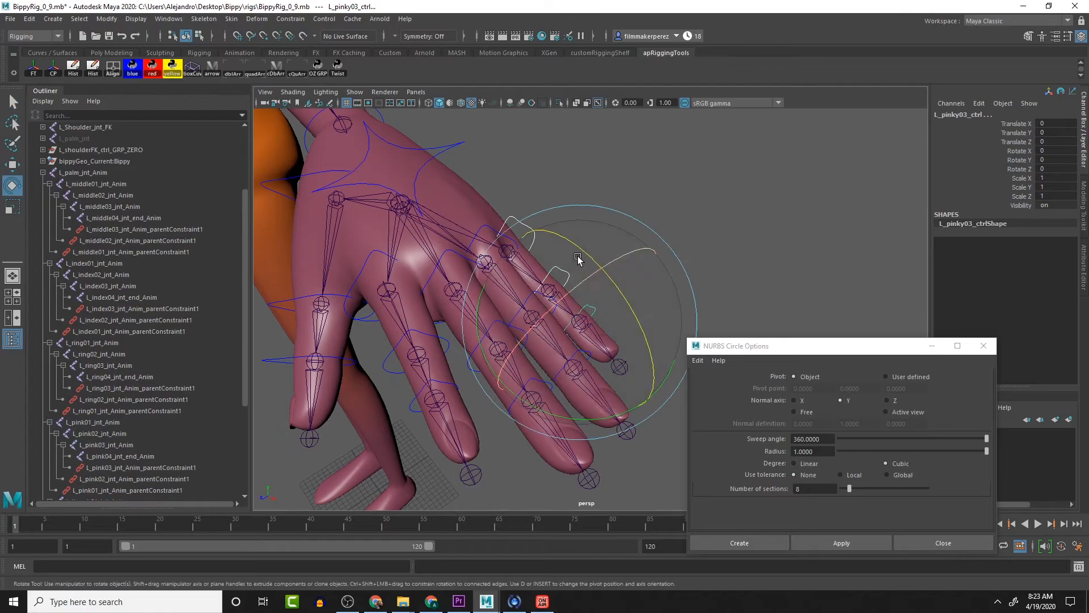
pyautogui.moveTo(586, 253); pyautogui.dragTo(622, 337)
pyautogui.hotkey('ctrl', 'z')
pyautogui.hotkey('ctrl', 'z')
# Step: Parent-constrain the L_thumb01, L_thumb02 and L_thumb03 Anim joints to their matching thumb controls
pyautogui.keyDown('alt'); pyautogui.moveTo(550, 279); pyautogui.dragTo(542, 210); pyautogui.keyUp('alt')
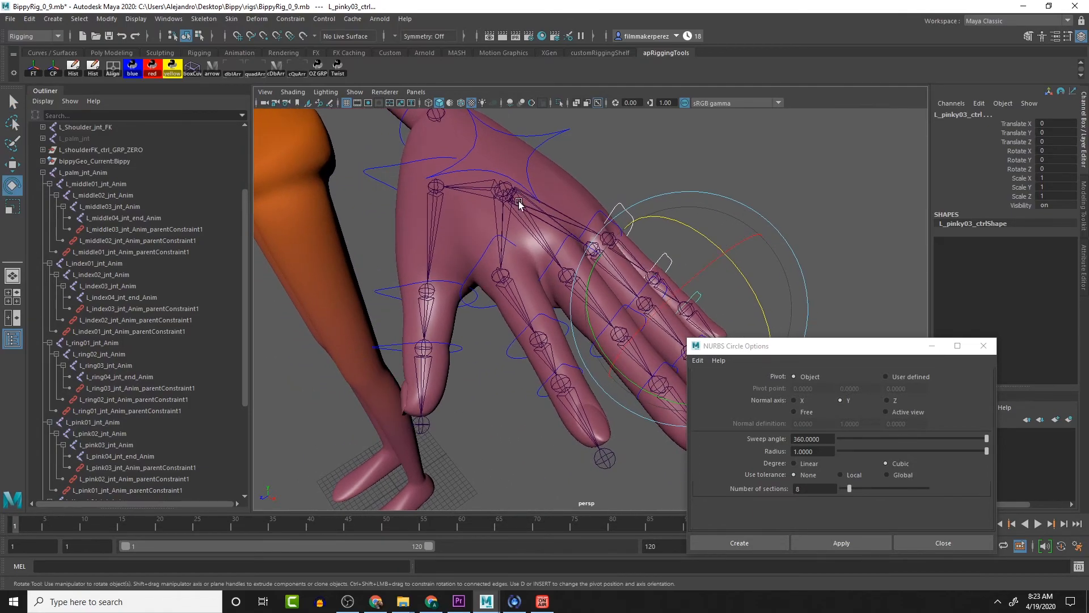
pyautogui.click(390, 167)
pyautogui.press('q')
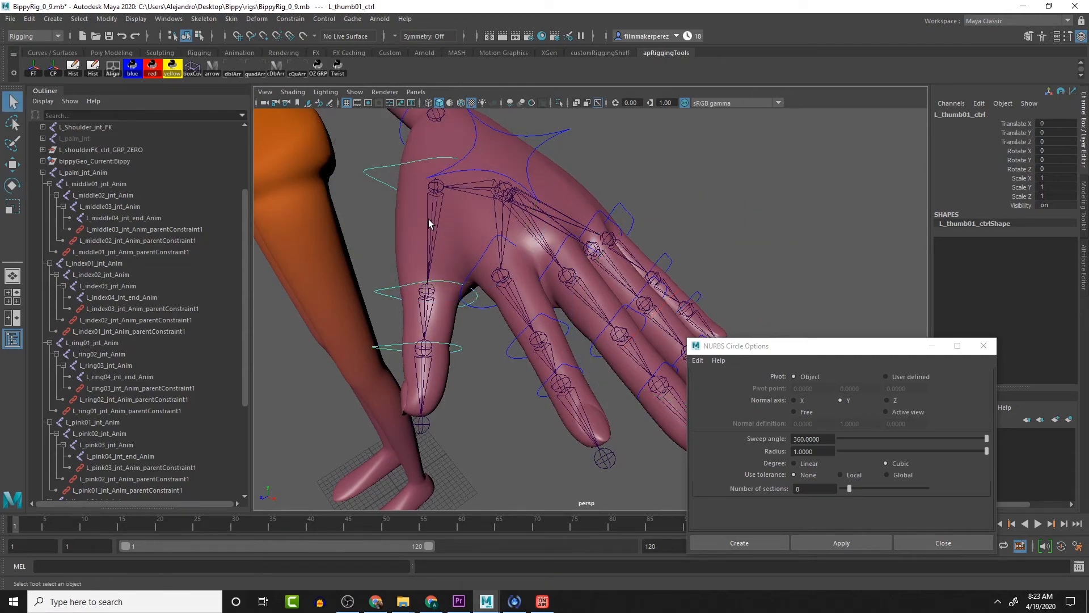
pyautogui.keyDown('shift'); pyautogui.click(434, 225); pyautogui.keyUp('shift')
pyautogui.press('g')
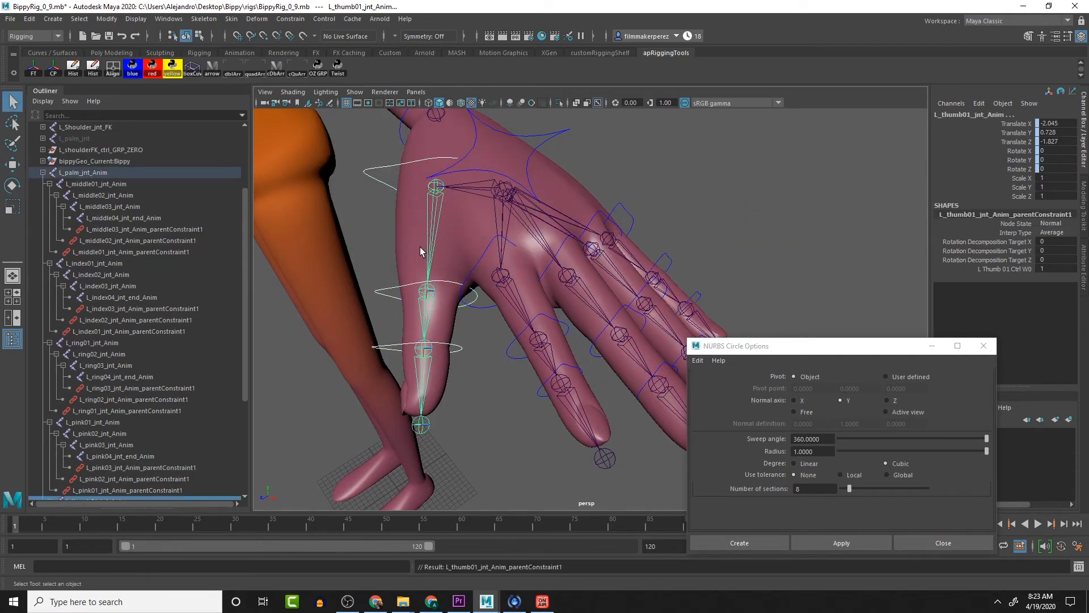
pyautogui.click(379, 292)
pyautogui.keyDown('shift'); pyautogui.click(409, 307); pyautogui.keyUp('shift')
pyautogui.press('g')
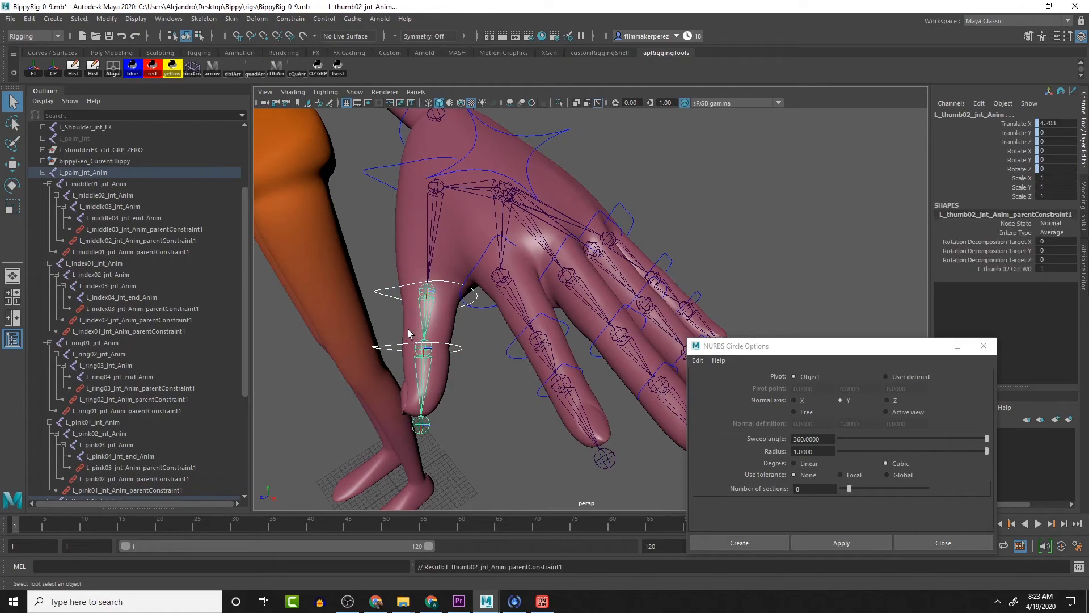
pyautogui.click(395, 348)
pyautogui.keyDown('shift'); pyautogui.click(427, 366); pyautogui.keyUp('shift')
pyautogui.press('g')
# Step: Test-rotate the three thumb controls together to check that they bend the thumb, undo the rotation and clear the selection
pyautogui.click(368, 174)
pyautogui.keyDown('shift'); pyautogui.click(376, 293); pyautogui.keyUp('shift')
pyautogui.click(384, 350)
pyautogui.press('e')
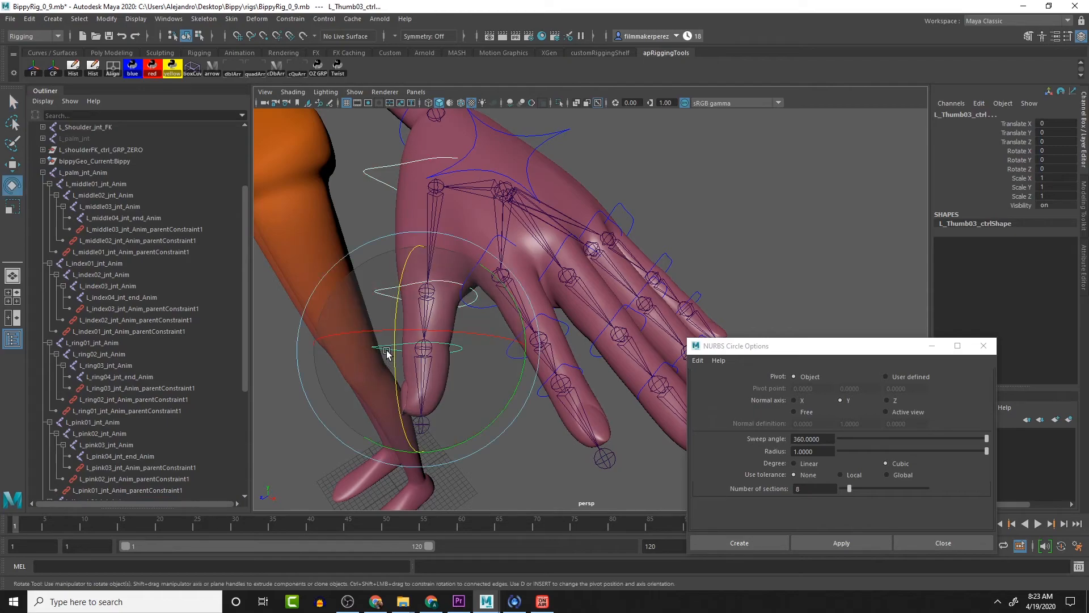
pyautogui.moveTo(464, 440); pyautogui.dragTo(513, 448)
pyautogui.hotkey('ctrl', 'z')
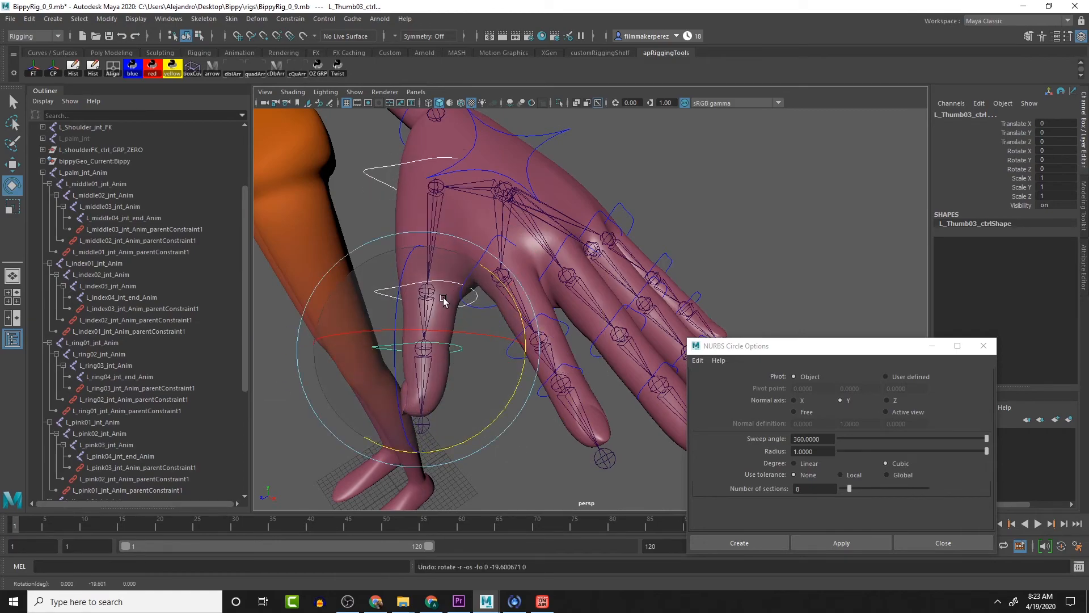
pyautogui.keyDown('alt'); pyautogui.moveTo(467, 366); pyautogui.dragTo(464, 323, button='middle'); pyautogui.keyUp('alt')
pyautogui.scroll(-5, 464, 325)
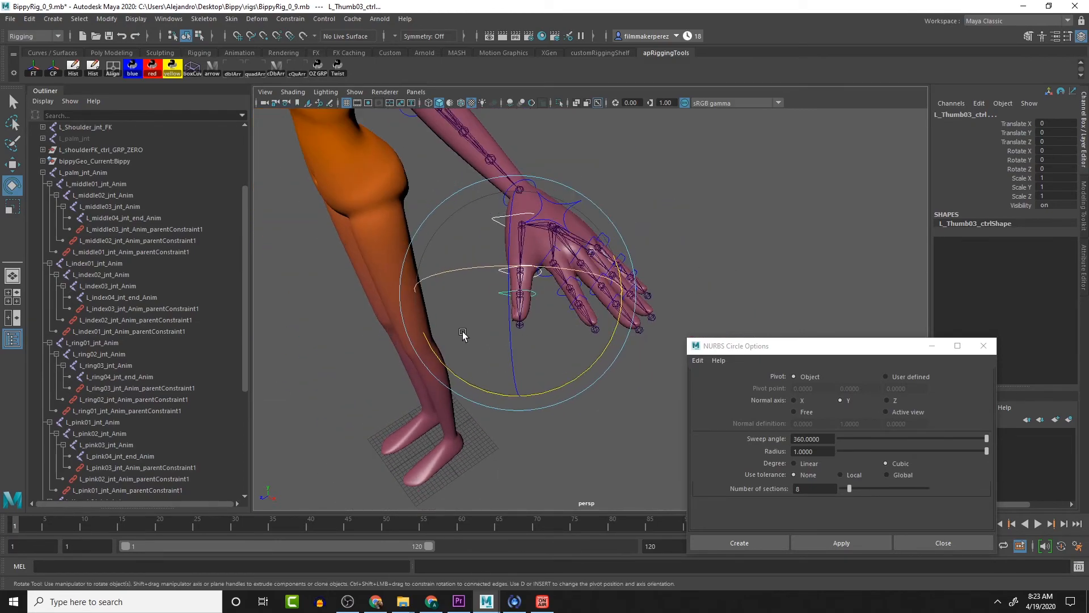
pyautogui.keyDown('alt'); pyautogui.moveTo(486, 296); pyautogui.dragTo(457, 285); pyautogui.keyUp('alt')
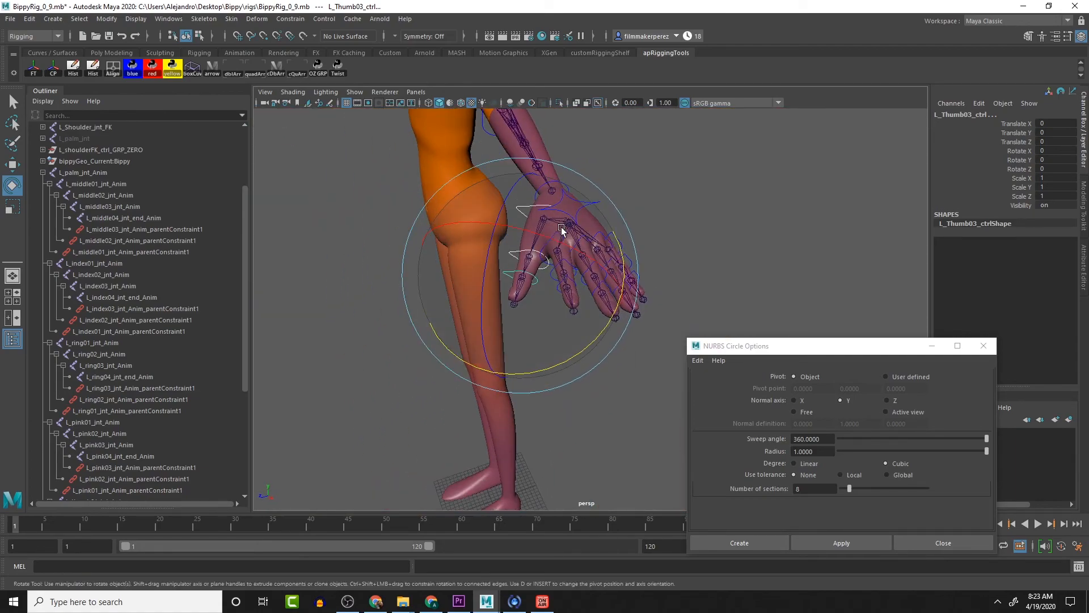
pyautogui.click(664, 189)
# Step: Parent the index, thumb, middle, ring and pinky ctrl_GRP_ZERO groups under L_hand_ctrl in the hand control hierarchy
pyautogui.keyDown('alt'); pyautogui.moveTo(597, 227); pyautogui.dragTo(637, 221); pyautogui.keyUp('alt')
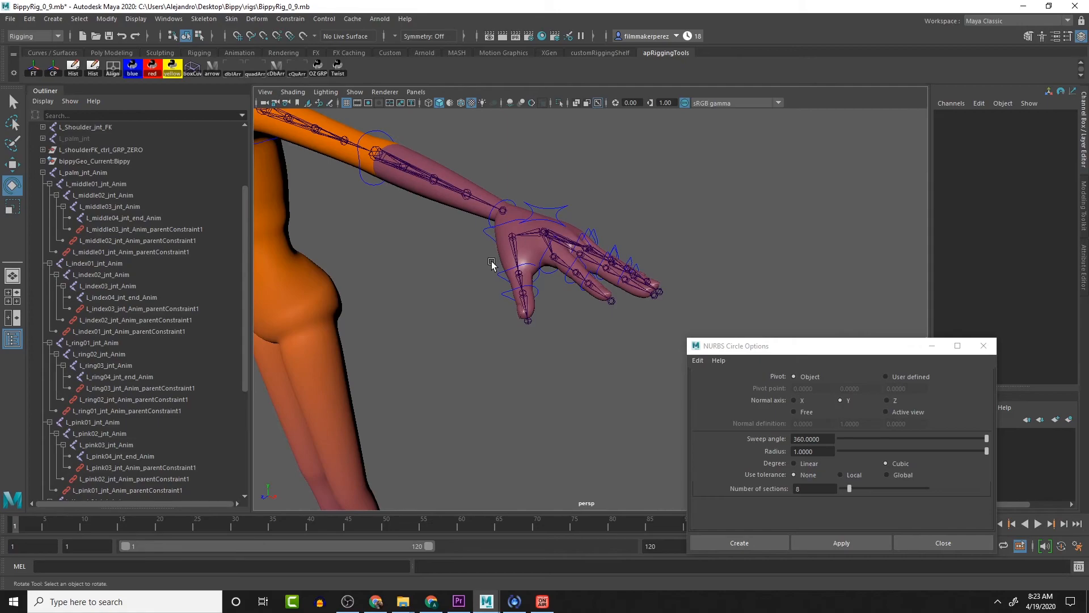
pyautogui.click(43, 173)
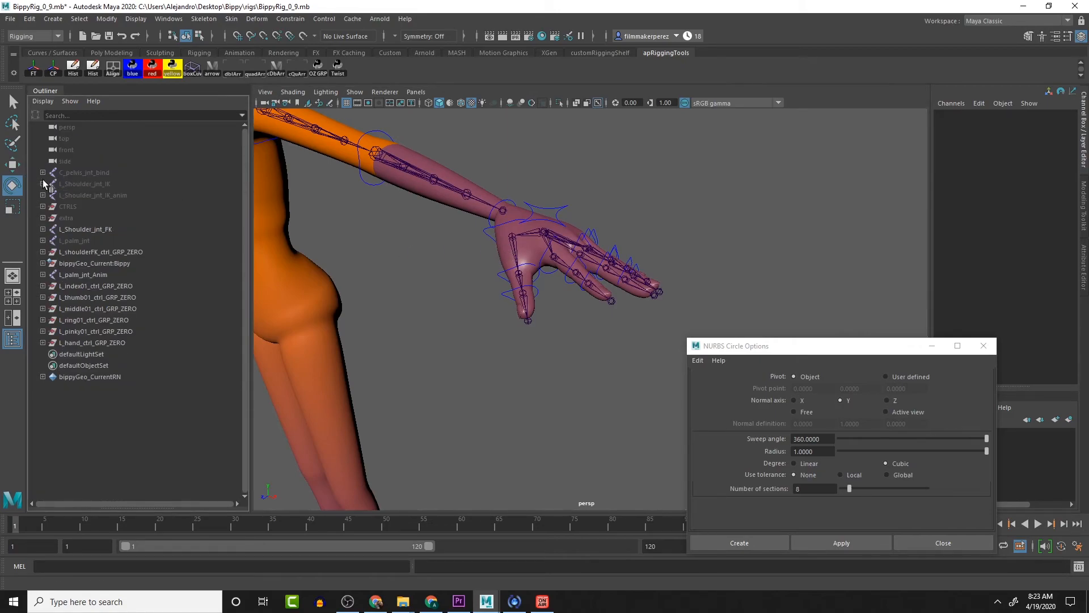
pyautogui.keyDown('alt'); pyautogui.moveTo(423, 213); pyautogui.dragTo(520, 225); pyautogui.keyUp('alt')
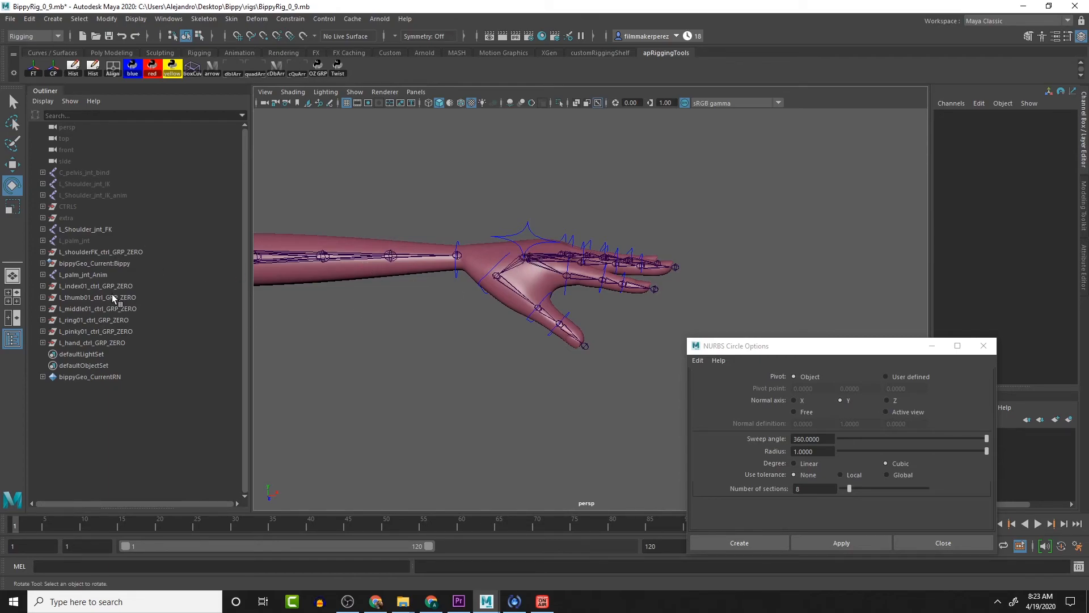
pyautogui.moveTo(114, 287); pyautogui.dragTo(105, 344)
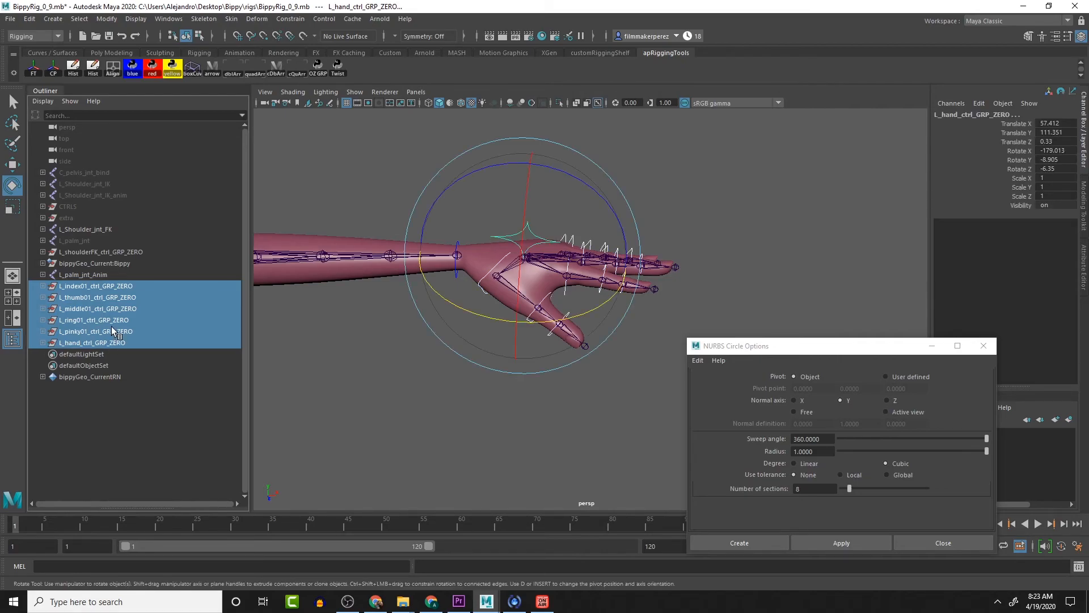
pyautogui.keyDown('ctrl'); pyautogui.click(109, 343); pyautogui.keyUp('ctrl')
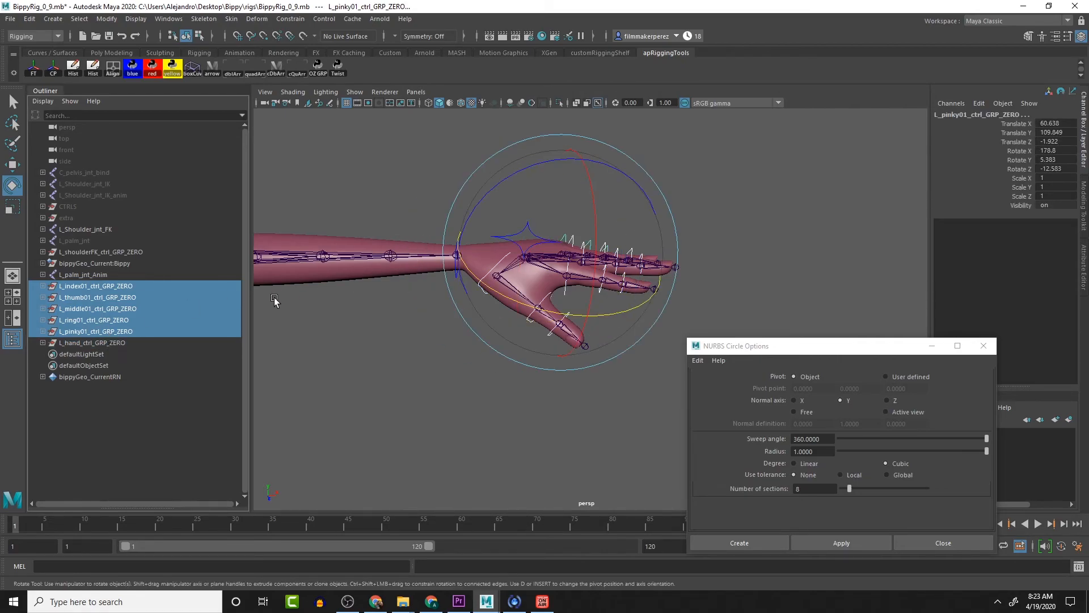
pyautogui.click(93, 343)
pyautogui.moveTo(92, 290); pyautogui.dragTo(94, 331)
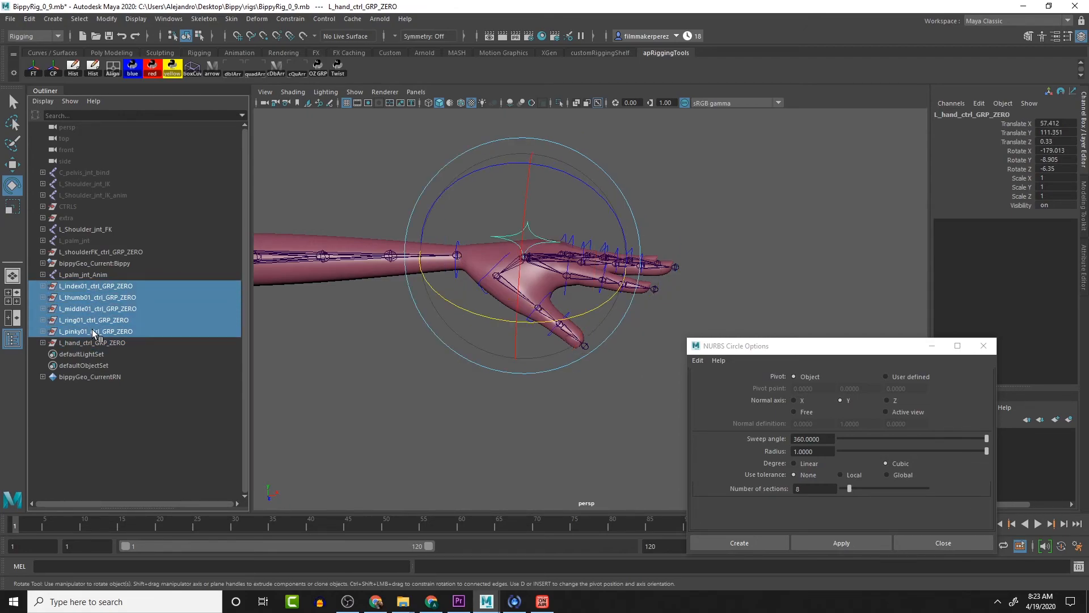
pyautogui.click(42, 343)
pyautogui.click(51, 354)
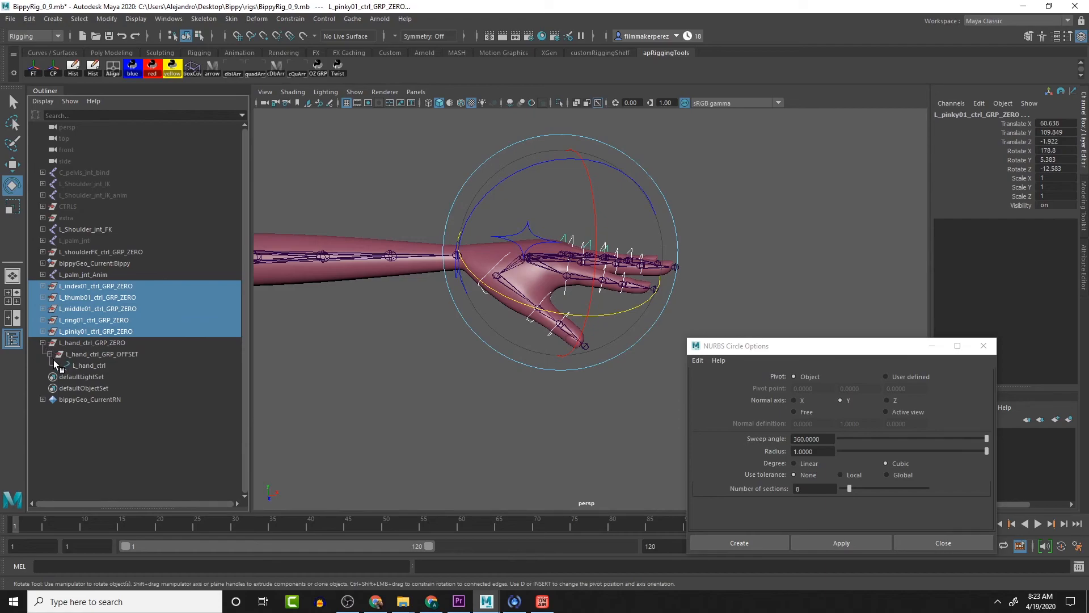
pyautogui.moveTo(91, 289); pyautogui.dragTo(101, 368, button='middle')
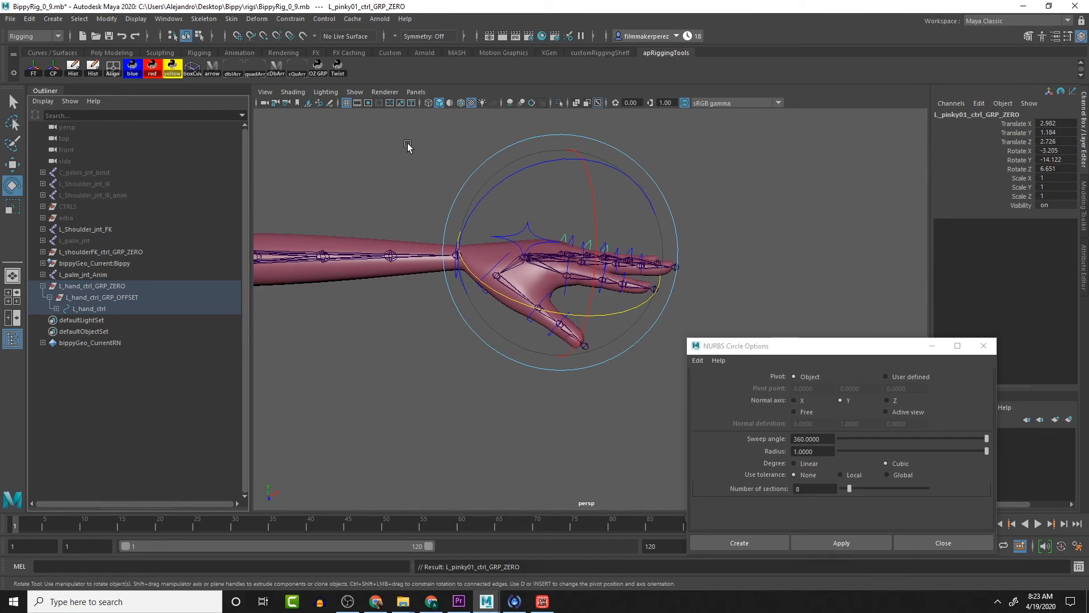
# Step: Try rotating L_hand_ctrl, test-rotate its L_hand_ctrl_GRP_OFFSET group to check that the finger controls follow, undo the rotation and clear the selection
pyautogui.click(454, 140)
pyautogui.click(536, 247)
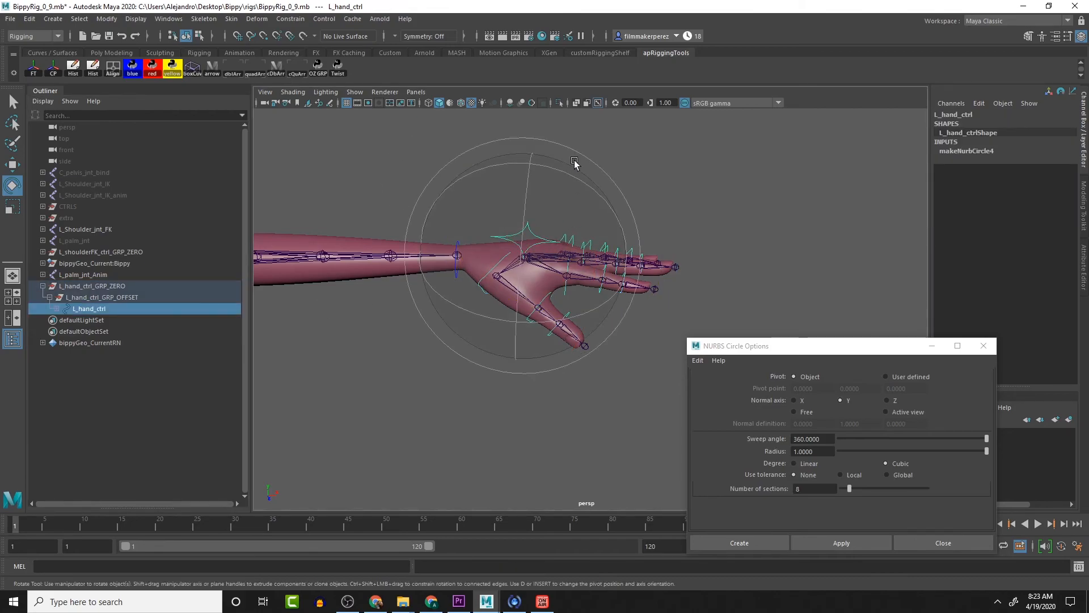
pyautogui.click(575, 178)
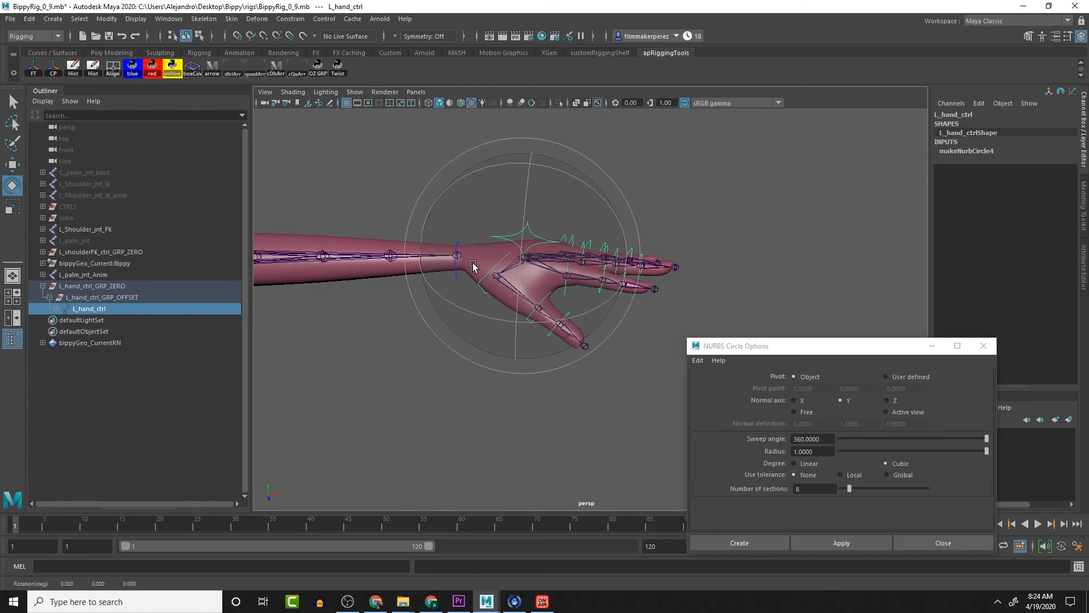
pyautogui.scroll(-2, 472, 258)
pyautogui.click(137, 297)
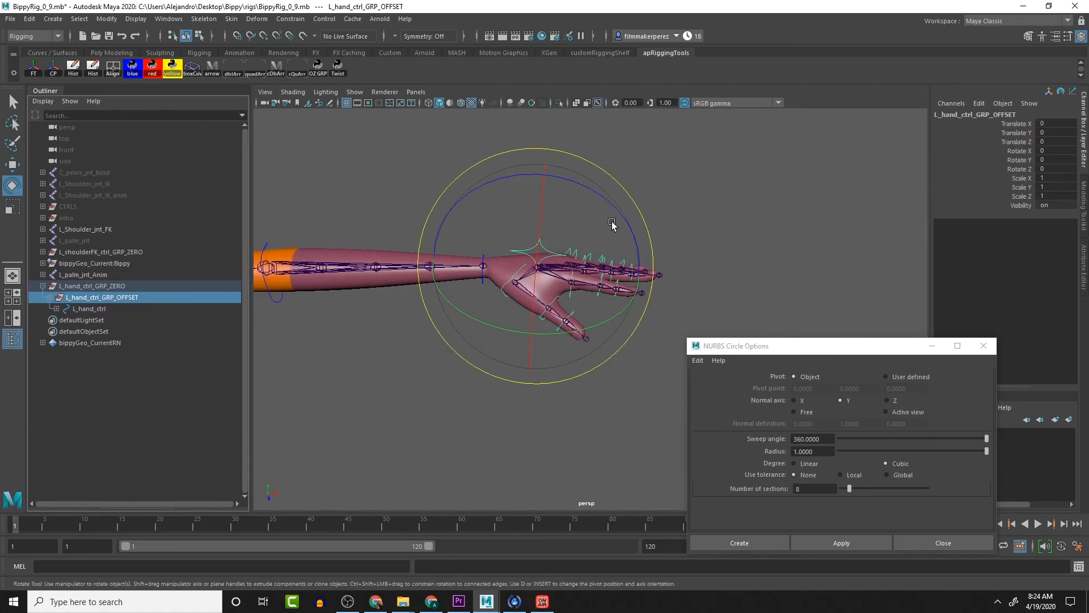
pyautogui.moveTo(618, 210); pyautogui.dragTo(698, 246)
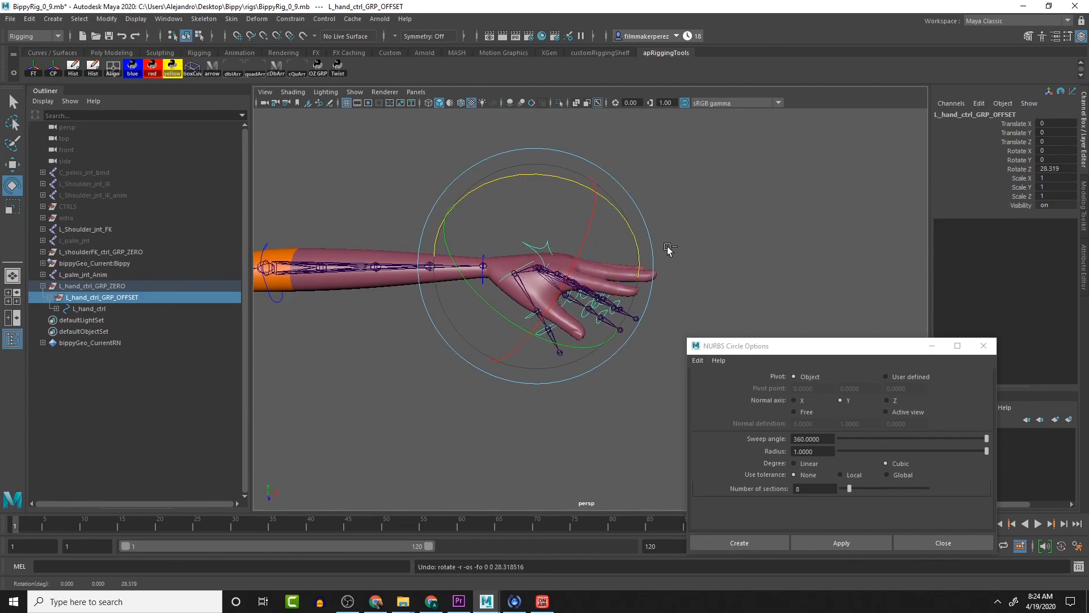
pyautogui.hotkey('ctrl', 'z')
pyautogui.moveTo(491, 156); pyautogui.dragTo(507, 198)
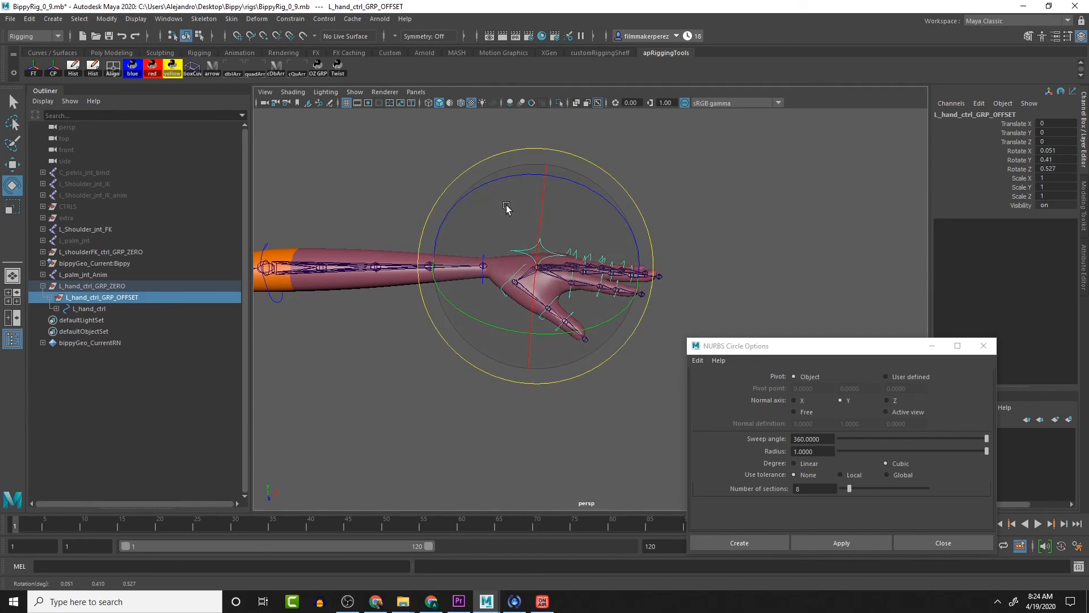
pyautogui.click(467, 187)
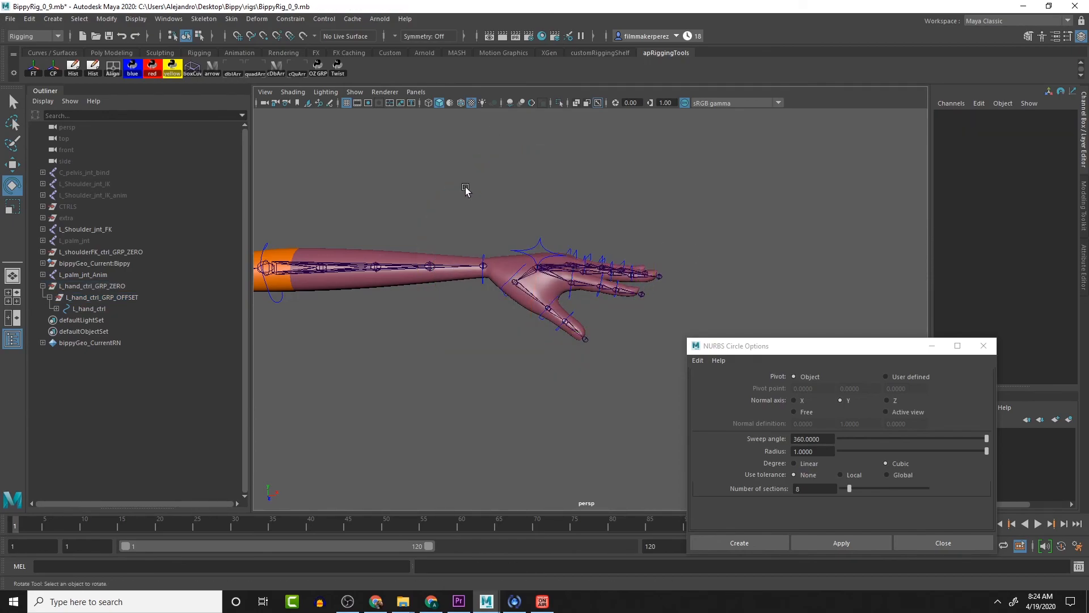
# Step: Examine L_wristFK_ctrl and the placement of the hand and finger controls along the whole left arm
pyautogui.click(483, 256)
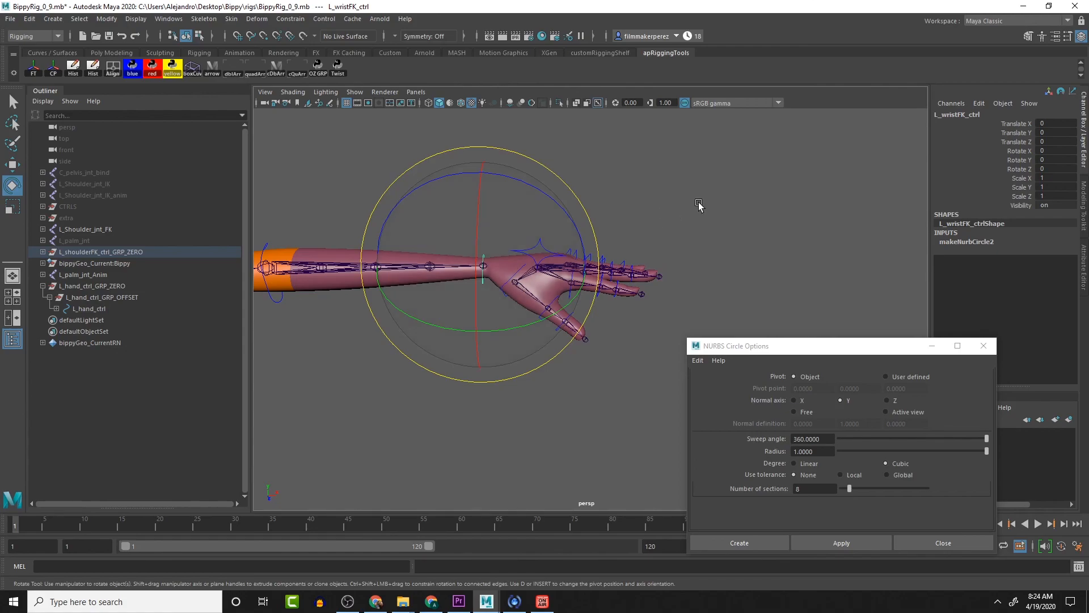
pyautogui.click(677, 238)
pyautogui.keyDown('alt'); pyautogui.moveTo(681, 234); pyautogui.dragTo(721, 217); pyautogui.keyUp('alt')
pyautogui.scroll(3, 708, 223)
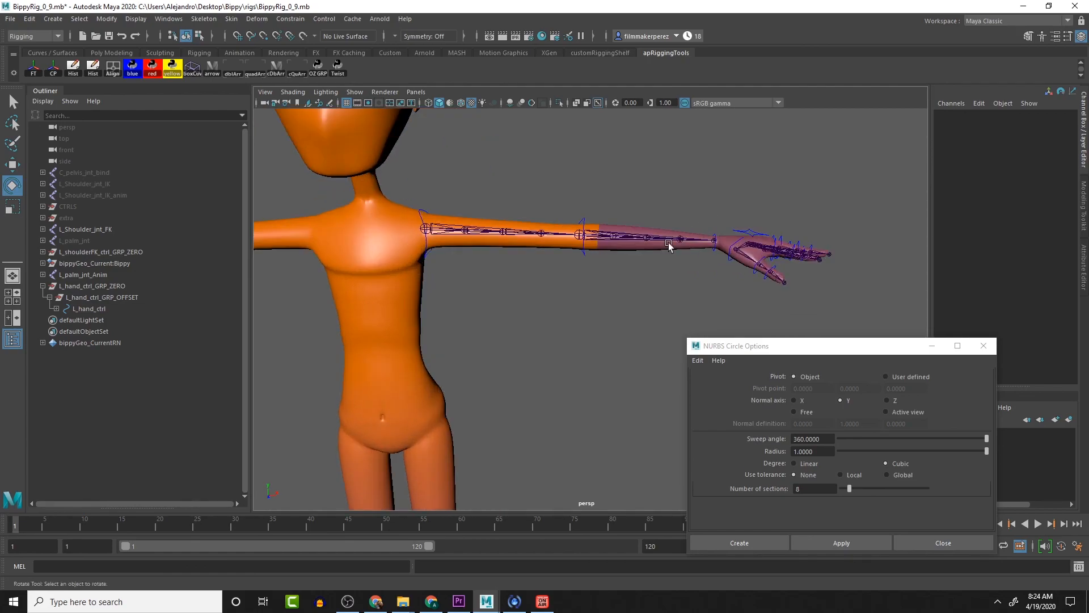
pyautogui.scroll(-3, 715, 239)
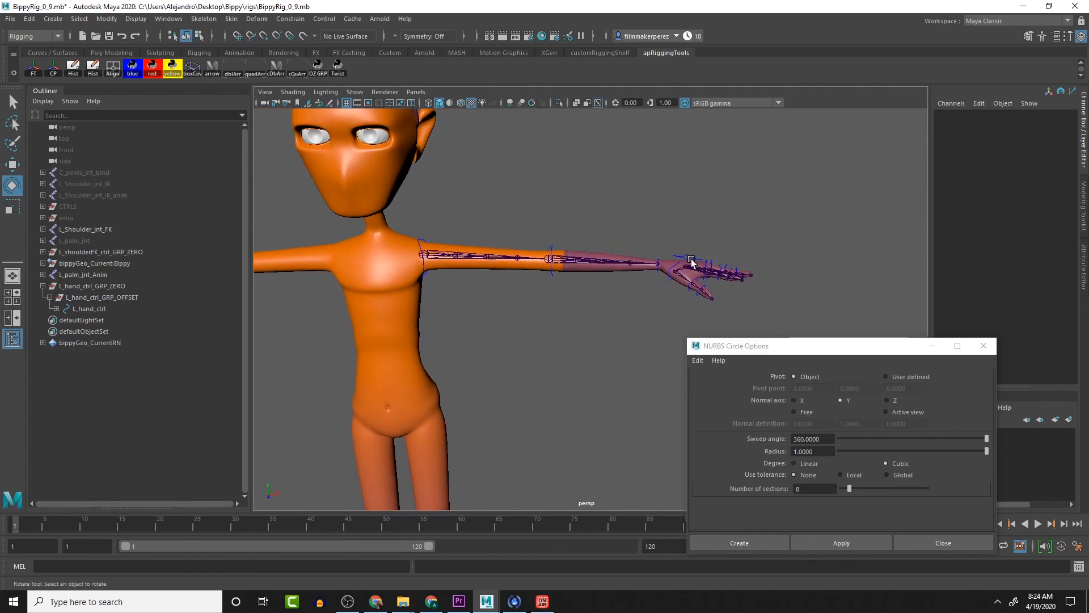
pyautogui.scroll(-1, 691, 260)
pyautogui.scroll(-2, 684, 254)
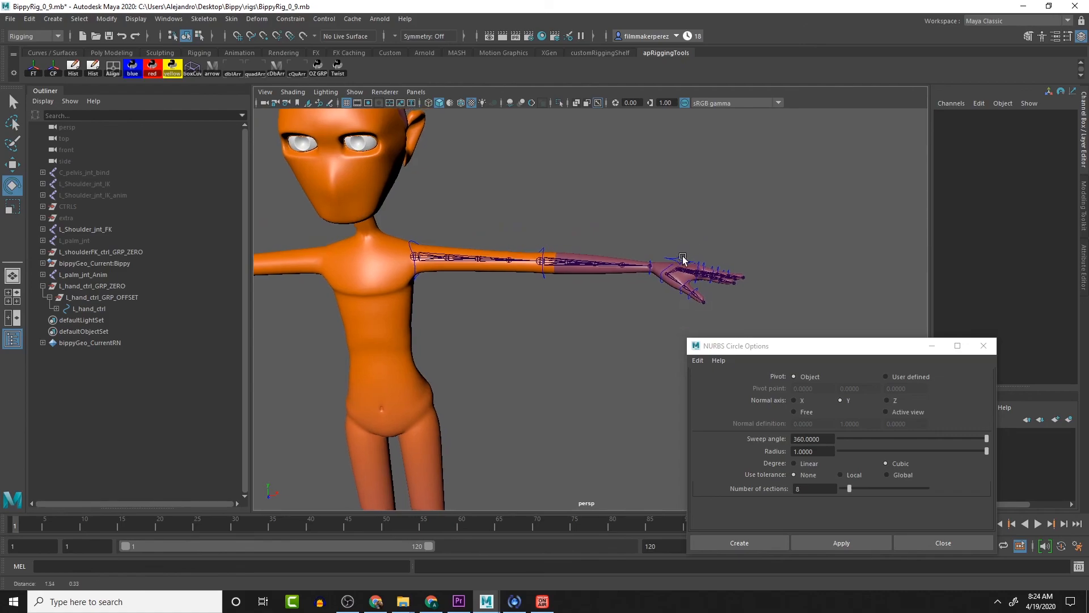
pyautogui.keyDown('alt'); pyautogui.moveTo(674, 272); pyautogui.dragTo(630, 278); pyautogui.keyUp('alt')
pyautogui.scroll(3, 655, 283)
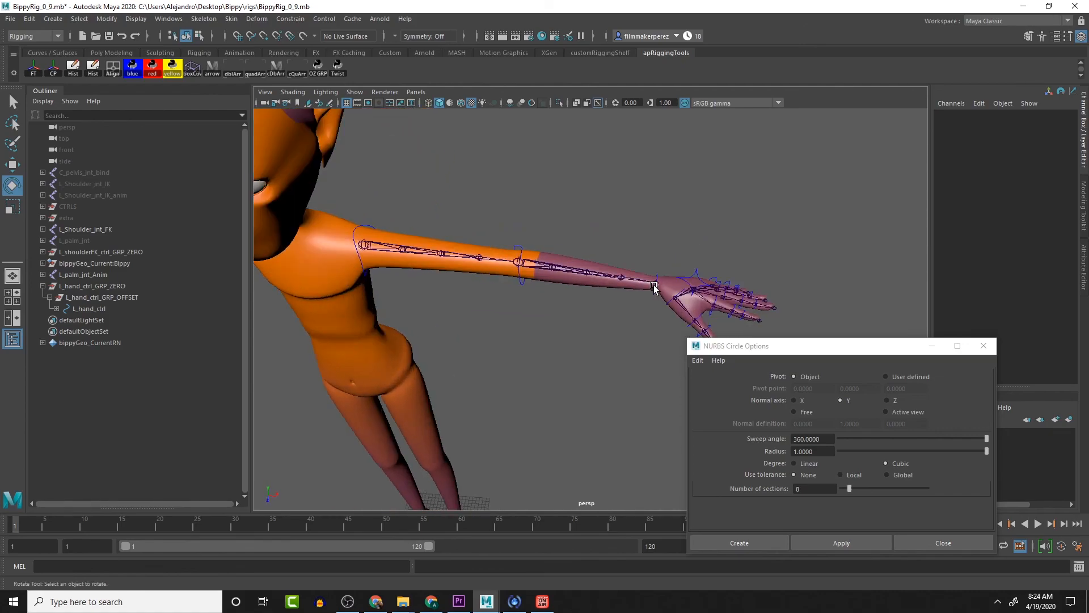